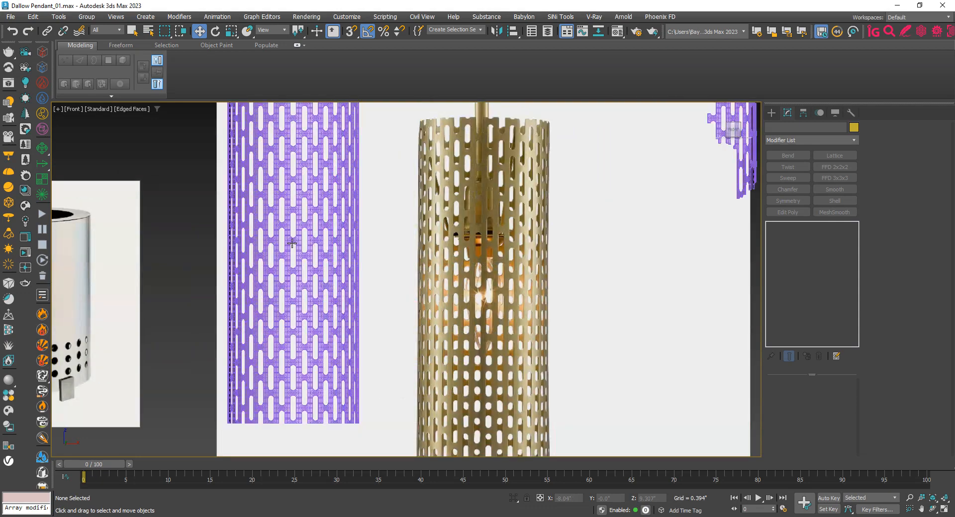
Select the purple perforated cylinder and compare its slot pattern with the reference pendant photo in the front view
click(292, 239)
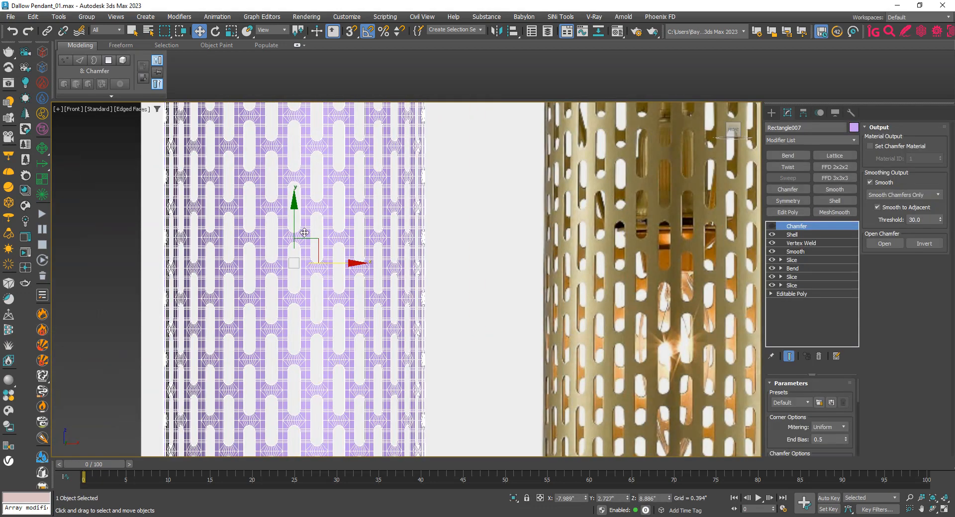
scroll(318, 269, down, 3)
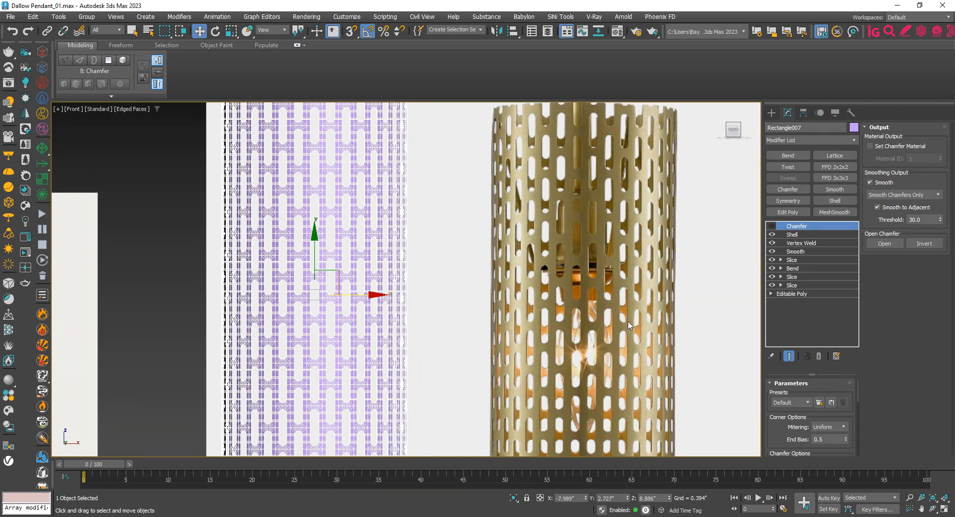
middle_drag(589, 321, 559, 197)
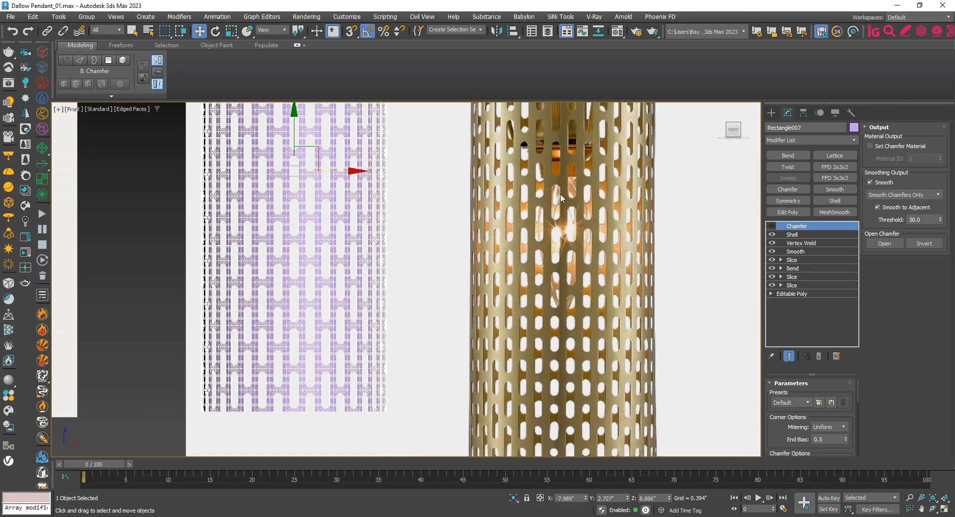
scroll(596, 252, down, 4)
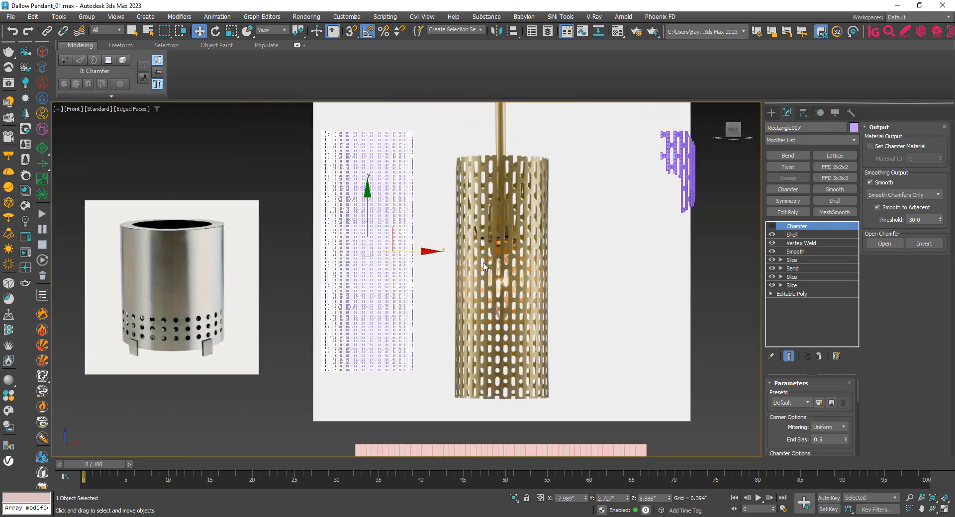
Examine the perforated cylinder's slot edges up close in the perspective view, shaded without edged faces
scroll(528, 305, down, 2)
key(alt+w)
middle_click(575, 393)
key(alt+w)
alt+middle_drag(392, 343, 403, 335)
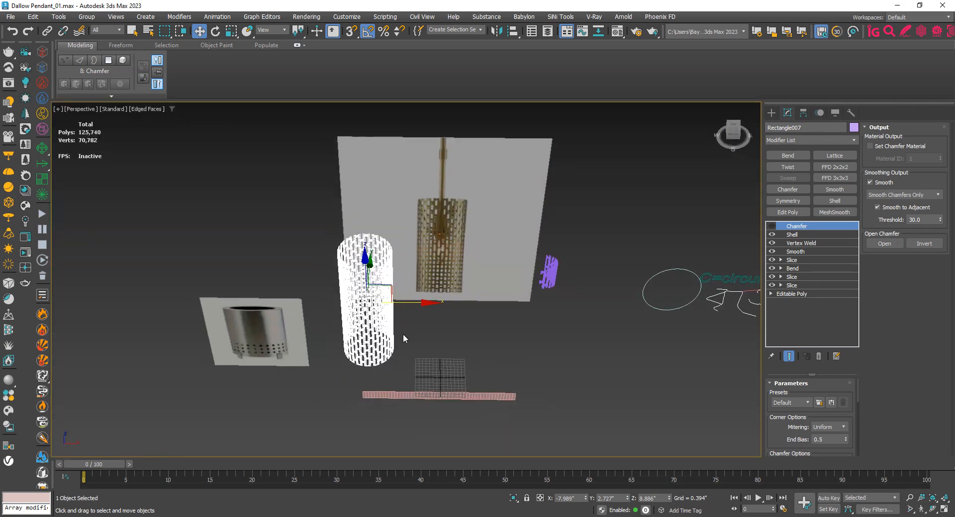
key(F4)
scroll(382, 346, up, 5)
scroll(315, 299, up, 4)
alt+middle_drag(313, 305, 286, 317)
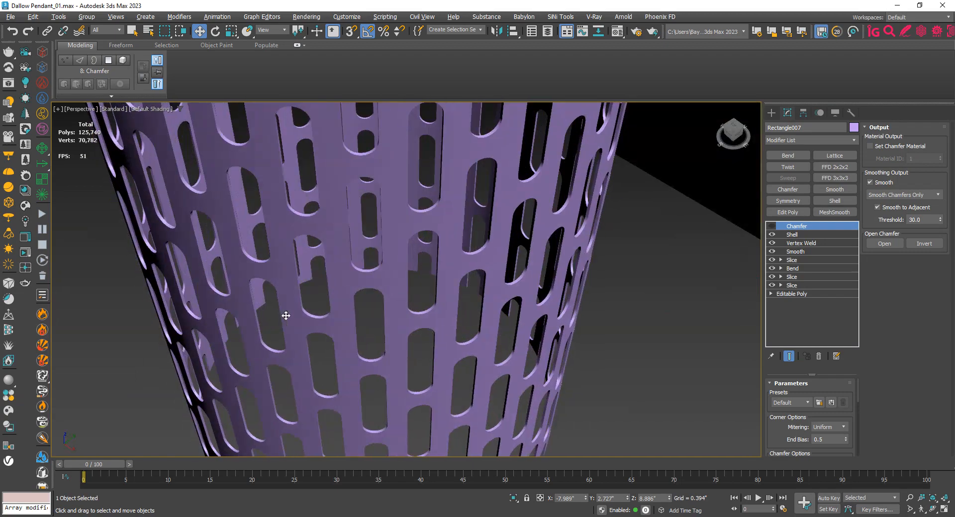
scroll(269, 344, up, 3)
scroll(270, 347, up, 3)
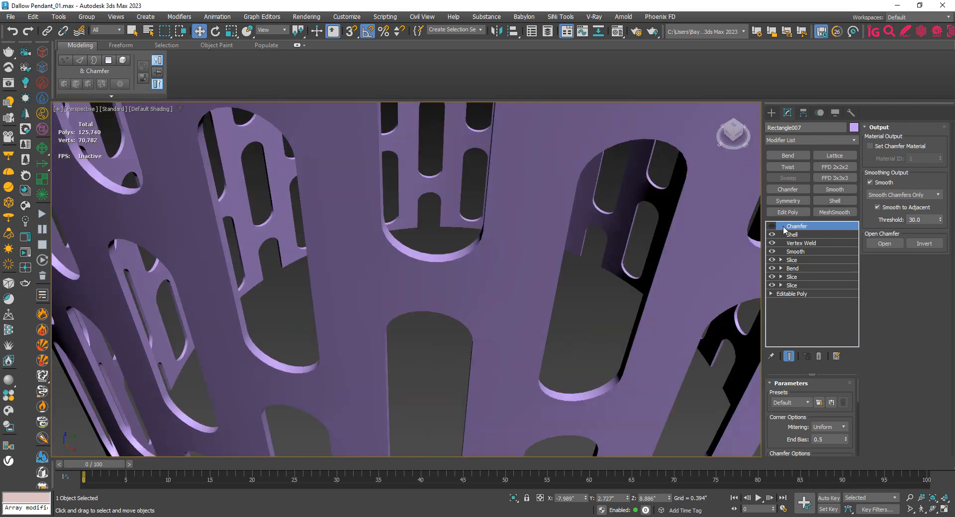
scroll(258, 383, up, 4)
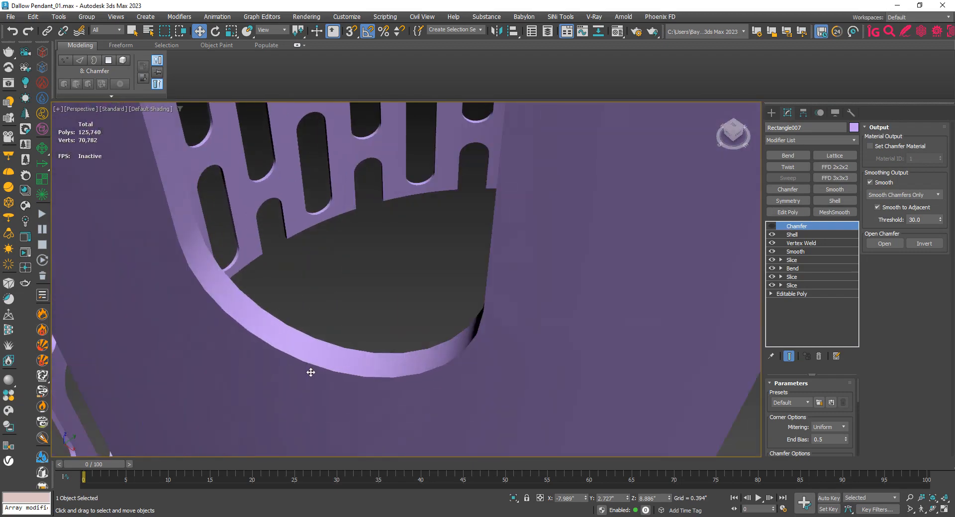
Return to the maximized front view and examine the slot layout of the brass pendant reference
key(alt+w)
middle_click(612, 227)
key(alt+w)
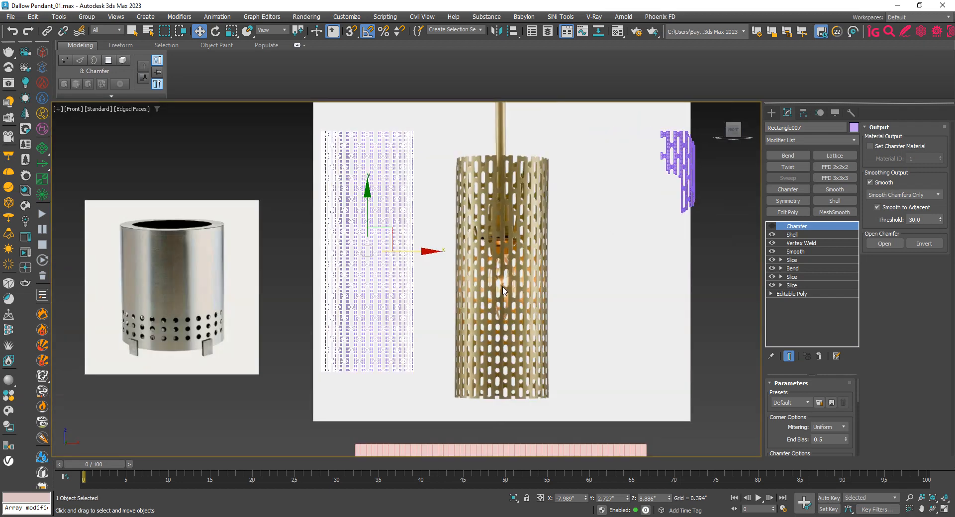
middle_drag(504, 292, 445, 290)
scroll(474, 278, down, 2)
scroll(476, 264, up, 2)
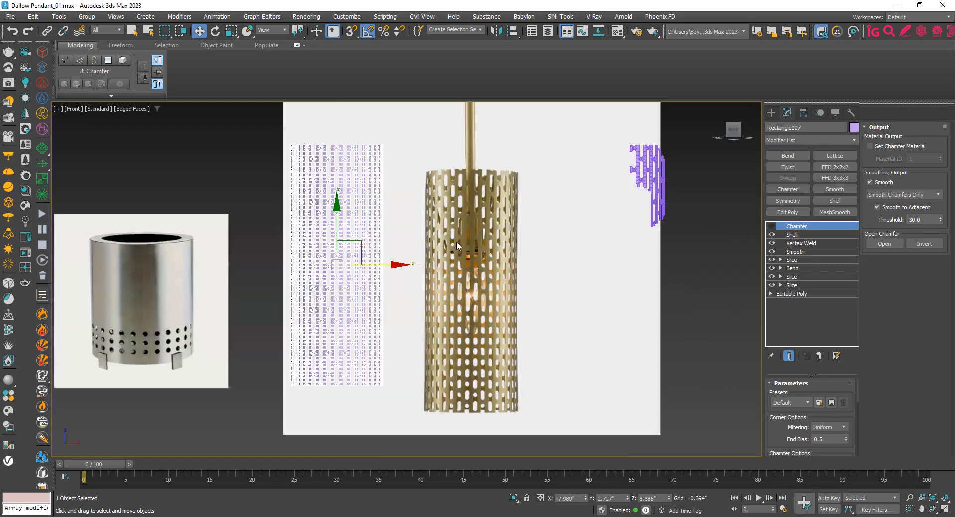
middle_drag(485, 204, 460, 226)
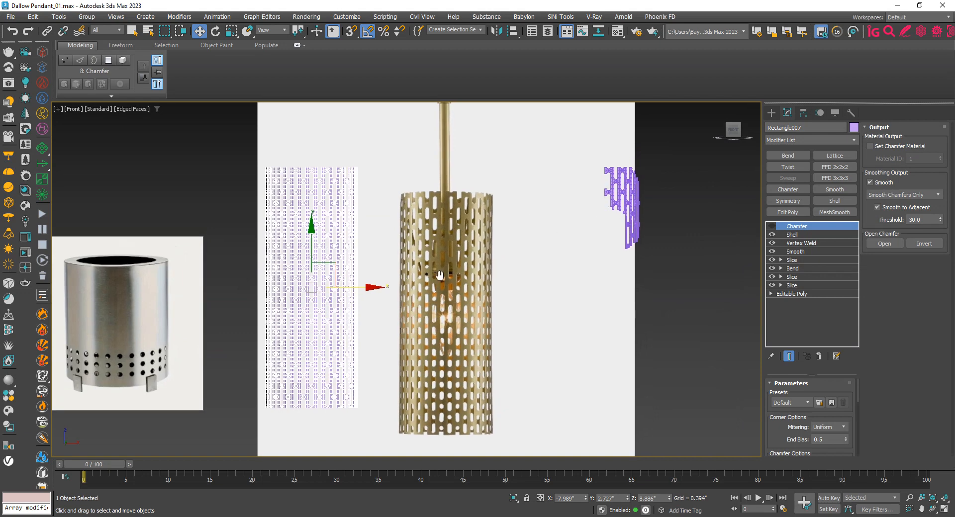
middle_drag(551, 272, 558, 216)
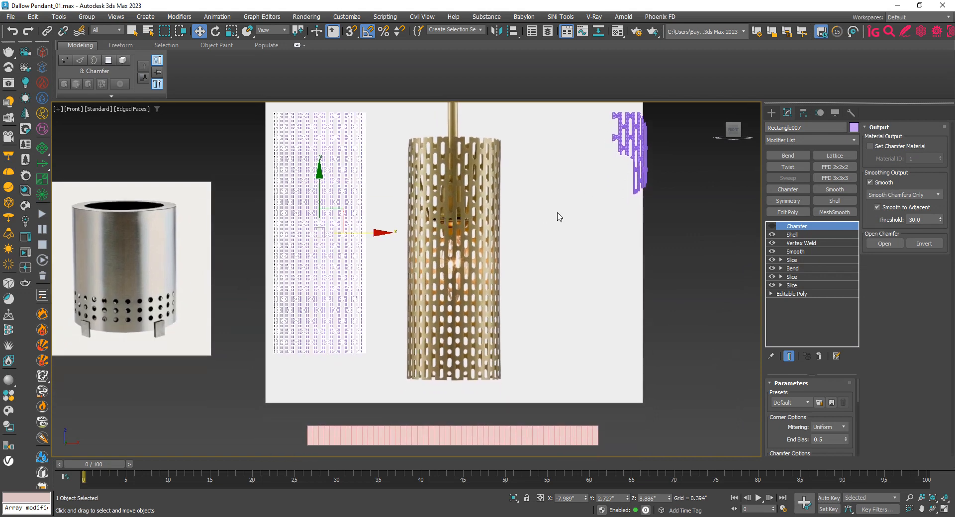
Draw a rectangle spline about 0.554" long and 0.255" wide over a central slot of the brass pendant reference
click(771, 113)
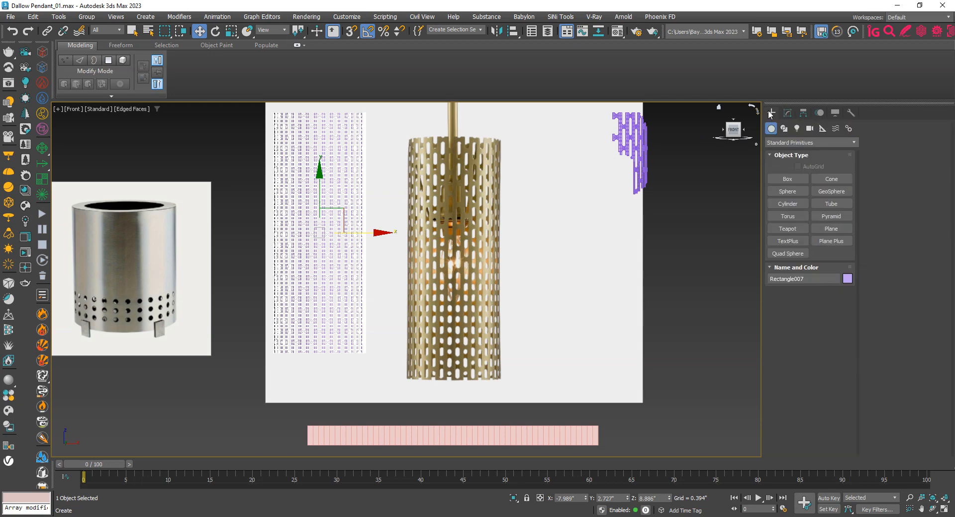
click(784, 128)
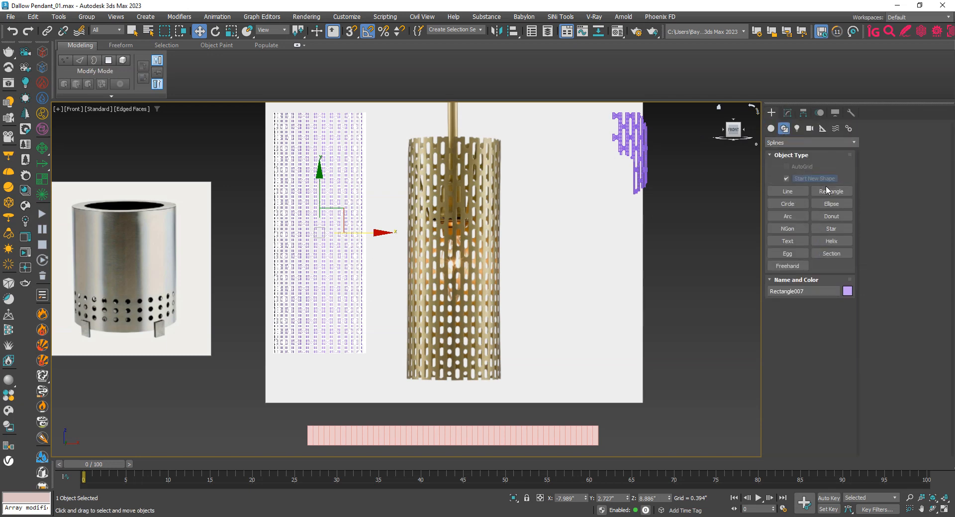
click(827, 191)
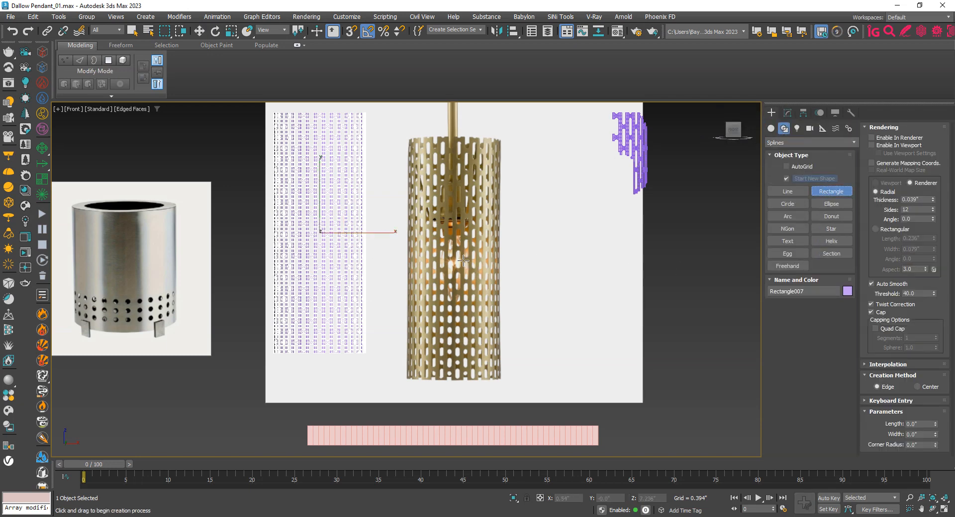
scroll(463, 259, up, 6)
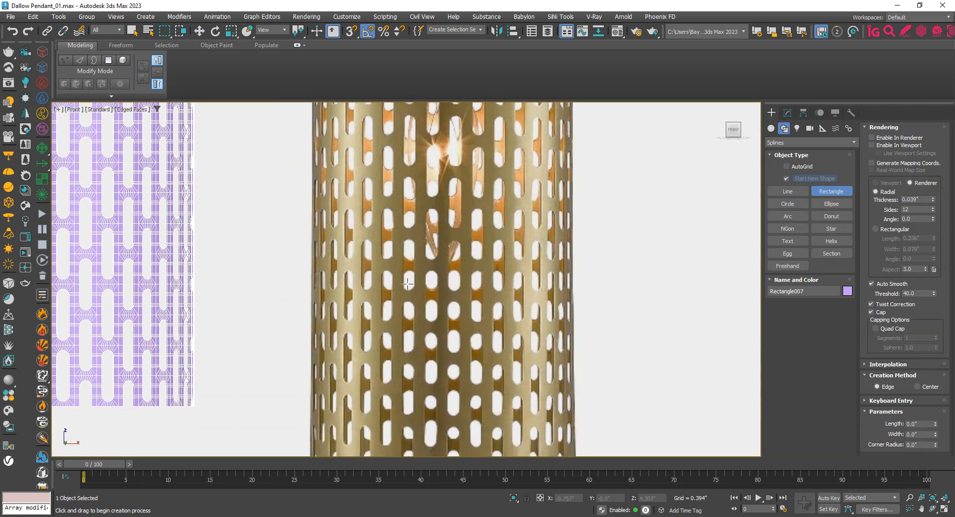
middle_drag(456, 317, 429, 342)
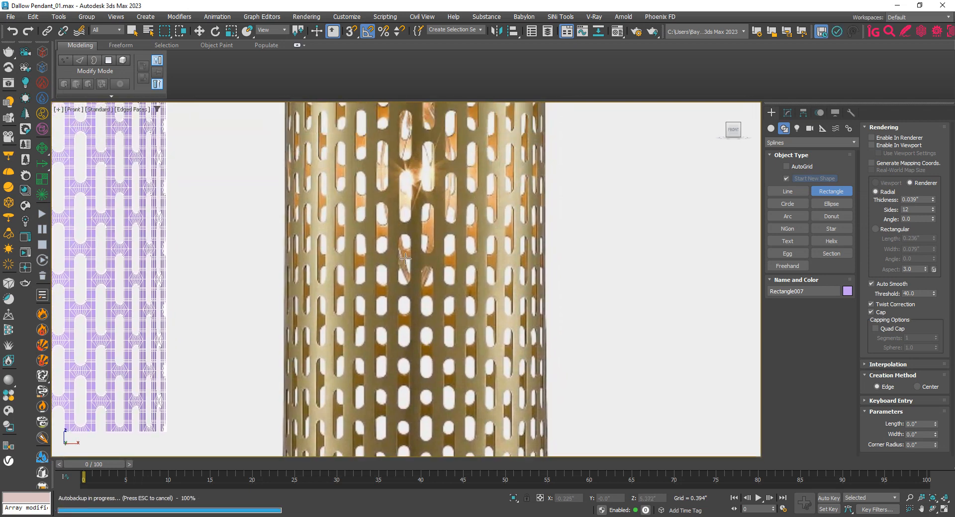
middle_drag(403, 277, 403, 299)
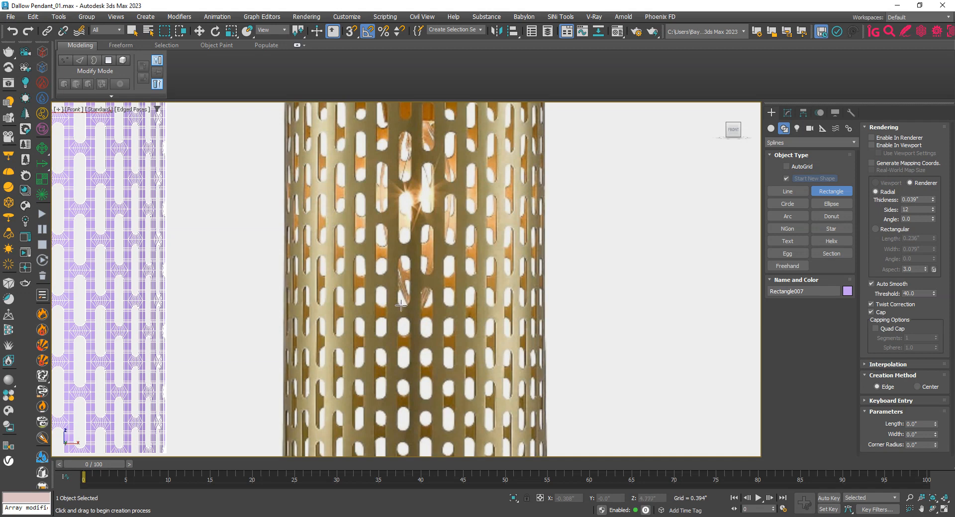
mouse_move(412, 254)
middle_down()
mouse_move(408, 375)
mouse_move(429, 260)
middle_up()
scroll(419, 304, up, 3)
scroll(418, 304, up, 2)
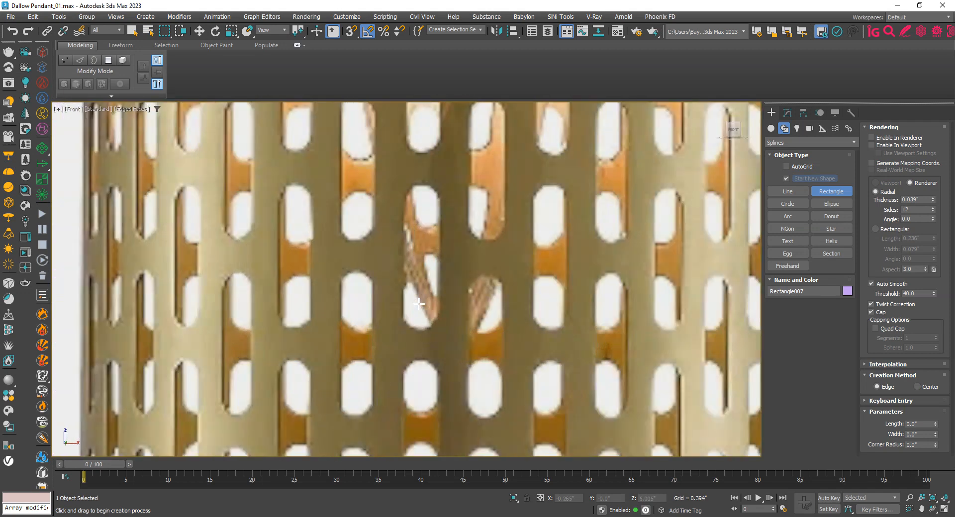
mouse_move(407, 209)
mouse_down()
mouse_move(433, 238)
mouse_move(441, 283)
mouse_up()
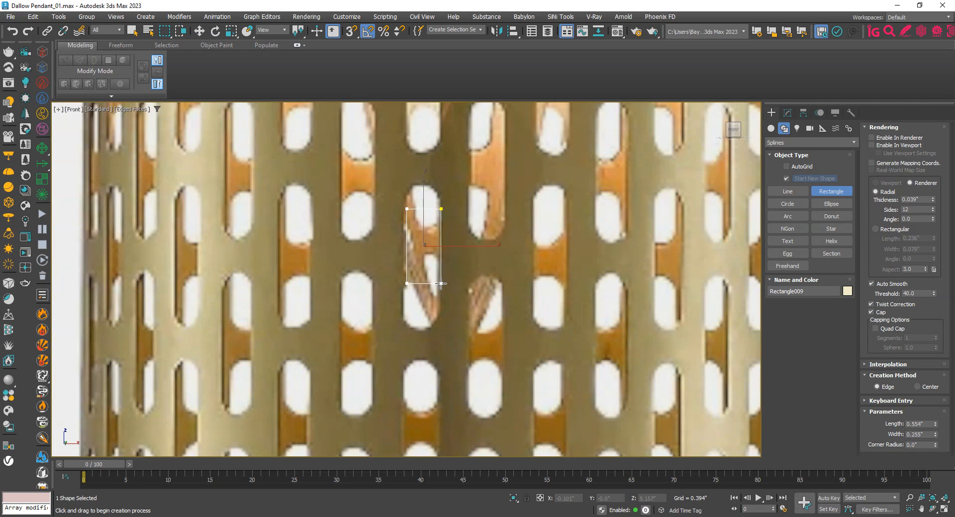
Convert the new rectangle to an Editable Spline
click(788, 113)
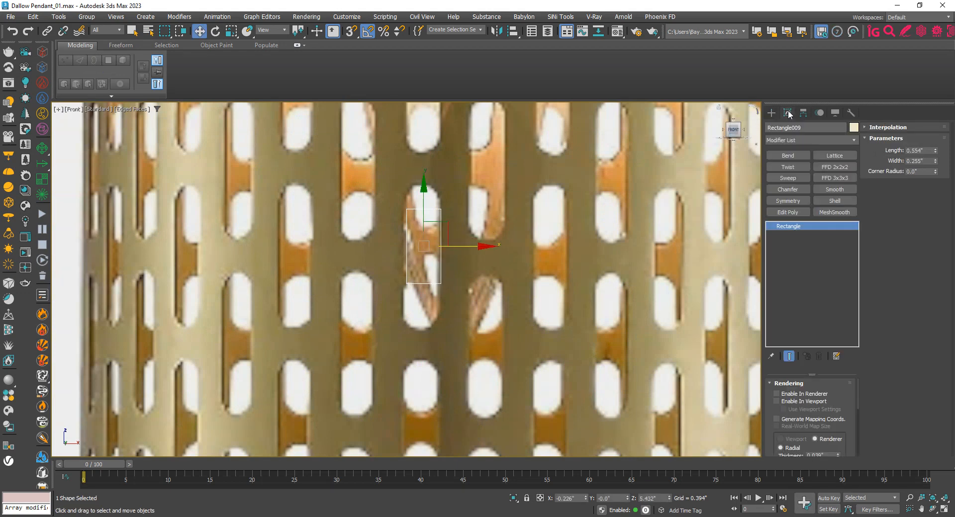
right_click(808, 228)
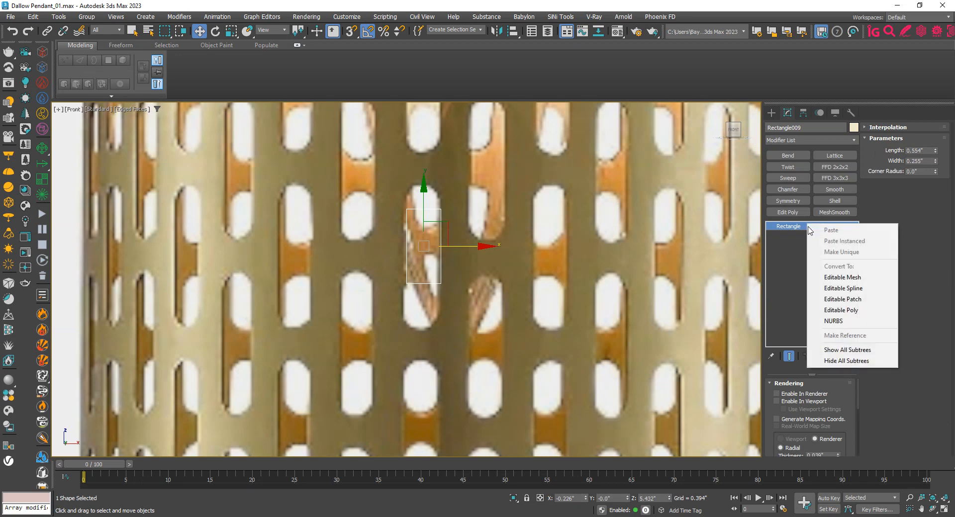
click(838, 289)
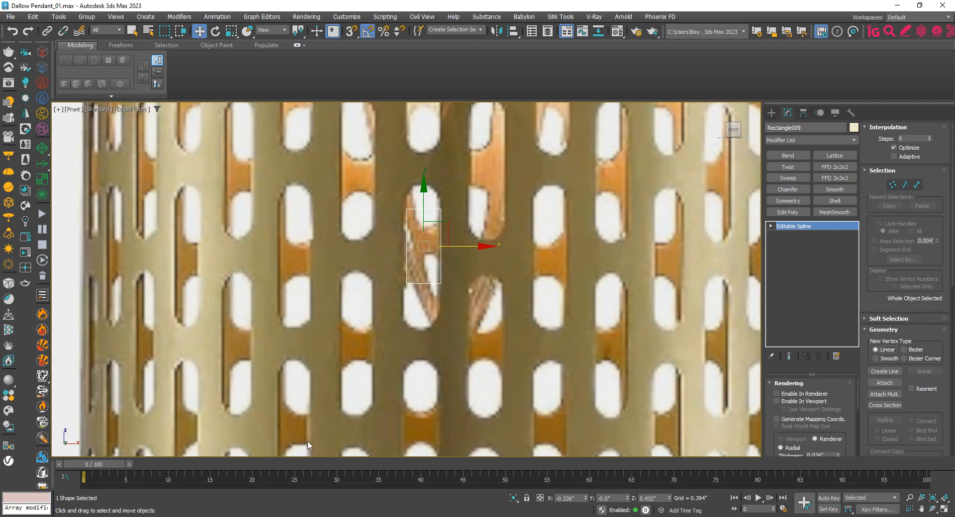
Go through the editable spline's Vertex, Segment and Spline sub-object levels
middle_drag(380, 285, 371, 313)
key(1)
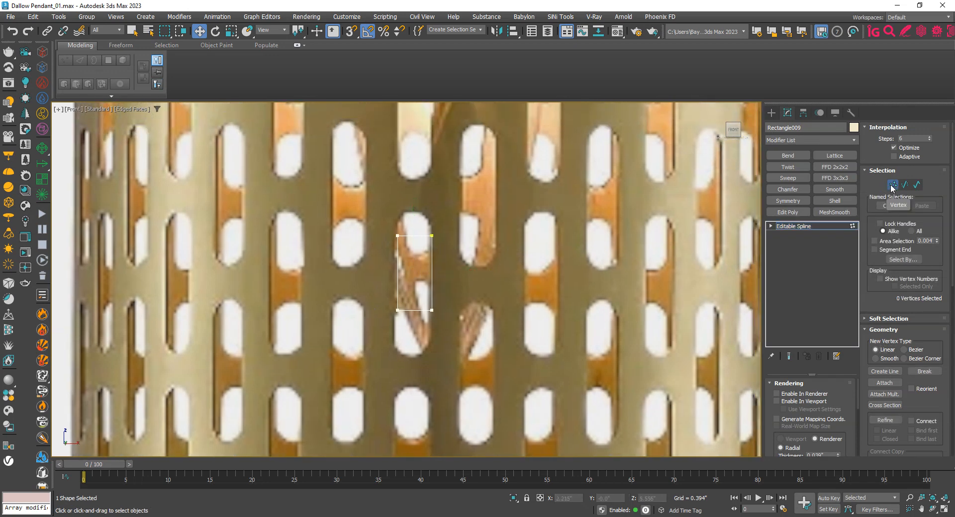
key(1)
key(1)
key(2)
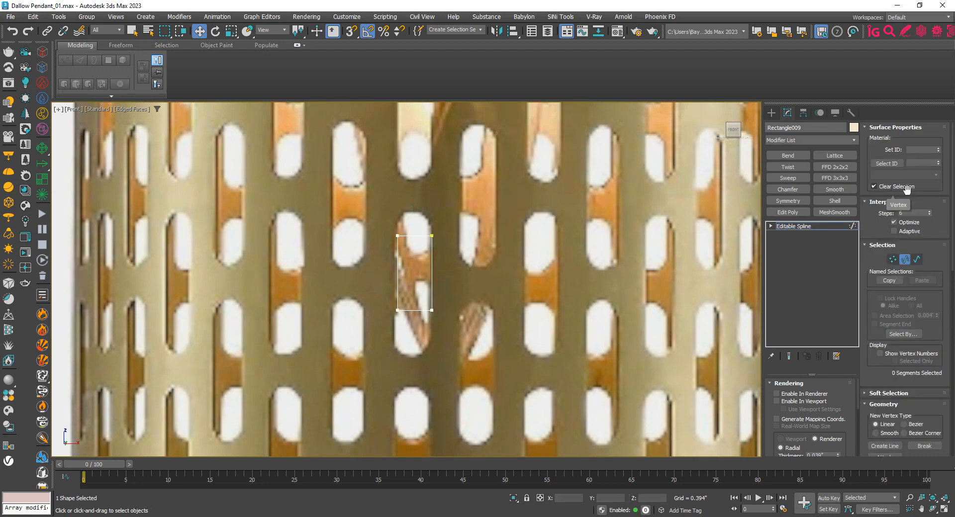
click(917, 259)
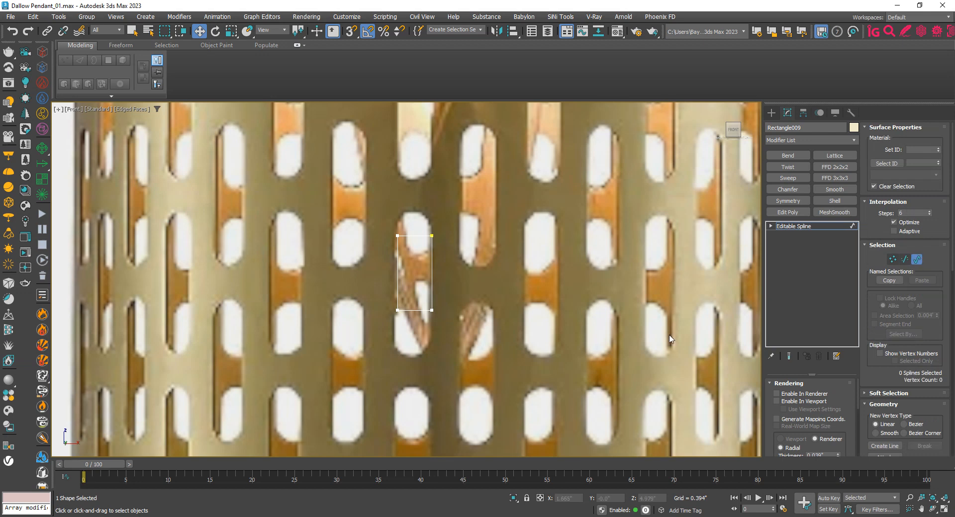
Switch to the keyboard picture in IrfanView, check the number keys against the spline's sub-object levels, and minimize the picture
key(alt+Tab)
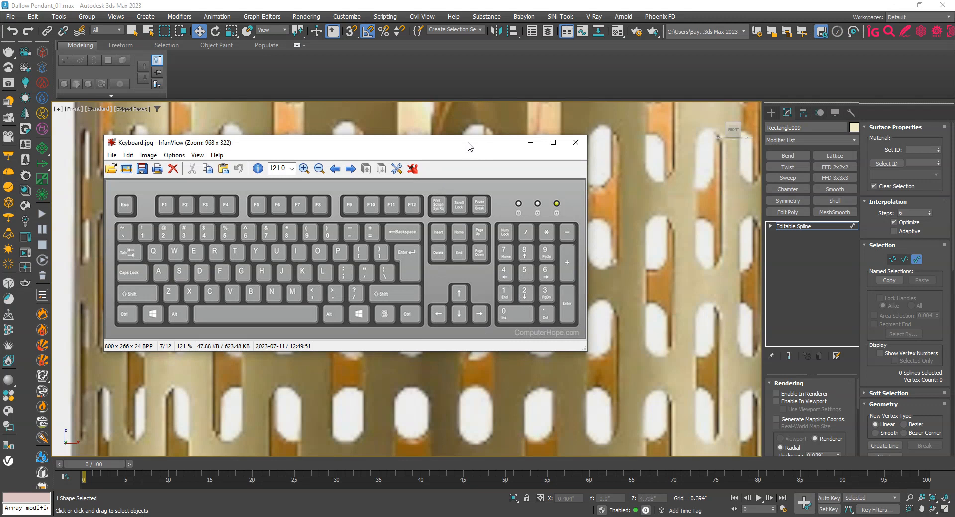
drag(462, 144, 499, 149)
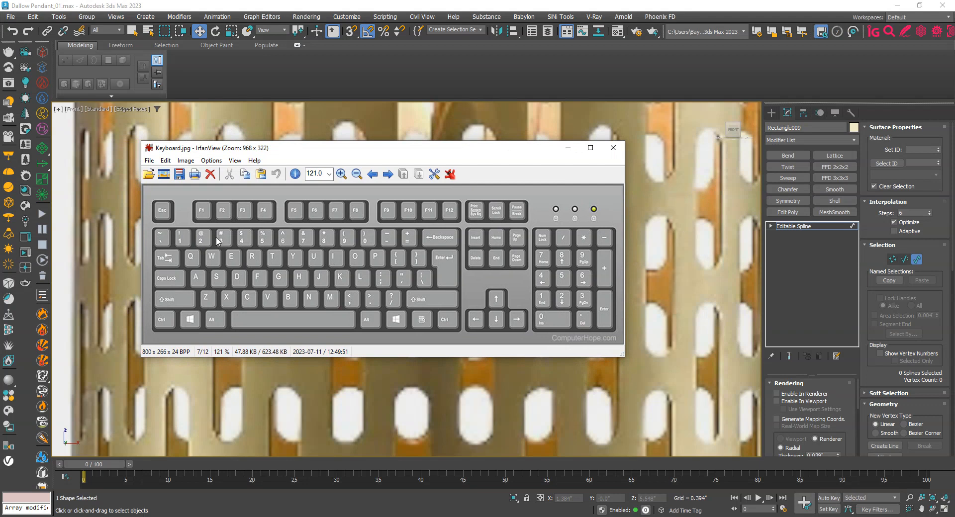
click(323, 412)
key(1)
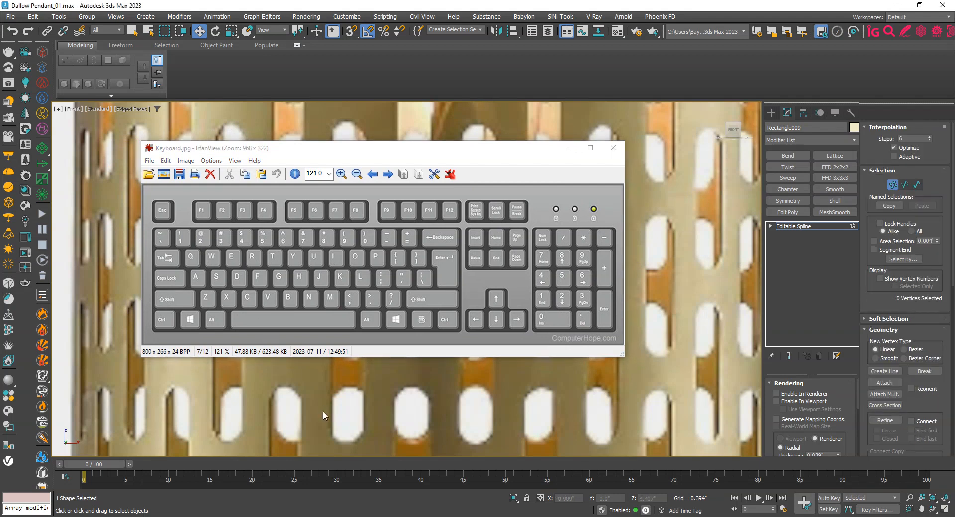
key(3)
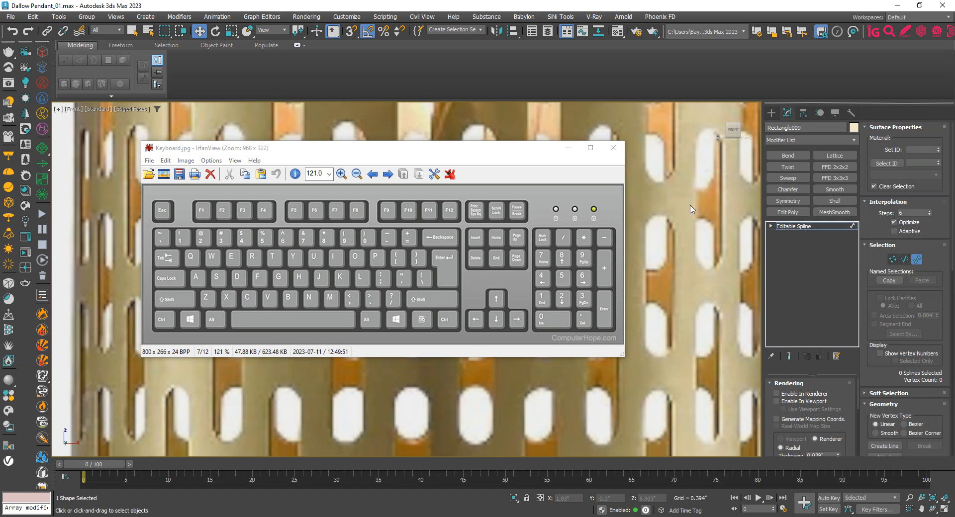
click(567, 148)
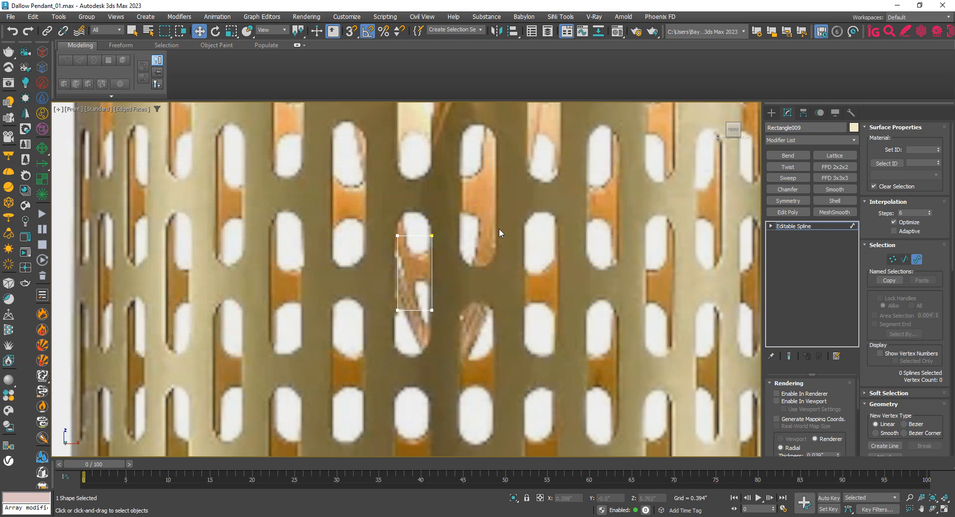
Select all four vertices of the rectangle spline and convert them to Corner vertices
scroll(448, 248, up, 4)
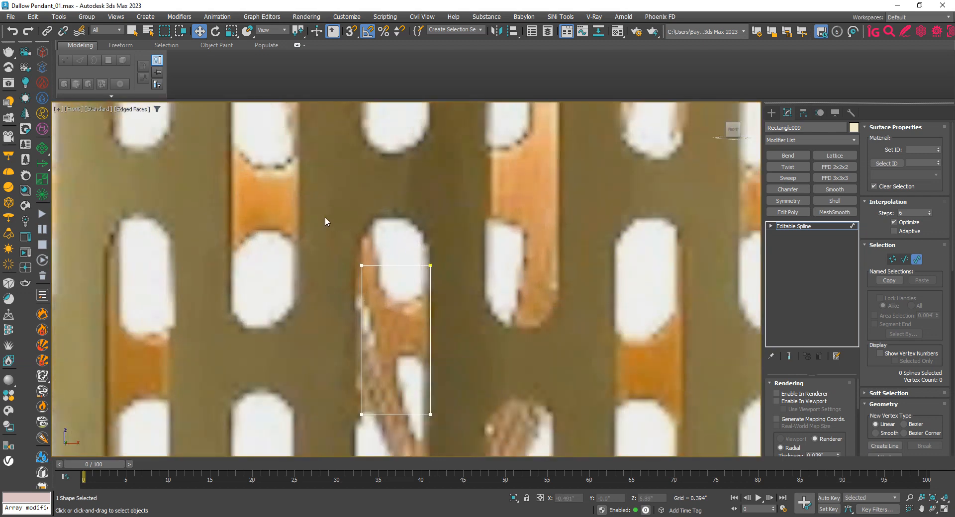
drag(444, 279, 445, 279)
middle_drag(398, 298, 408, 267)
key(1)
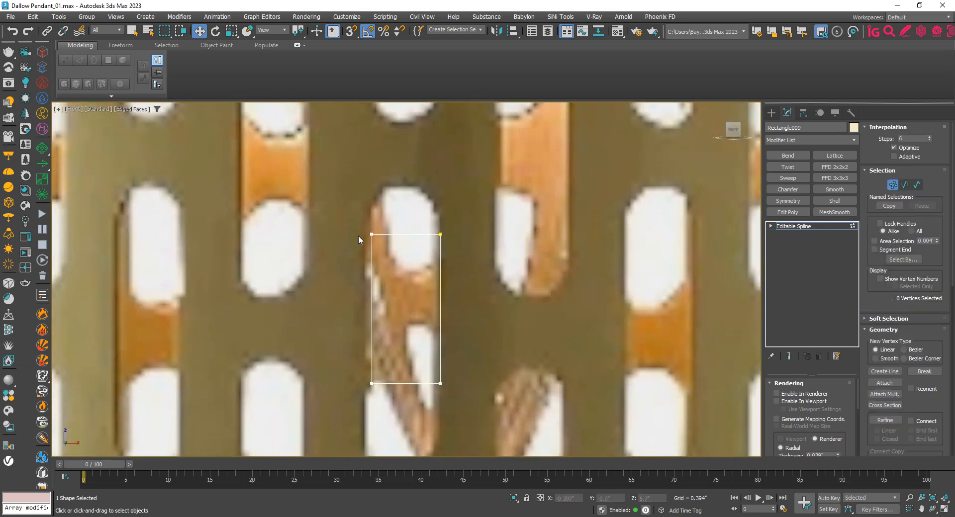
drag(507, 416, 505, 414)
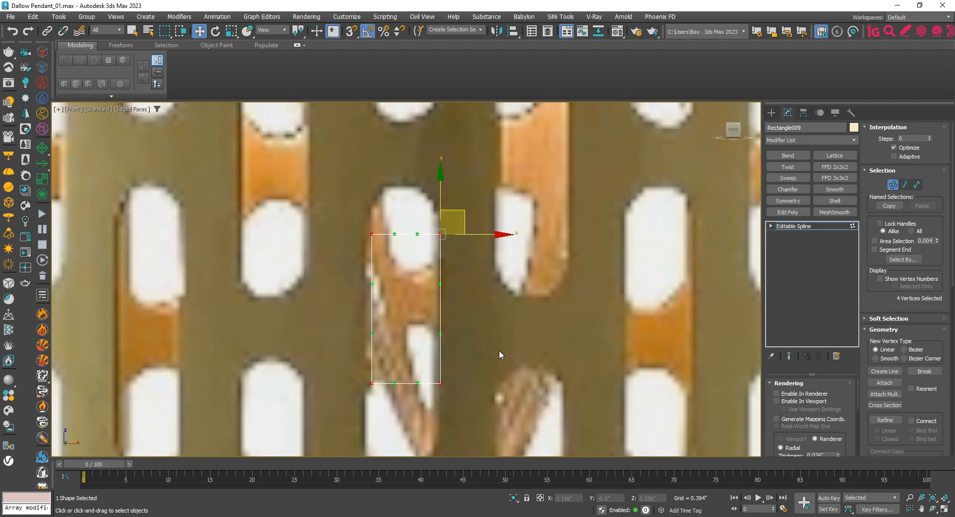
right_click(531, 290)
click(513, 230)
scroll(405, 186, up, 2)
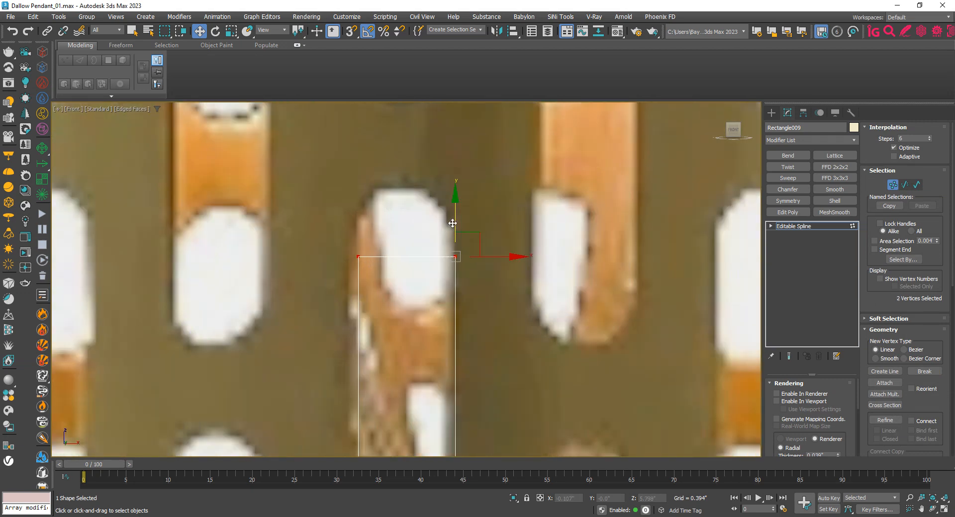
Stretch the rectangle spline vertically by moving its upper and lower vertex pairs to the outer ends of the two stacked slots
drag(454, 217, 444, 156)
middle_drag(400, 373, 426, 149)
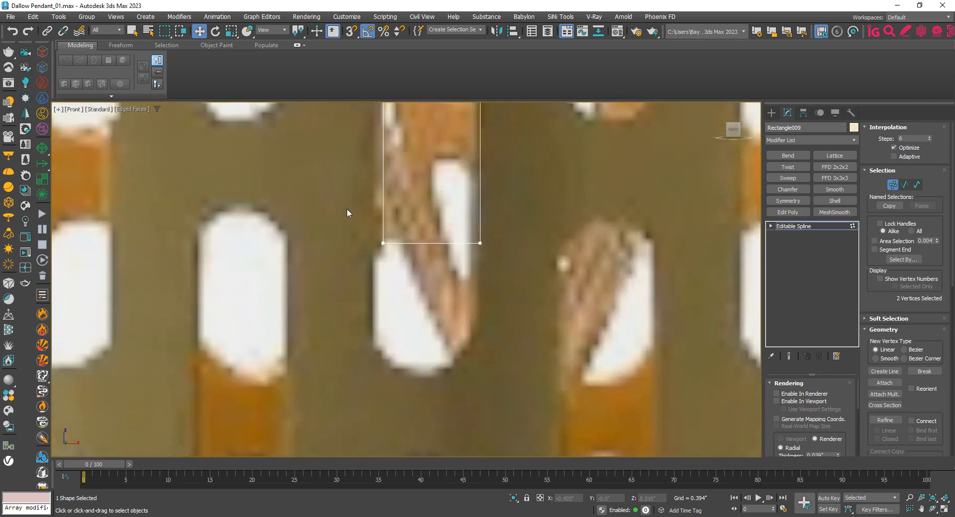
drag(347, 210, 516, 265)
drag(383, 182, 381, 315)
scroll(363, 258, down, 3)
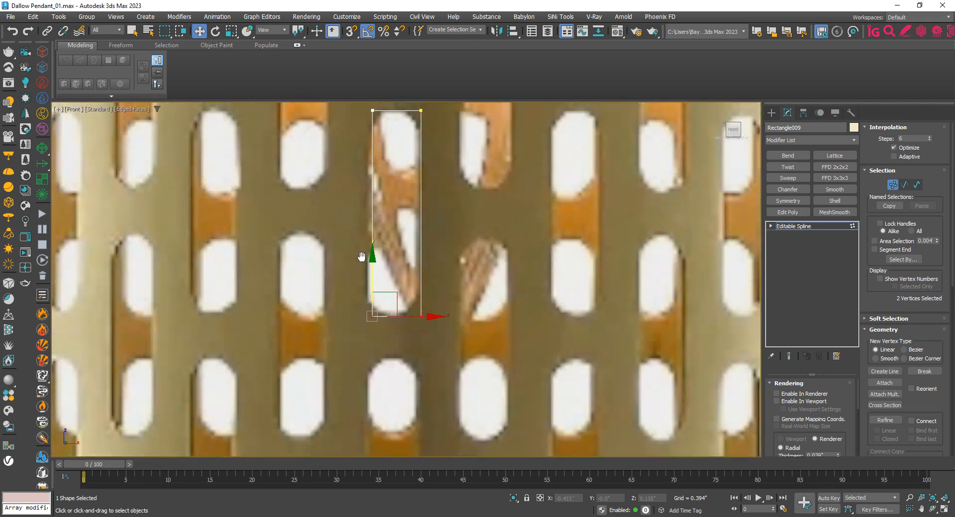
middle_drag(363, 248, 364, 309)
drag(392, 405, 393, 406)
scroll(391, 296, up, 2)
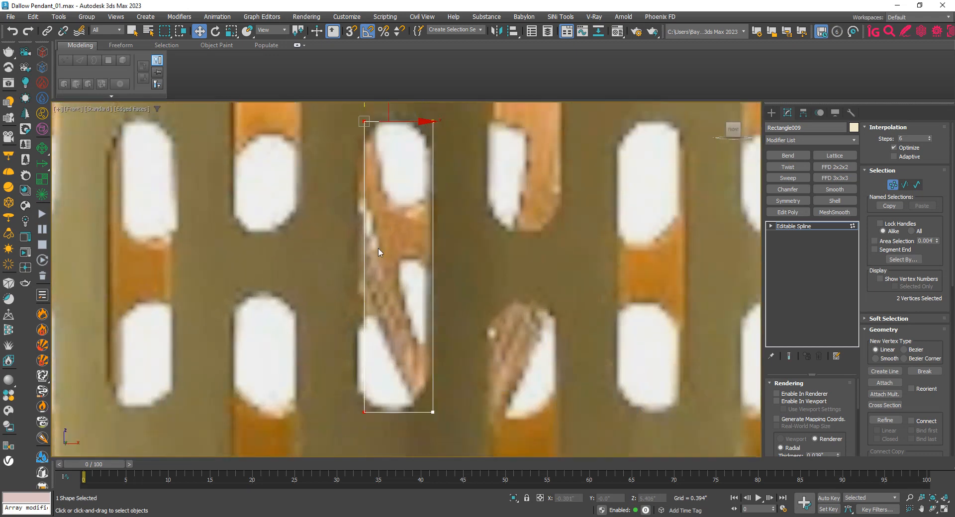
middle_drag(376, 238, 389, 320)
drag(406, 206, 402, 206)
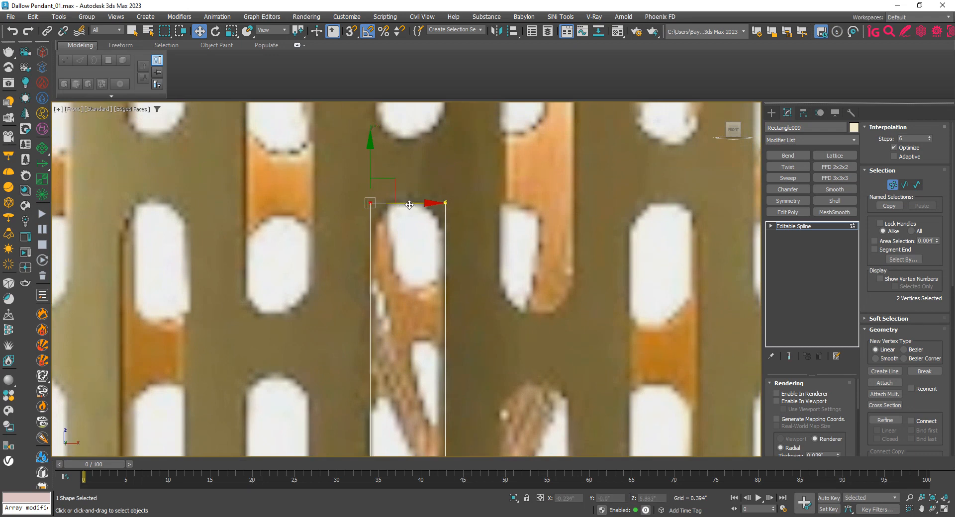
Shift the rectangle's two right-hand vertices sideways to match the right edge of the slots in the reference image
scroll(409, 163, down, 2)
middle_drag(410, 205, 404, 153)
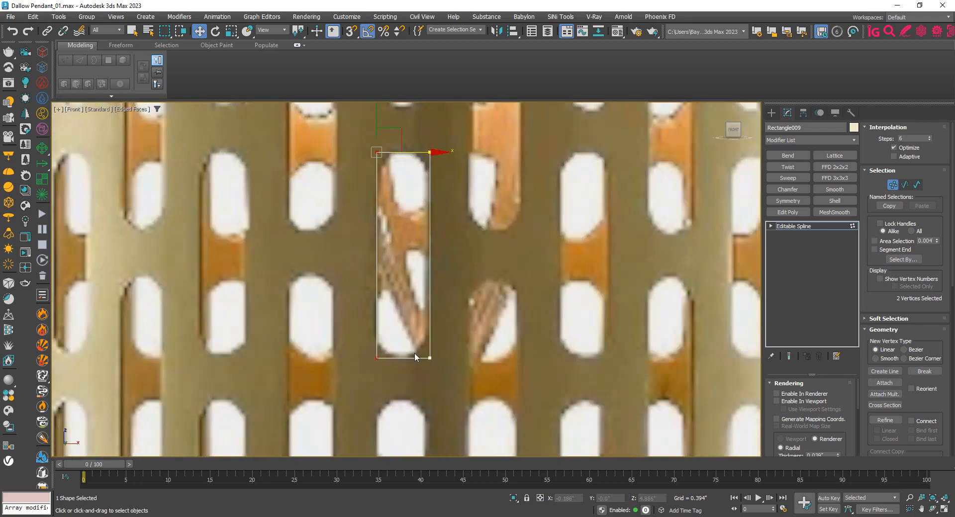
drag(527, 134, 526, 135)
scroll(463, 154, up, 3)
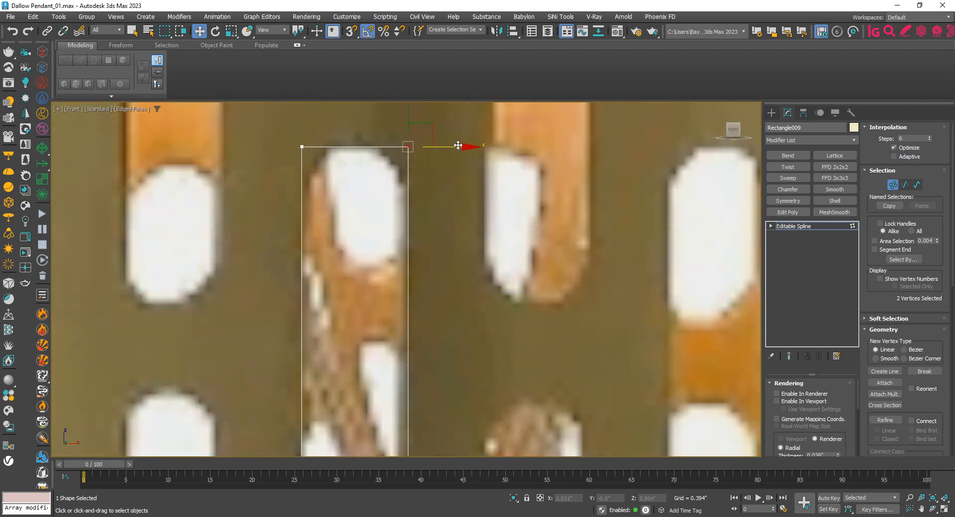
drag(458, 146, 457, 147)
scroll(457, 147, down, 5)
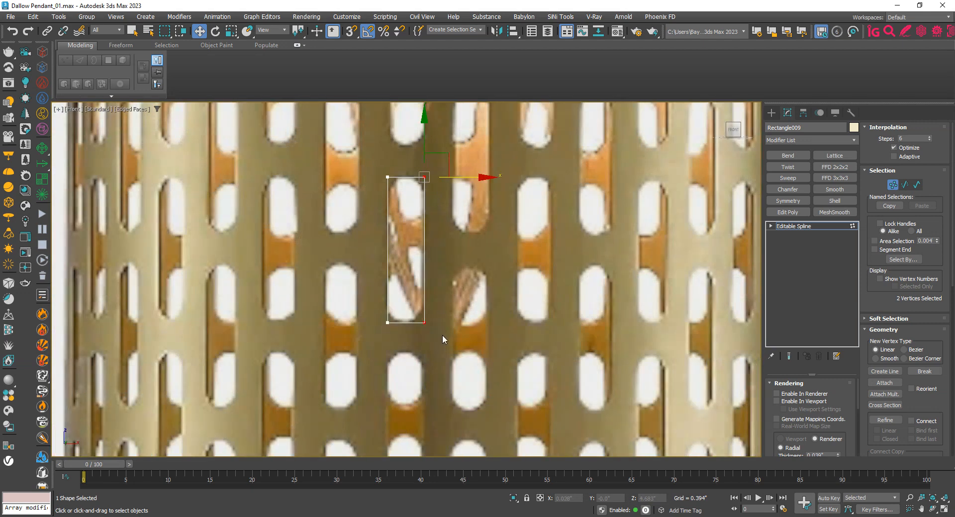
Fillet all four corner vertices of the rectangle until both short ends become full semicircles
scroll(409, 203, up, 2)
drag(308, 147, 437, 379)
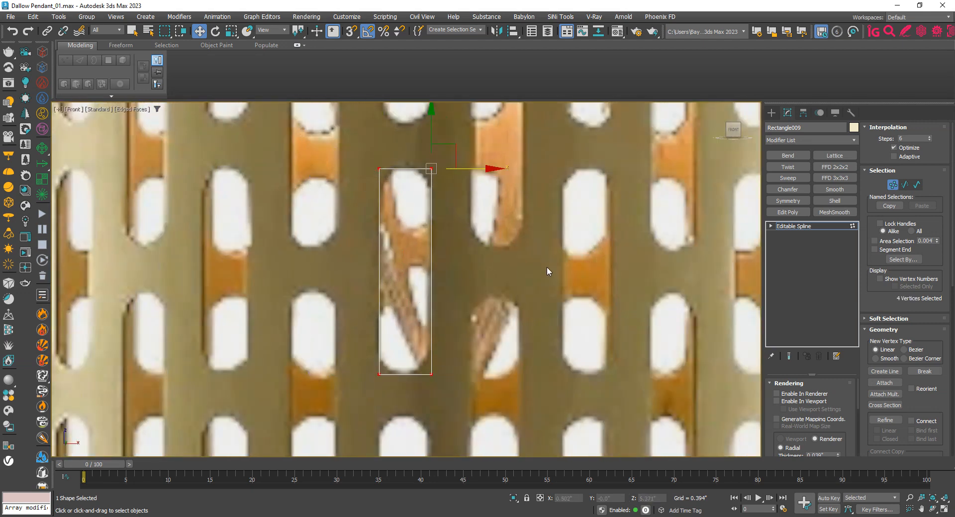
scroll(887, 346, down, 10)
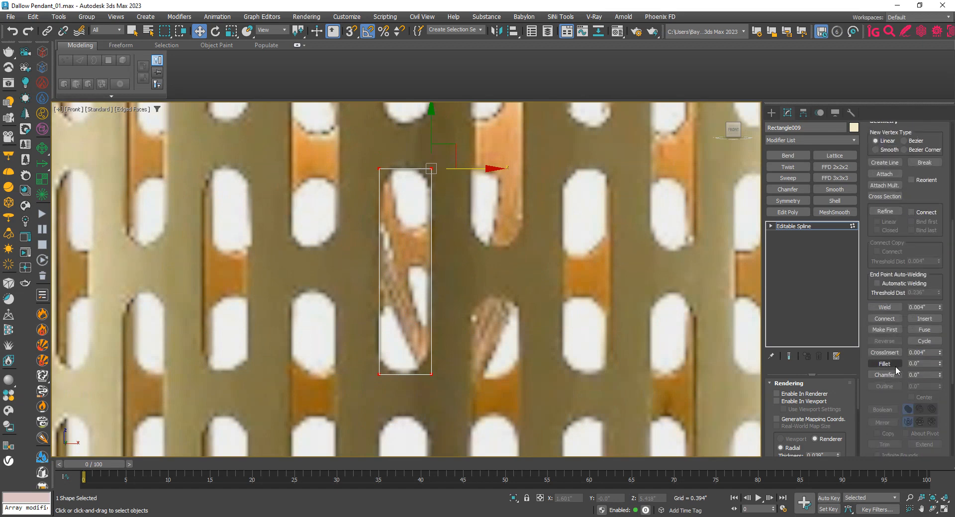
click(888, 364)
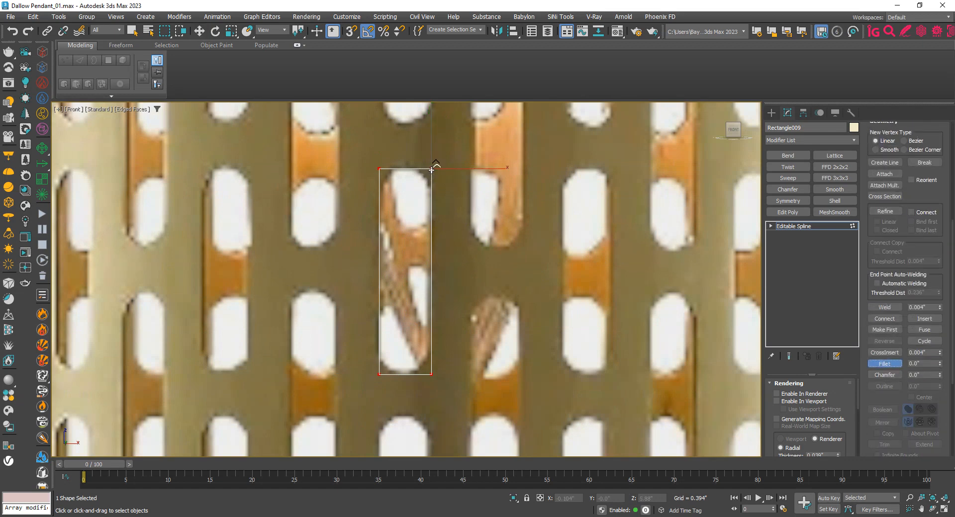
drag(430, 170, 424, 129)
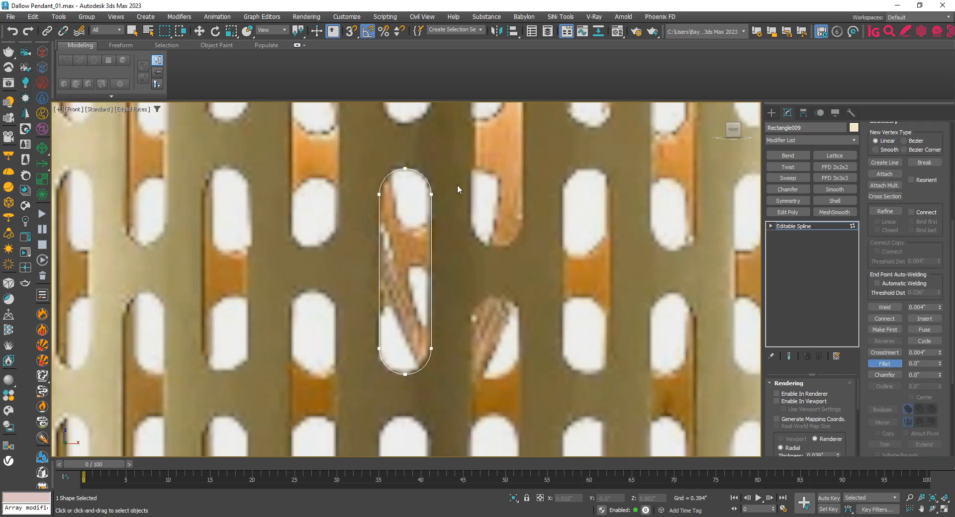
right_click(419, 177)
Fuse and weld the two overlapping vertices at the peak of the slot's upper arc
scroll(419, 176, up, 10)
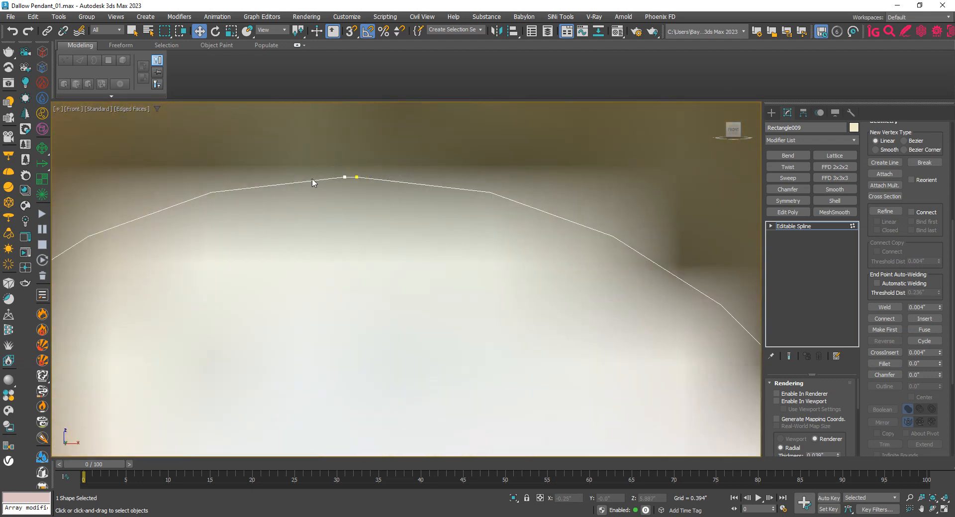
drag(316, 148, 407, 209)
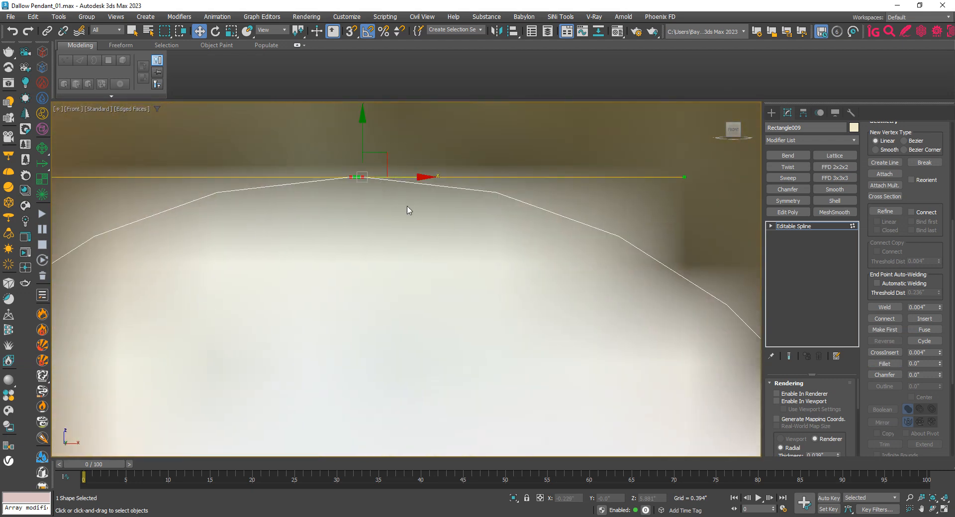
right_click(404, 204)
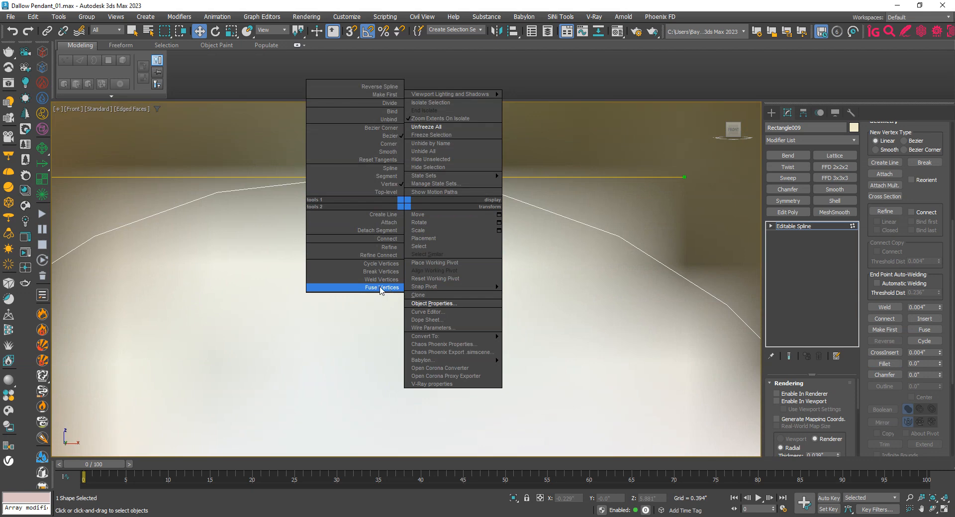
click(381, 287)
right_click(396, 259)
click(389, 305)
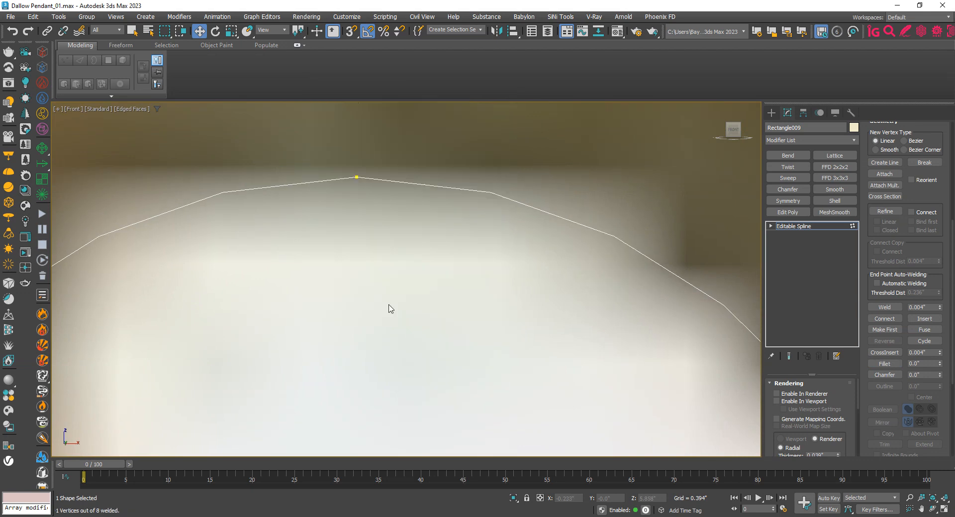
Fuse and weld the two vertices at the lowest point of the slot's lower arc, and leave vertex level
scroll(326, 245, down, 8)
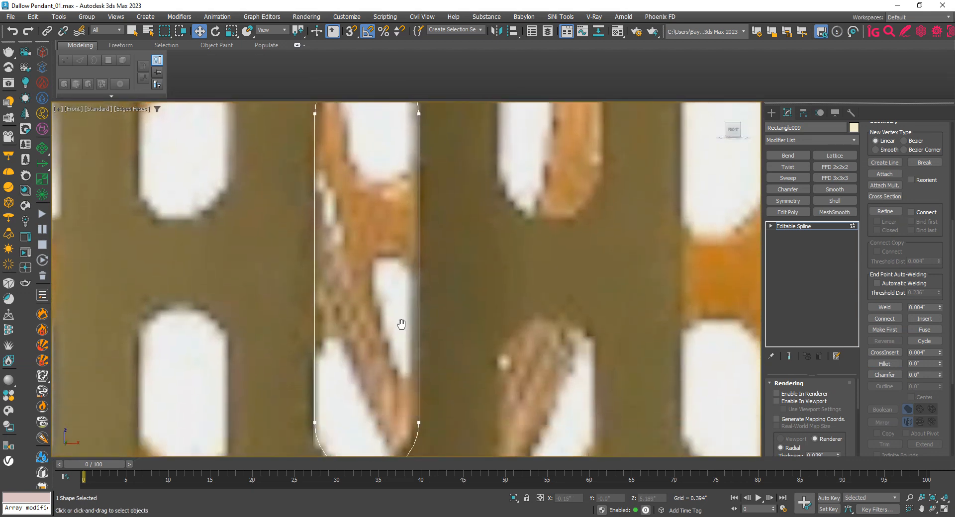
scroll(393, 285, up, 10)
click(365, 175)
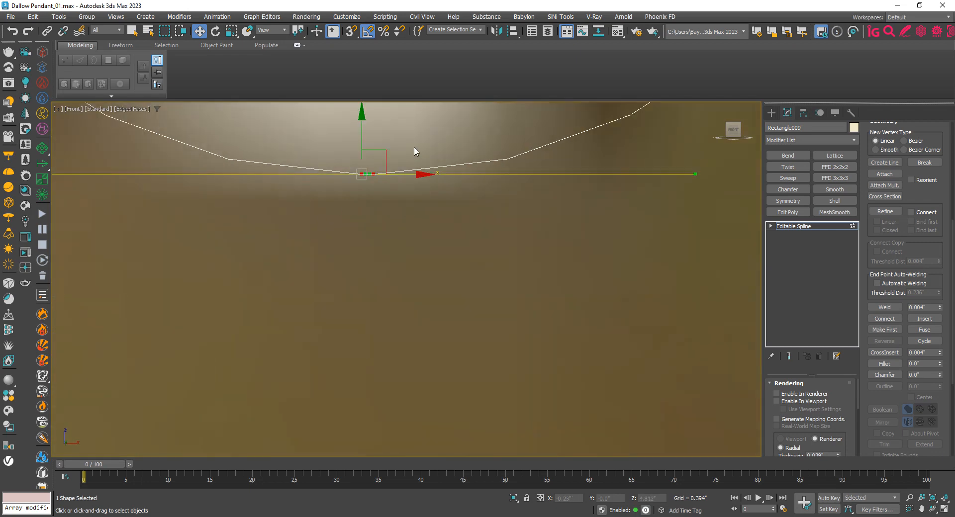
right_click(417, 155)
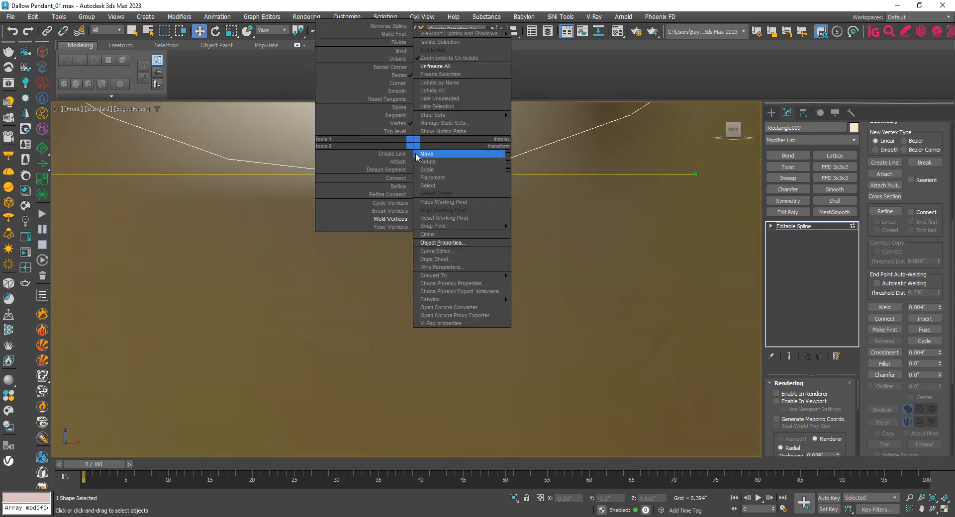
click(390, 227)
right_click(445, 219)
click(417, 288)
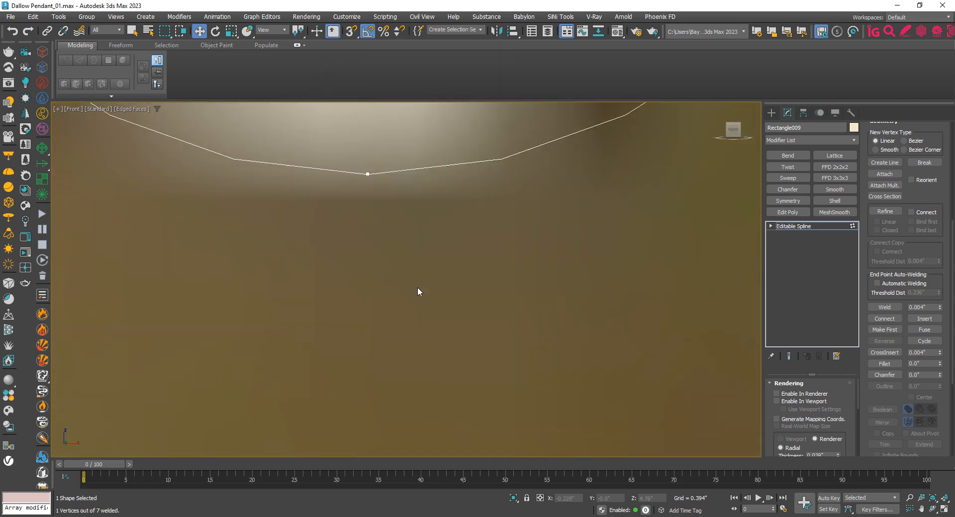
scroll(398, 309, down, 10)
key(1)
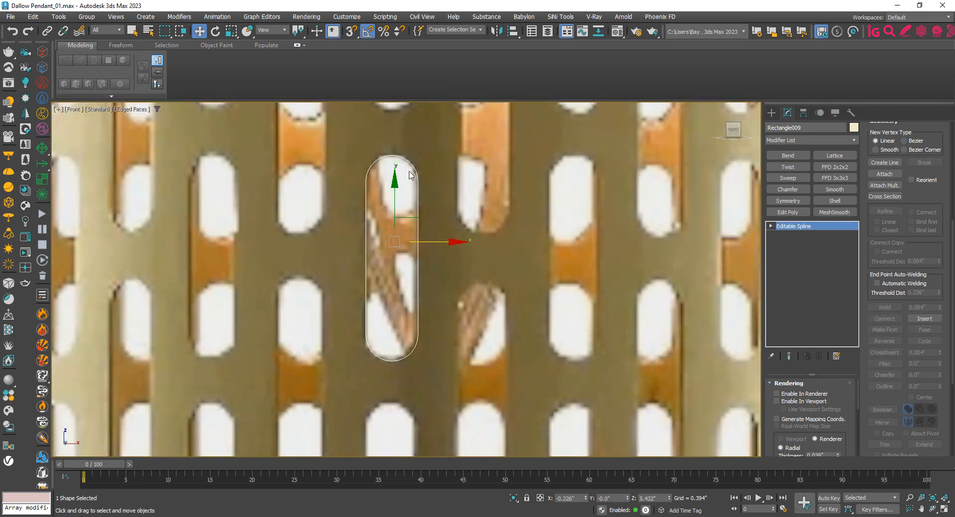
Add an Edit Poly modifier to the slot spline and change its object color to grey
middle_drag(409, 174, 415, 162)
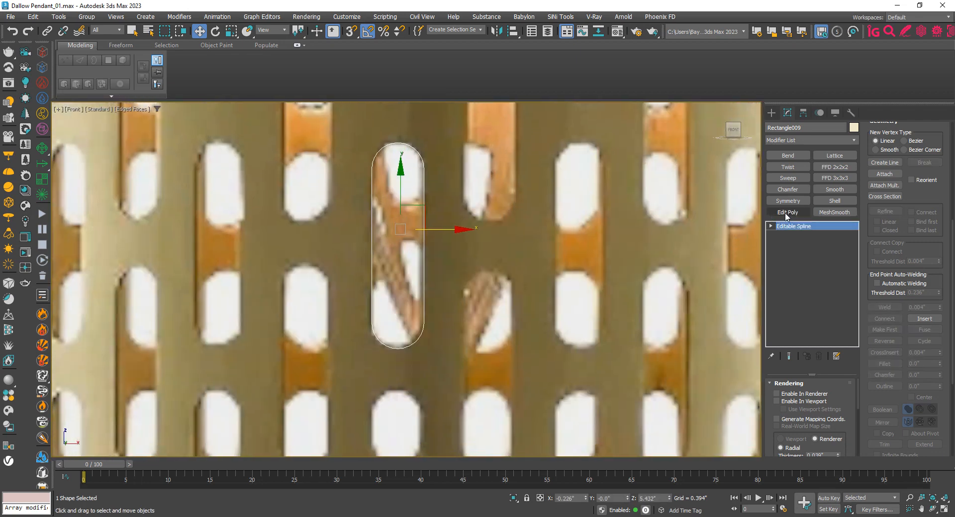
click(785, 212)
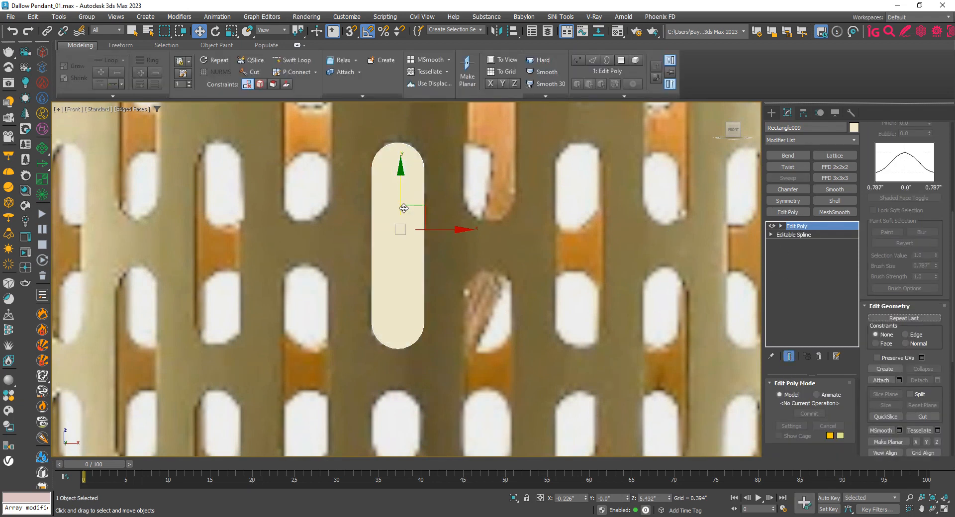
middle_drag(404, 208, 404, 234)
click(855, 129)
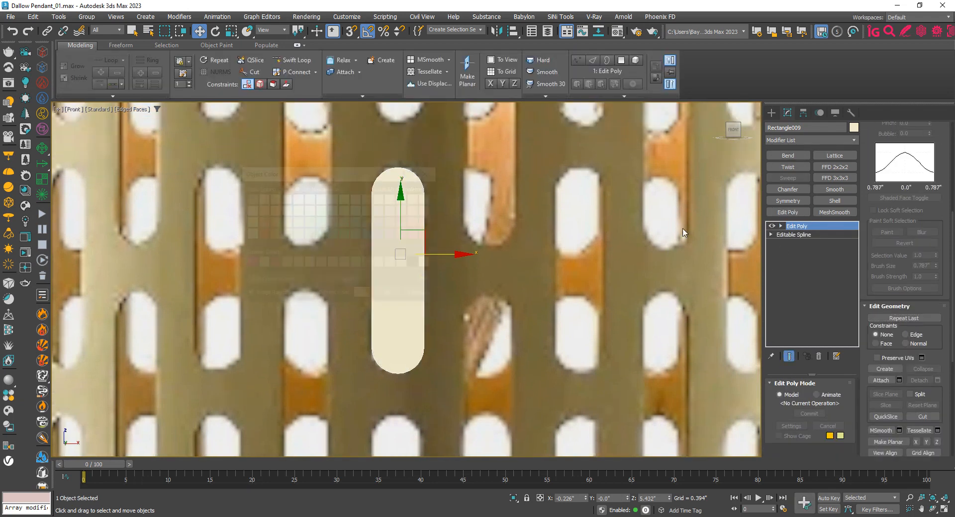
click(378, 263)
click(382, 295)
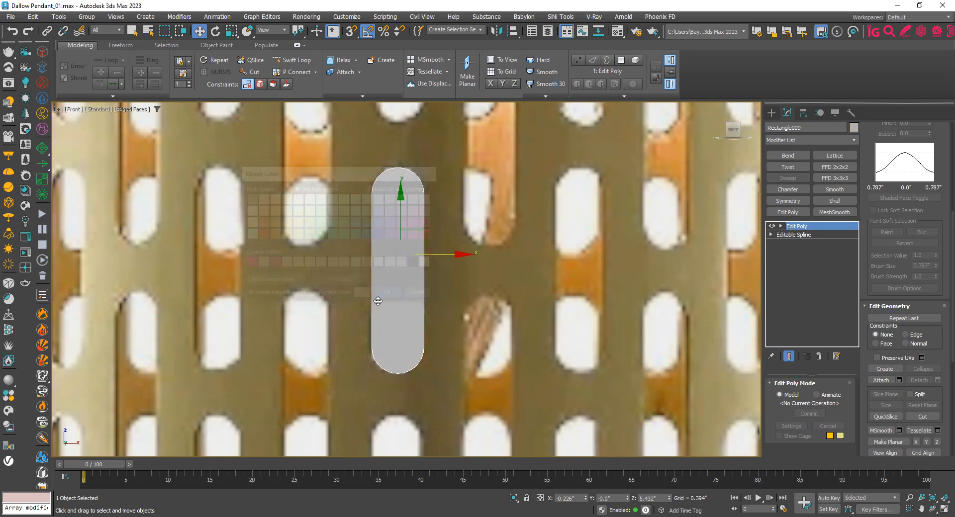
Connect the two long vertical edges of the slot mesh with one horizontal edge across the middle
middle_drag(387, 277, 379, 299)
key(2)
scroll(380, 293, up, 2)
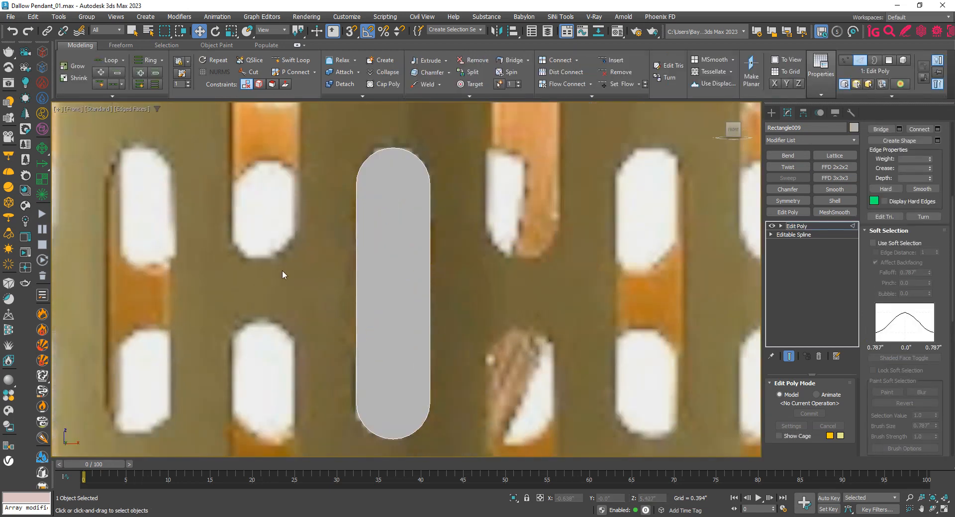
drag(502, 270, 503, 271)
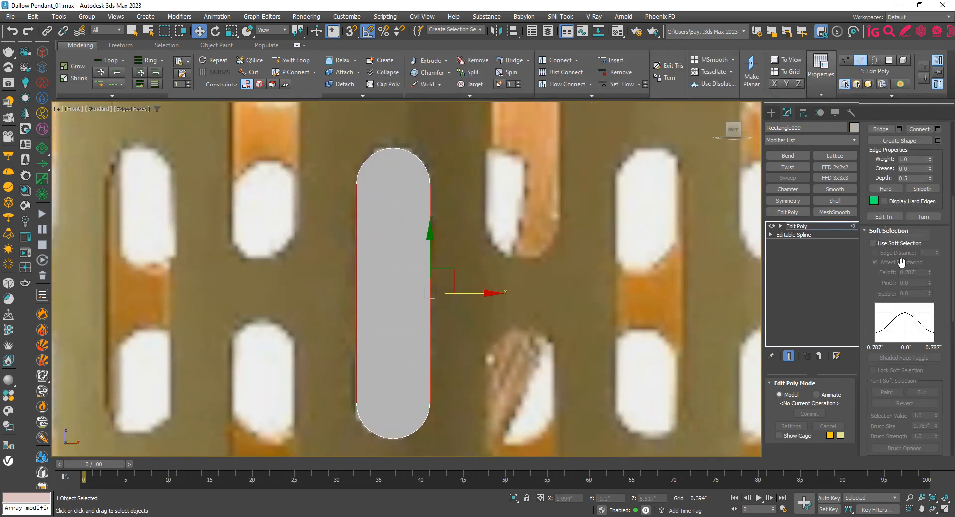
scroll(927, 292, up, 5)
click(895, 277)
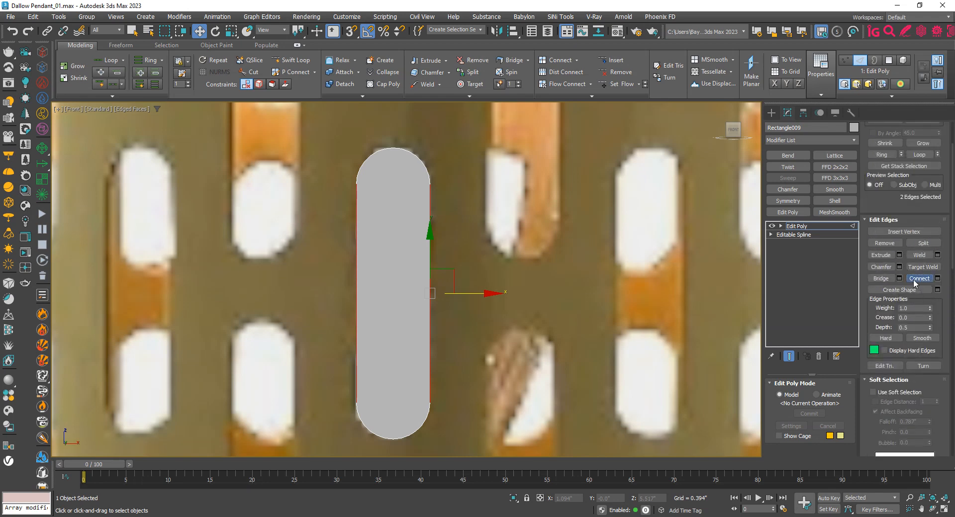
middle_drag(474, 267, 455, 268)
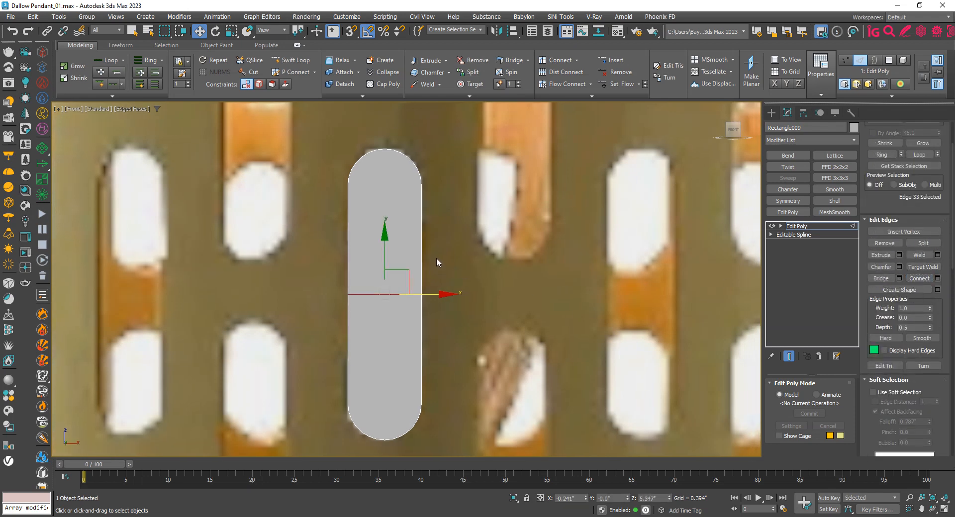
middle_drag(364, 324, 364, 294)
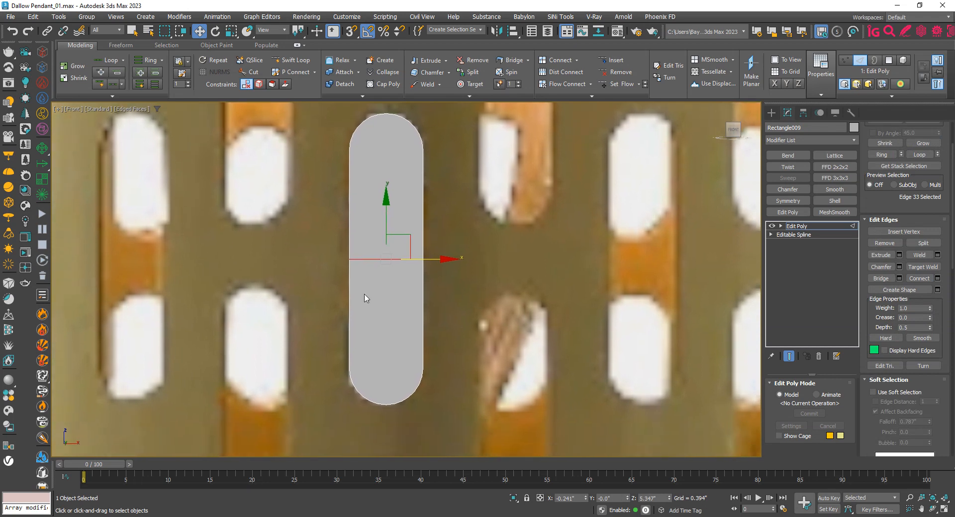
Try deleting the edges of the slot mesh's lower half, and undo both the deletion and the connecting edge
drag(296, 305, 456, 416)
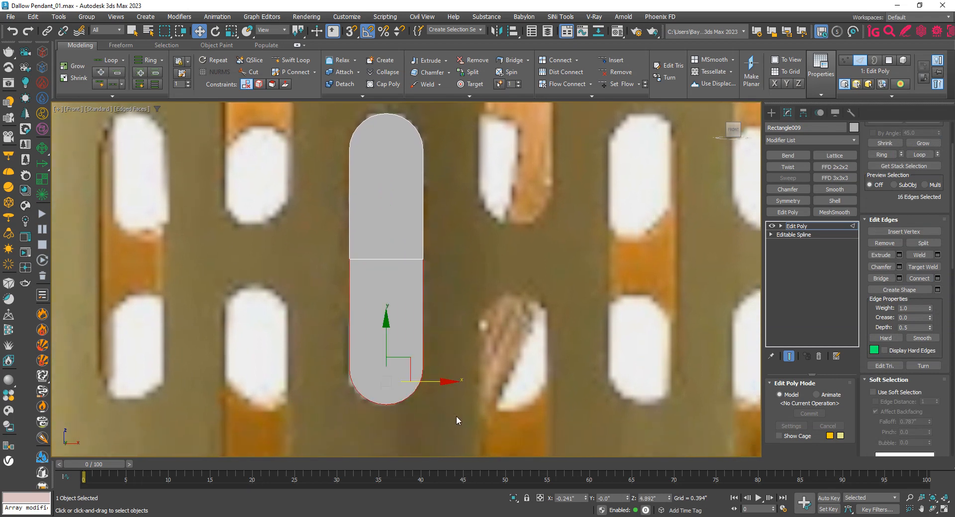
key(Delete)
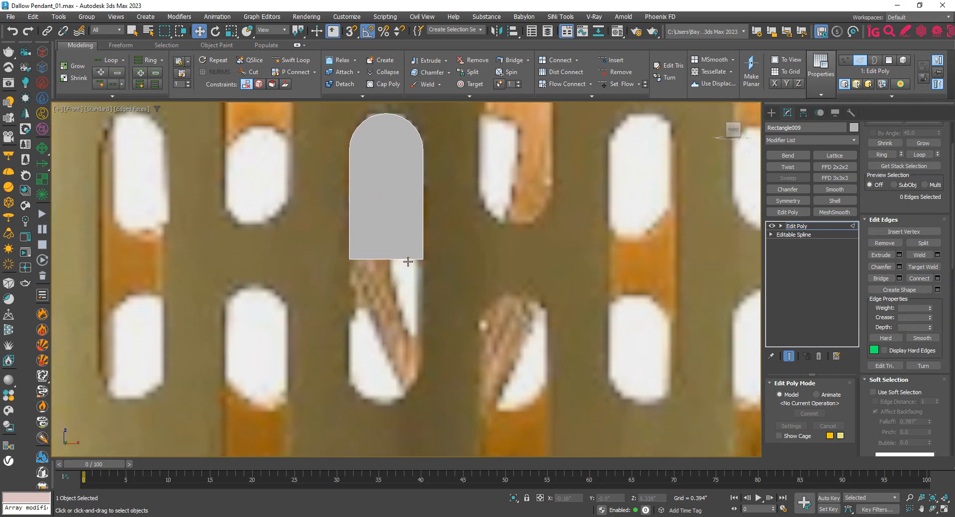
middle_drag(408, 261, 407, 315)
key(1)
scroll(401, 193, up, 3)
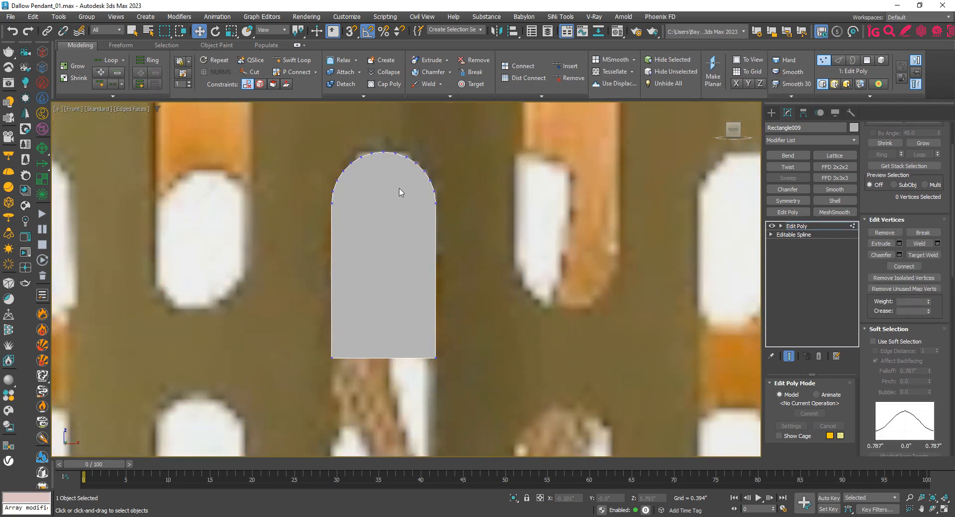
scroll(400, 193, down, 2)
key(ctrl+z)
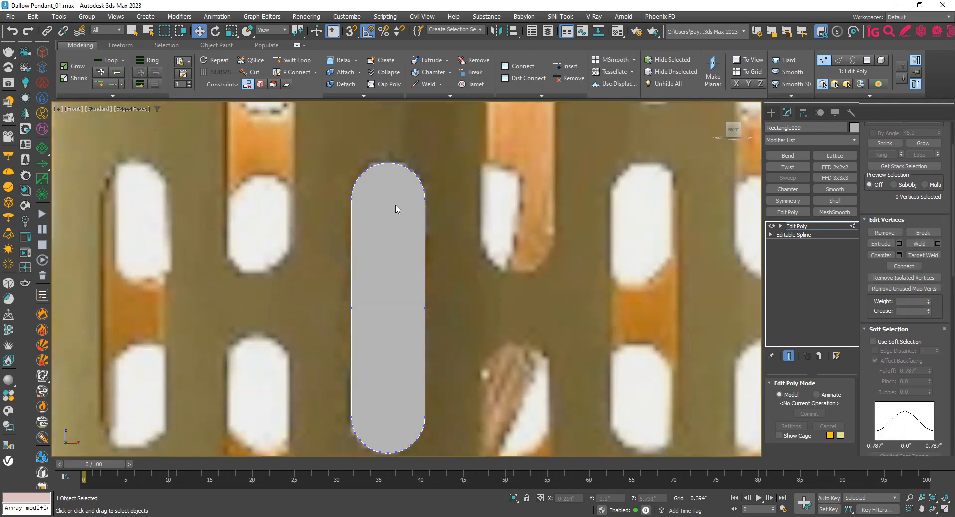
key(ctrl+z)
Select the complete closed outer border of the slot mesh
key(3)
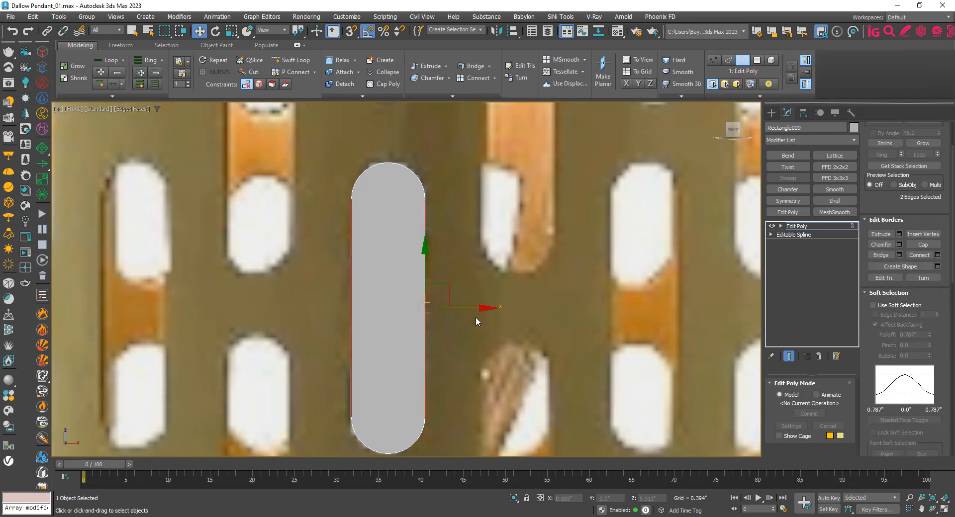
drag(474, 338, 378, 250)
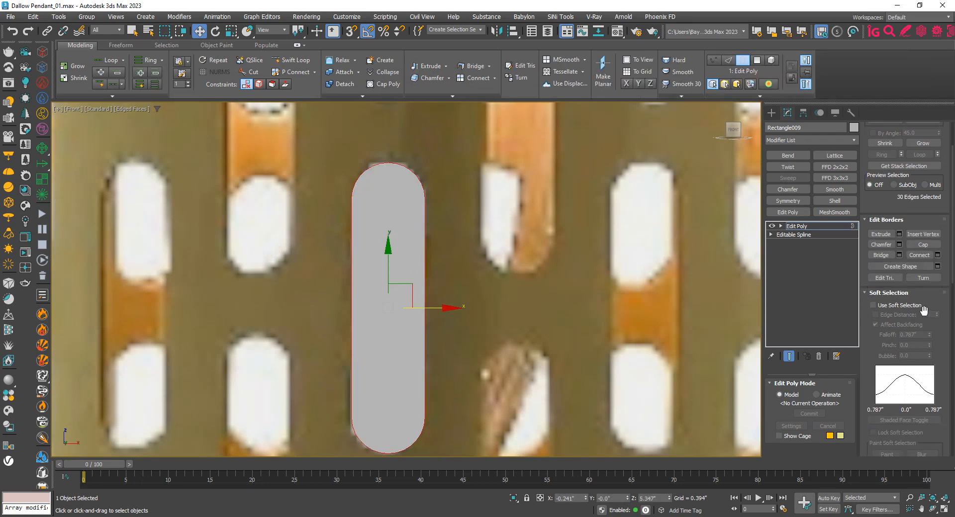
scroll(923, 310, up, 2)
middle_drag(374, 375, 374, 378)
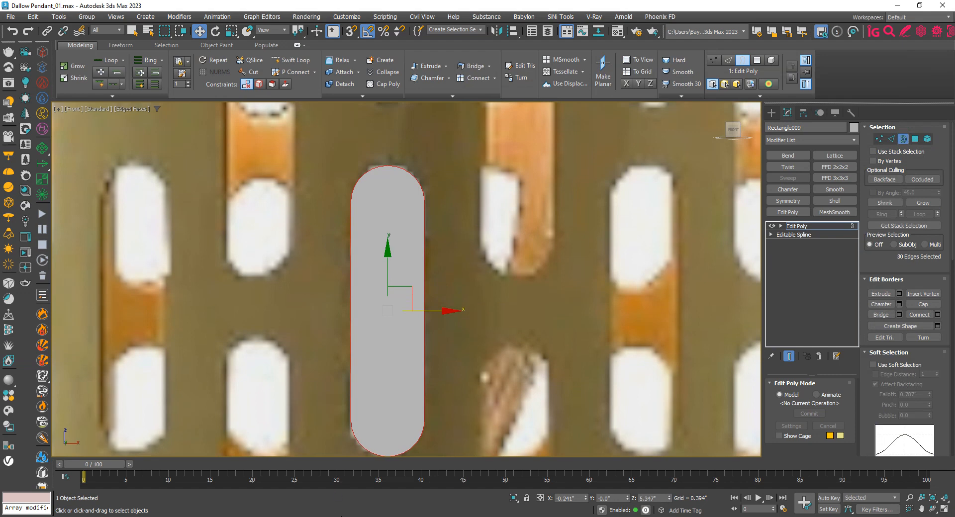
click(349, 516)
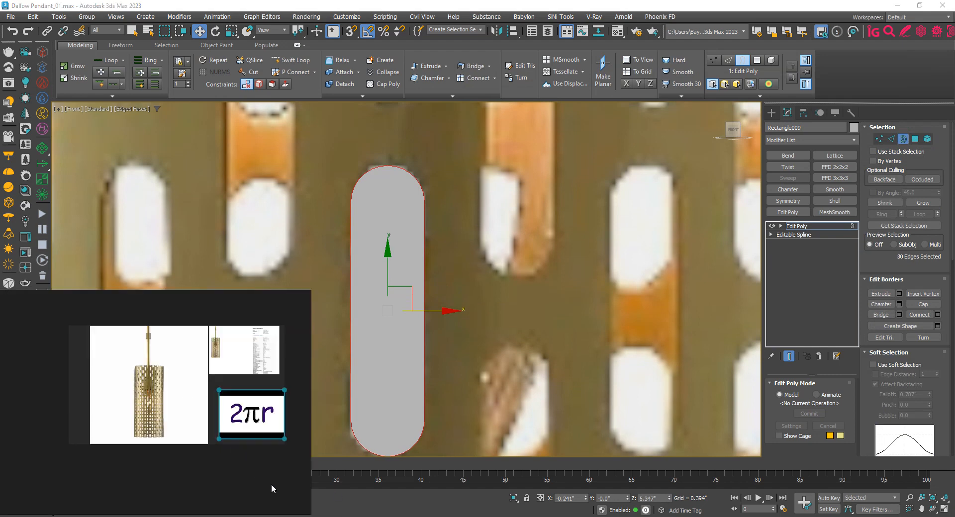
click(349, 516)
click(344, 516)
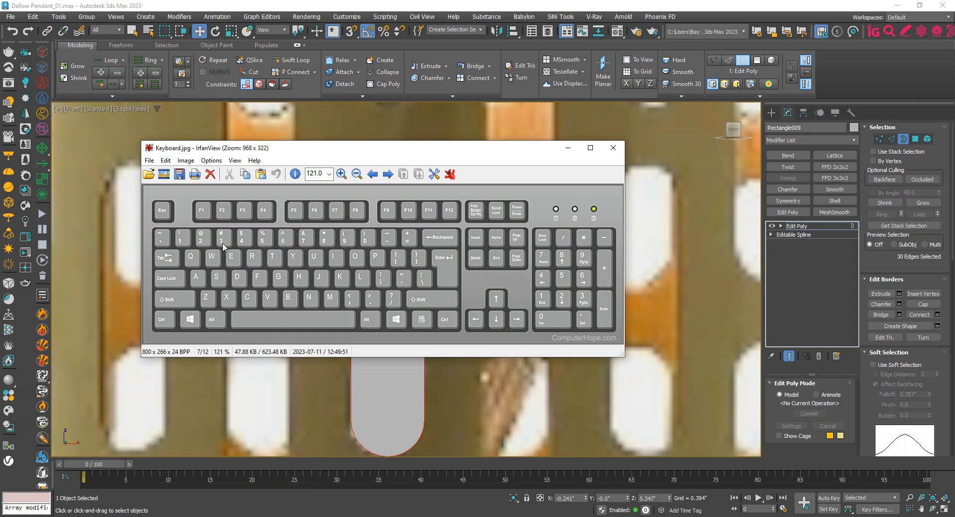
click(567, 149)
middle_drag(554, 180, 550, 198)
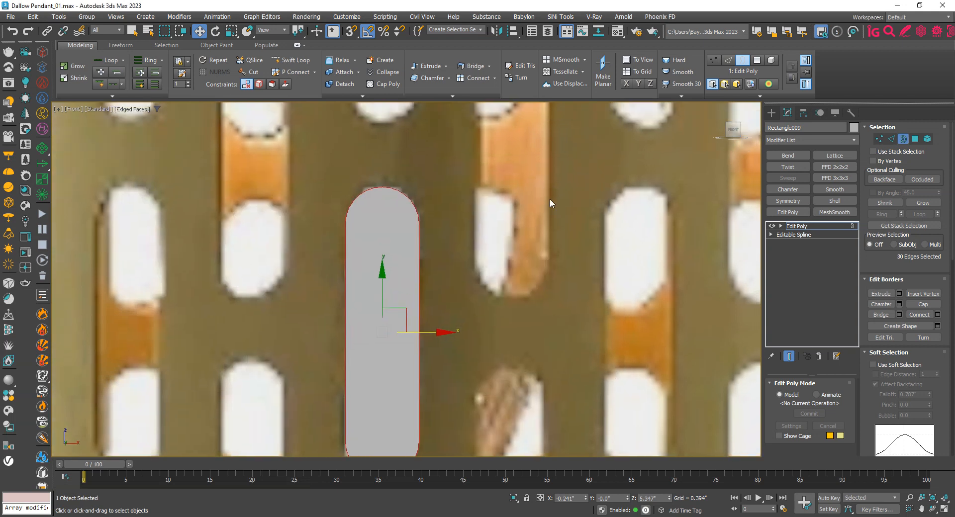
middle_drag(593, 238, 575, 275)
key(1)
key(2)
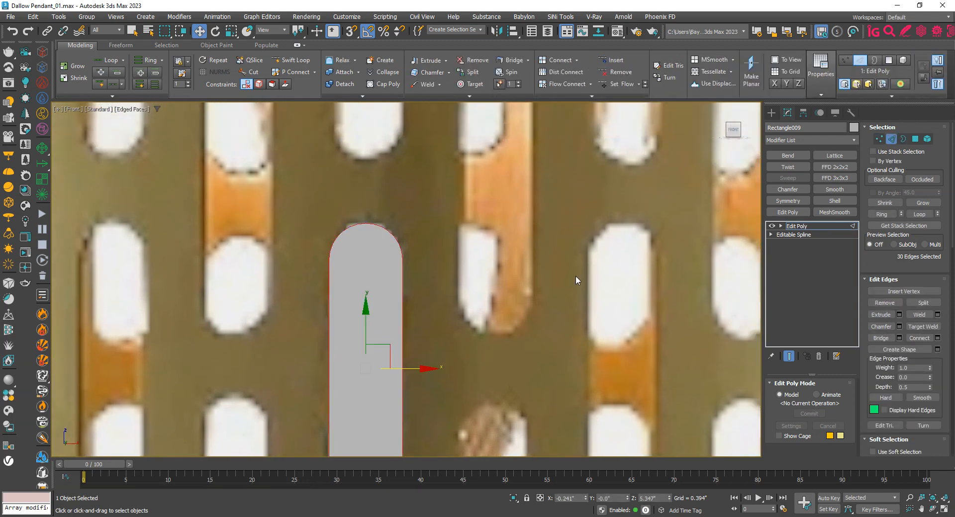
key(3)
key(4)
key(3)
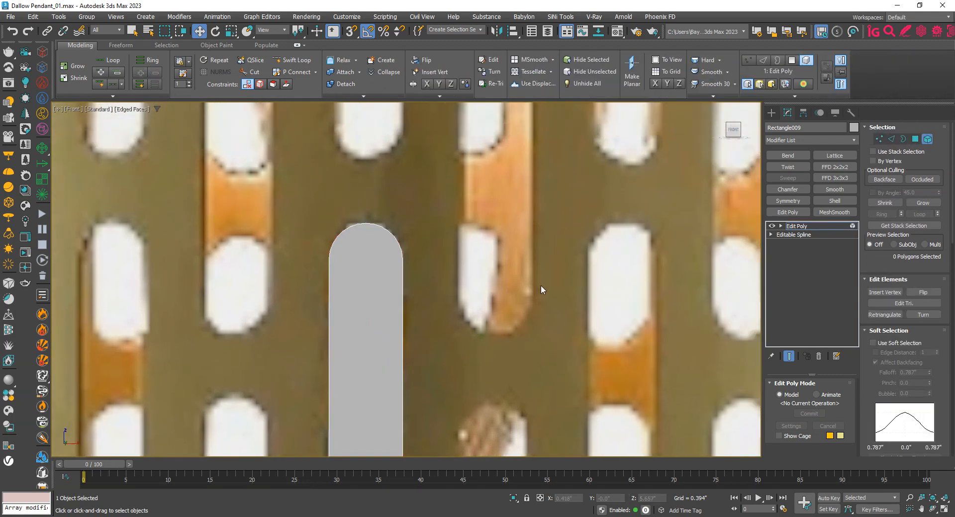
middle_drag(541, 285, 556, 250)
Scale a copy of the slot's outer border outward to form a surrounding ring of faces, and delete the polygon inside it
key(ctrl+a)
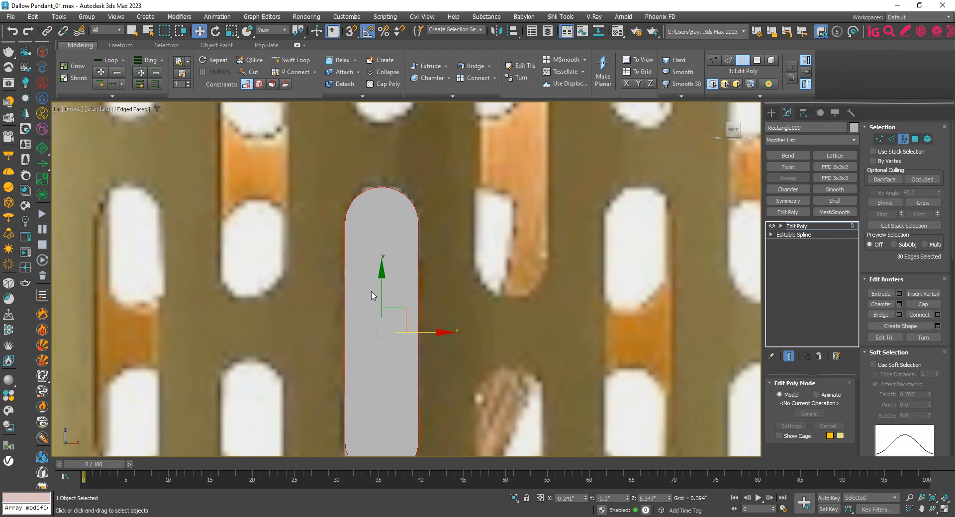
middle_drag(372, 295, 420, 238)
key(r)
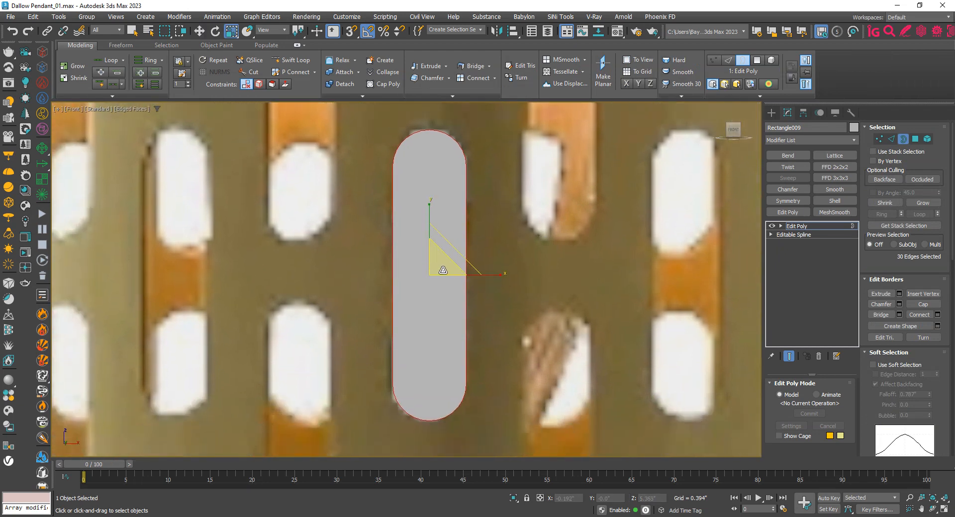
shift+drag(438, 260, 492, 275)
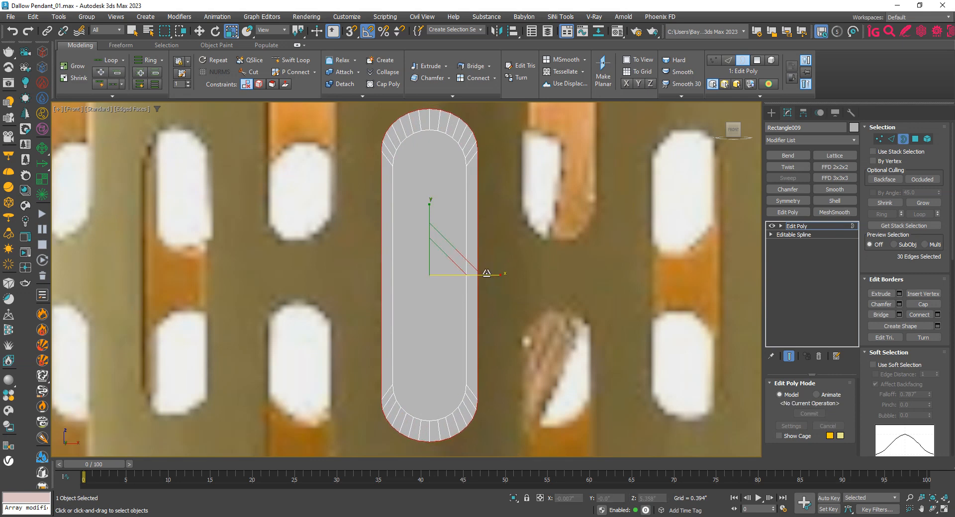
middle_drag(441, 270, 388, 289)
key(4)
click(420, 257)
key(Delete)
Connect the ring's four long vertical edges across the middle and delete the polygons of its lower half
key(2)
drag(305, 266, 529, 267)
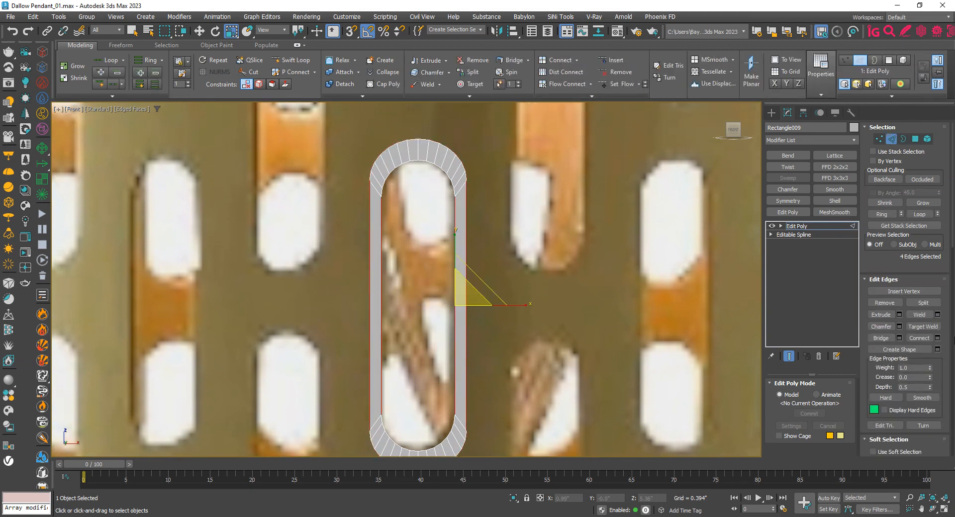
click(920, 340)
middle_drag(547, 316, 512, 267)
key(4)
drag(302, 315, 495, 440)
key(Delete)
Delete the right half of the remaining arch polygons, leaving only the upper-left quarter of the ring
middle_drag(430, 152, 405, 230)
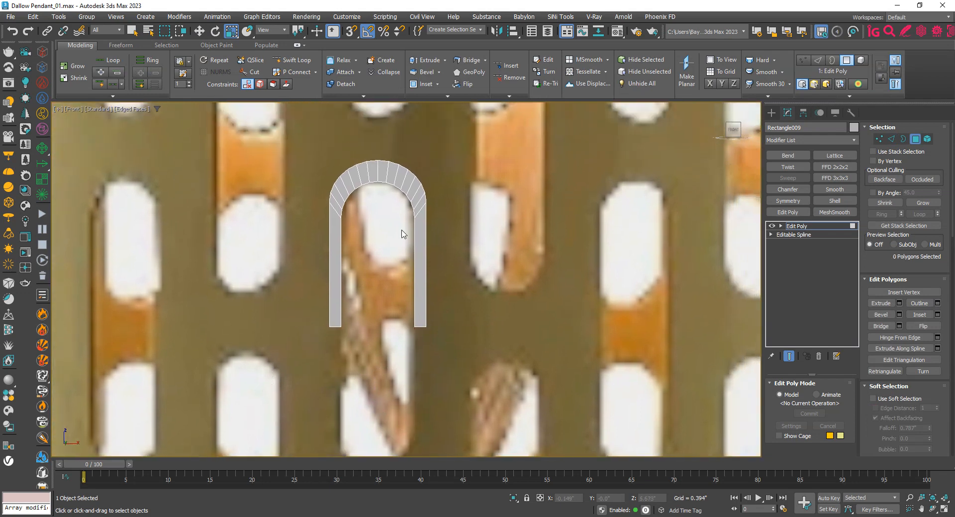
scroll(403, 199, up, 2)
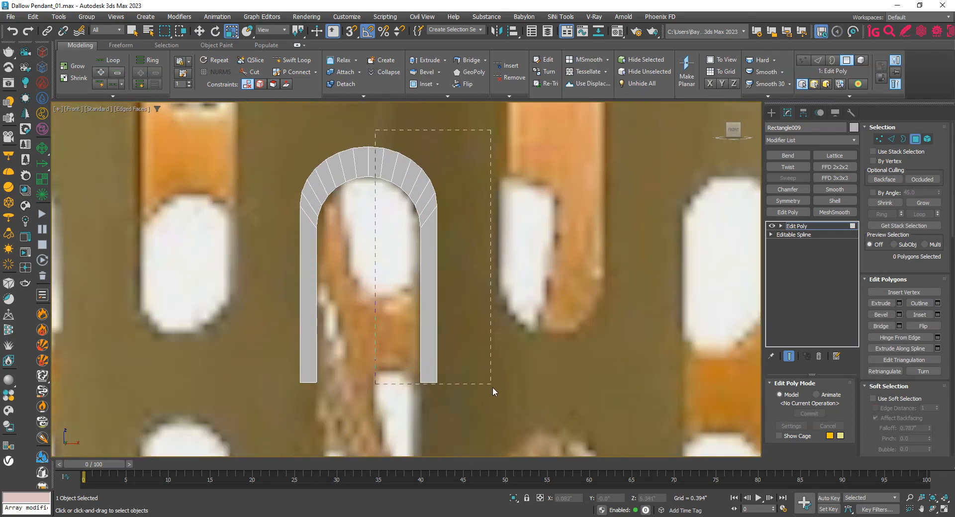
drag(492, 387, 497, 403)
key(Delete)
Align the two lower vertices of the outer arc in X and snap them in line with the straight left side
middle_drag(355, 233, 392, 288)
key(w)
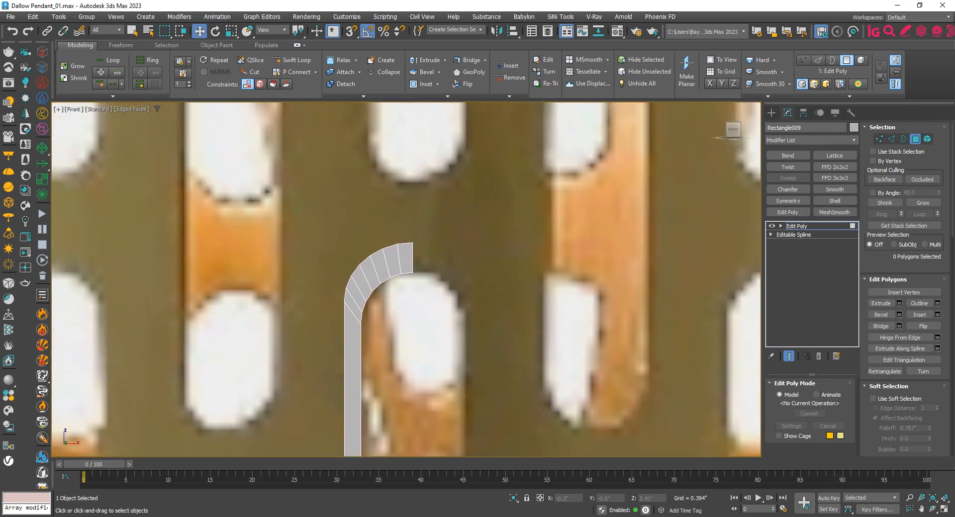
scroll(364, 241, up, 5)
middle_drag(367, 248, 384, 203)
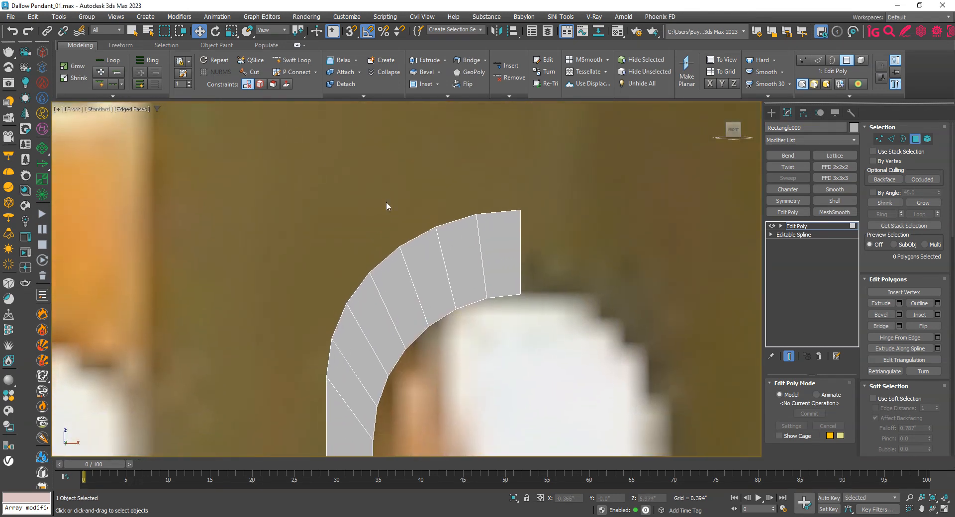
scroll(386, 202, down, 2)
middle_drag(358, 303, 357, 271)
scroll(356, 270, up, 2)
key(1)
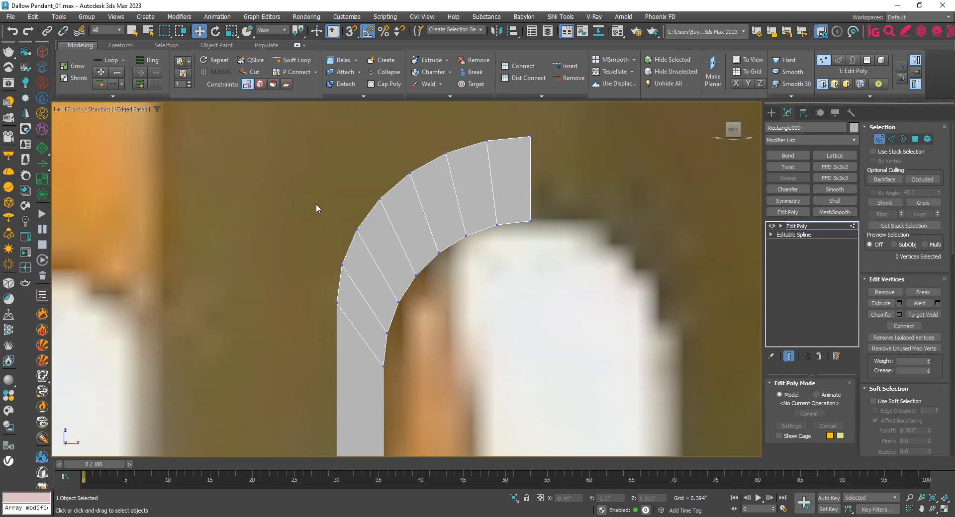
drag(316, 204, 362, 279)
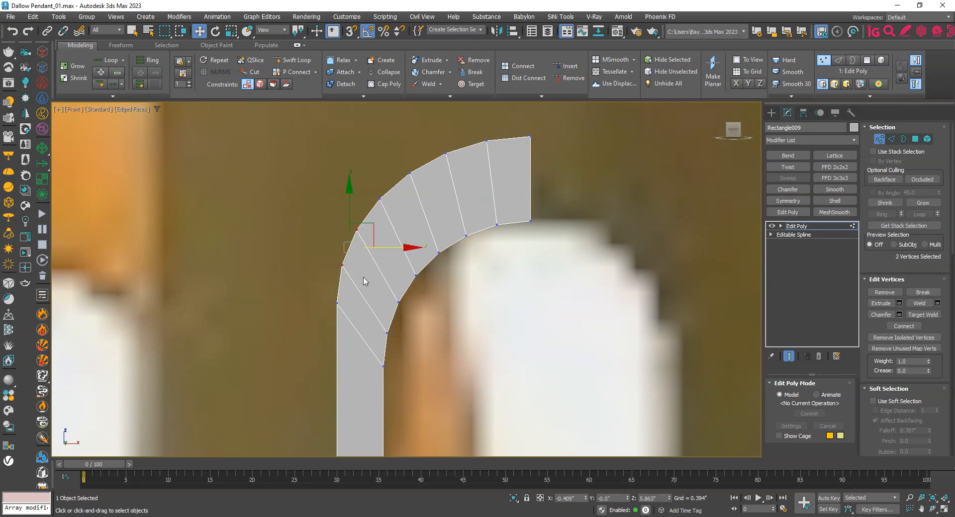
click(735, 84)
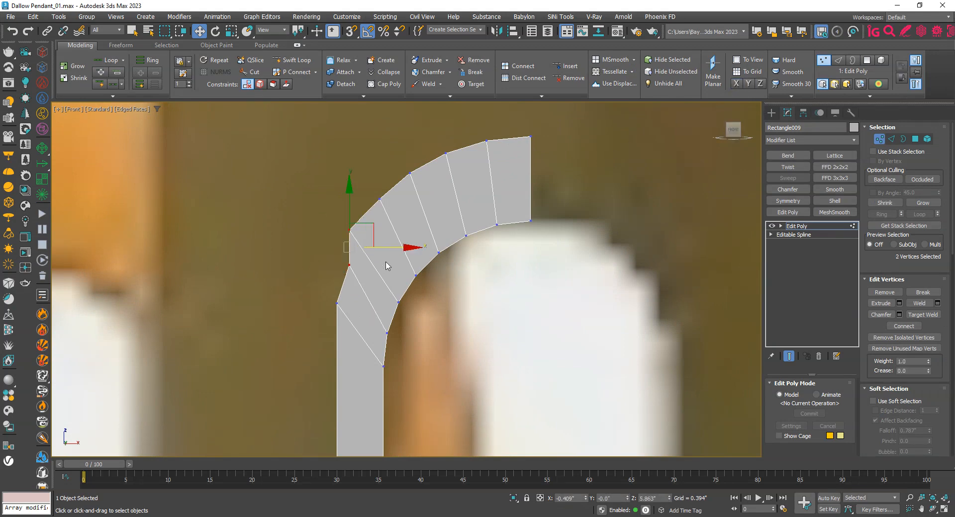
drag(393, 246, 339, 302)
key(s)
middle_drag(408, 198, 393, 238)
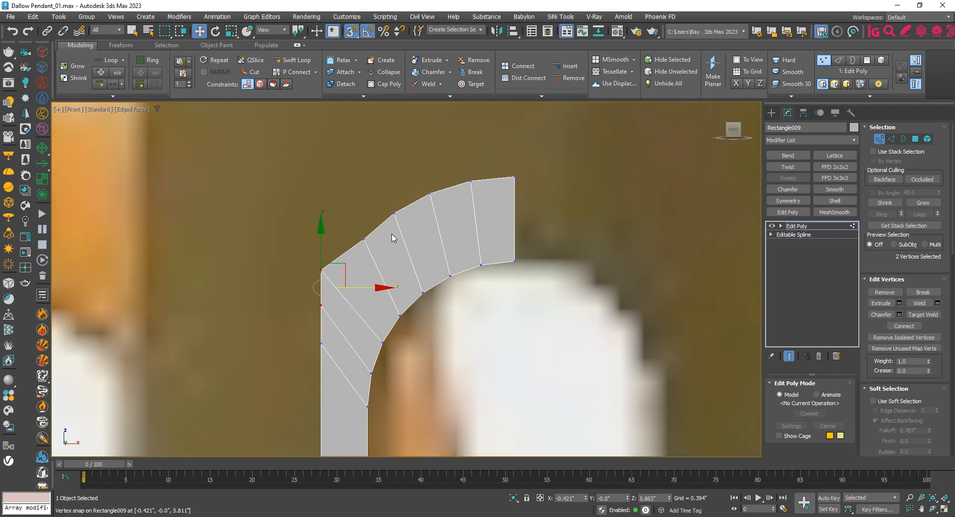
Flatten the three upper vertices of the outer arc in Z and snap them level with the topmost vertex
drag(442, 190, 488, 228)
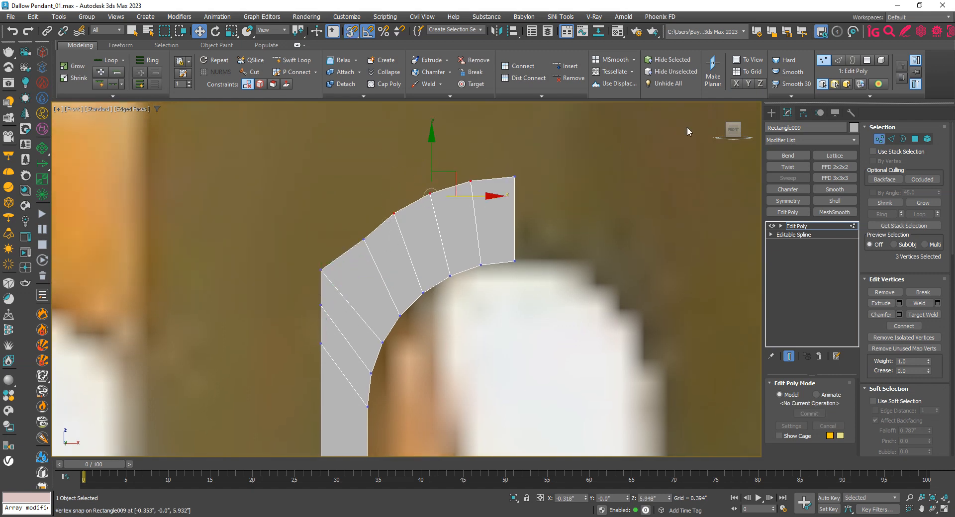
click(749, 84)
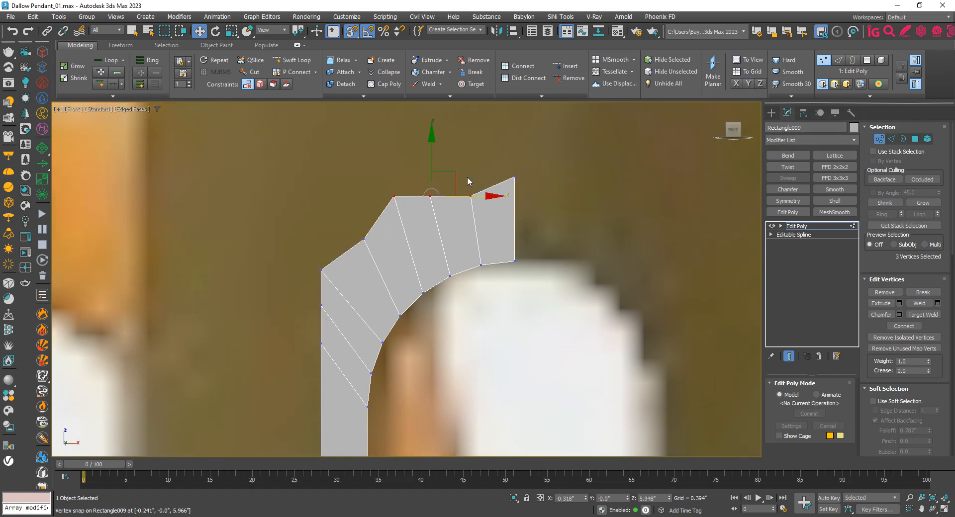
drag(431, 172, 491, 158)
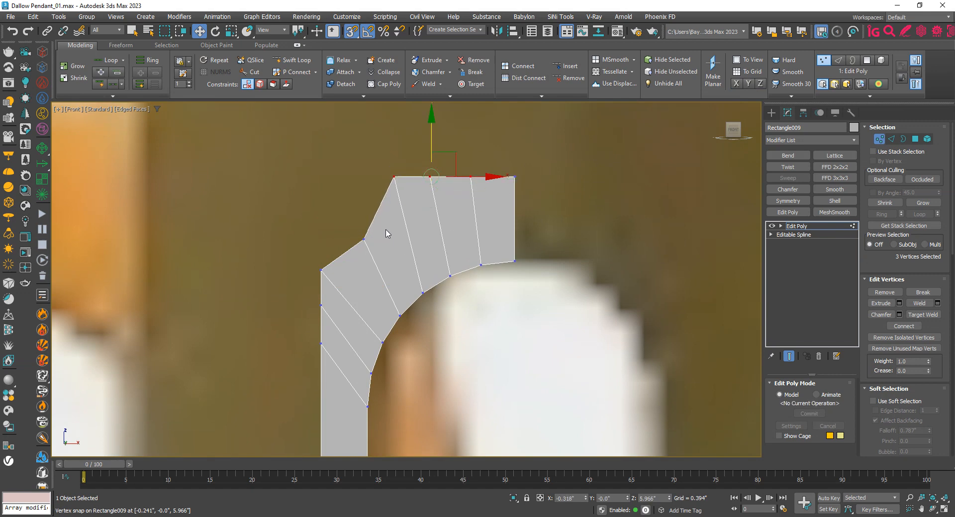
Snap the remaining diagonal outer vertex to the left side and top edge to form a square corner
scroll(386, 235, up, 2)
click(355, 243)
drag(382, 239, 296, 127)
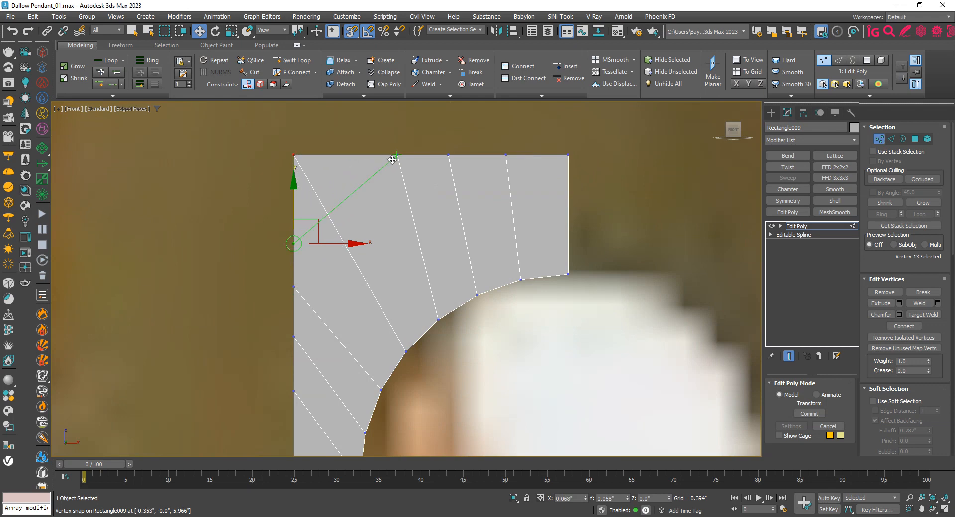
Raise the five vertices of the quarter piece's top edge to about 5.991" in Z
scroll(432, 195, down, 5)
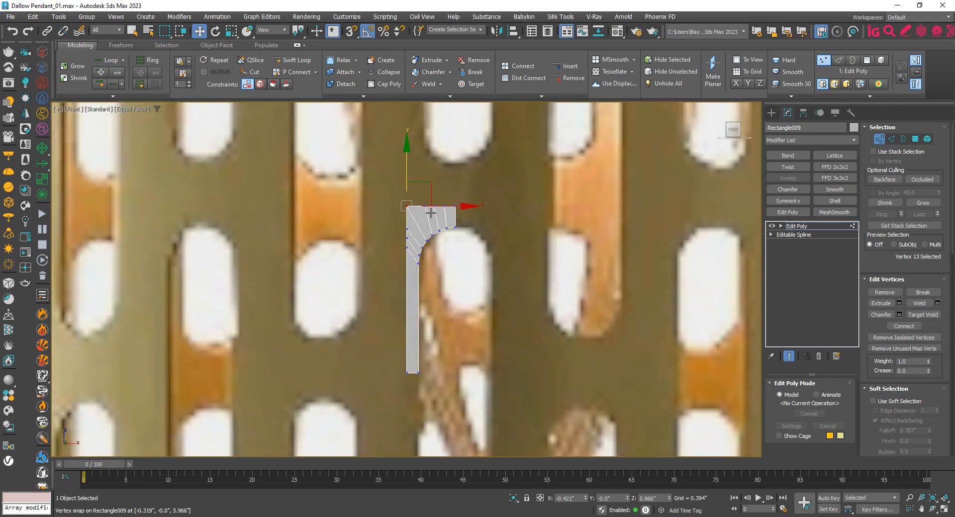
scroll(445, 197, up, 3)
middle_drag(463, 200, 464, 214)
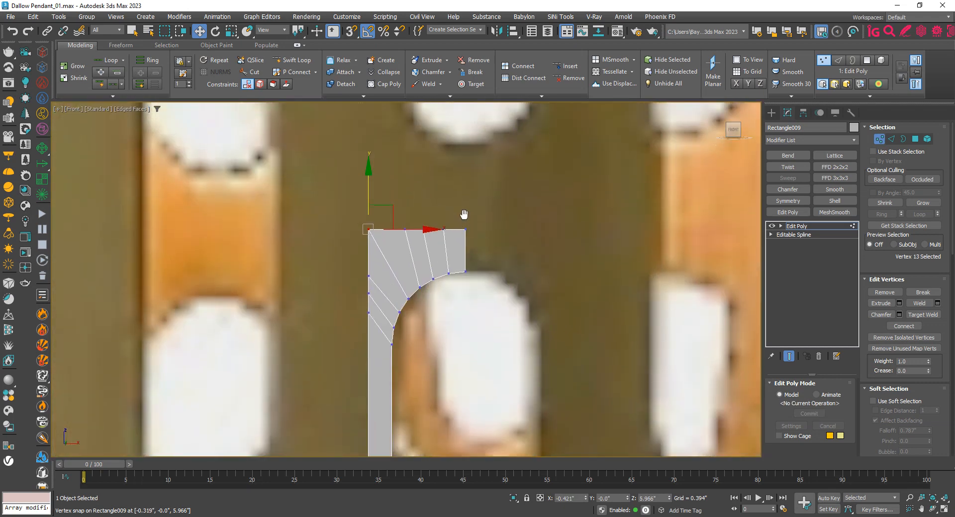
drag(423, 233, 473, 242)
drag(422, 197, 426, 185)
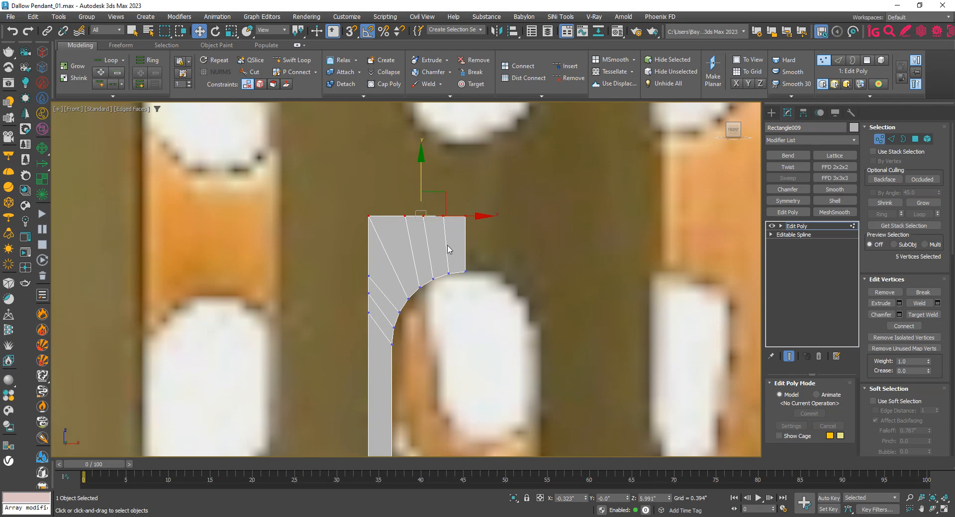
Move the five vertices of the quarter piece's left side outward by about 0.015" in X
middle_drag(447, 248, 452, 159)
scroll(452, 159, down, 2)
scroll(372, 251, down, 2)
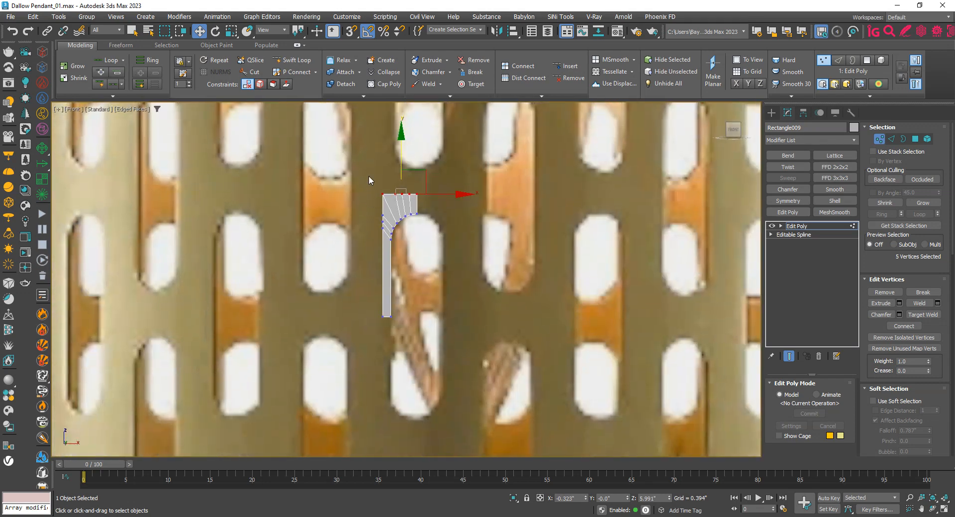
drag(368, 175, 387, 328)
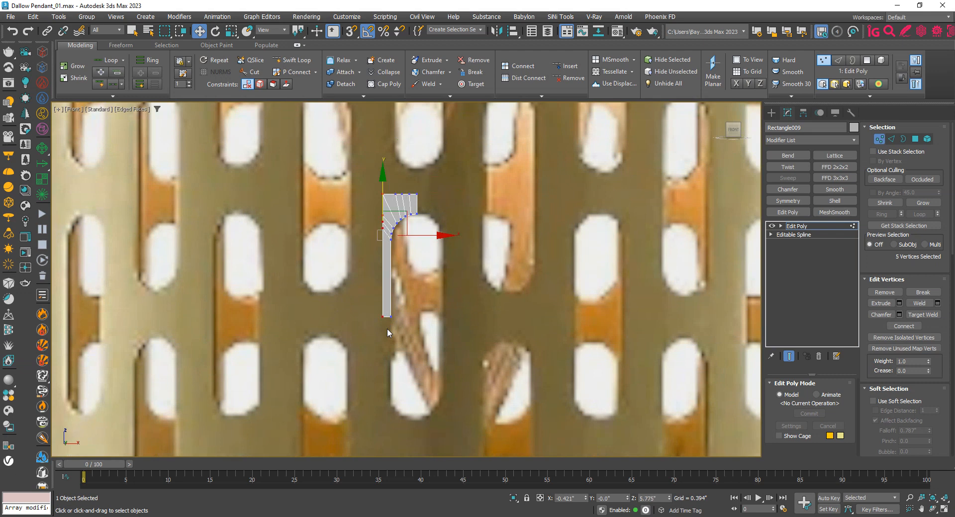
scroll(426, 289, up, 2)
drag(426, 289, 421, 290)
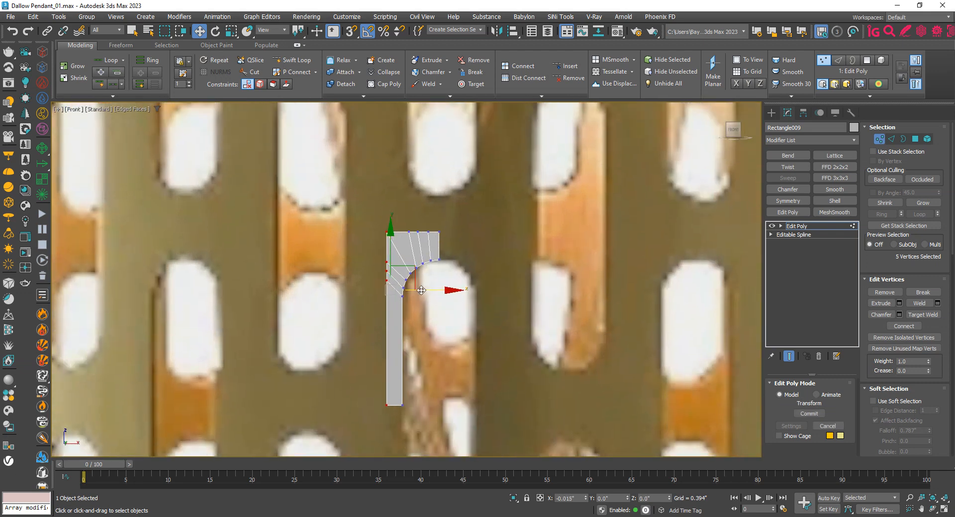
Create a plane about 0.229" wide and 0.035" long with two width segments, spanning the gap between two neighbouring slots
click(813, 227)
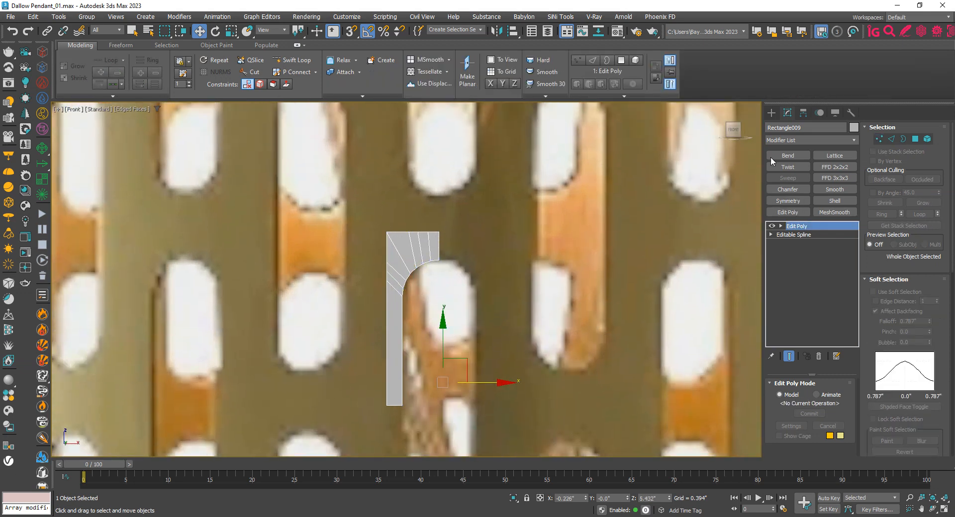
click(771, 112)
click(824, 194)
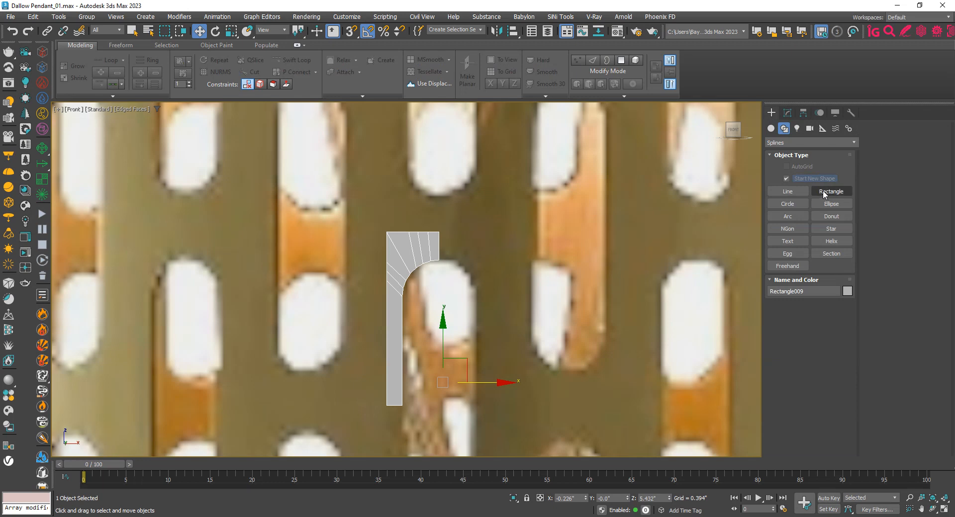
click(770, 129)
click(831, 229)
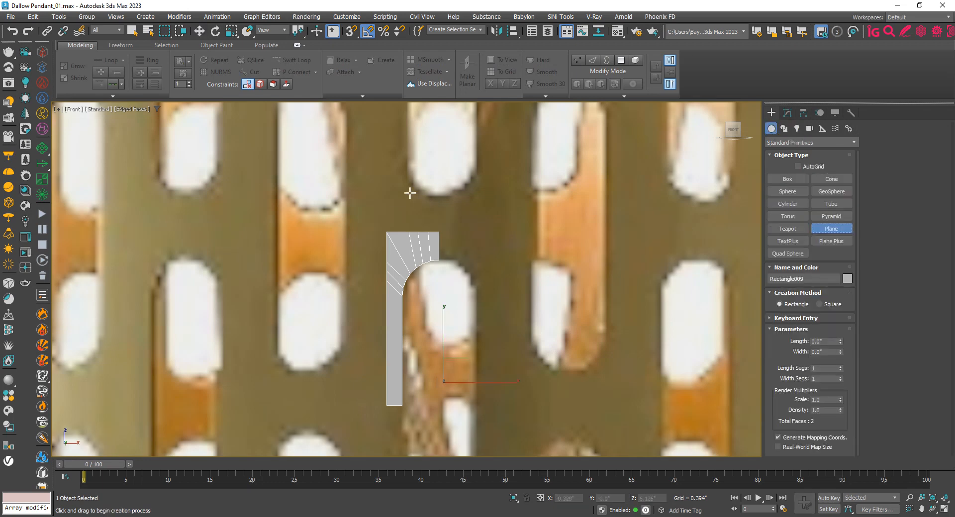
scroll(374, 209, down, 4)
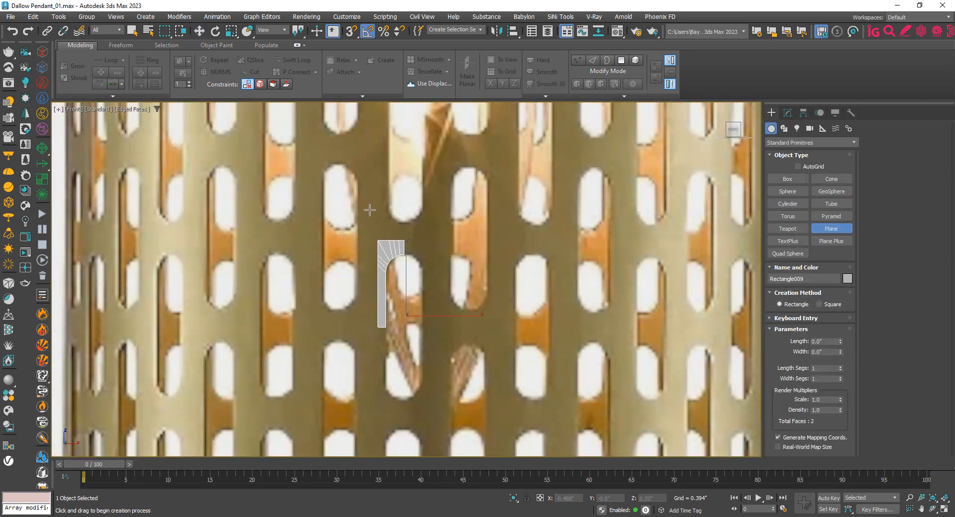
middle_drag(369, 165, 374, 229)
scroll(373, 173, up, 4)
scroll(374, 173, down, 4)
scroll(380, 252, up, 2)
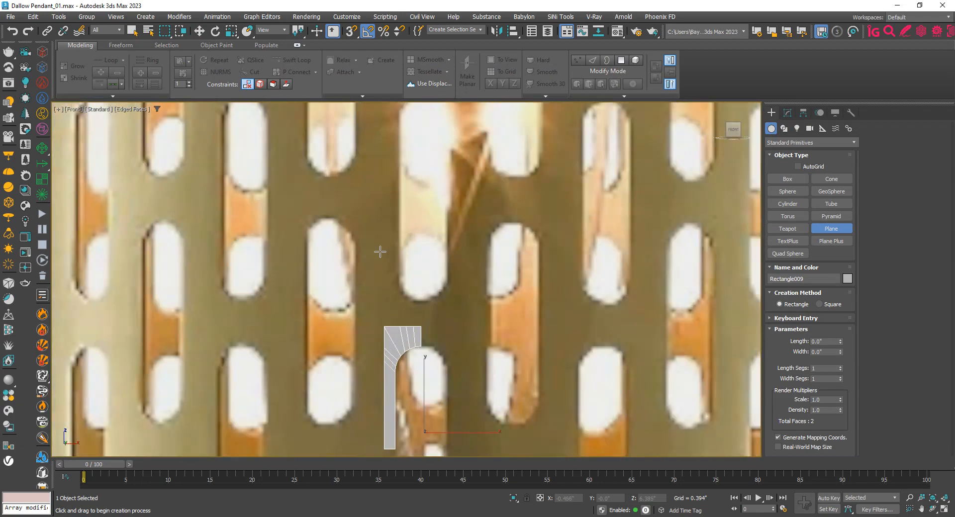
scroll(389, 287, up, 2)
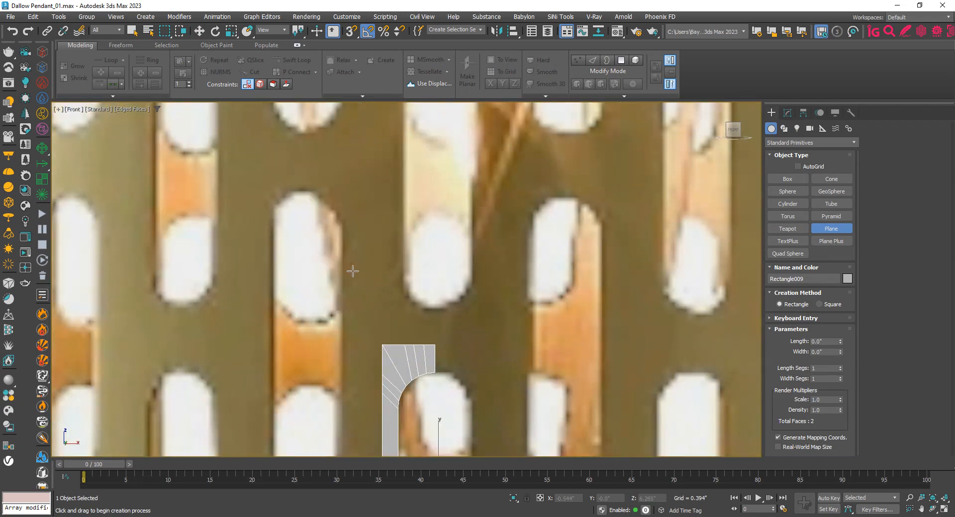
drag(341, 263, 403, 271)
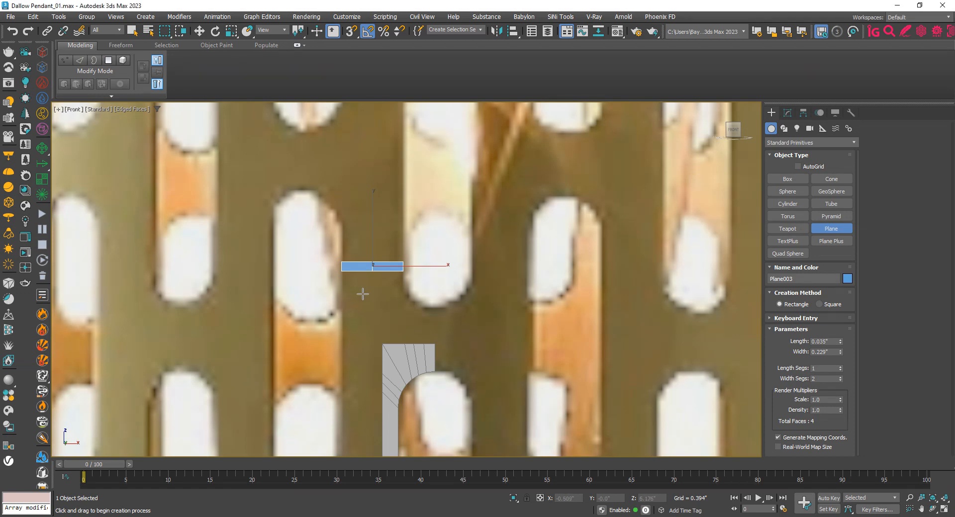
Try to snap the two-segment plane's centre onto the quarter piece's upper outer corner
click(787, 112)
middle_drag(371, 272, 366, 241)
scroll(366, 253, up, 3)
scroll(366, 258, up, 2)
drag(371, 213, 390, 370)
key(s)
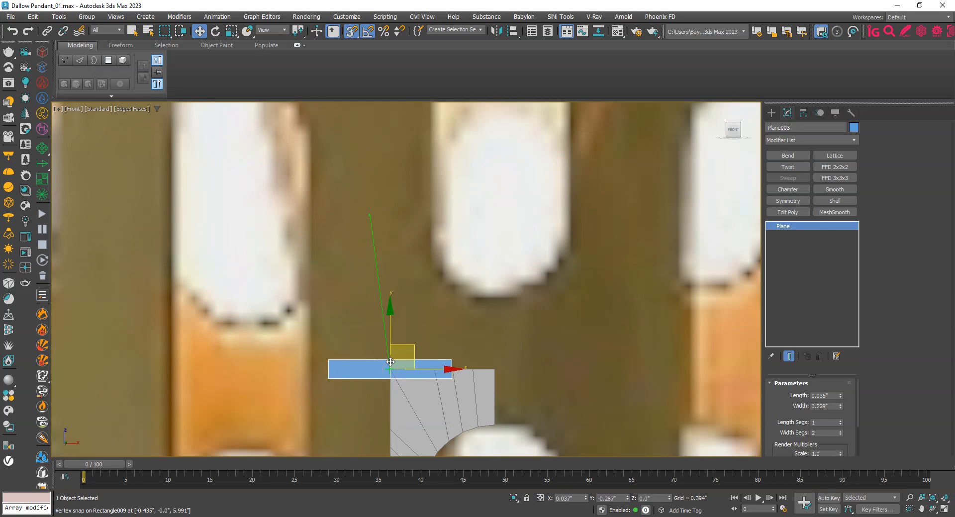
scroll(390, 370, down, 2)
middle_drag(390, 370, 402, 238)
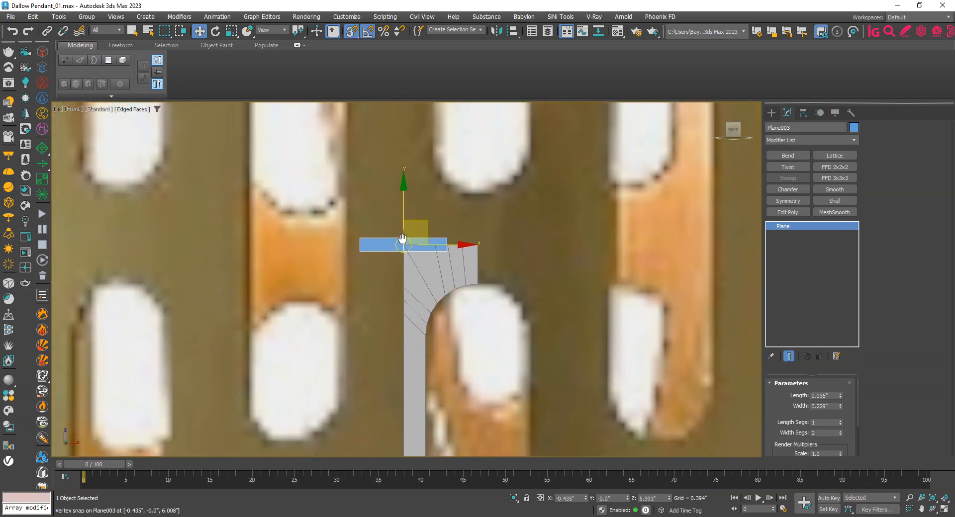
key(s)
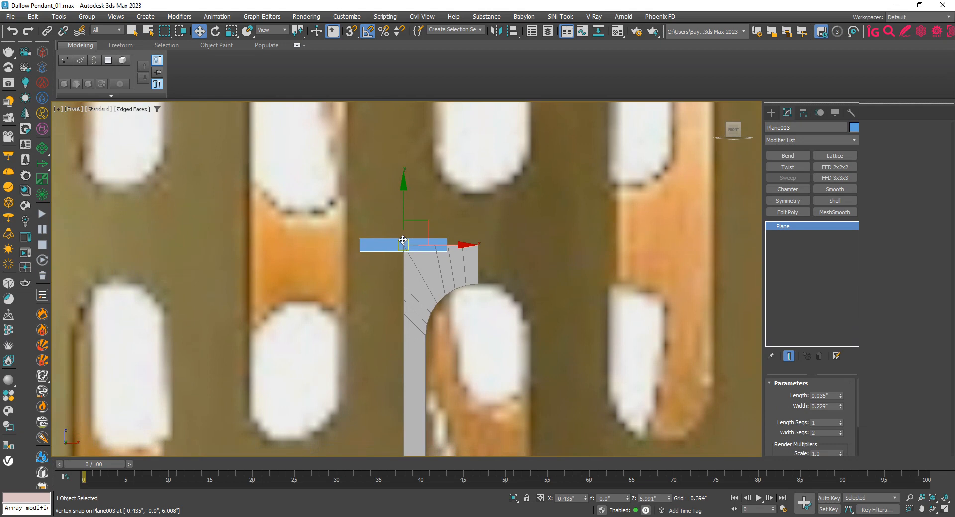
scroll(402, 241, down, 2)
scroll(403, 240, up, 2)
key(ctrl+z)
Lower the plane in Z to about 5.93" and snap the quarter piece's five left-side vertices to its centre line in X
middle_drag(402, 240, 399, 270)
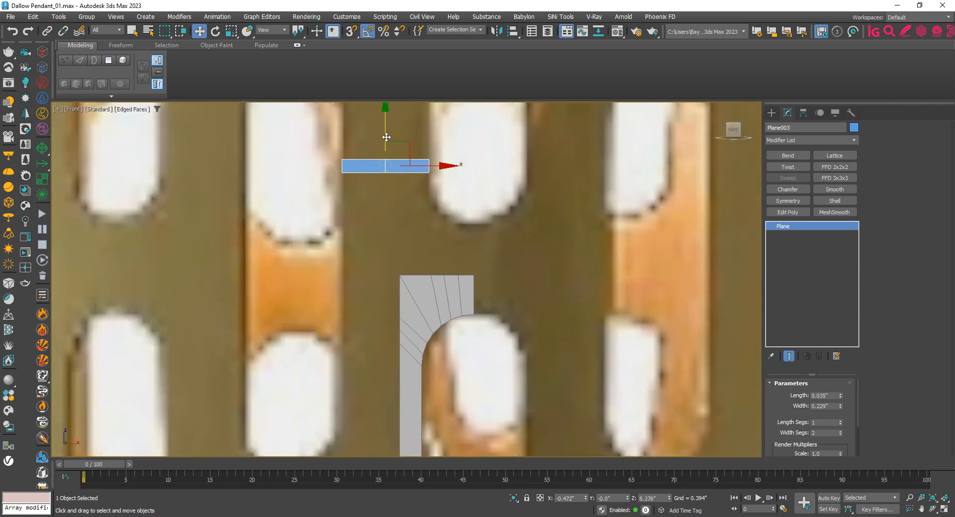
drag(386, 137, 384, 269)
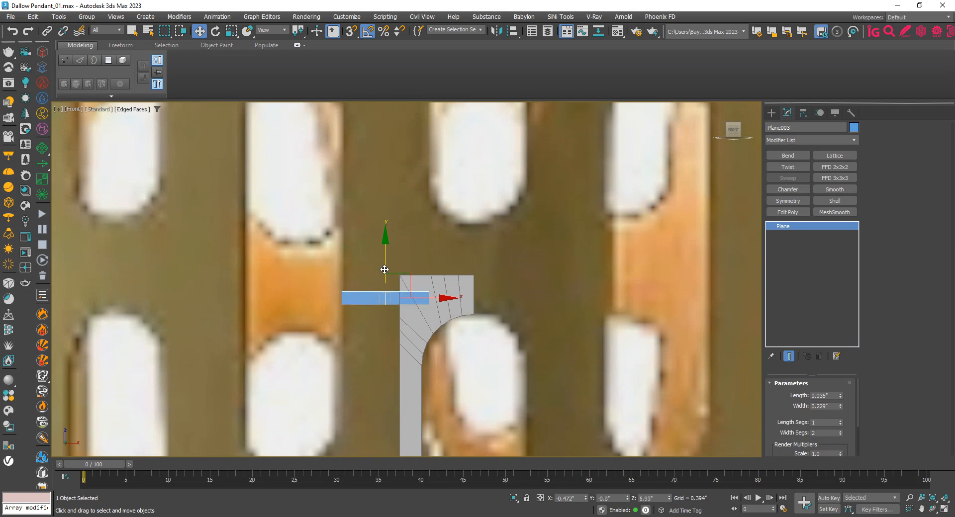
click(434, 280)
middle_drag(568, 288, 565, 204)
key(1)
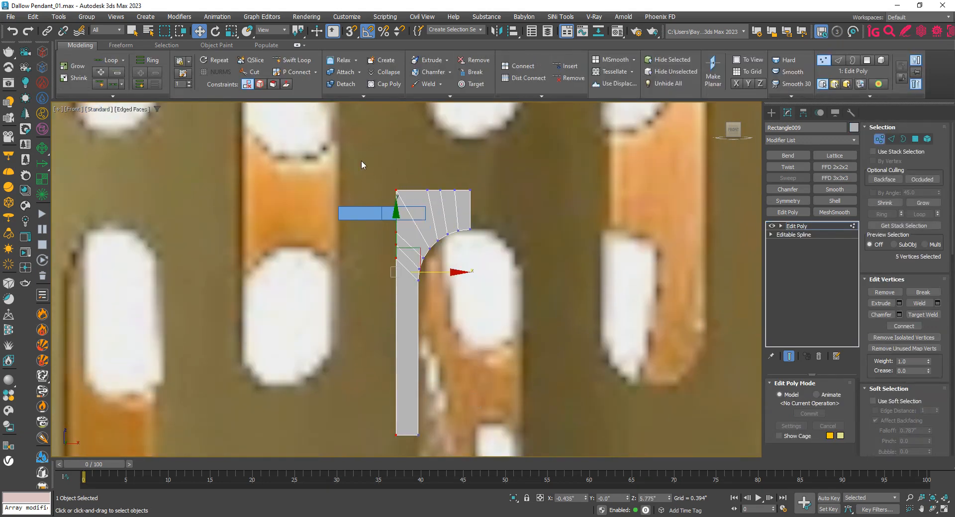
drag(361, 160, 396, 429)
scroll(409, 261, up, 2)
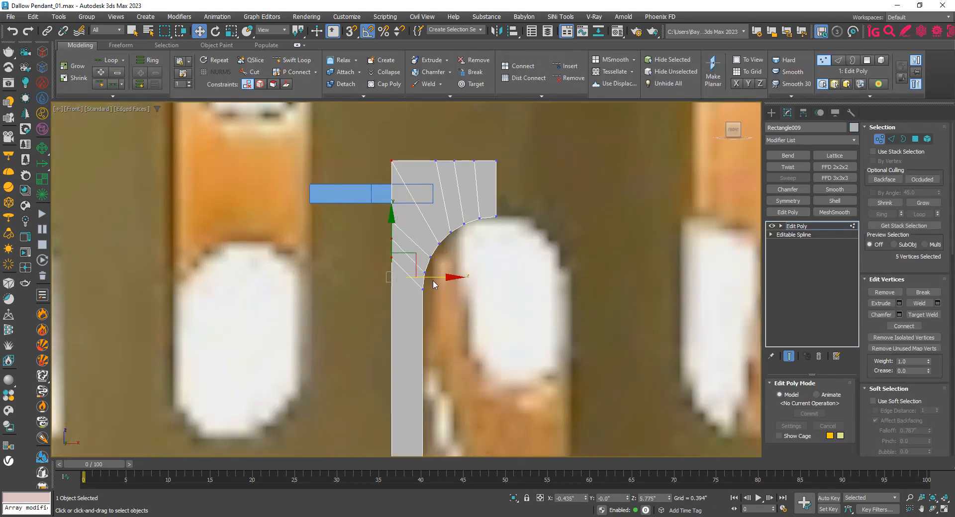
drag(432, 277, 372, 208)
key(s)
key(s)
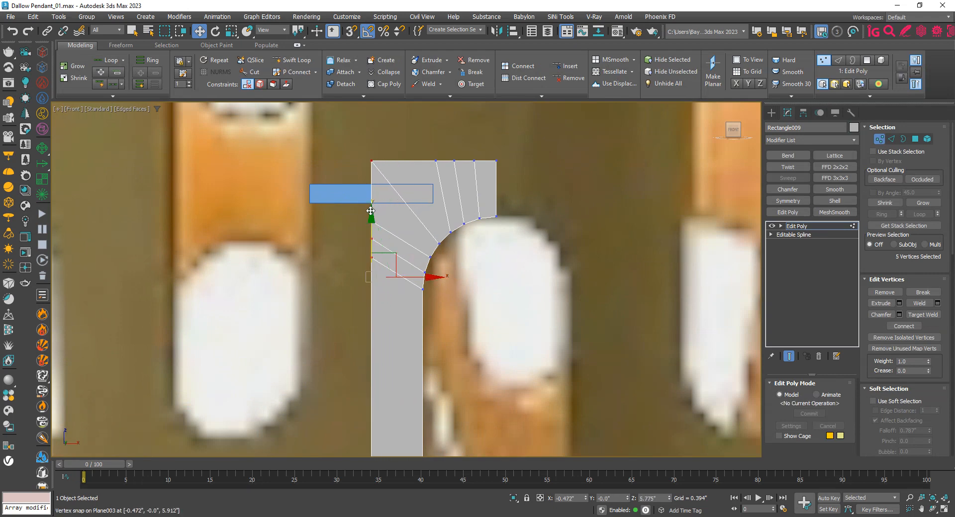
Leave vertex editing on the quarter piece and delete the guide plane
scroll(372, 231, down, 2)
key(1)
click(364, 209)
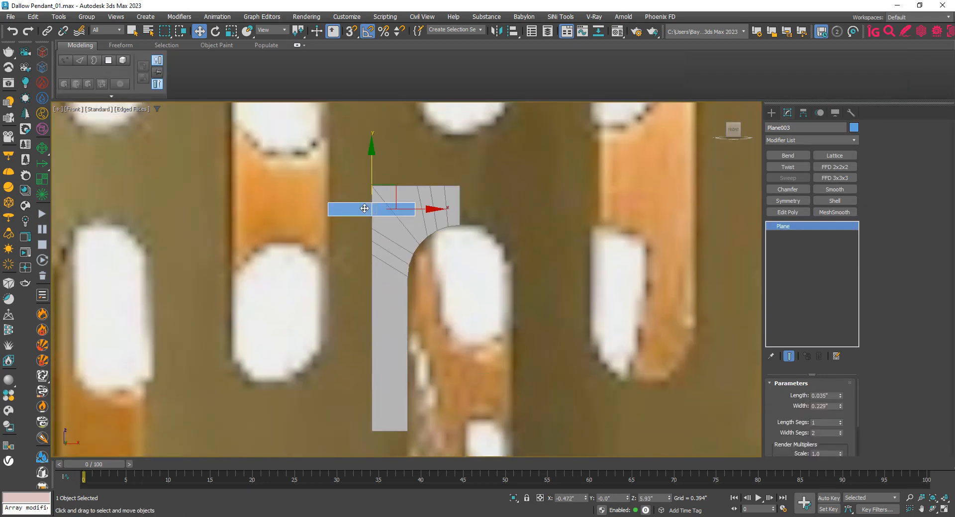
key(Delete)
Collapse the quarter piece's modifier stack to an Editable Poly and add a fresh Edit Poly modifier
click(388, 211)
middle_drag(388, 211, 386, 235)
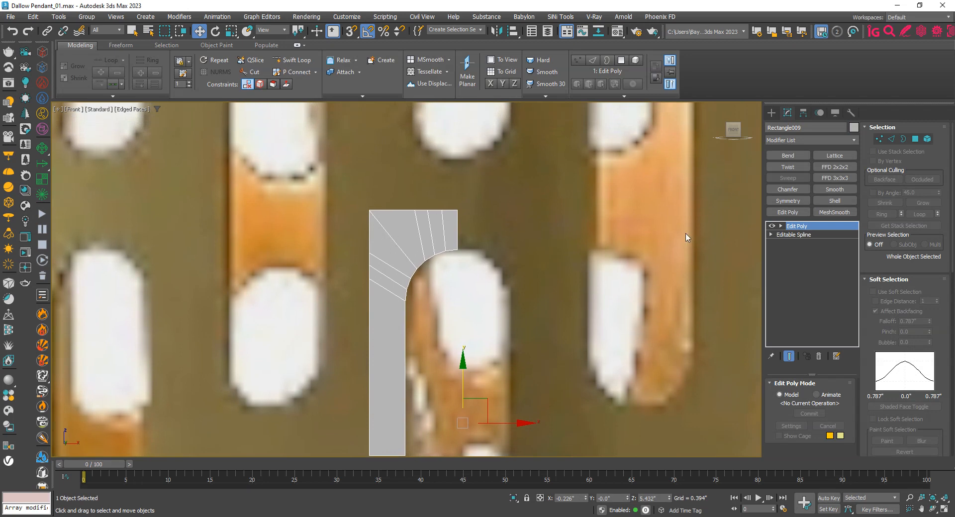
right_click(808, 226)
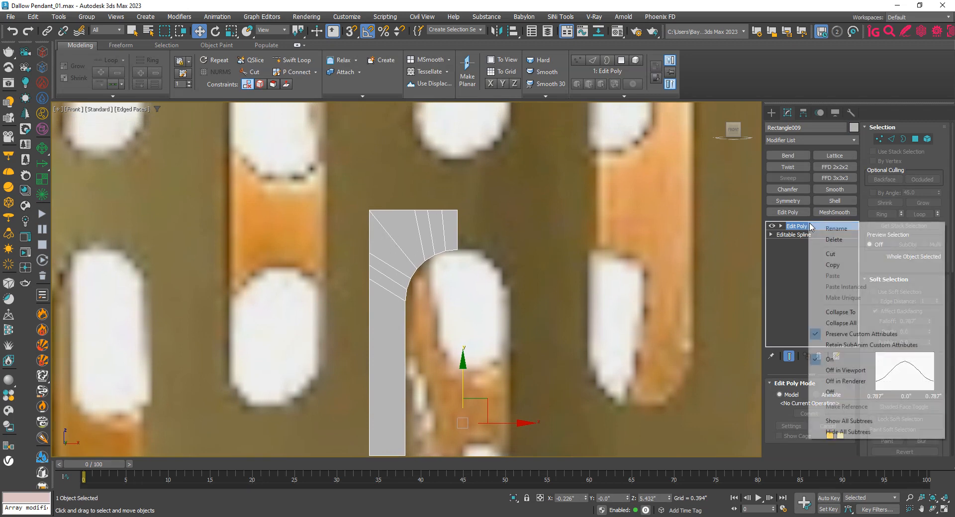
click(827, 312)
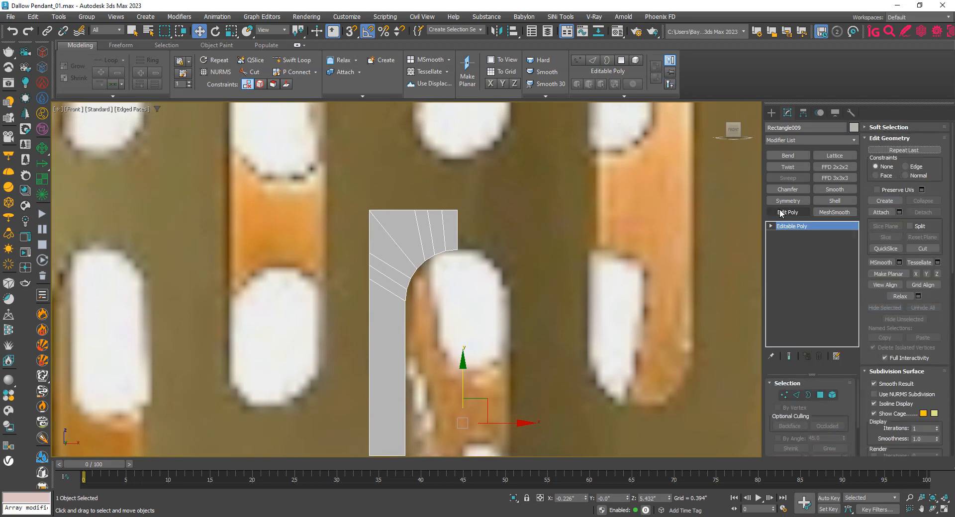
click(780, 213)
Mirror the quarter piece about its two right-end vertices using a Symmetry modifier on the X axis with Flip enabled
key(1)
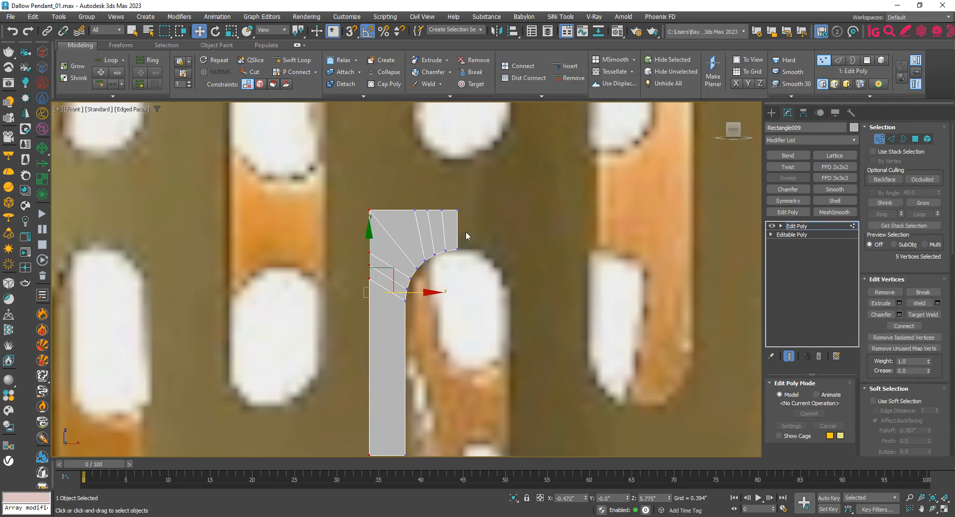
drag(477, 263, 478, 265)
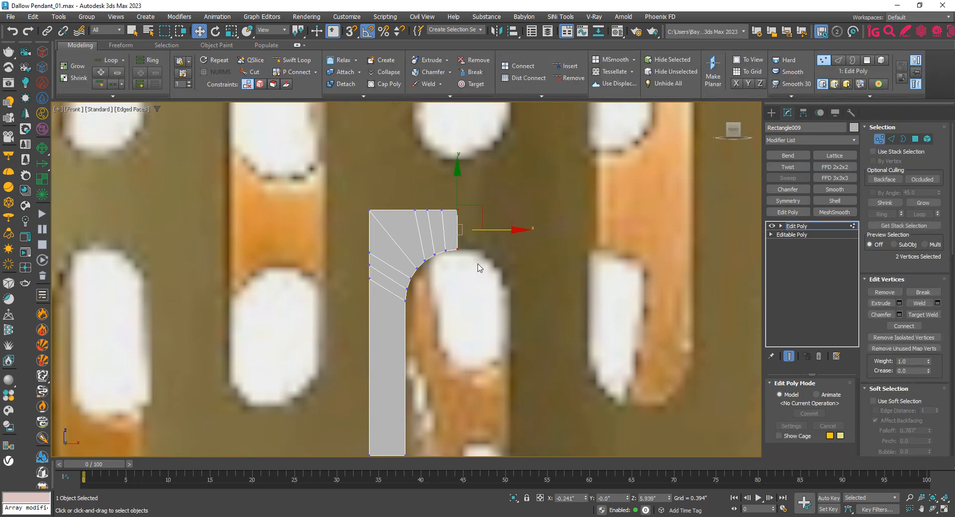
click(796, 202)
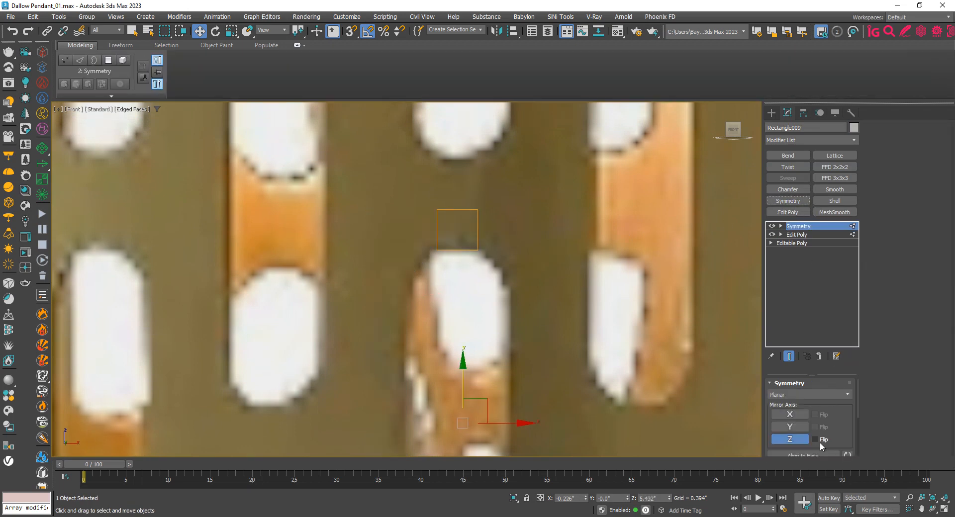
click(789, 440)
click(791, 415)
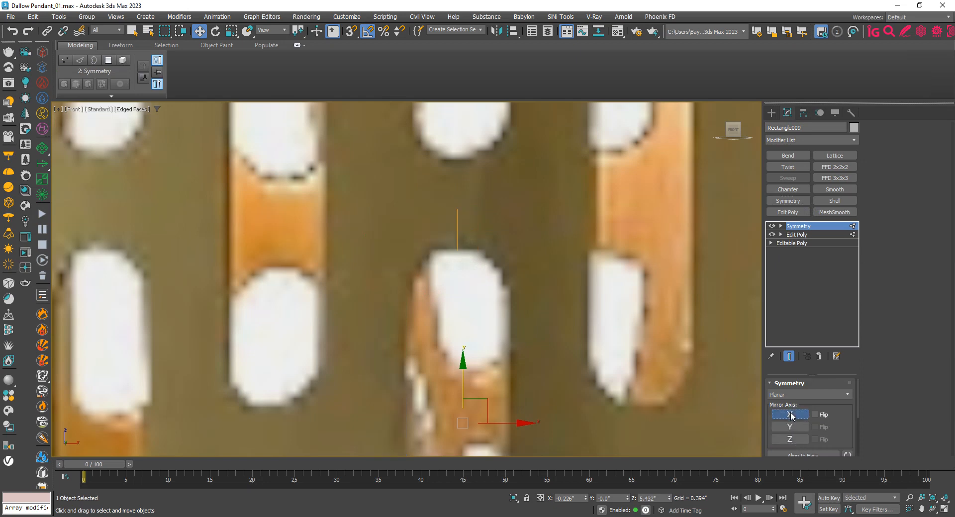
click(814, 414)
key(z)
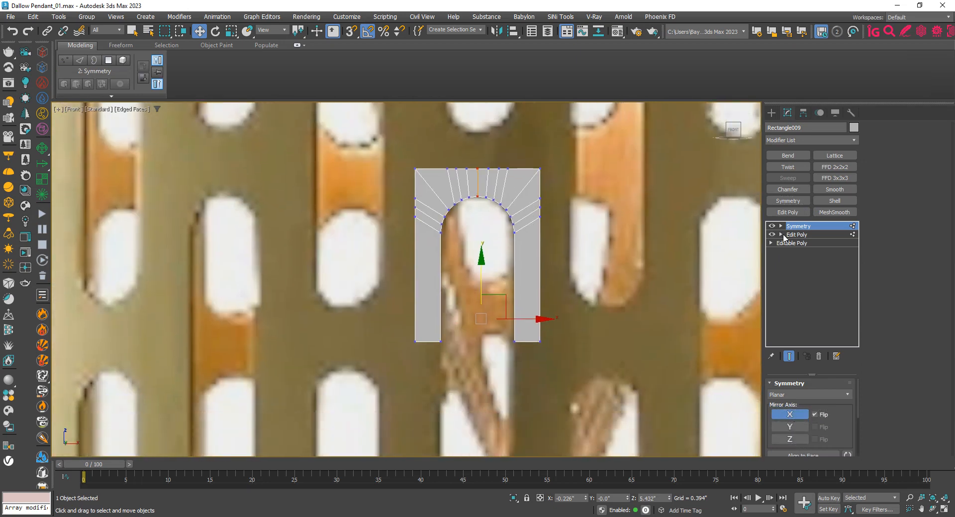
Mirror the arch downward about its two lower-left end vertices using a second Symmetry modifier on the Y axis
click(796, 236)
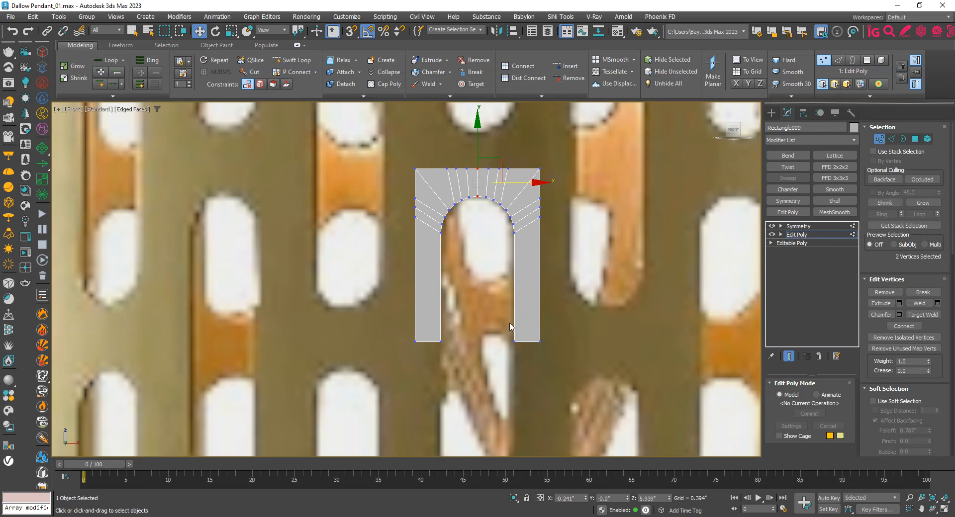
drag(377, 358, 457, 335)
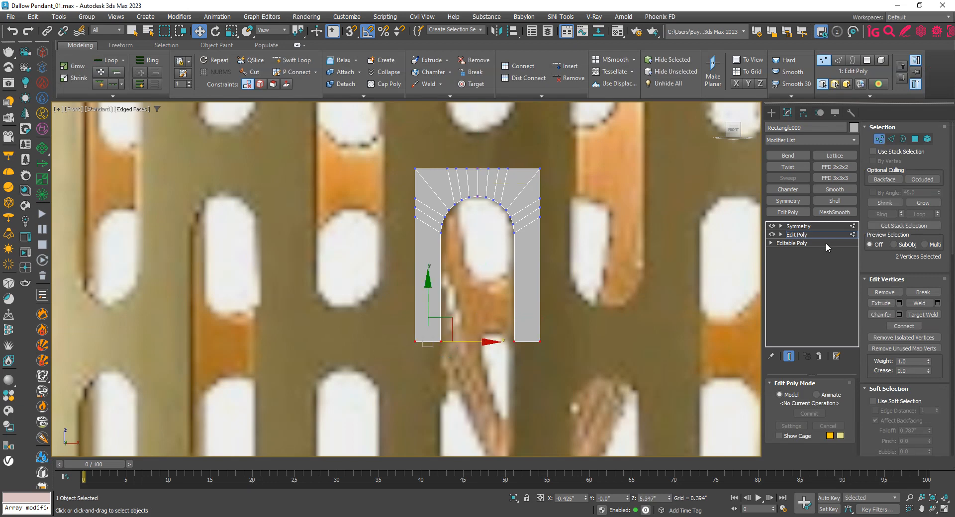
click(787, 201)
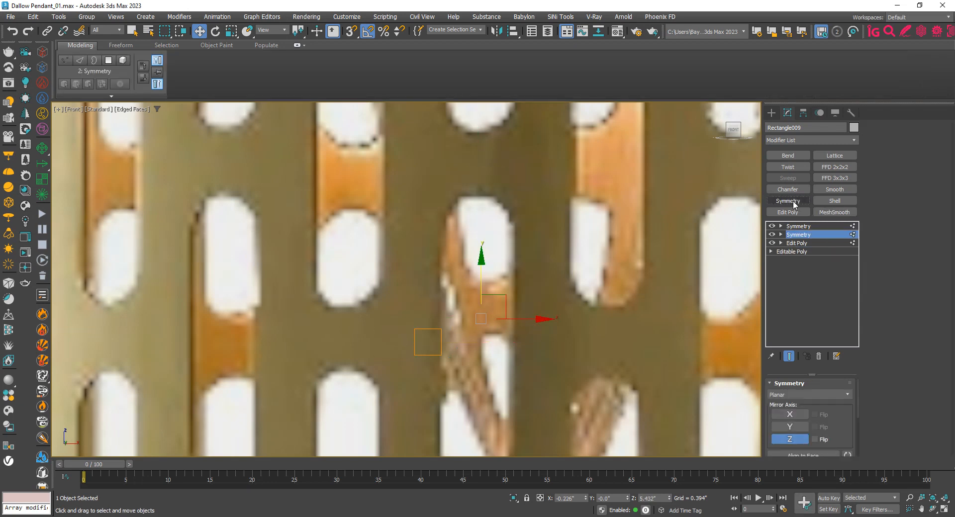
click(791, 437)
click(790, 427)
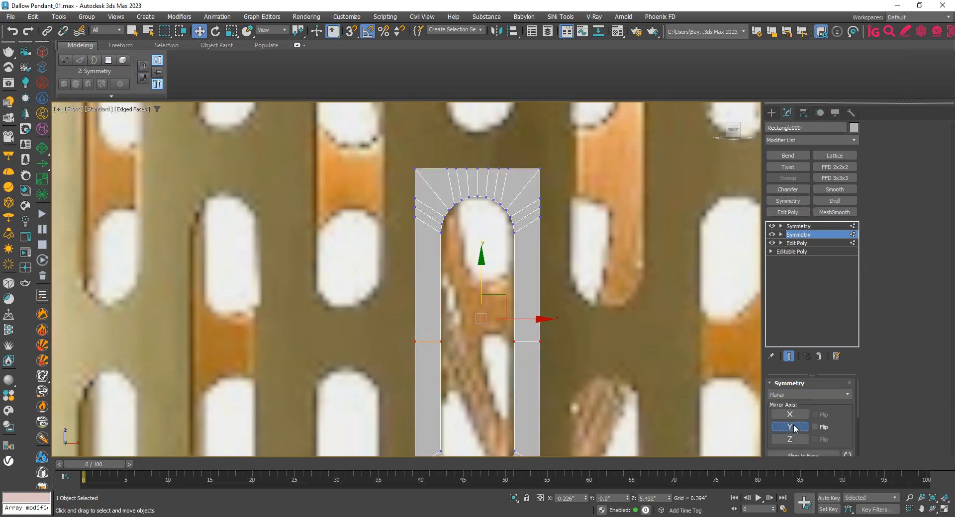
Examine the quarter piece with and without its symmetry result, and compare the full slot tile with the reference pattern
click(794, 243)
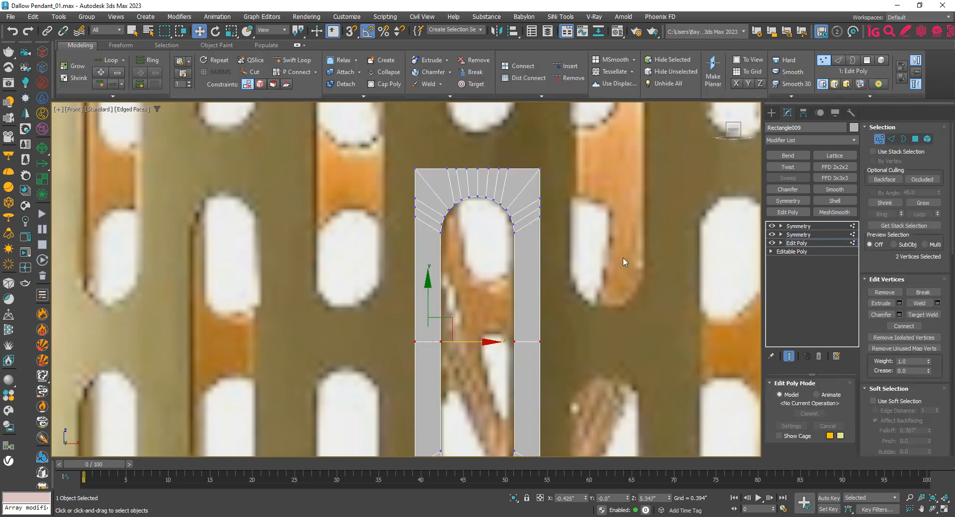
key(e)
scroll(484, 263, down, 2)
scroll(482, 243, up, 1)
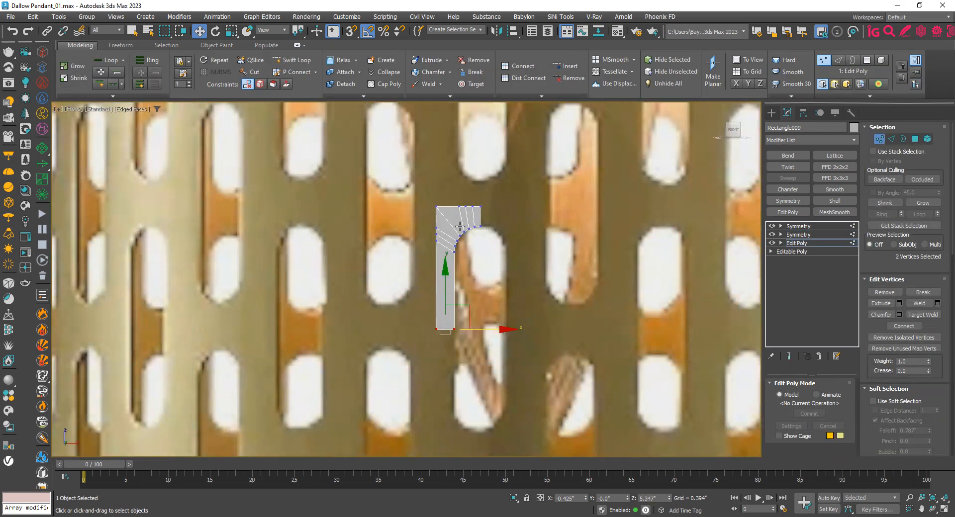
key(e)
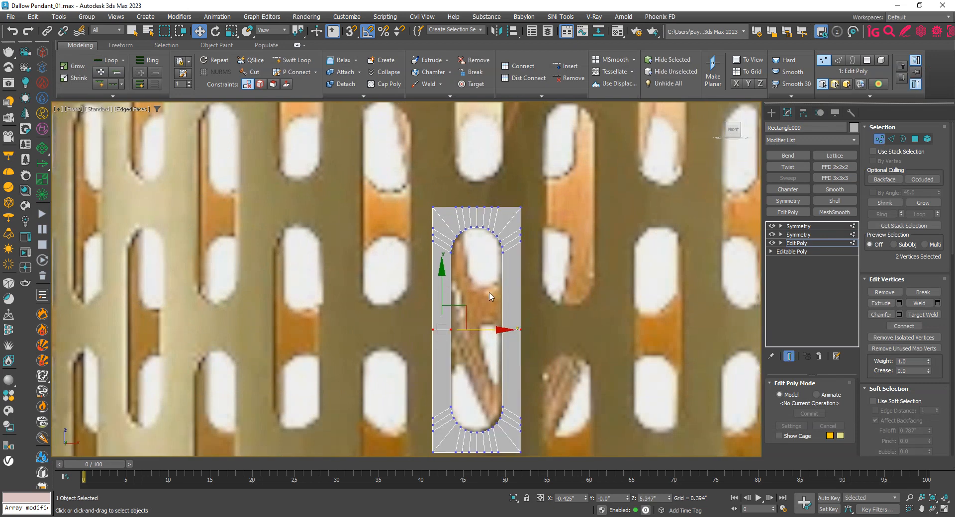
middle_drag(489, 297, 398, 282)
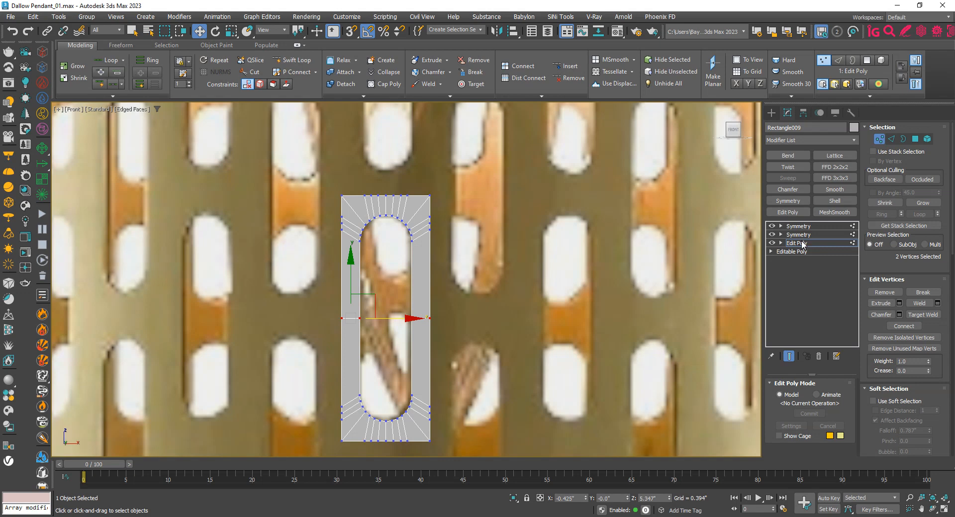
click(796, 243)
middle_drag(483, 307, 472, 298)
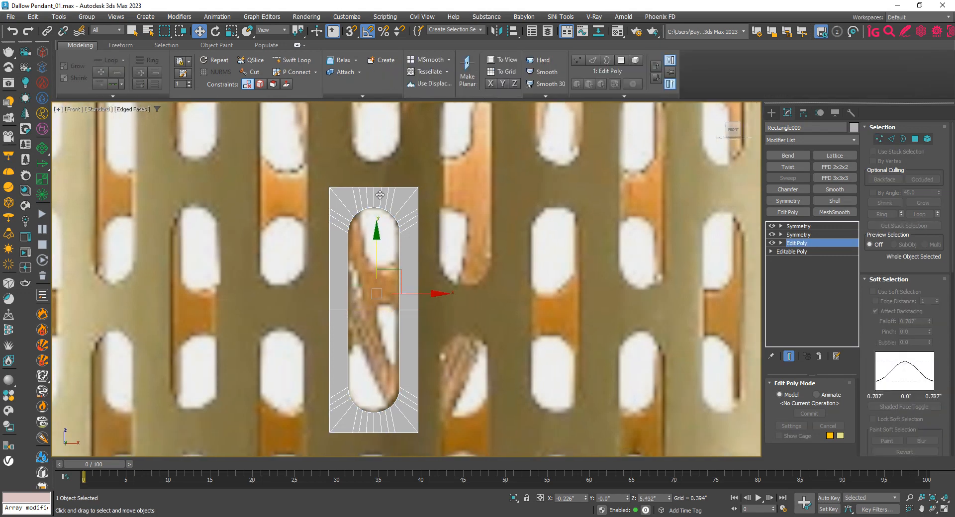
middle_drag(432, 337, 449, 384)
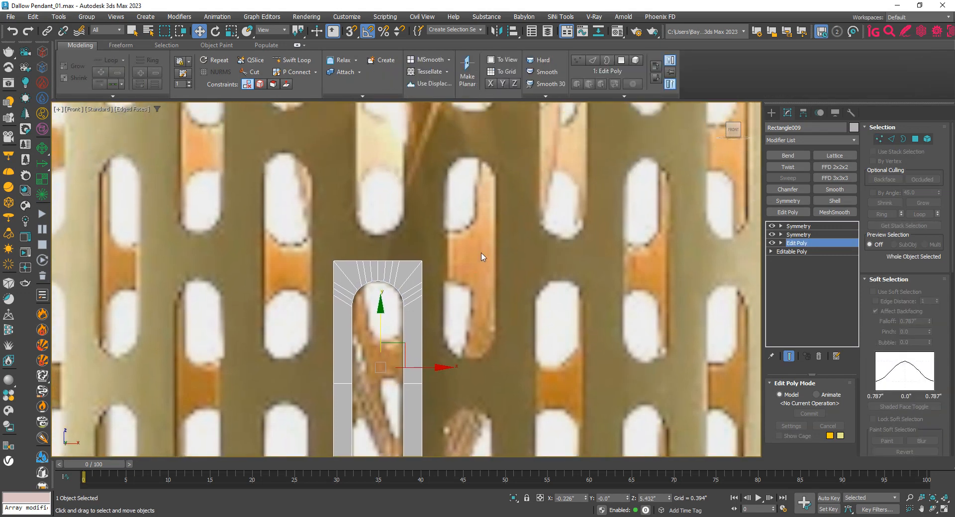
scroll(356, 338, down, 3)
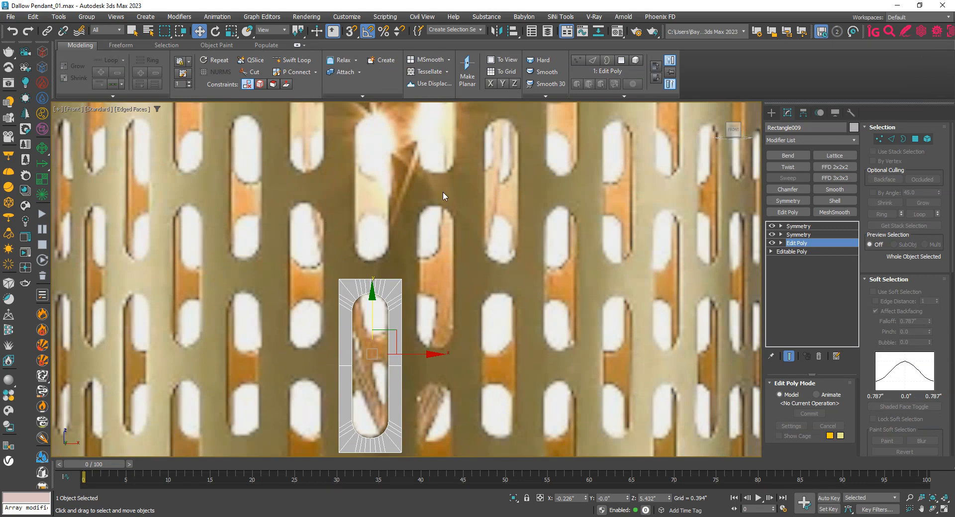
Clone the slot tile up and to its right as one independent copy
scroll(404, 338, up, 2)
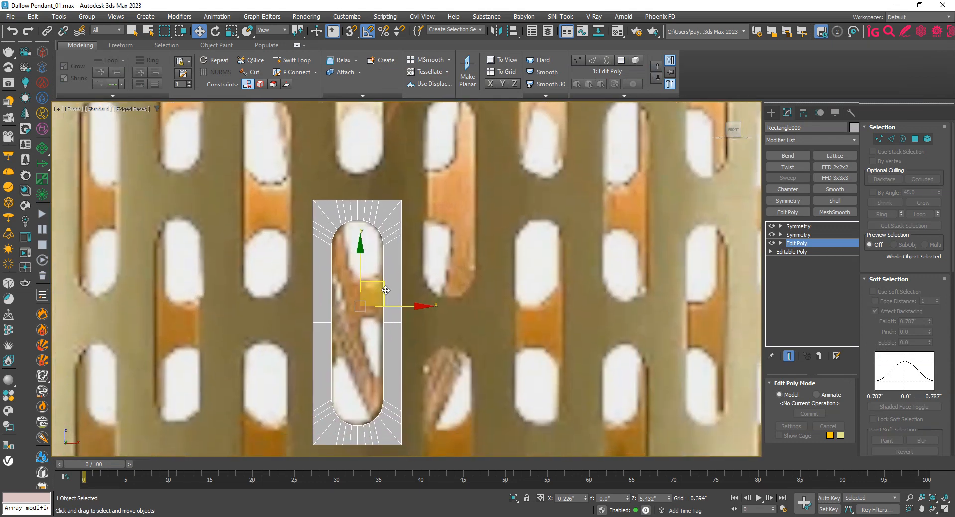
shift+drag(384, 290, 482, 260)
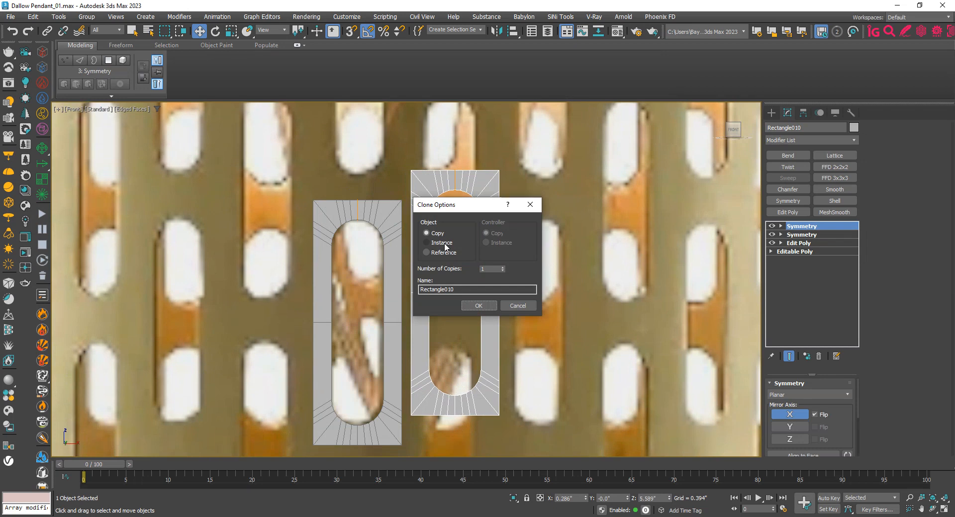
click(479, 306)
scroll(420, 307, up, 4)
key(s)
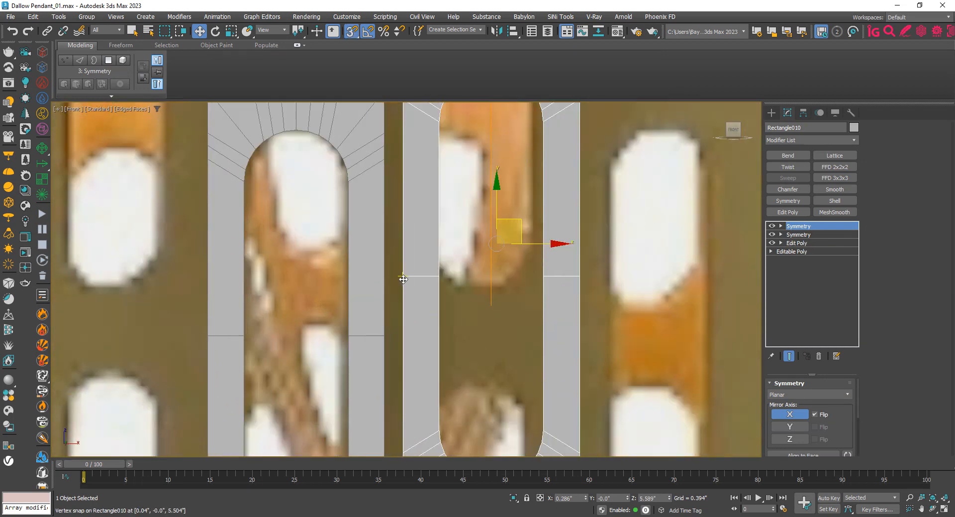
key(s)
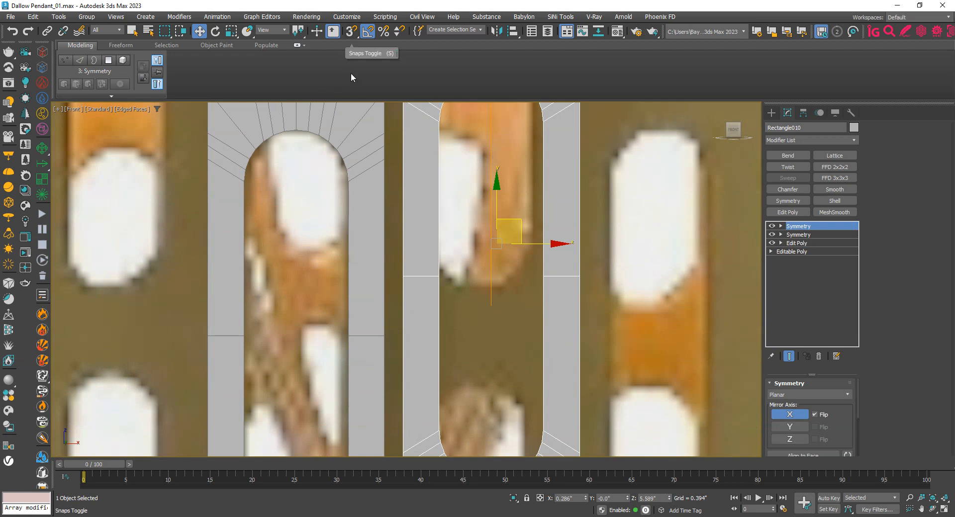
click(348, 516)
click(348, 516)
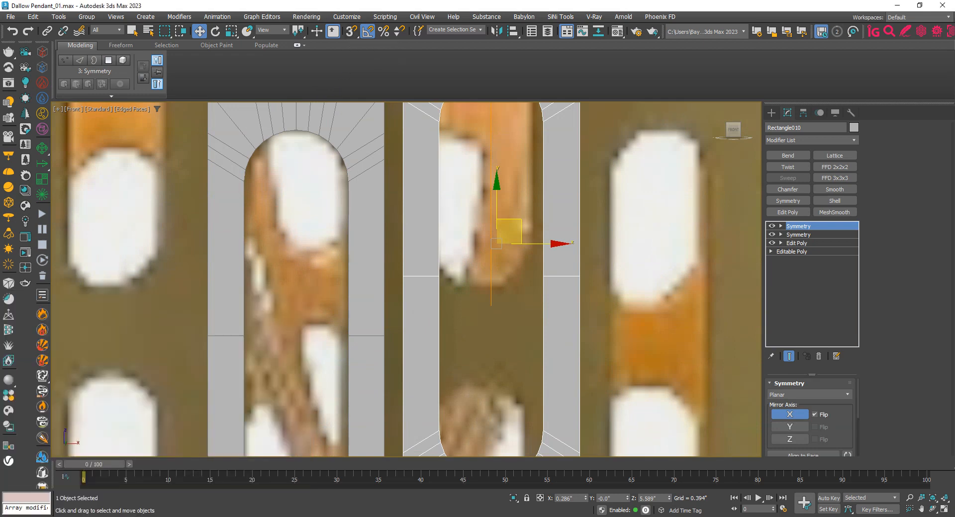
click(351, 516)
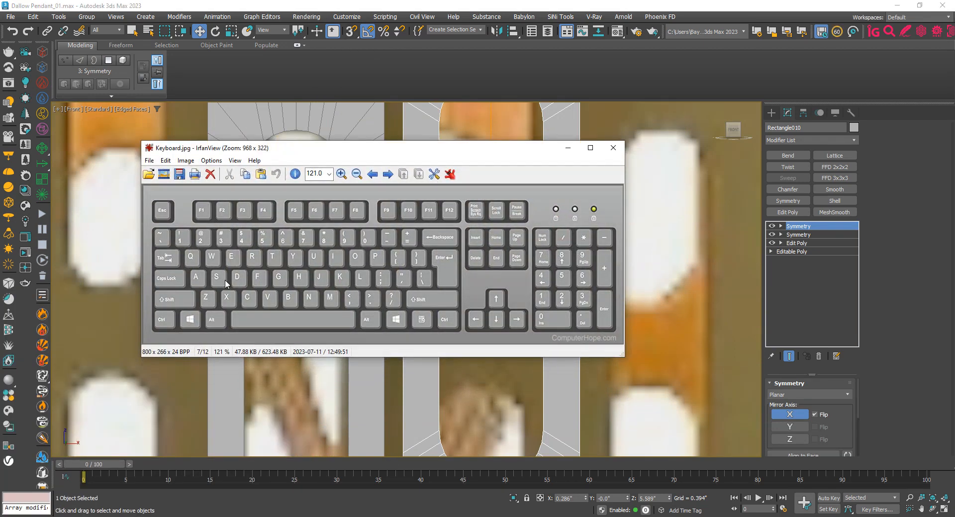
click(568, 148)
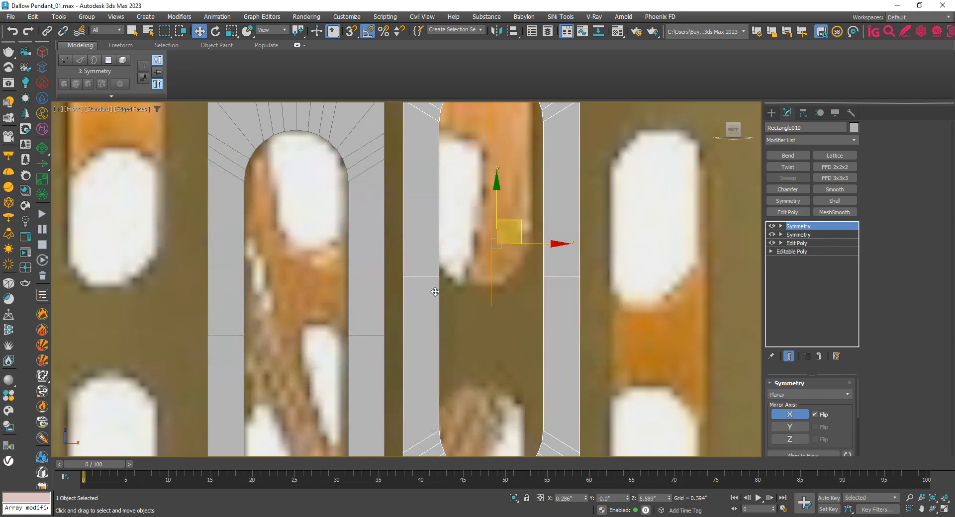
Place the copied tile flush against the original's right side by snapping its middle-left vertex to the original's middle-right vertex
middle_drag(435, 292, 438, 311)
key(s)
drag(406, 293, 387, 354)
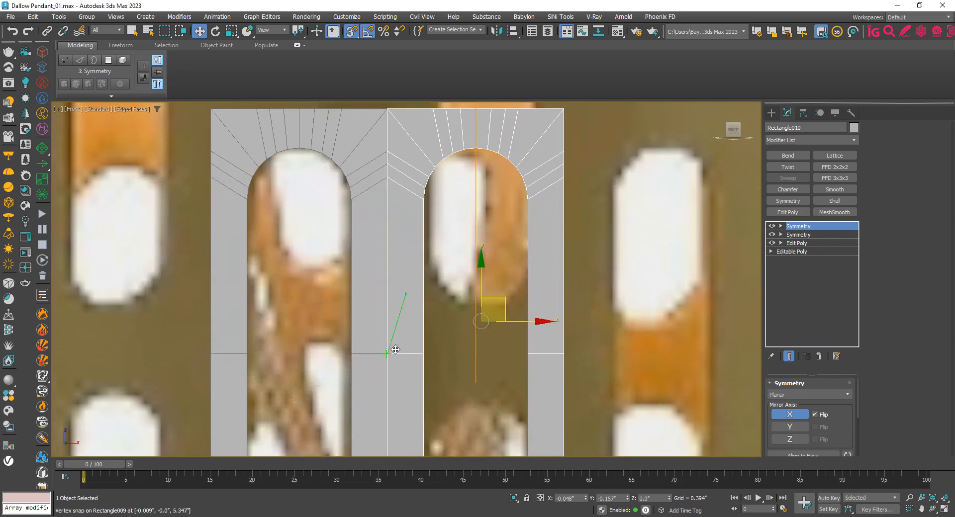
scroll(402, 316, down, 2)
middle_drag(404, 313, 437, 277)
scroll(412, 349, down, 2)
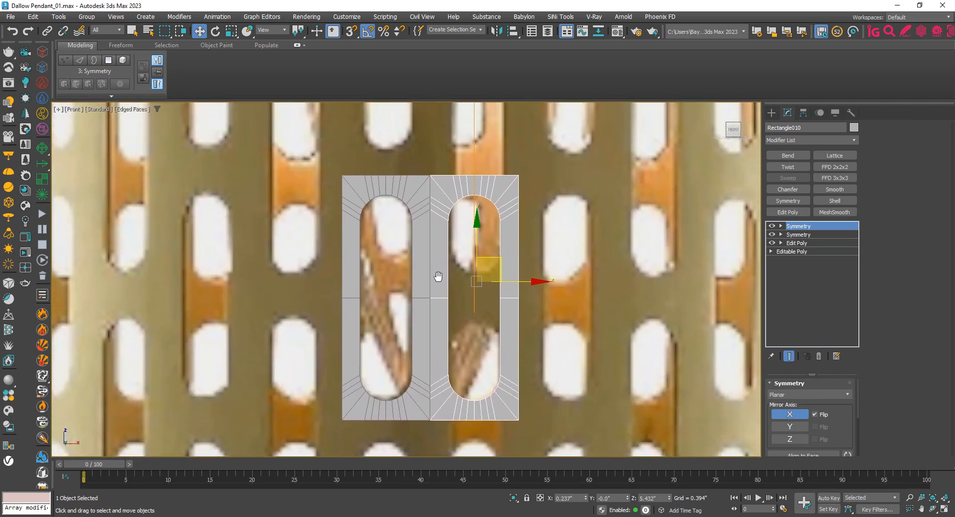
scroll(439, 224, down, 2)
scroll(439, 270, up, 2)
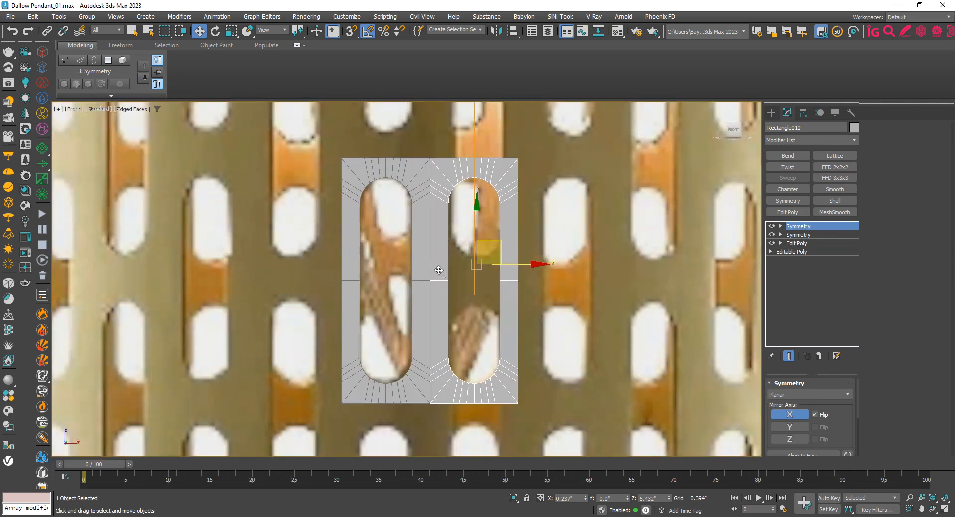
Shift the copied tile up by half its height, snapping its middle-left vertex to the original tile's upper-right corner
drag(469, 237, 467, 135)
scroll(434, 147, up, 4)
key(s)
drag(424, 196, 423, 182)
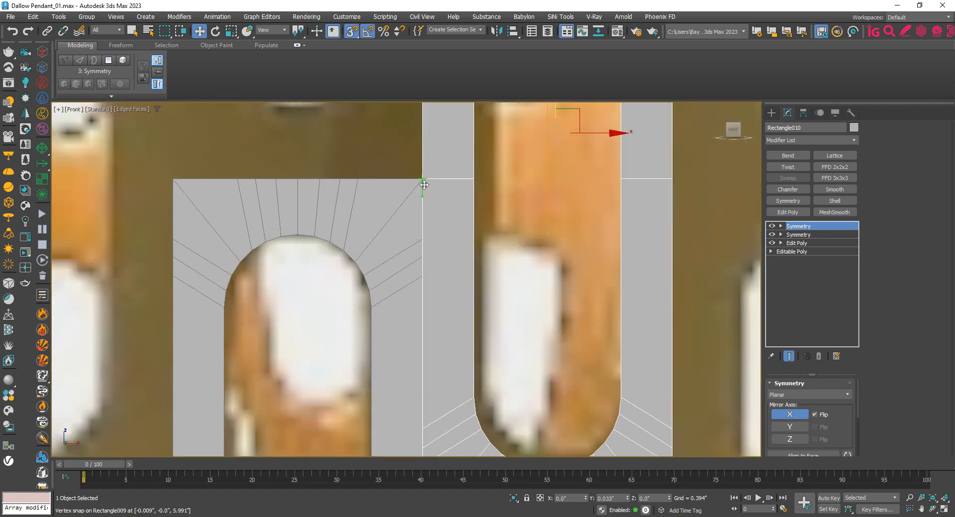
scroll(424, 203, down, 4)
key(s)
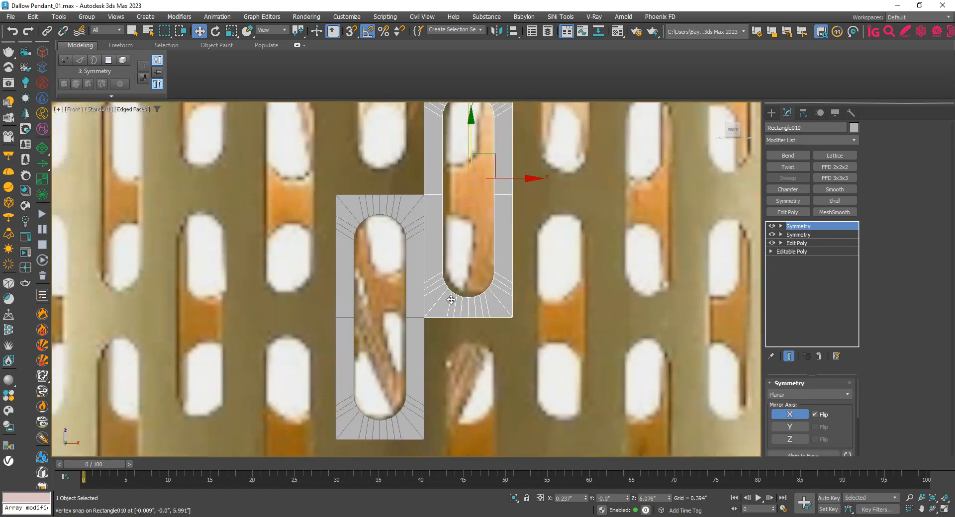
Collapse the original tile's Symmetry stack to an Editable Poly and attach the offset copy to it
click(415, 283)
right_click(788, 225)
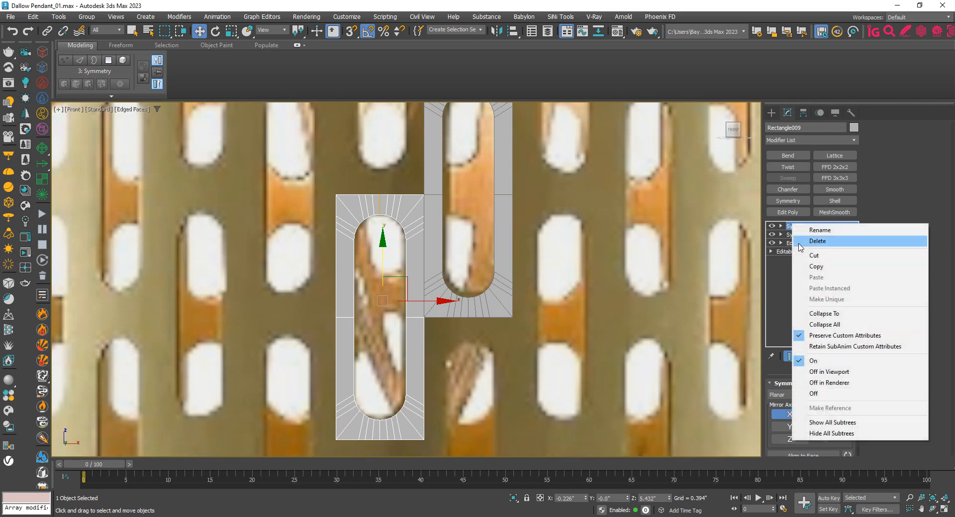
click(817, 313)
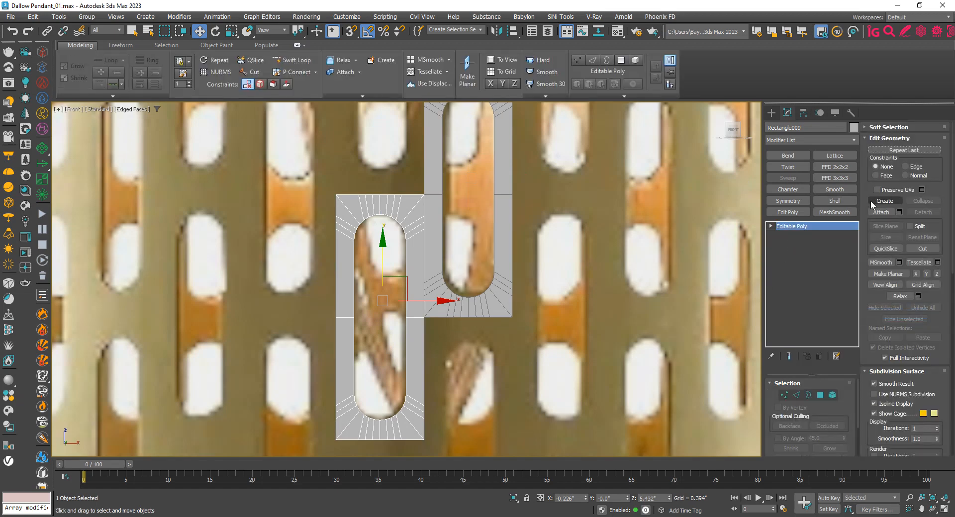
click(881, 213)
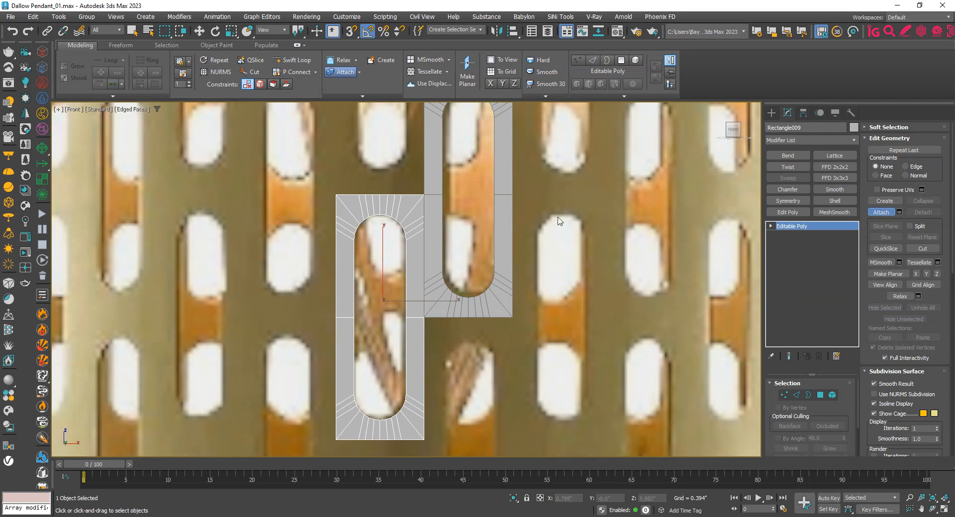
click(502, 192)
key(w)
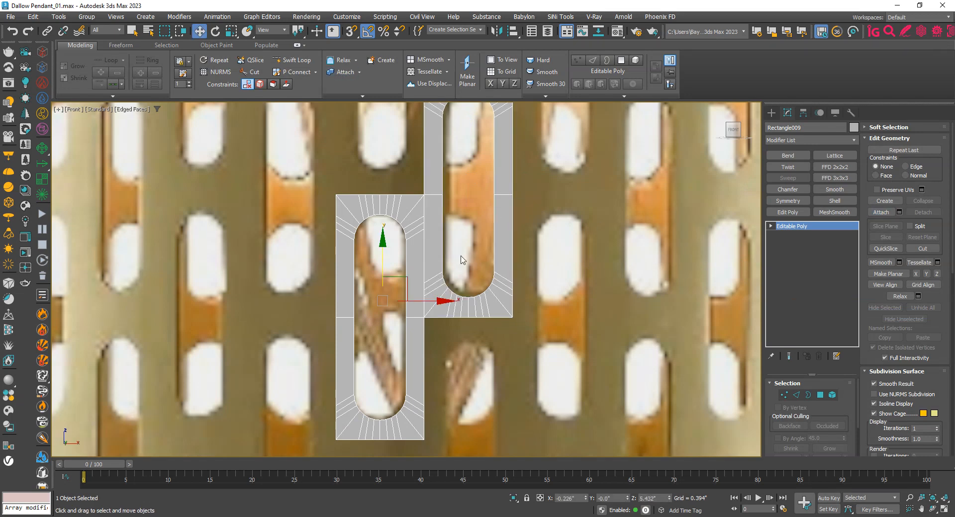
Delete the lower-half and left-half polygons of the lower-left slot tile, leaving only its upper-right quarter
key(4)
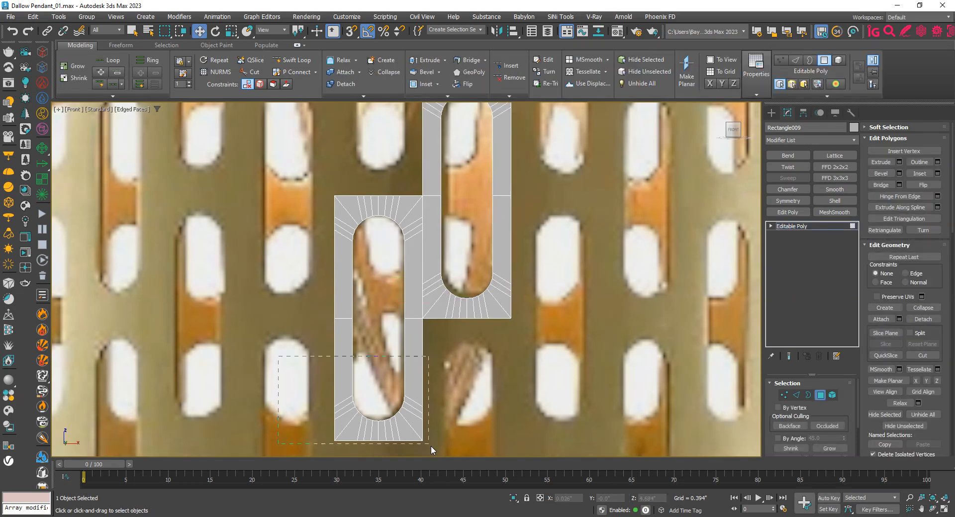
drag(431, 446, 444, 455)
key(Delete)
drag(338, 263, 374, 345)
key(Delete)
Delete the upper-half and right-half polygons of the upper-right slot tile, leaving only its lower-left quarter
middle_drag(423, 228, 402, 288)
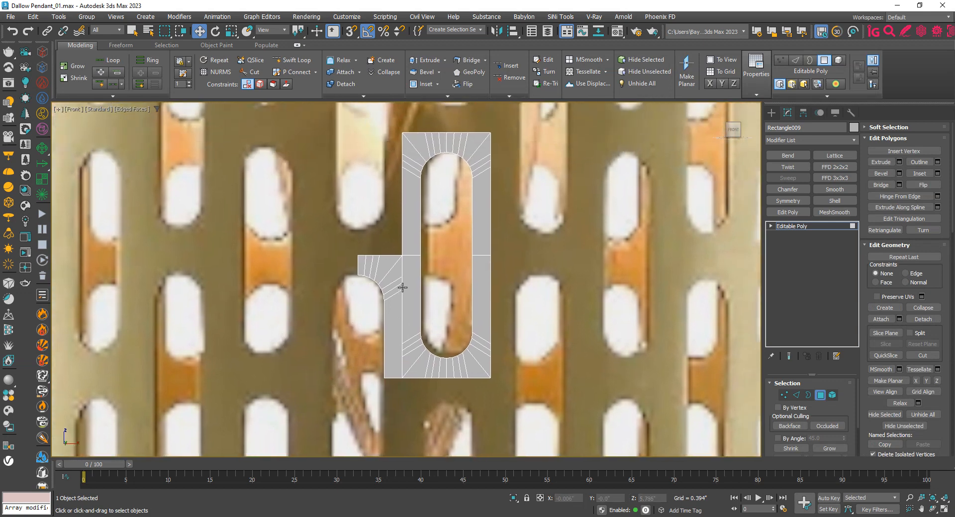
drag(383, 118, 518, 213)
key(Delete)
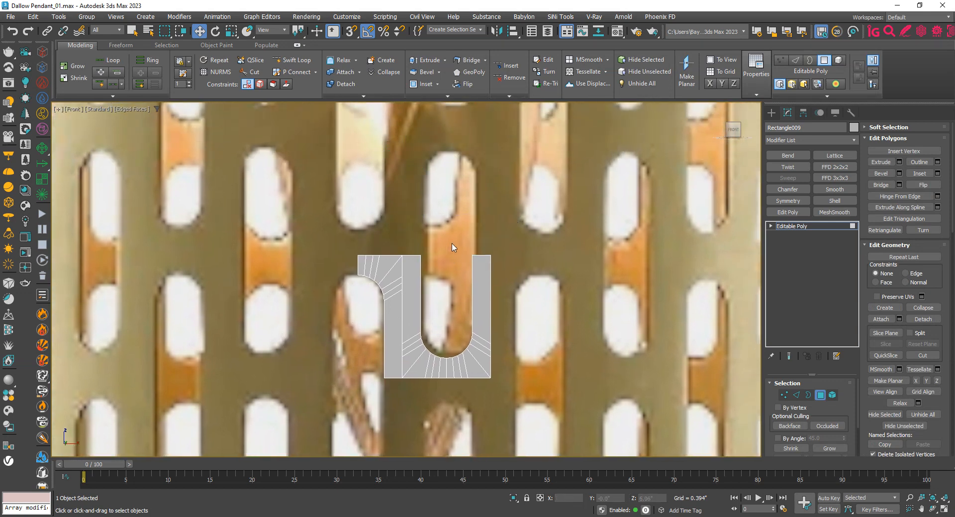
drag(462, 427, 453, 428)
key(Delete)
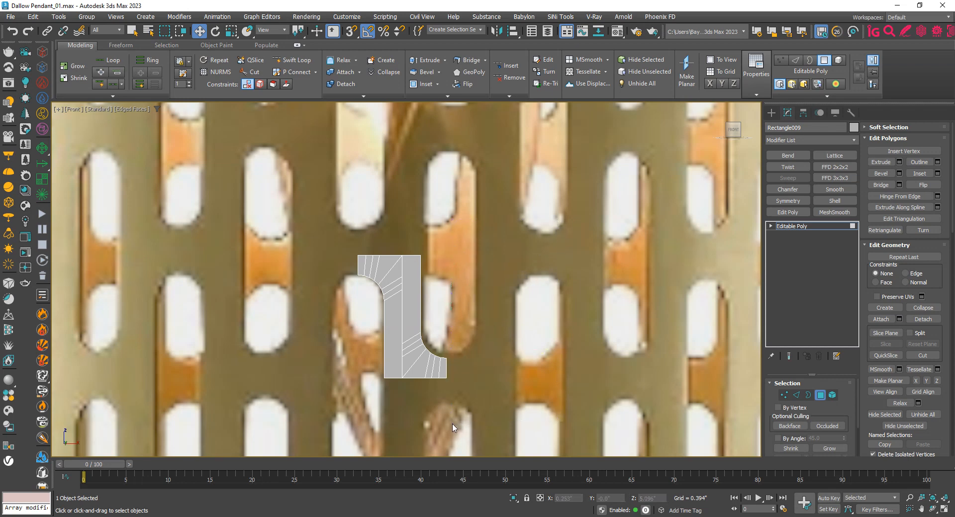
Select the right-hand quarter at element level to check whether it is separate from the left one
scroll(415, 288, up, 6)
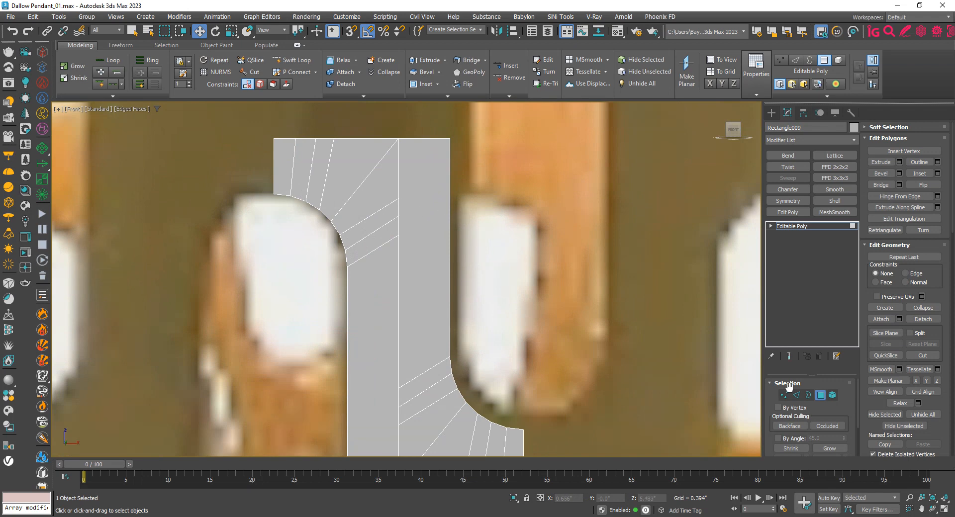
click(832, 395)
click(435, 250)
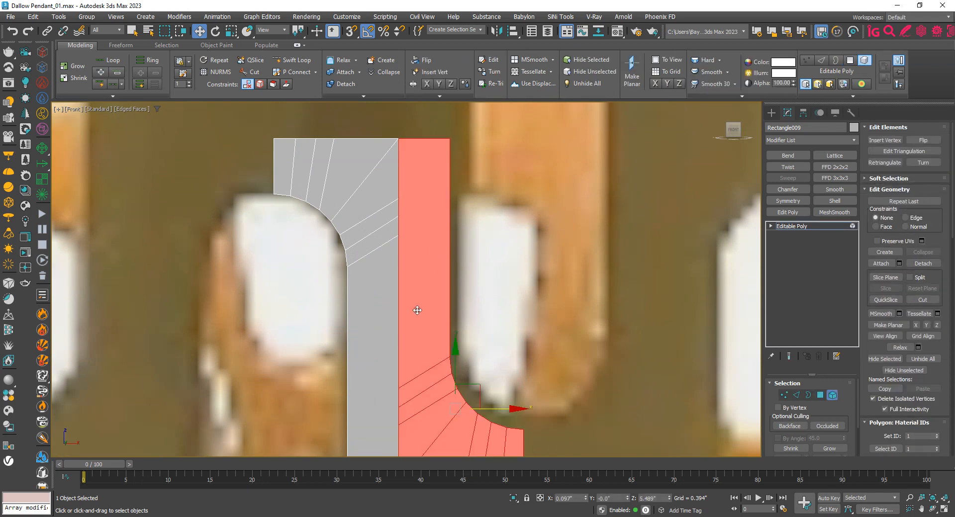
middle_drag(416, 312, 375, 391)
scroll(376, 391, down, 2)
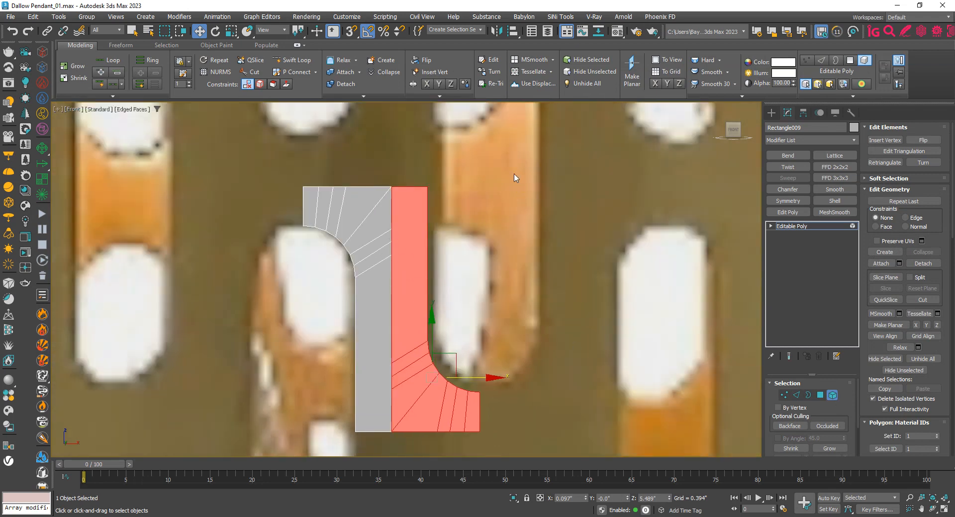
Add three Swift Loop edges across the right piece's upper strip, meeting the left piece's edge ends on the seam
click(293, 60)
scroll(386, 187, up, 3)
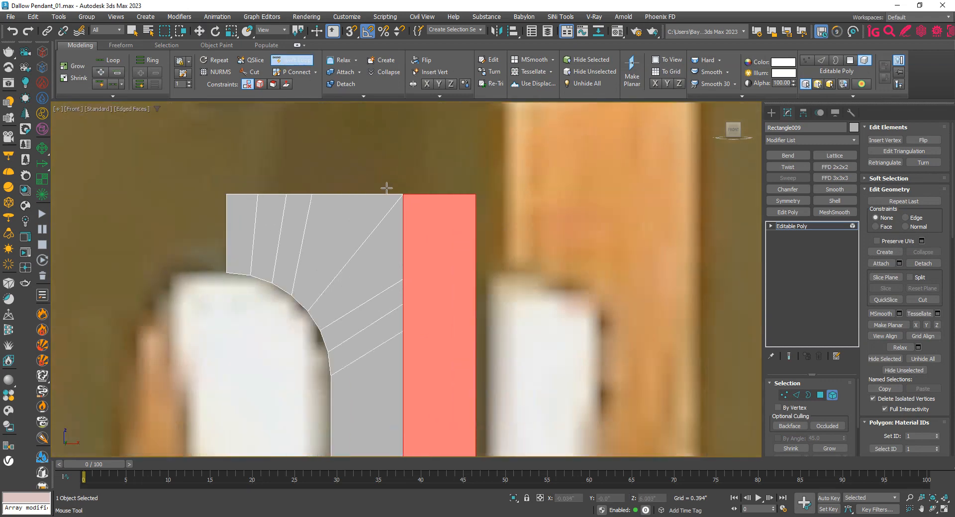
scroll(386, 188, up, 2)
click(433, 313)
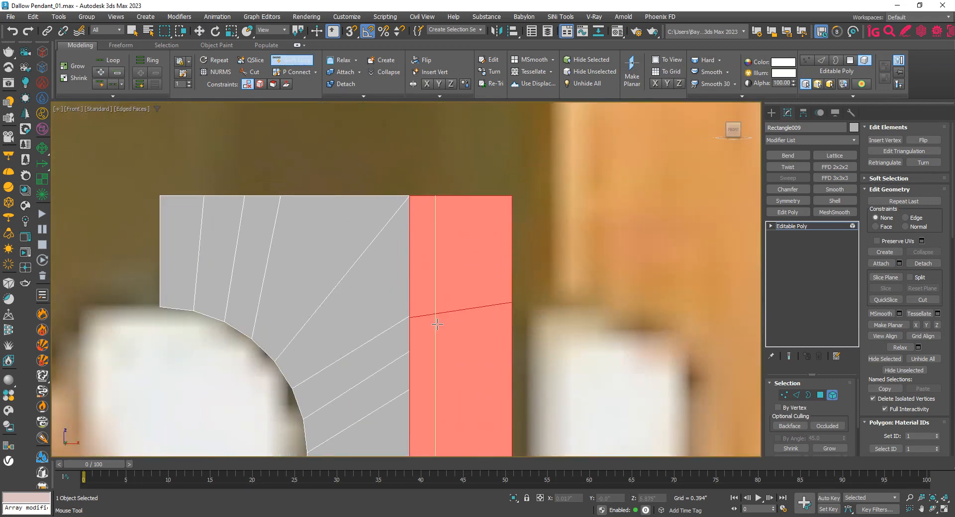
click(434, 353)
middle_drag(434, 354, 427, 163)
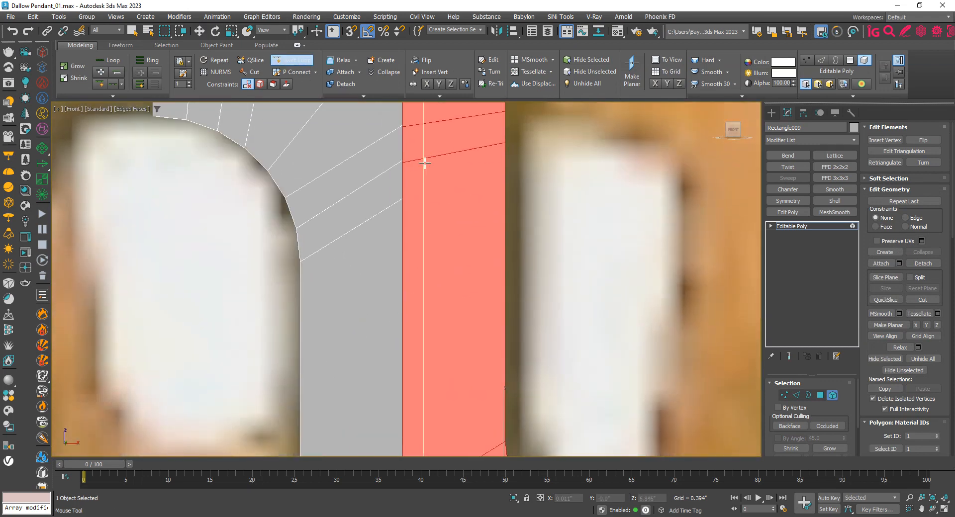
click(418, 203)
scroll(438, 239, down, 3)
Add three Swift Loop edges across the left piece's lower strip, meeting the right piece's edge ends on the seam
scroll(414, 288, up, 3)
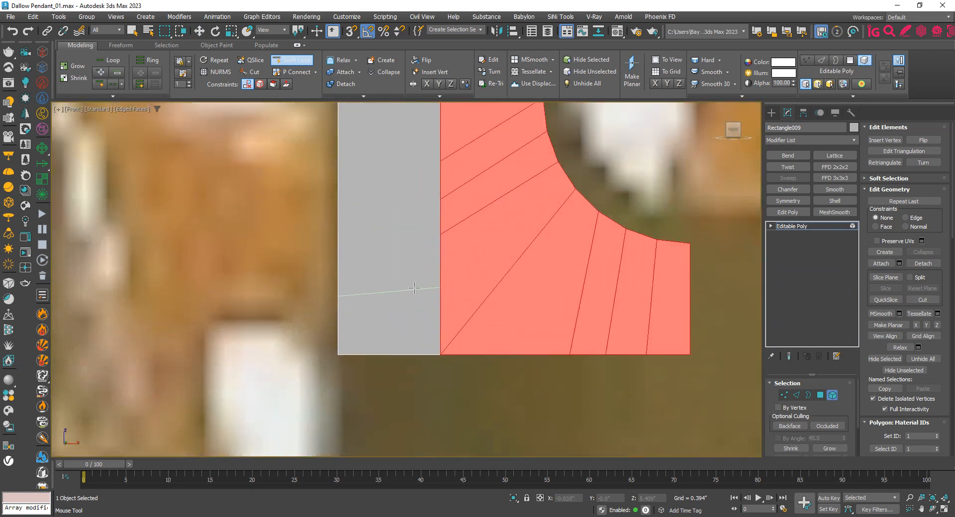
scroll(415, 288, up, 2)
click(445, 164)
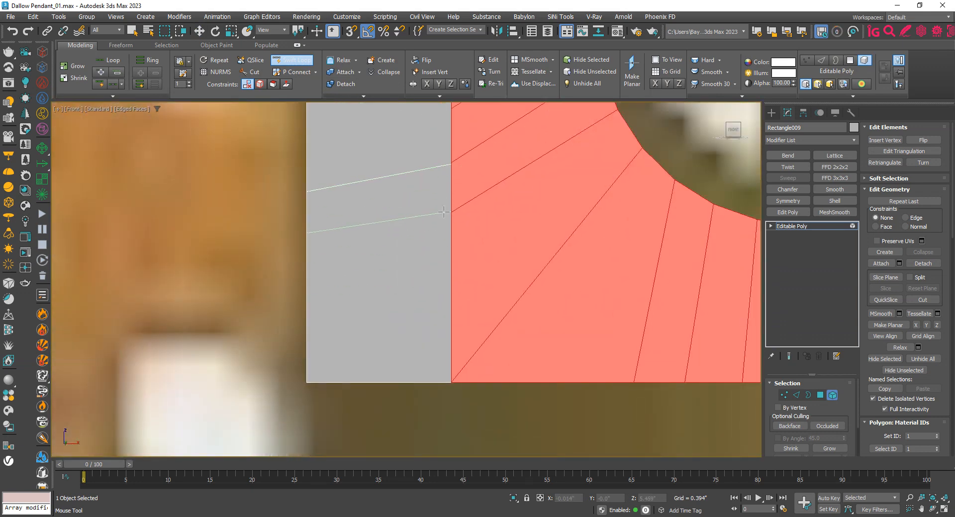
click(440, 212)
scroll(441, 213, down, 2)
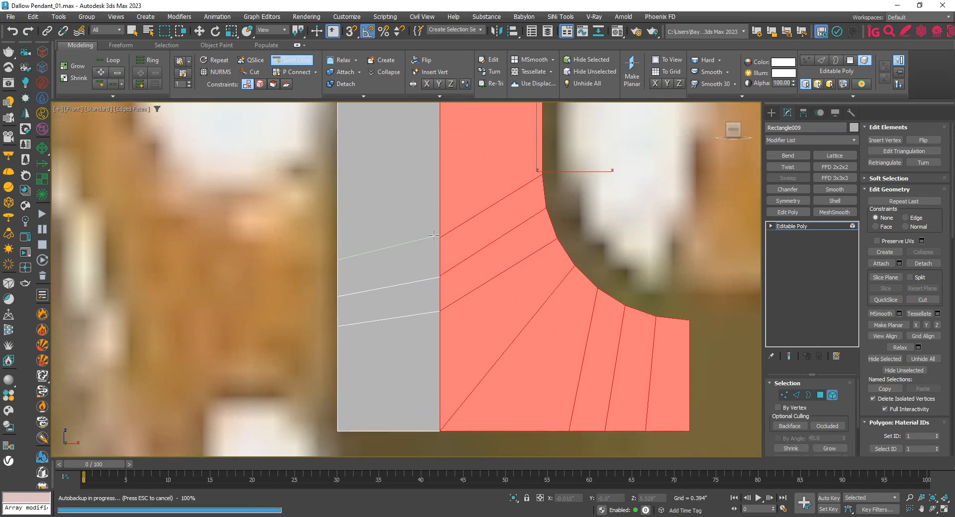
click(434, 238)
right_click(396, 241)
Weld all vertices along the central seam between the two quarter pieces with a 0.004" weld threshold
key(1)
scroll(470, 288, down, 2)
middle_drag(470, 287, 470, 320)
scroll(471, 320, down, 2)
scroll(472, 324, down, 1)
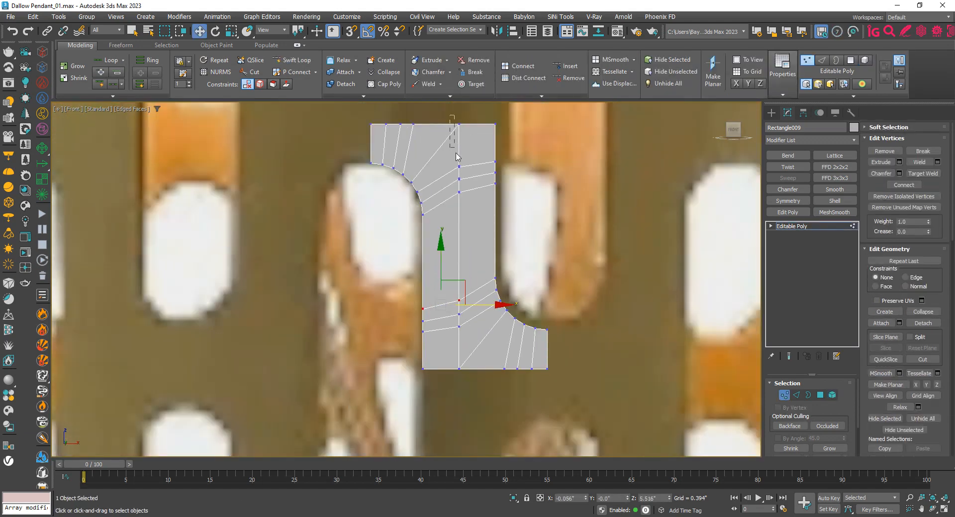
drag(457, 157, 470, 386)
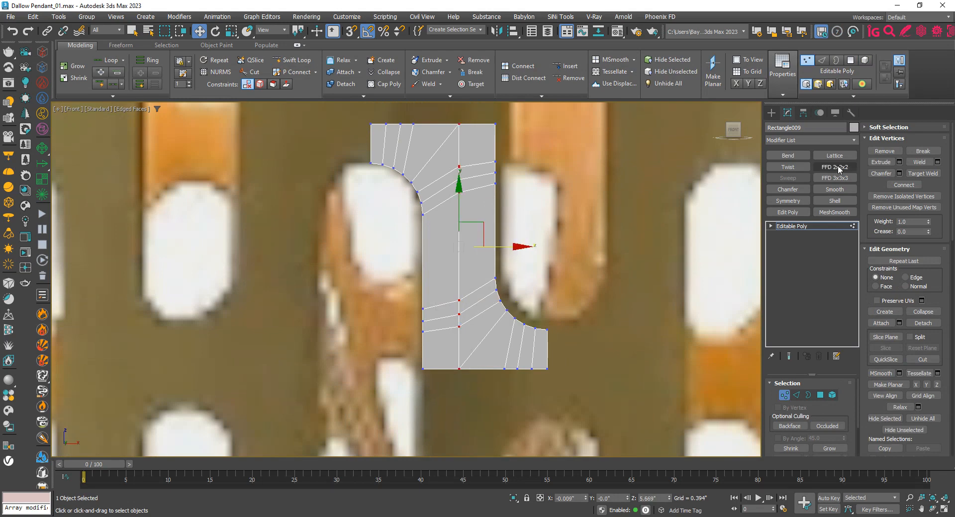
click(937, 166)
drag(437, 262, 580, 233)
scroll(464, 195, up, 3)
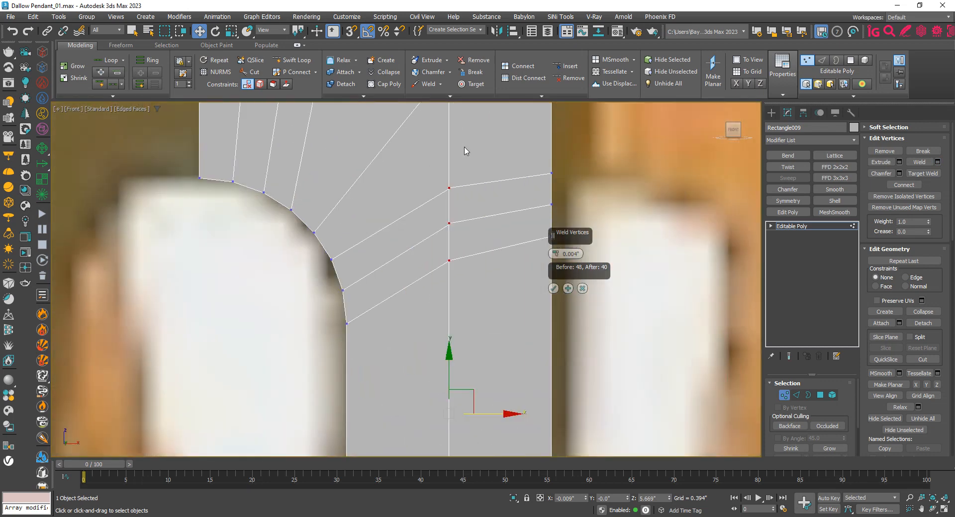
scroll(448, 219, down, 3)
middle_drag(522, 267, 489, 222)
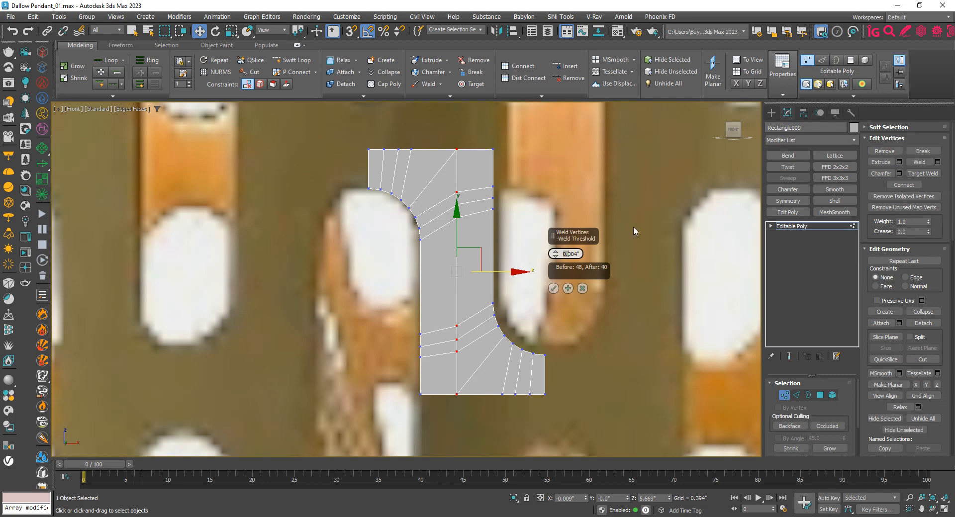
key(Return)
click(556, 253)
mouse_move(562, 155)
mouse_down()
mouse_move(569, 103)
mouse_move(572, 151)
mouse_up()
click(553, 289)
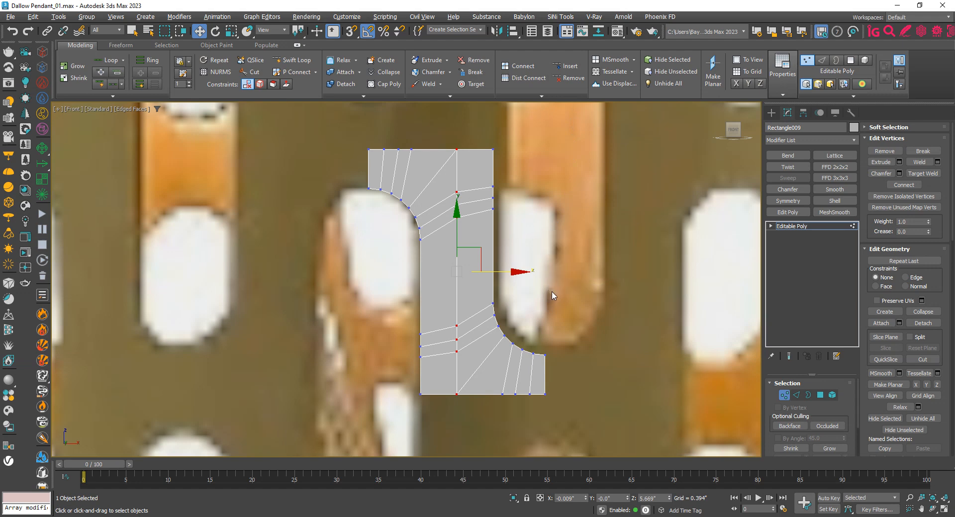
Select the joined piece's open border and check in shaded and wireframe views whether the central seam is closed
click(808, 394)
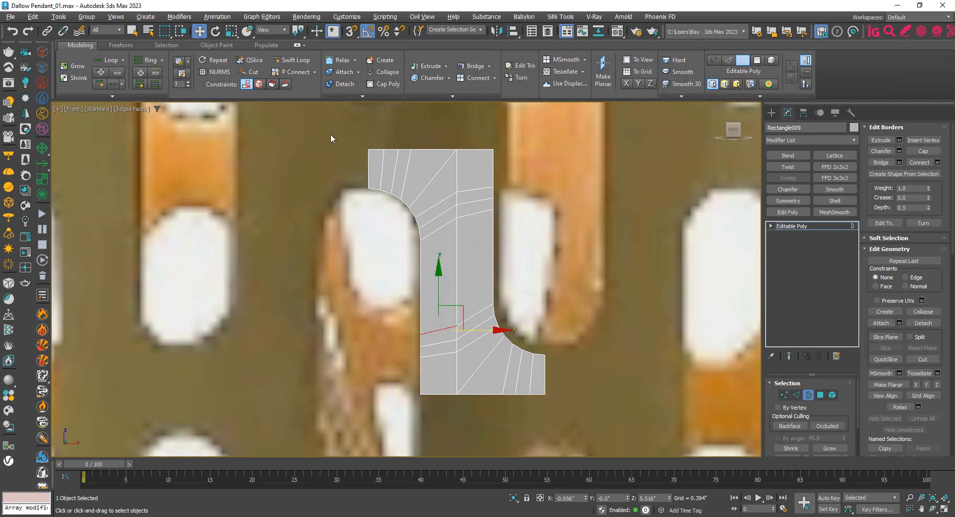
drag(568, 389, 568, 388)
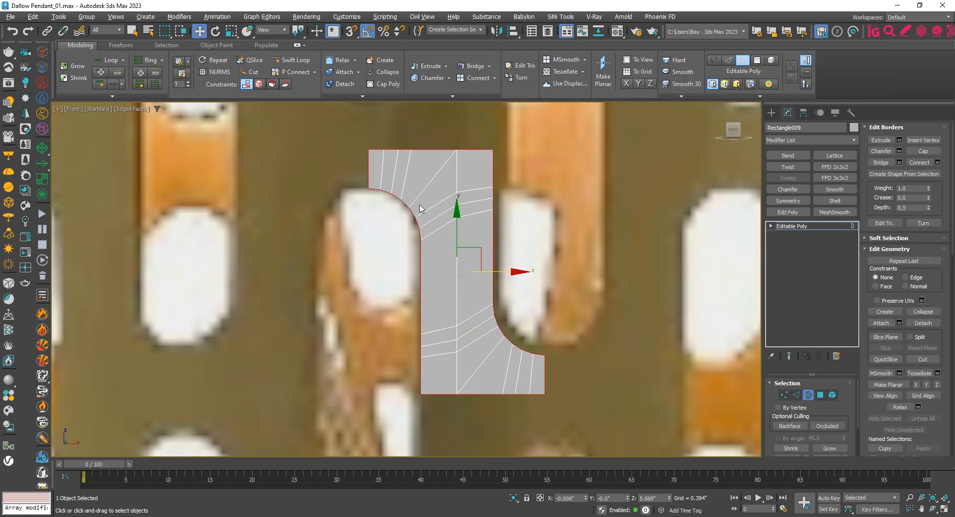
key(F3)
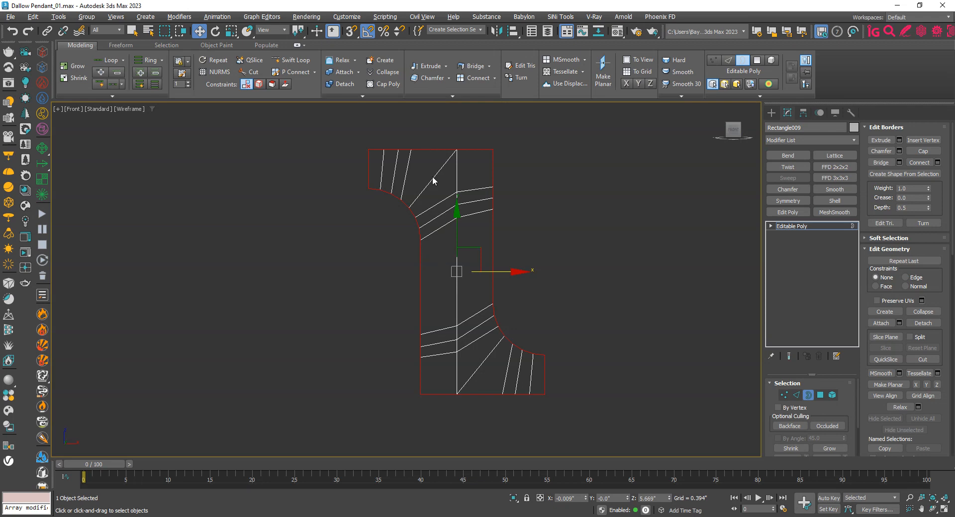
key(F3)
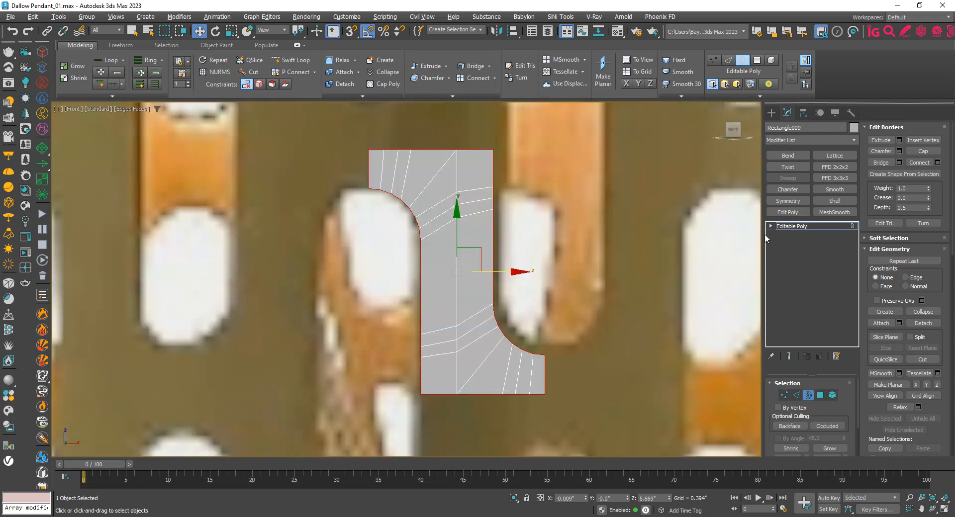
click(786, 226)
scroll(385, 280, down, 2)
mouse_move(384, 277)
middle_down()
mouse_move(382, 294)
mouse_move(370, 289)
middle_up()
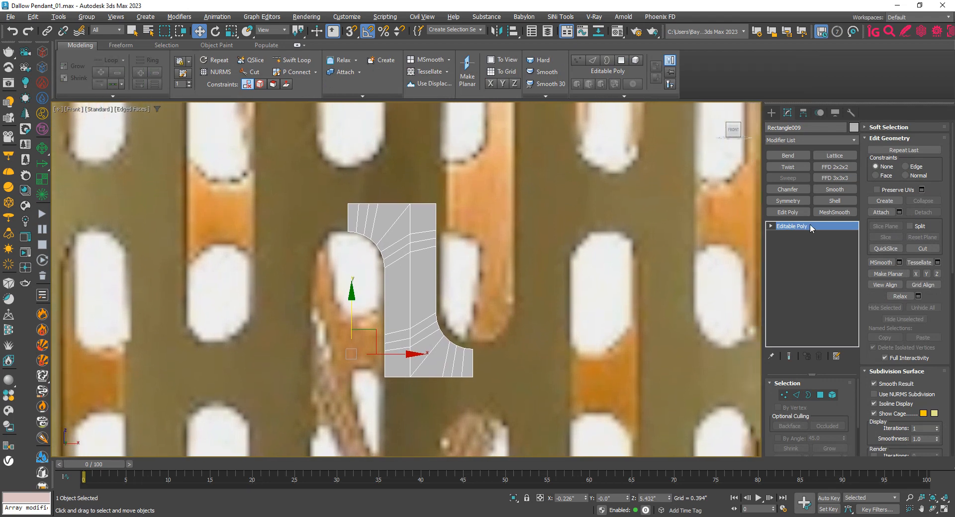
Flatten the lowest upper edge row's seam and right-edge vertices on Y and vertex-snap them level with the upper arc's end vertex
key(1)
scroll(478, 368, up, 2)
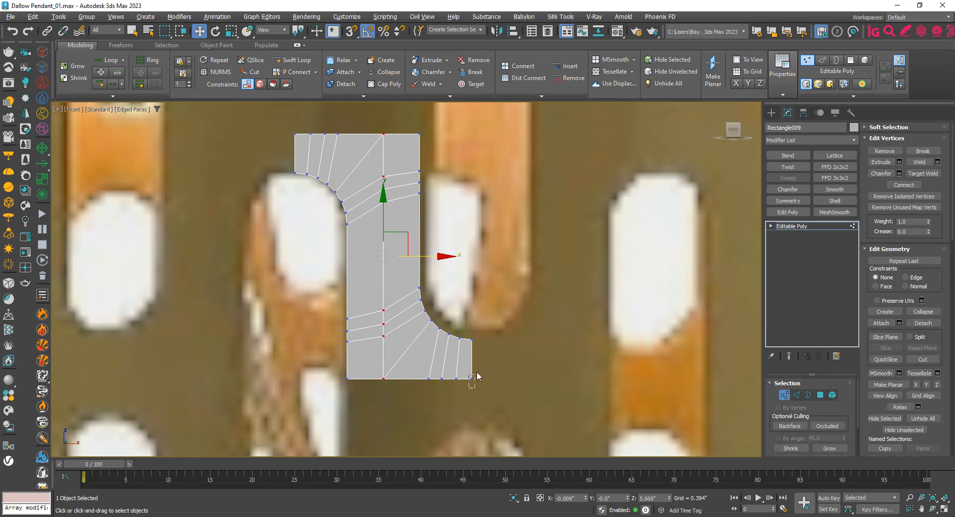
drag(477, 372, 505, 317)
middle_drag(460, 362, 459, 362)
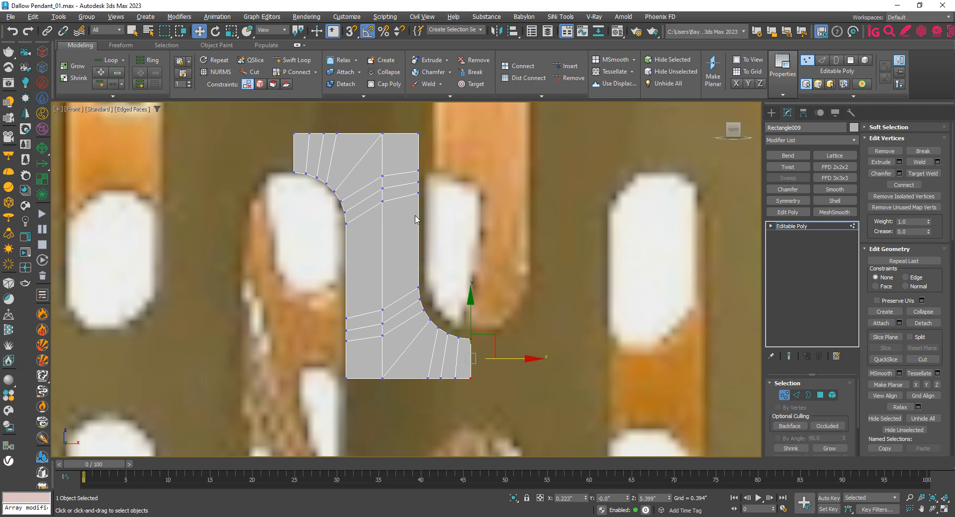
scroll(398, 198, up, 2)
scroll(392, 203, up, 2)
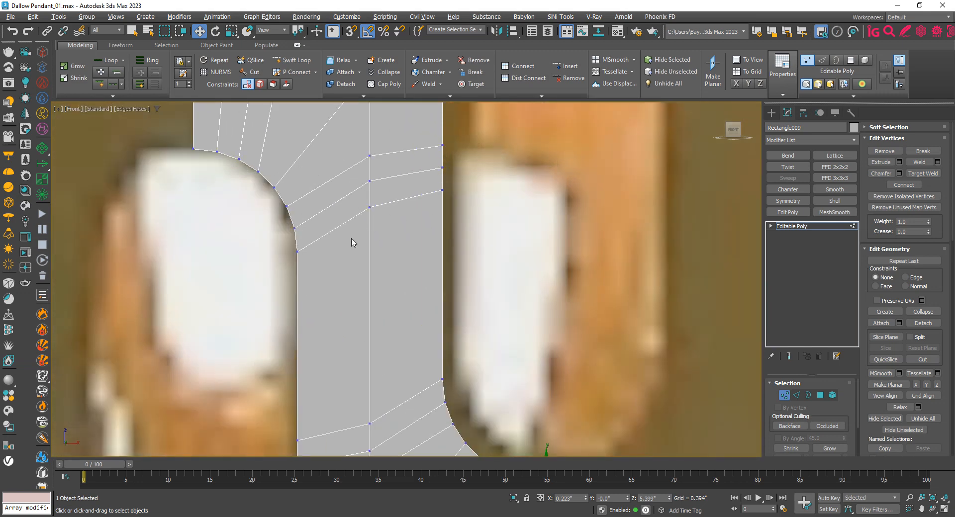
click(394, 231)
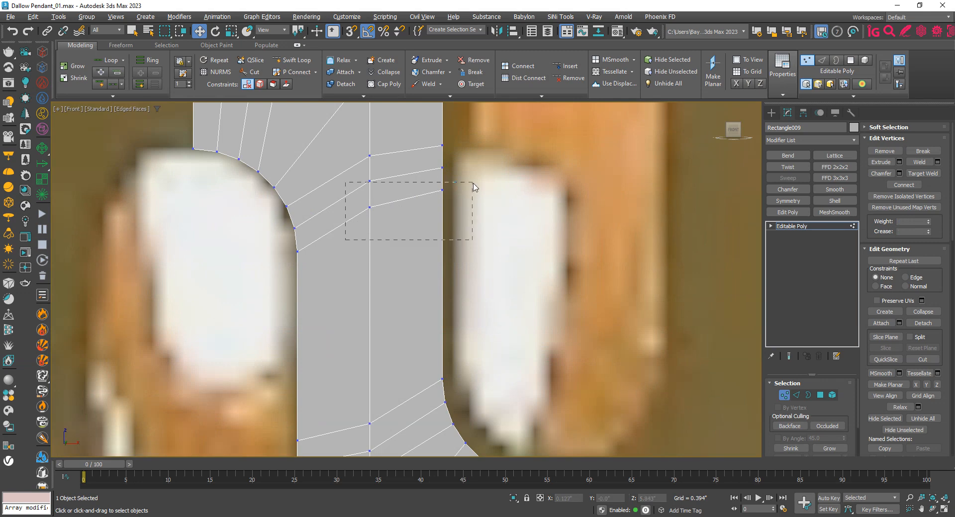
drag(473, 186, 477, 191)
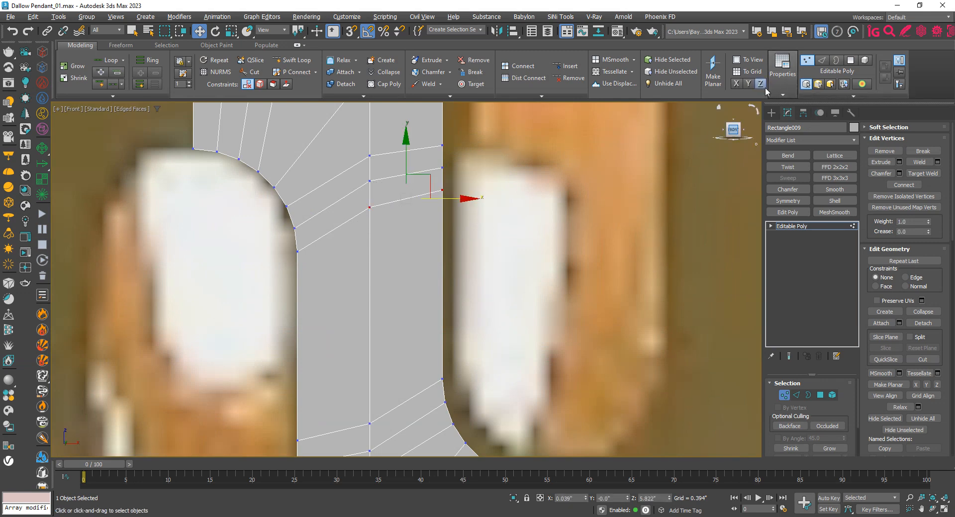
click(748, 83)
key(s)
drag(404, 174, 297, 252)
Flatten the other two upper edge rows' seam and right-edge vertices on Y and snap each row level with its matching arc vertex
drag(344, 204, 503, 166)
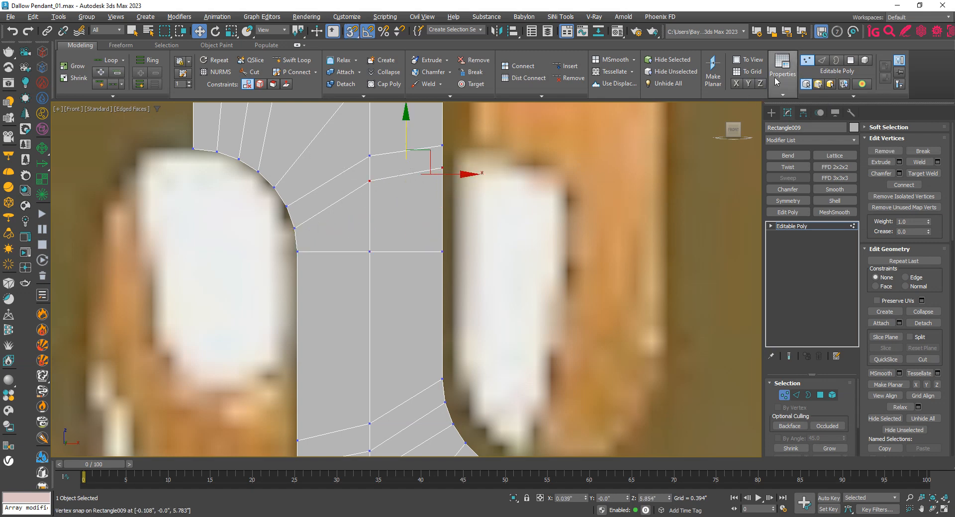
click(748, 84)
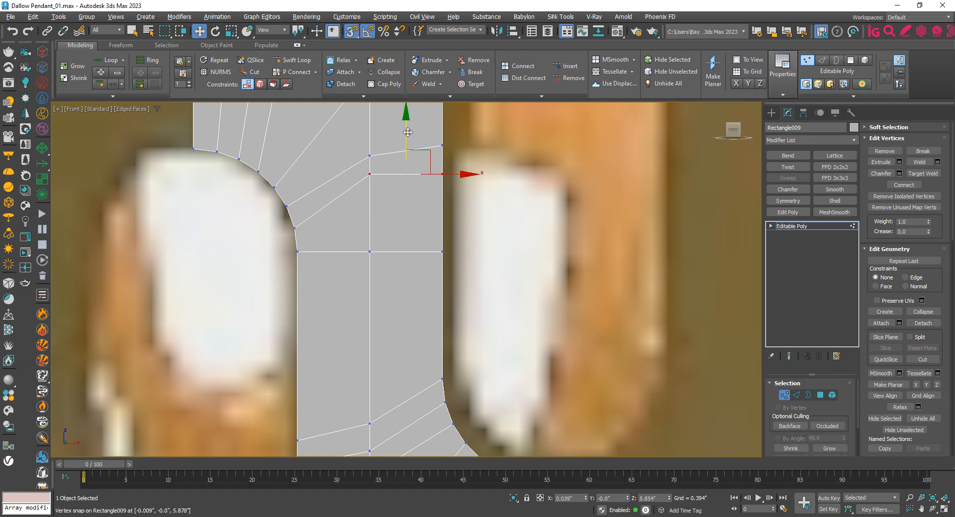
drag(407, 132, 296, 228)
drag(348, 132, 466, 174)
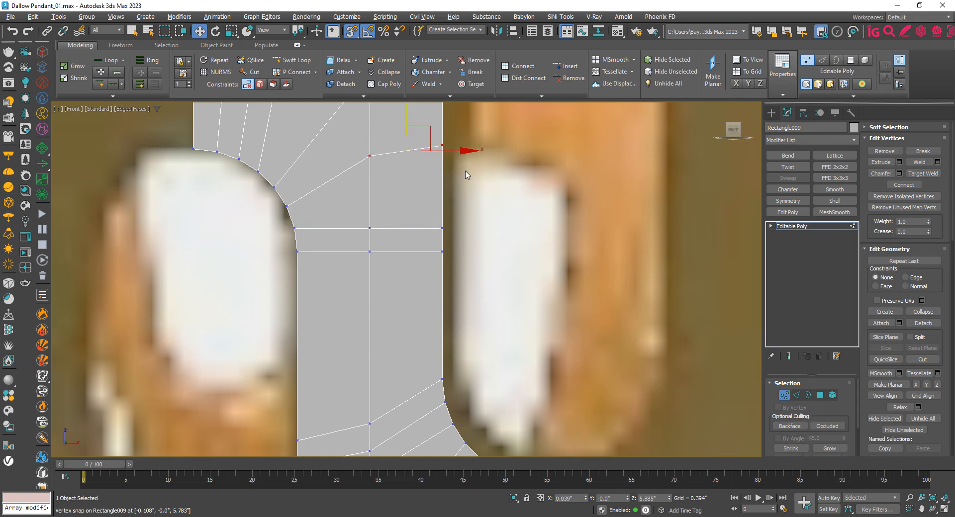
middle_drag(466, 175, 457, 239)
click(748, 83)
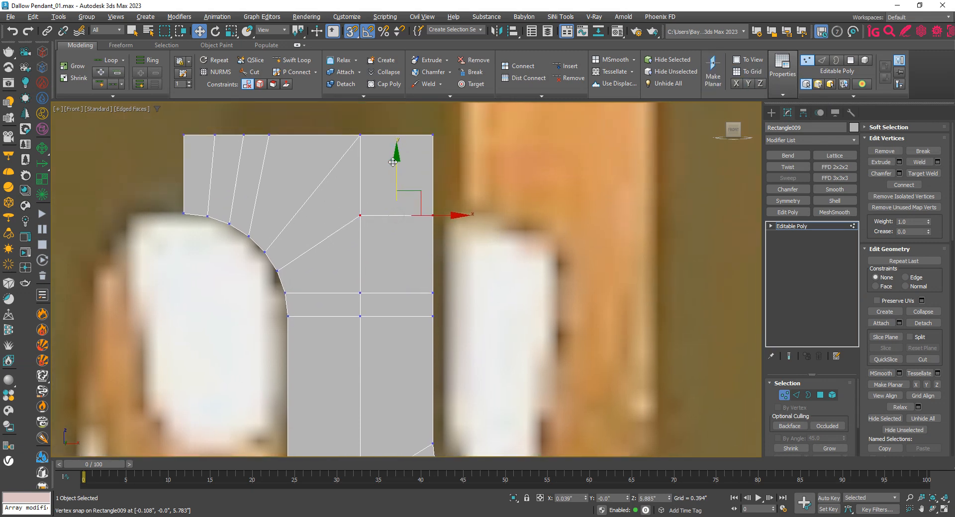
drag(393, 162, 277, 272)
Flatten the highest lower edge row's left-edge and seam vertices on Y and snap them level with the lower arc's end vertex
scroll(350, 260, down, 3)
middle_drag(351, 262, 357, 146)
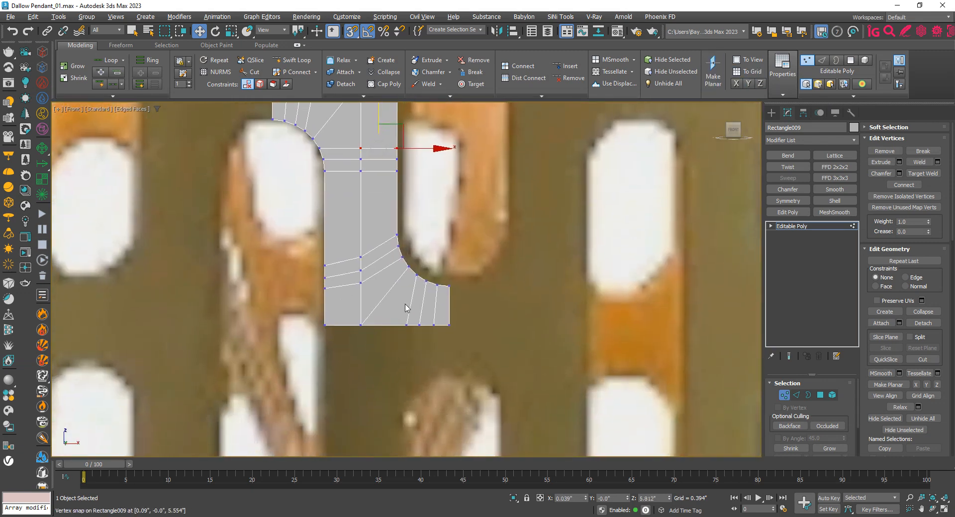
scroll(400, 288, up, 3)
drag(223, 232, 365, 321)
click(748, 84)
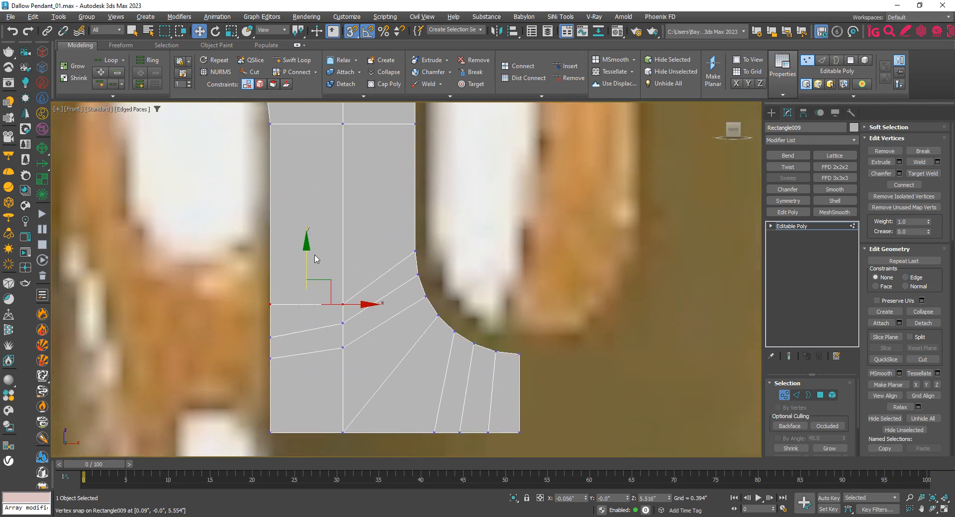
drag(307, 262, 404, 250)
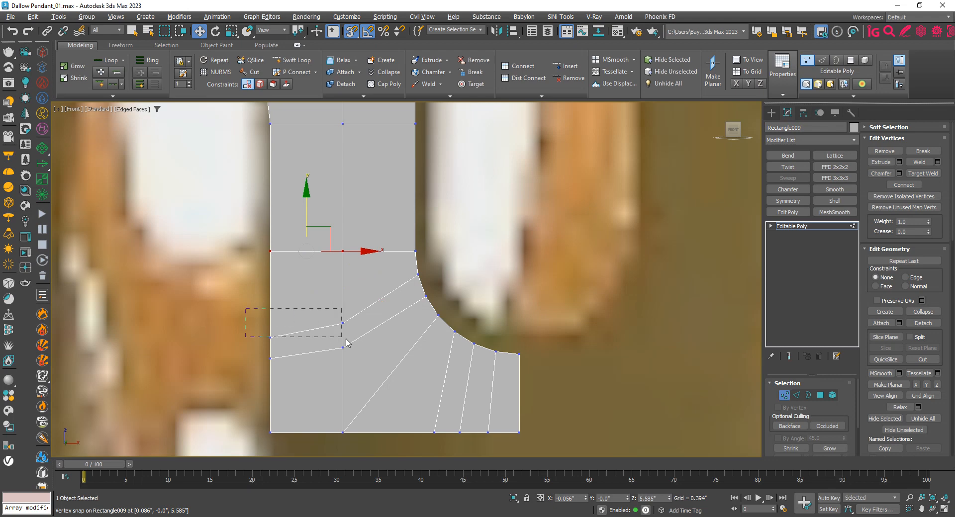
Flatten the other two lower edge rows' left-edge and seam vertices on Y and snap each row level with its matching arc vertex
drag(346, 342, 366, 346)
click(748, 83)
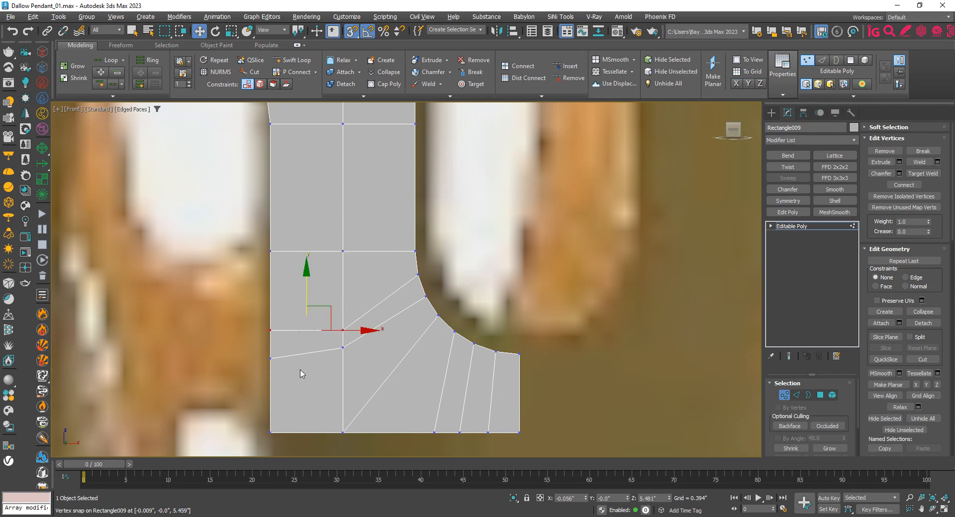
drag(305, 290, 417, 274)
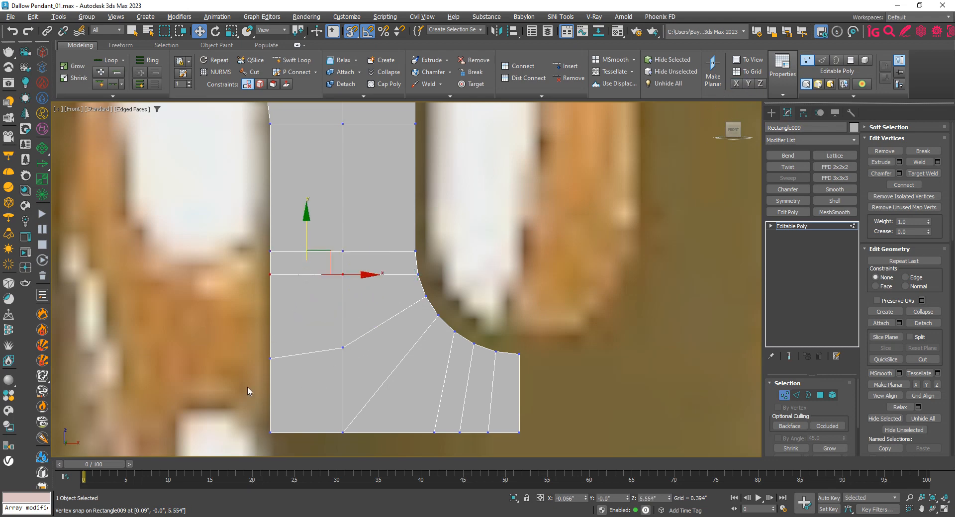
drag(351, 342, 351, 343)
click(748, 83)
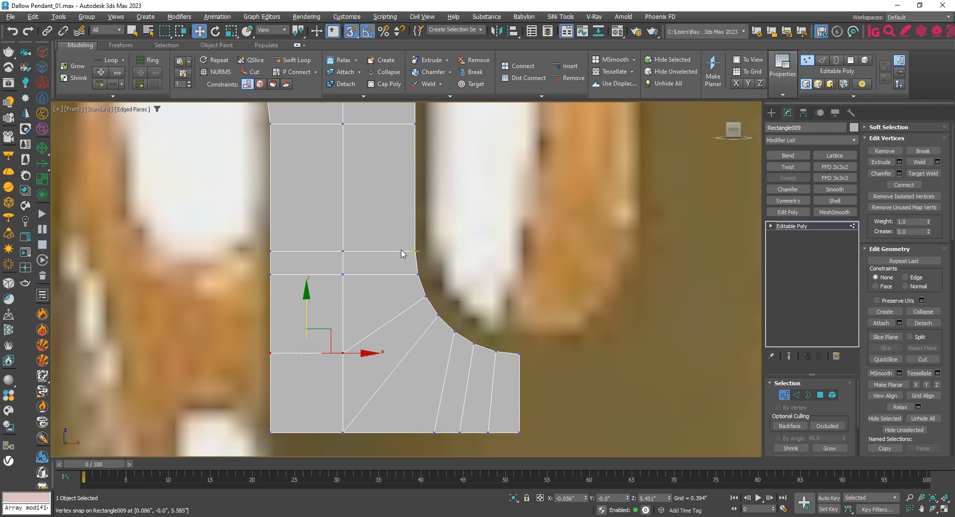
drag(304, 312, 421, 298)
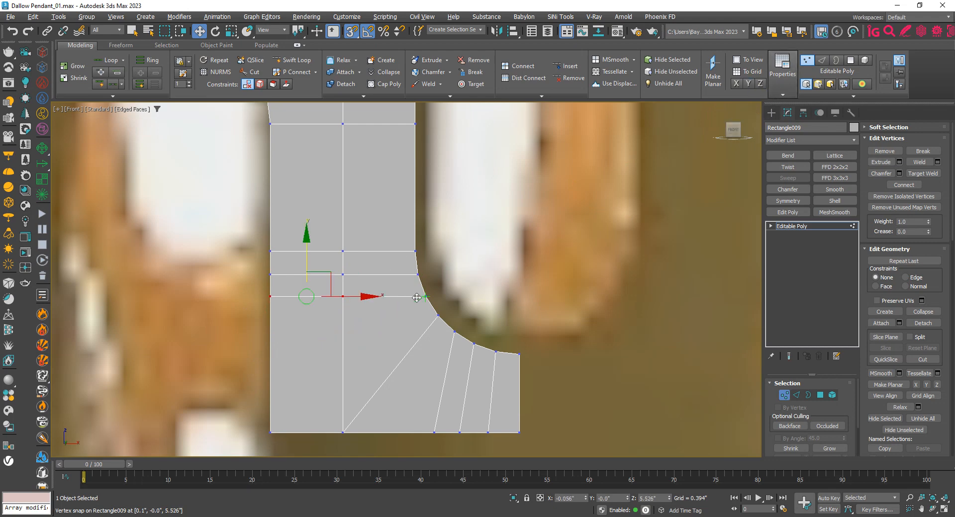
scroll(407, 319, down, 5)
click(805, 226)
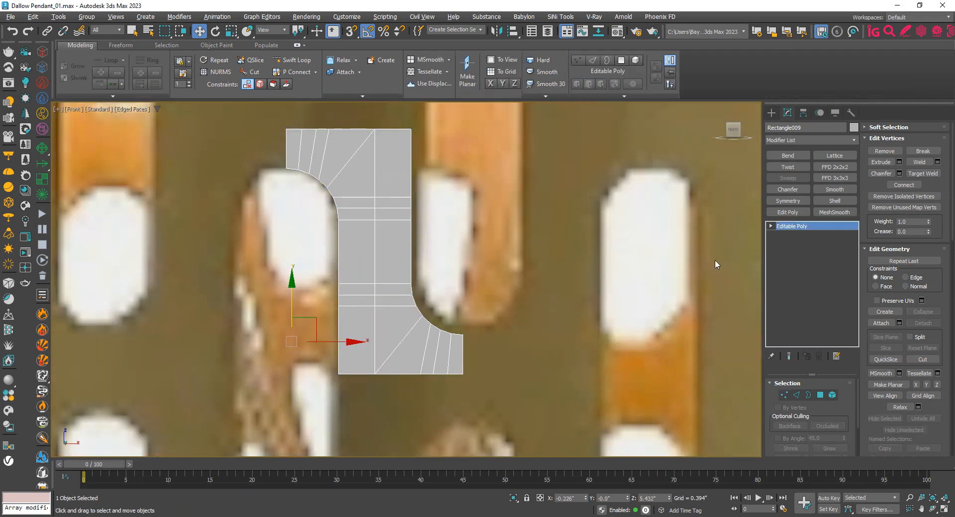
Mirror the piece about the lower arc's outermost vertex with a Symmetry modifier on the X axis, with Flip enabled
middle_drag(473, 309, 466, 310)
key(1)
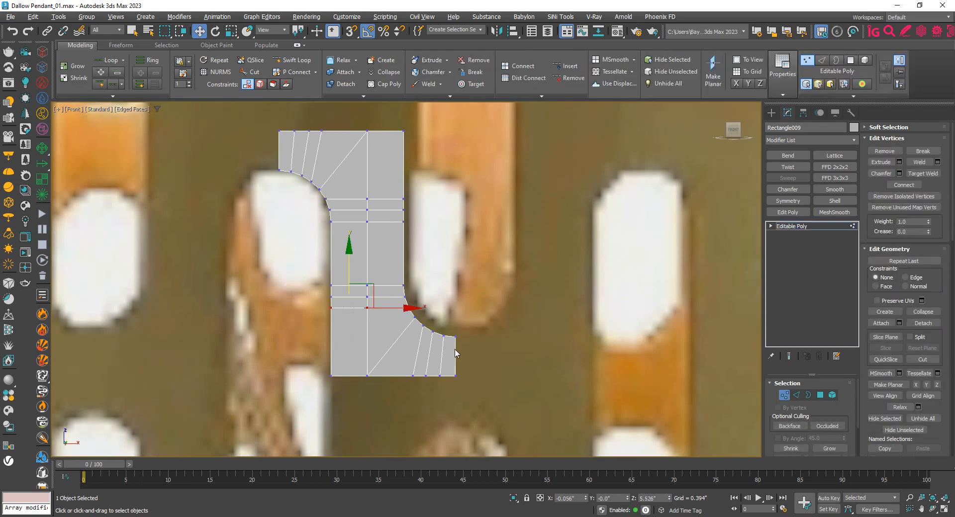
middle_drag(324, 214, 362, 226)
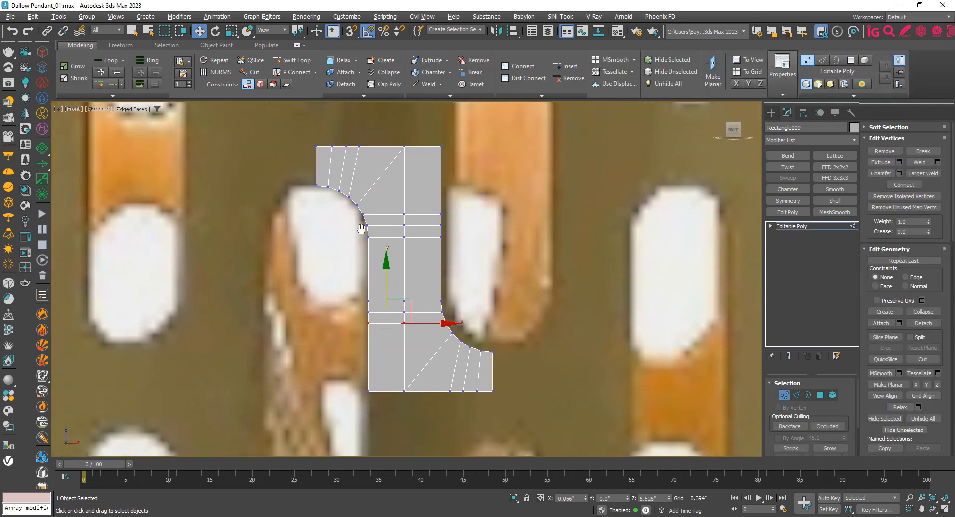
scroll(362, 229, down, 3)
scroll(328, 175, up, 2)
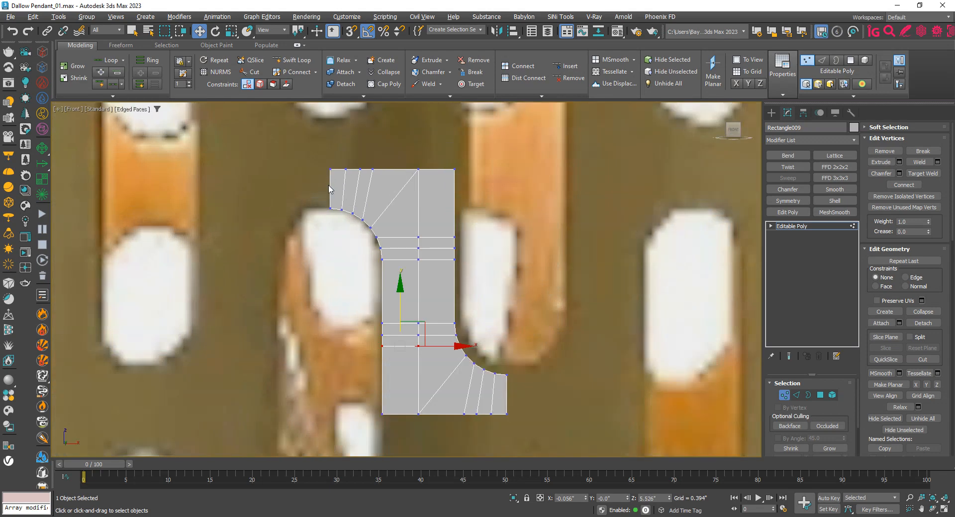
scroll(325, 166, up, 1)
scroll(325, 166, down, 2)
scroll(415, 297, up, 1)
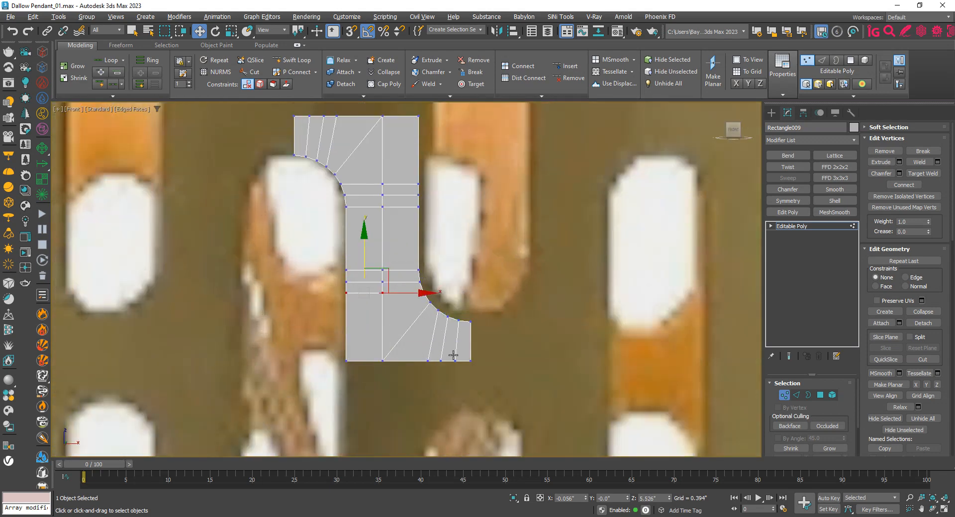
middle_drag(457, 347, 446, 299)
scroll(449, 288, up, 1)
click(464, 269)
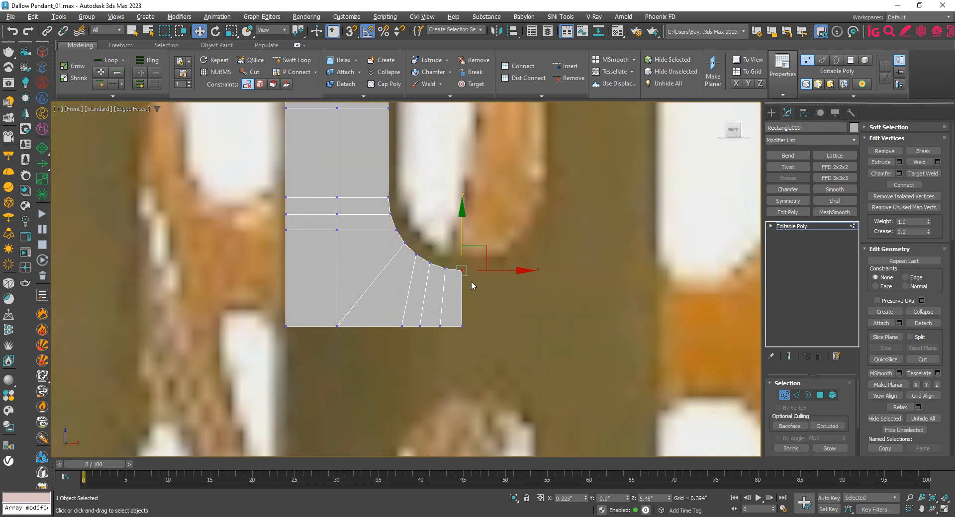
click(799, 204)
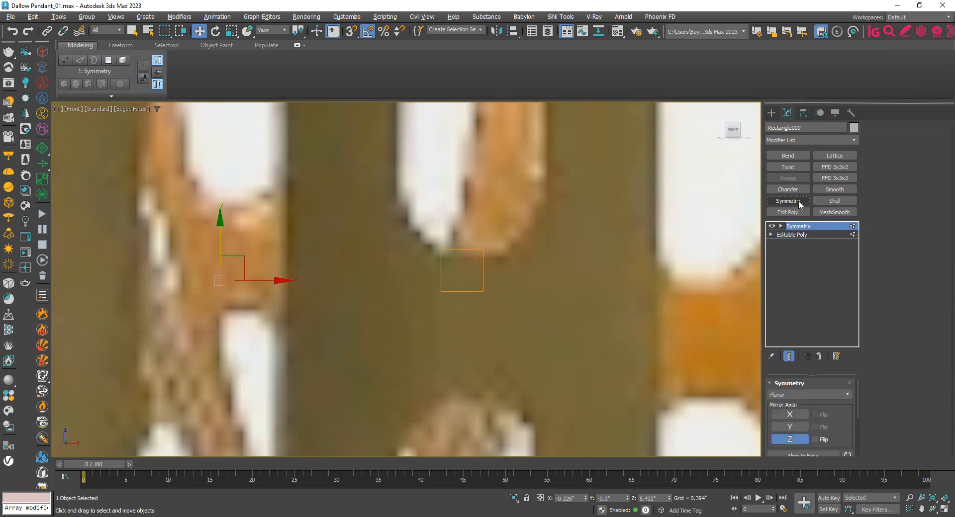
click(789, 427)
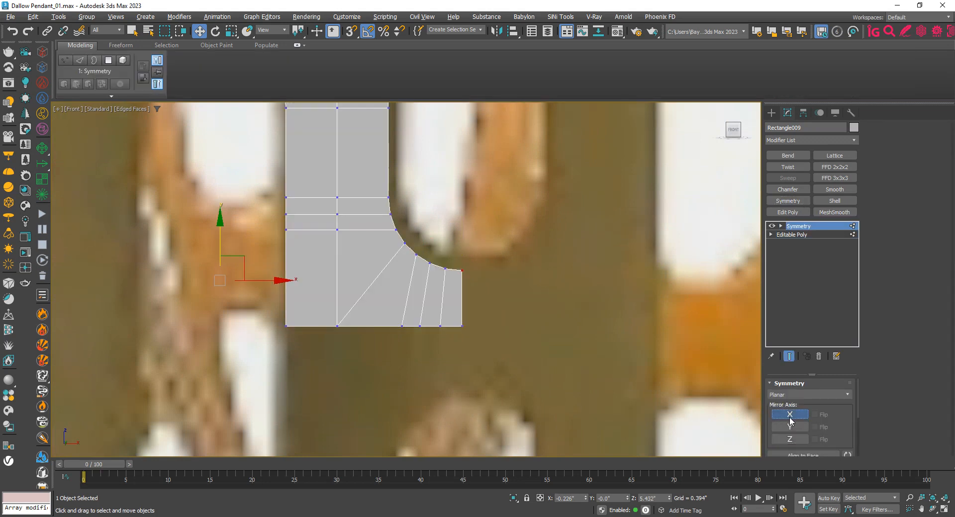
click(789, 414)
click(814, 415)
scroll(556, 378, down, 5)
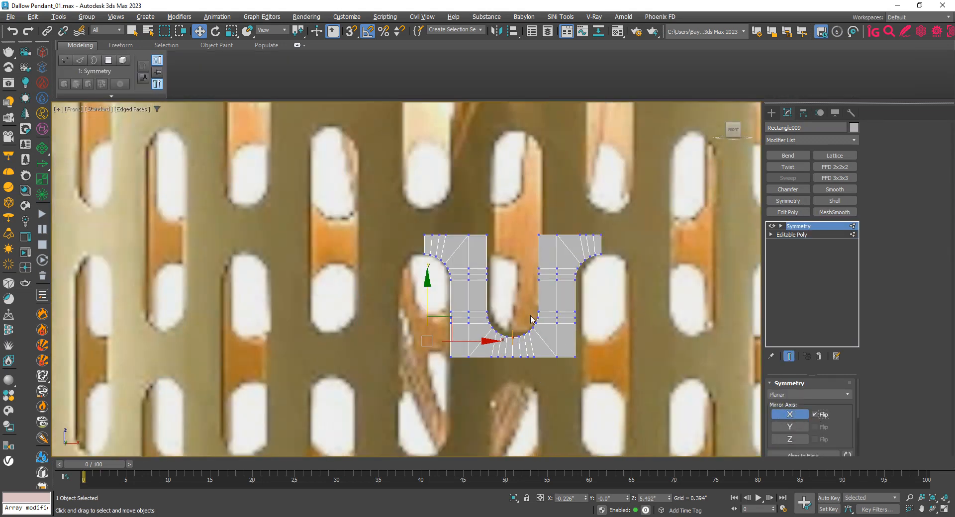
Collapse the Symmetry modifier into the Editable Poly
scroll(616, 258, up, 3)
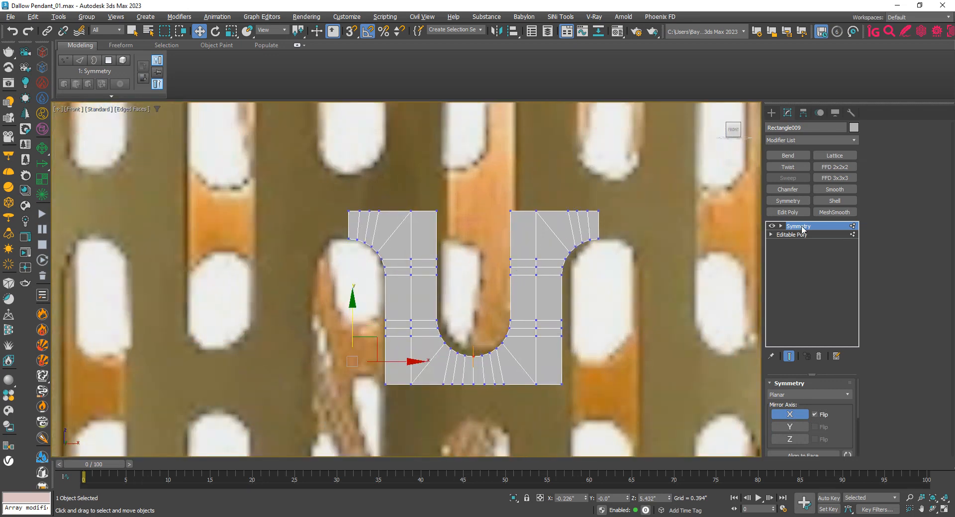
right_click(802, 230)
click(823, 317)
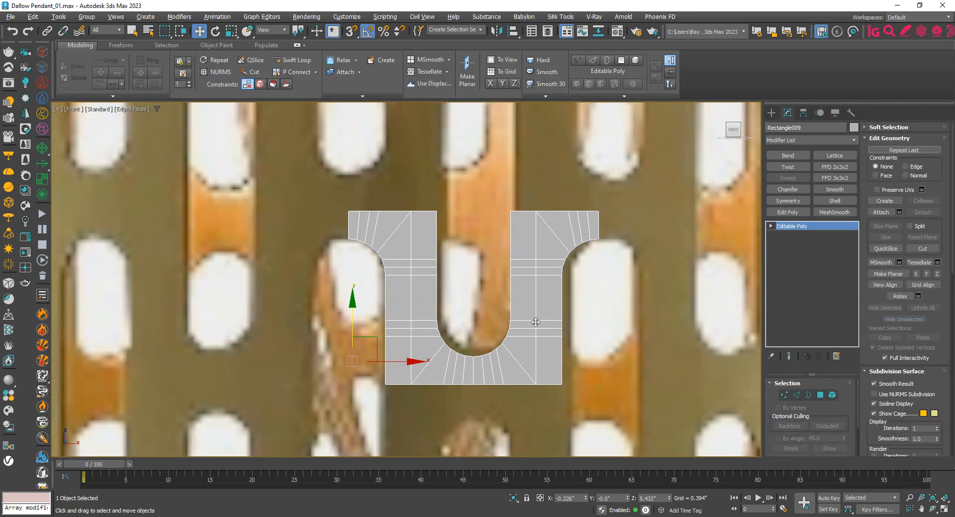
Center the mirrored tile's pivot on the object and return to its modifier settings
click(803, 113)
click(810, 182)
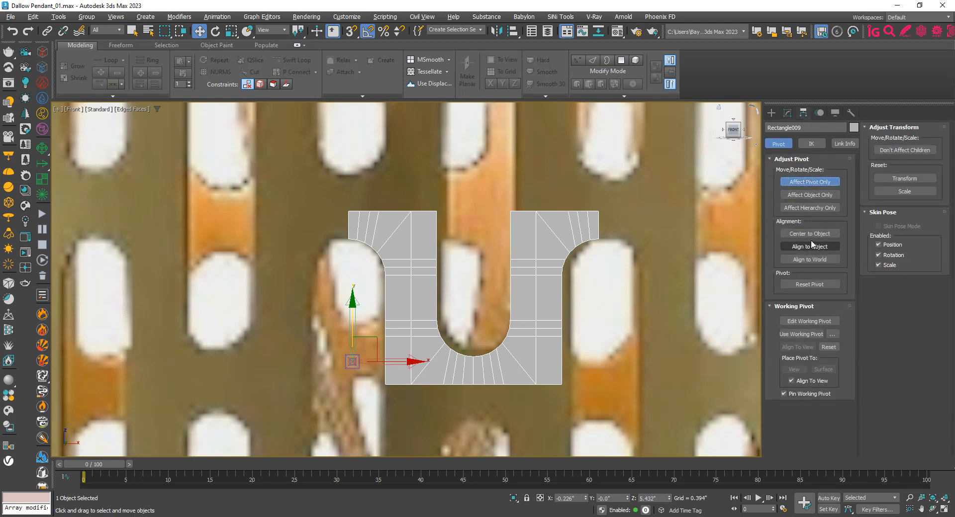
click(821, 238)
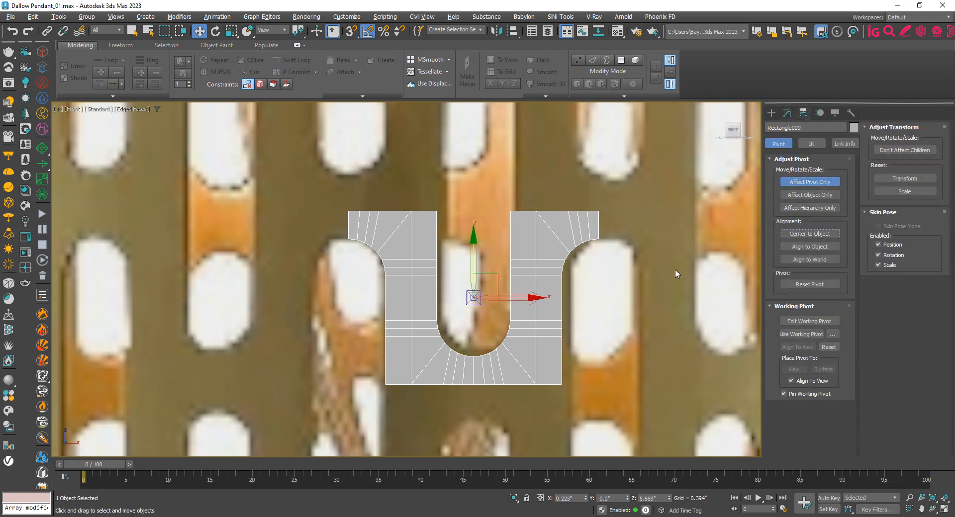
click(804, 183)
click(787, 112)
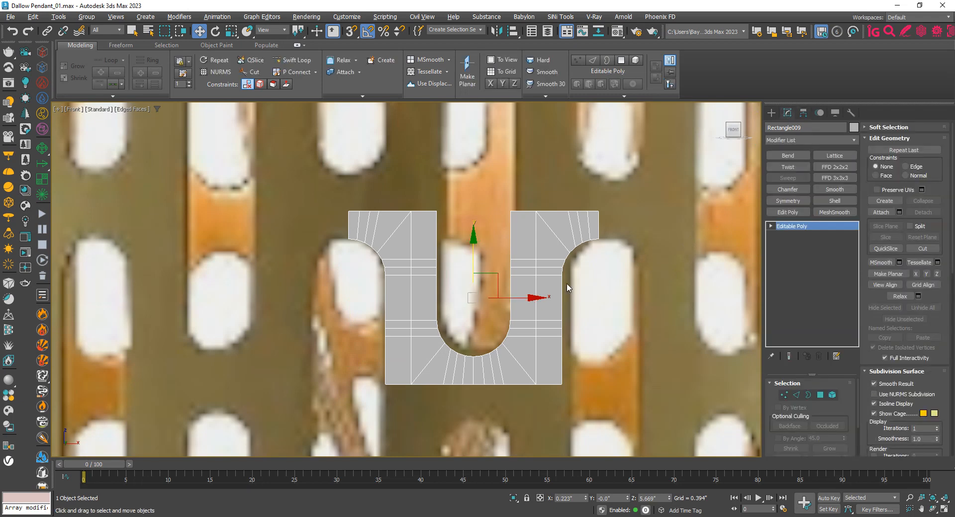
Mirror the tile vertically about its upper edge vertex with a Symmetry modifier on the Y axis, with Flip enabled
middle_drag(519, 304, 455, 332)
scroll(498, 289, down, 4)
scroll(454, 276, up, 3)
scroll(465, 310, up, 2)
key(1)
drag(468, 269, 479, 293)
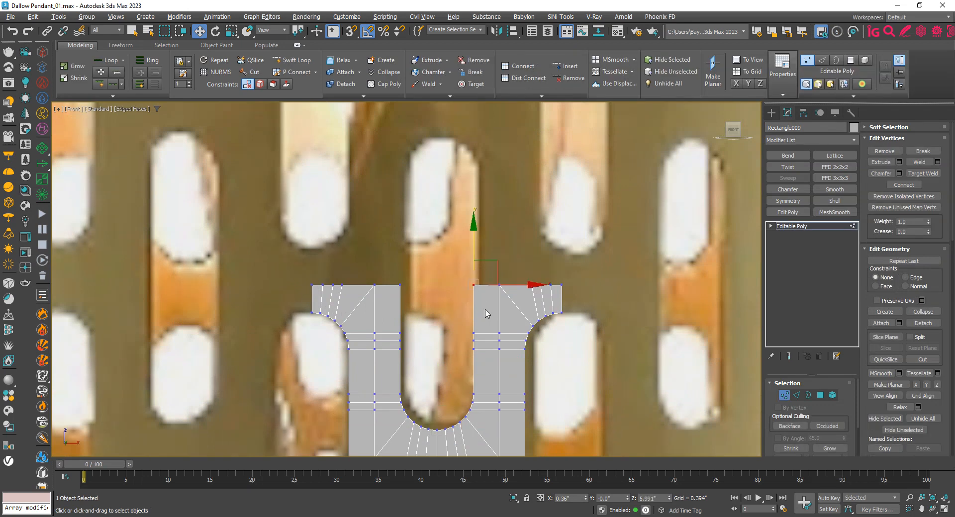
click(787, 200)
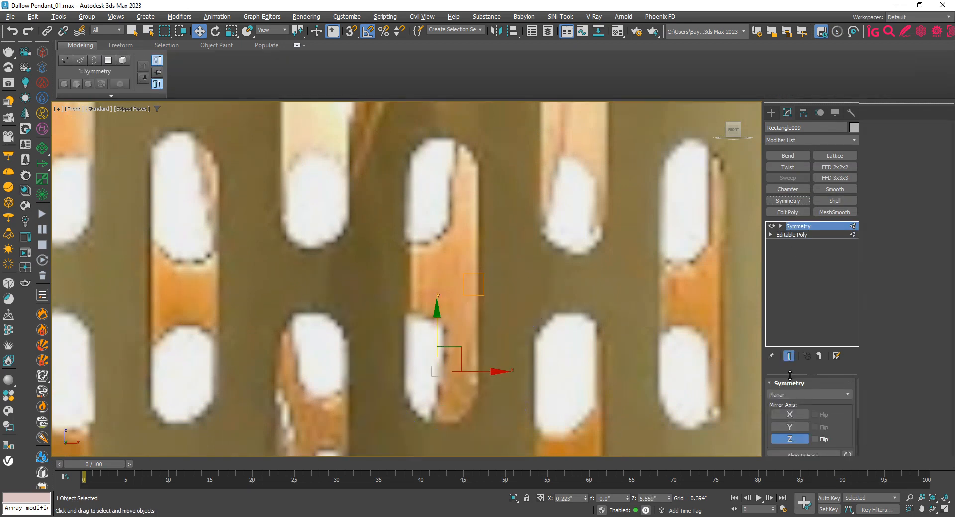
click(789, 427)
click(815, 426)
scroll(610, 312, down, 6)
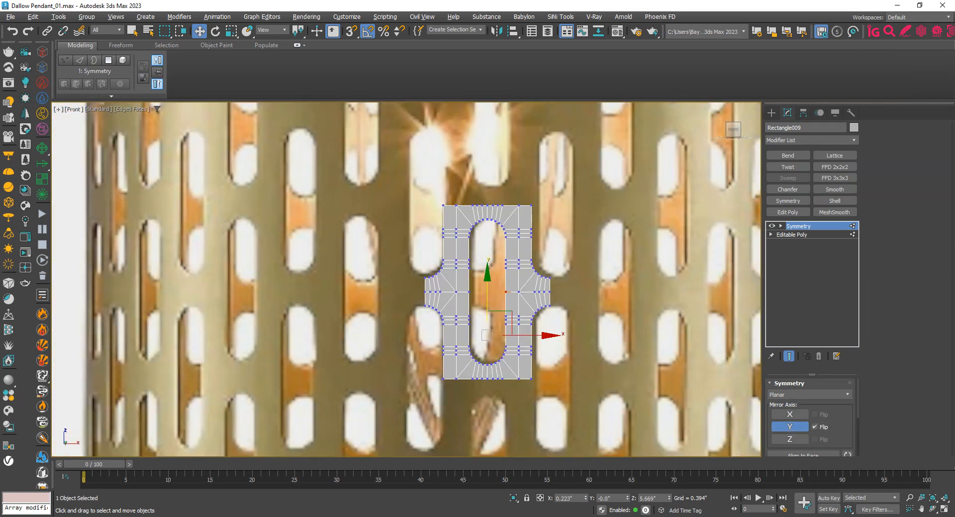
middle_drag(454, 342, 428, 324)
scroll(495, 221, up, 2)
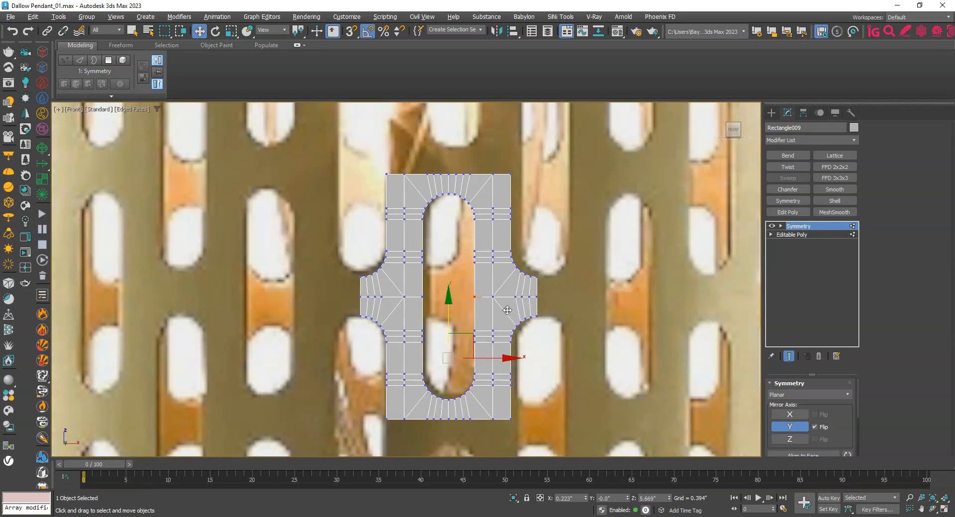
middle_drag(507, 310, 502, 308)
Collapse the Y-axis Symmetry modifier into the tile's Editable Poly
right_click(783, 228)
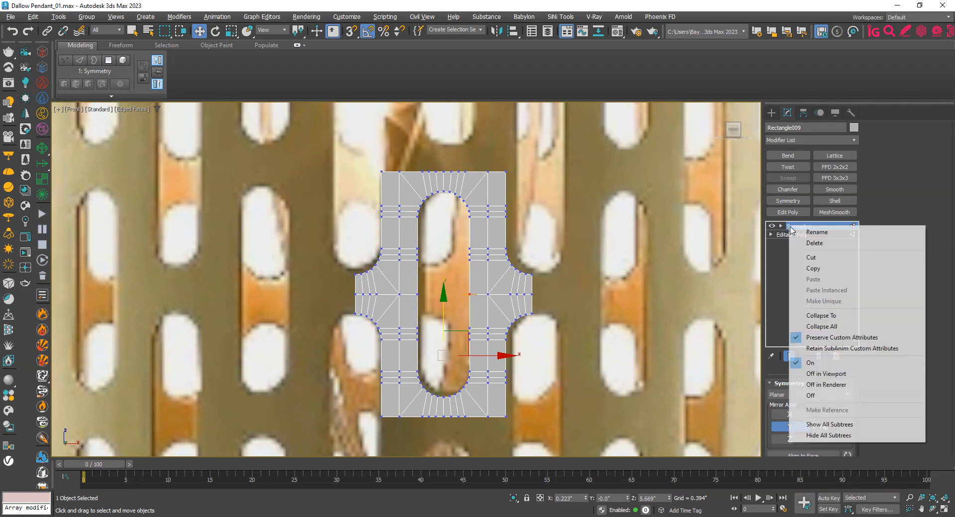
click(813, 310)
middle_drag(596, 316, 580, 303)
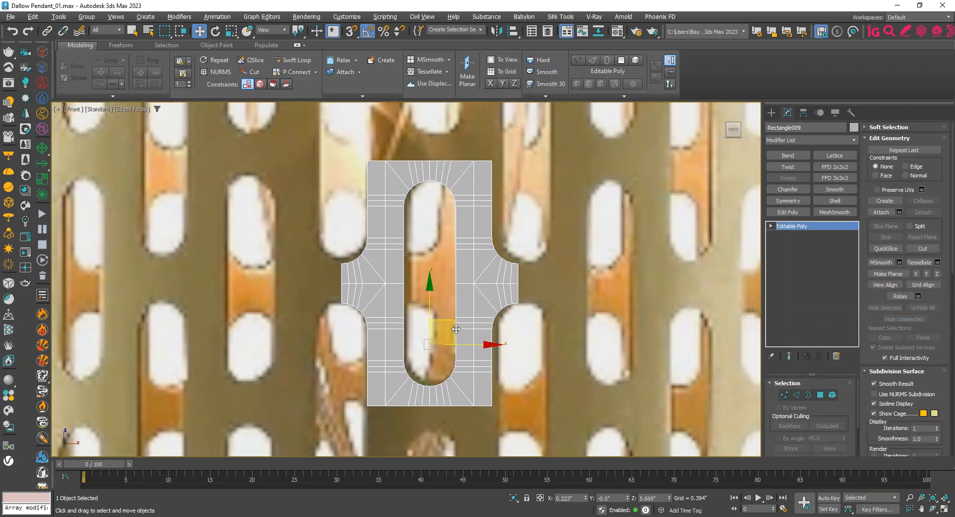
middle_drag(448, 345, 419, 288)
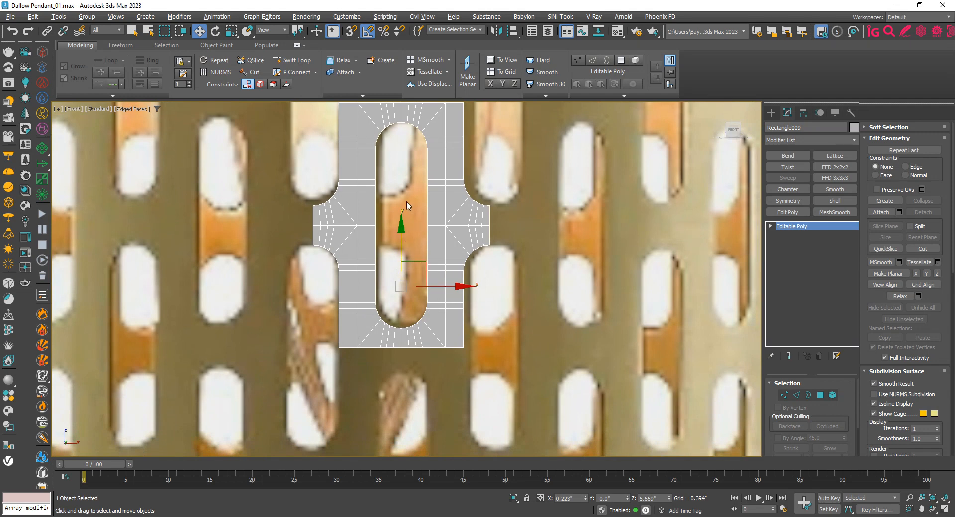
scroll(402, 224, up, 2)
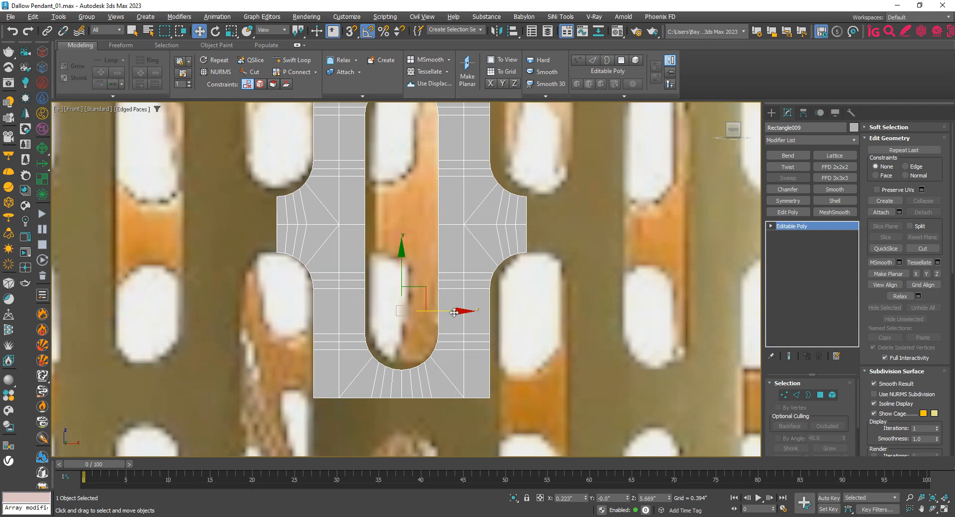
drag(455, 316, 476, 318)
key(ctrl+z)
drag(351, 189, 349, 189)
drag(402, 162, 379, 163)
key(ctrl+z)
mouse_move(401, 258)
mouse_down()
mouse_move(402, 223)
mouse_move(402, 265)
mouse_up()
key(ctrl+z)
mouse_move(346, 216)
mouse_down()
mouse_move(448, 257)
mouse_move(661, 230)
mouse_move(426, 292)
mouse_move(477, 248)
mouse_move(413, 249)
mouse_move(353, 215)
mouse_move(353, 224)
mouse_move(357, 214)
mouse_up()
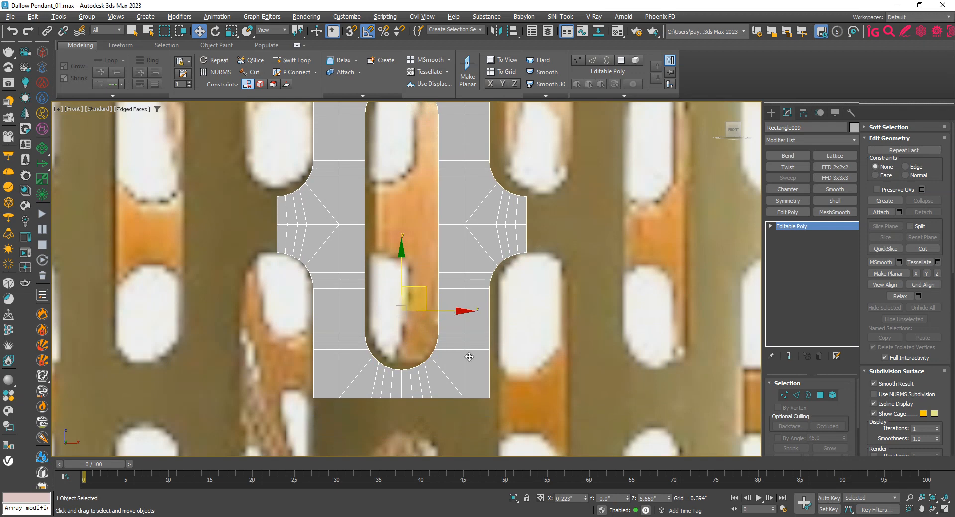
key(ctrl+z)
drag(325, 262, 343, 194)
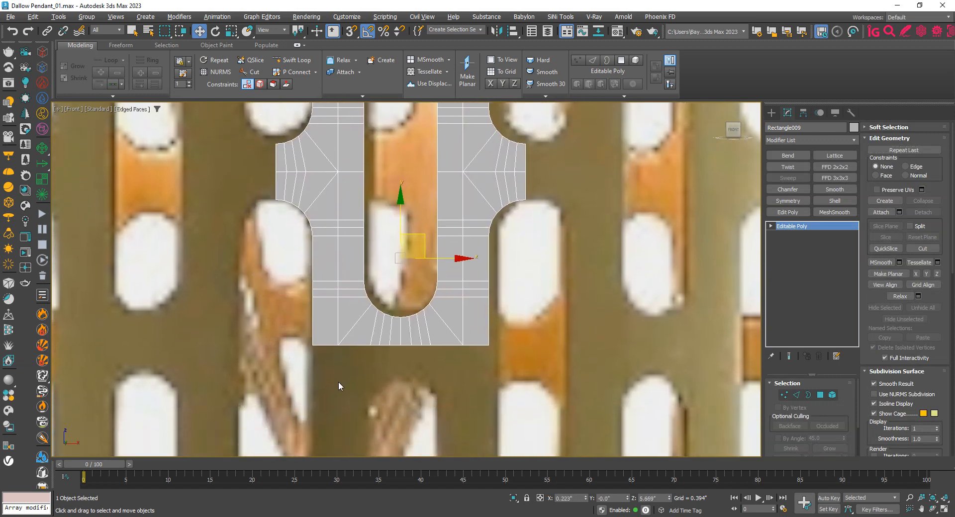
middle_drag(444, 267, 416, 316)
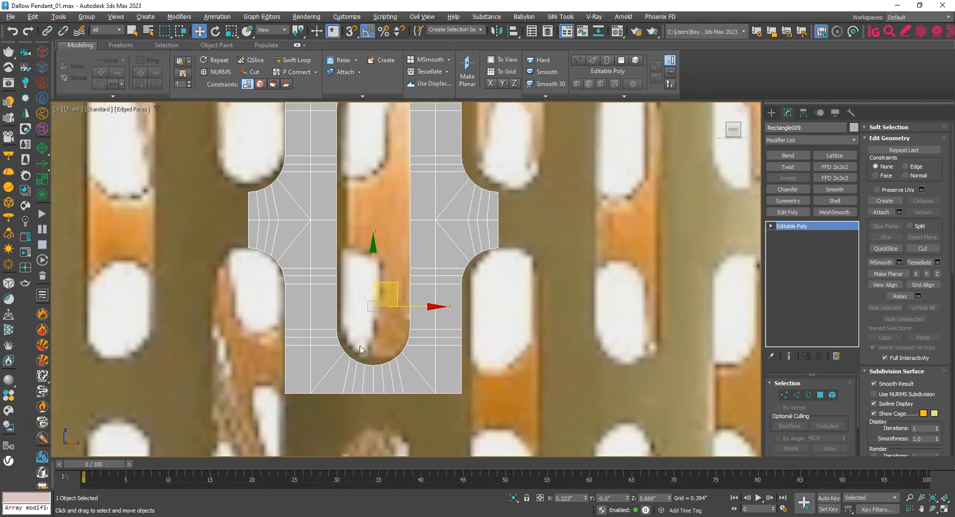
middle_drag(359, 348, 338, 344)
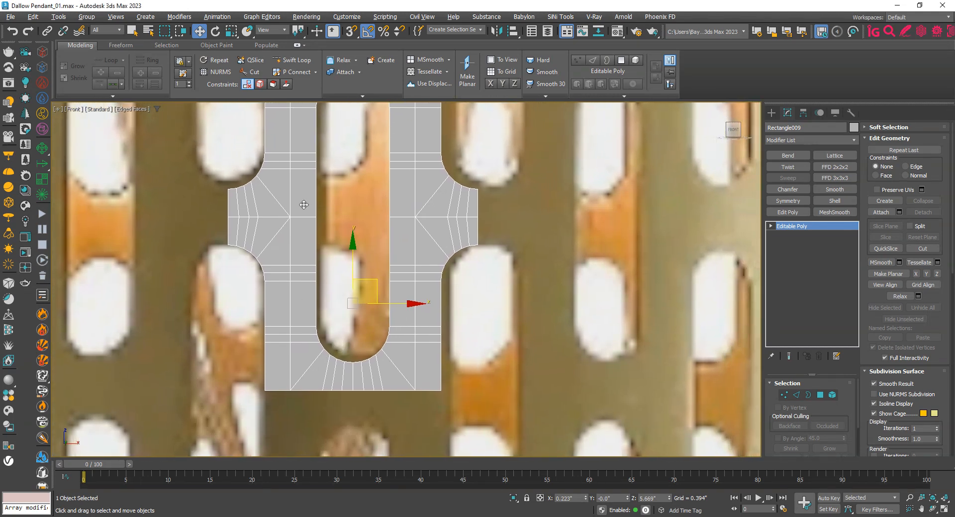
Turn on vertex snapping and try cloning the tile to the right from its lower-left corner
click(351, 33)
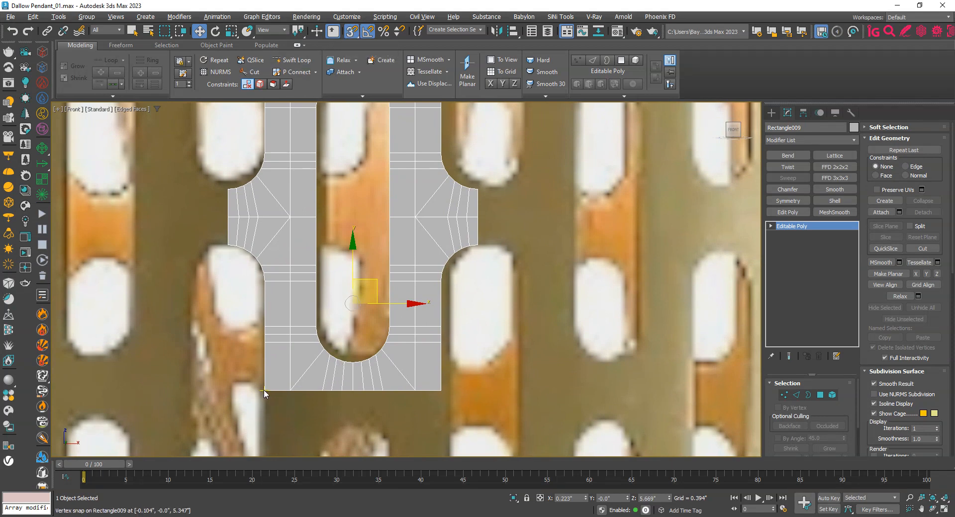
middle_drag(271, 385, 273, 379)
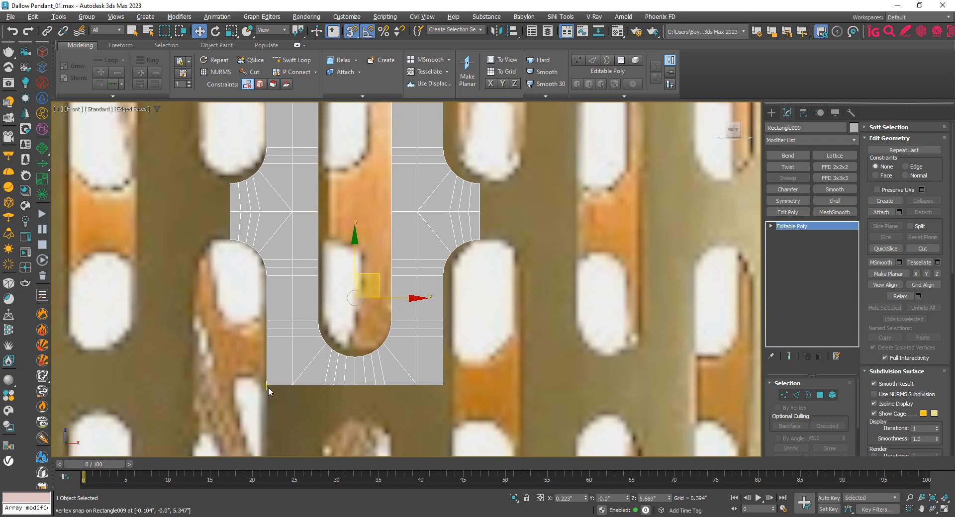
middle_drag(265, 387, 265, 393)
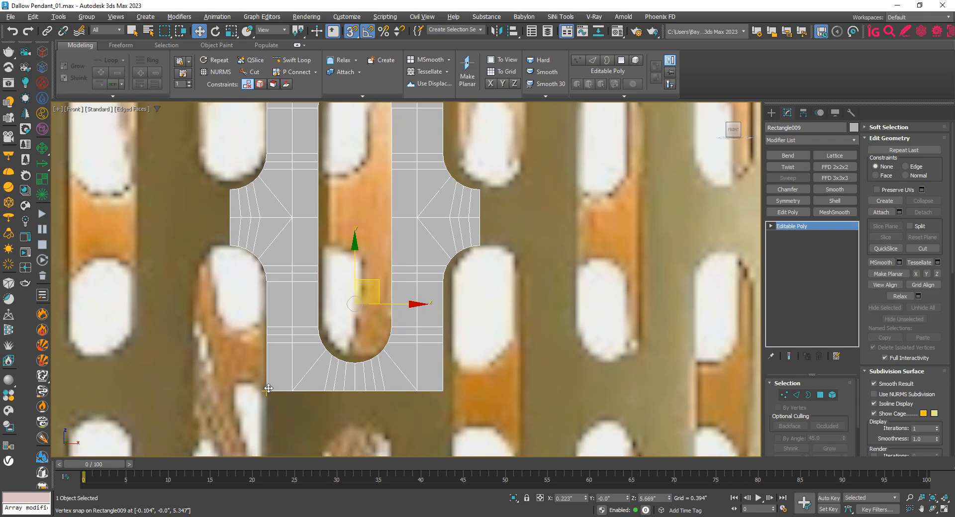
mouse_move(268, 388)
shift+mouse_down()
mouse_move(321, 400)
mouse_move(460, 400)
mouse_move(504, 342)
mouse_move(493, 377)
mouse_move(526, 385)
mouse_move(517, 392)
shift+mouse_up()
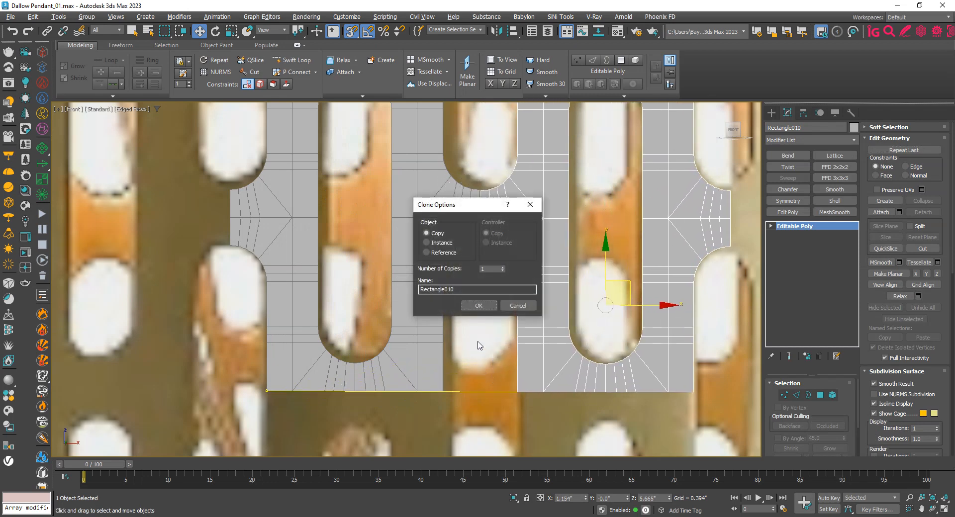
click(523, 309)
Clone the tile rightward as 60 instances, snapping the left arm's lower corner to the right arm's matching corner
middle_drag(343, 307, 332, 320)
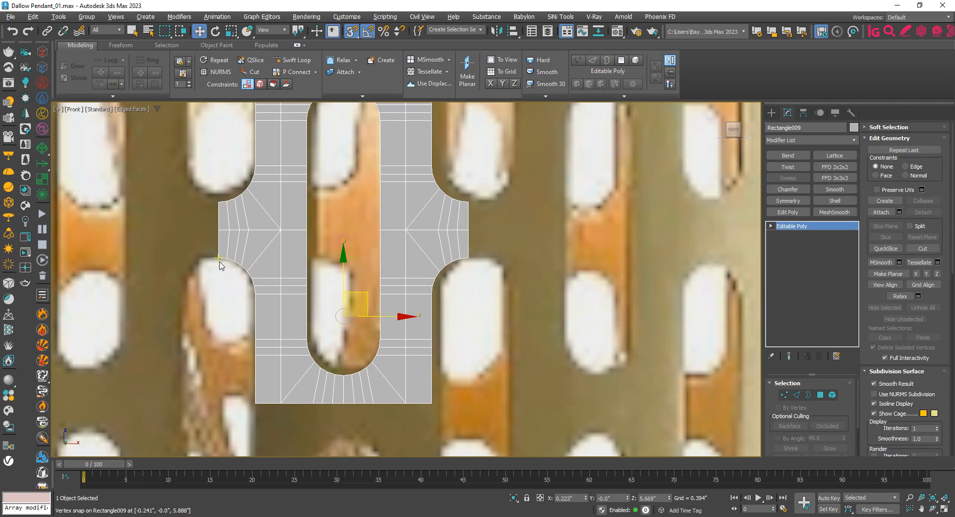
mouse_move(219, 257)
shift+mouse_down()
mouse_move(513, 298)
mouse_move(474, 256)
shift+mouse_up()
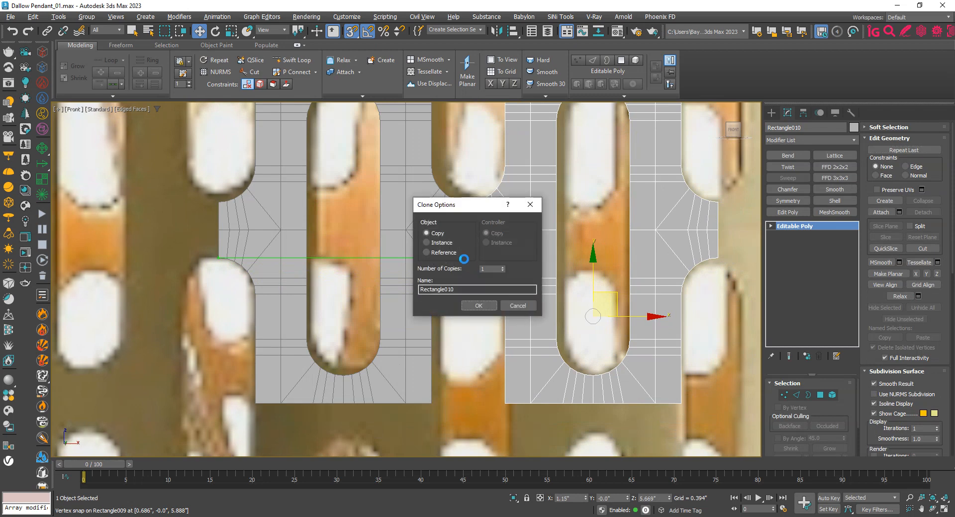
click(441, 243)
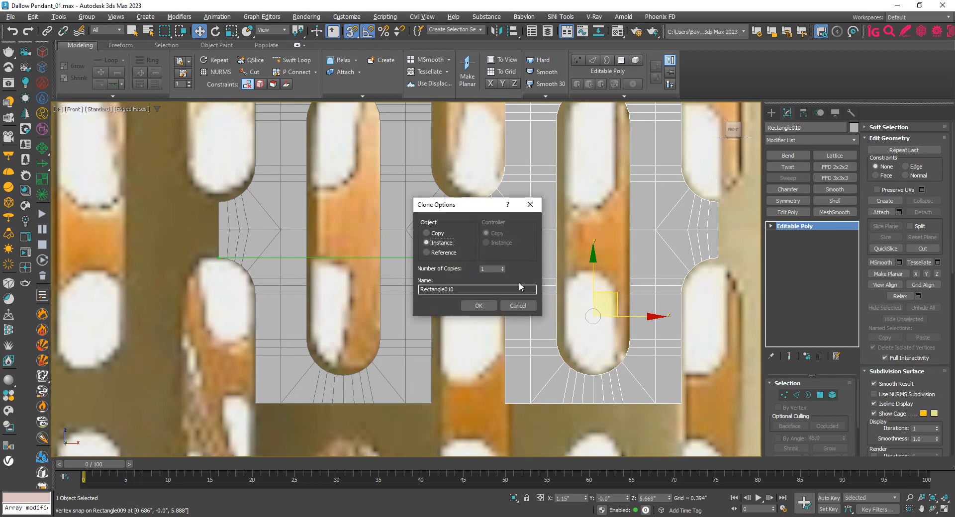
double_click(490, 268)
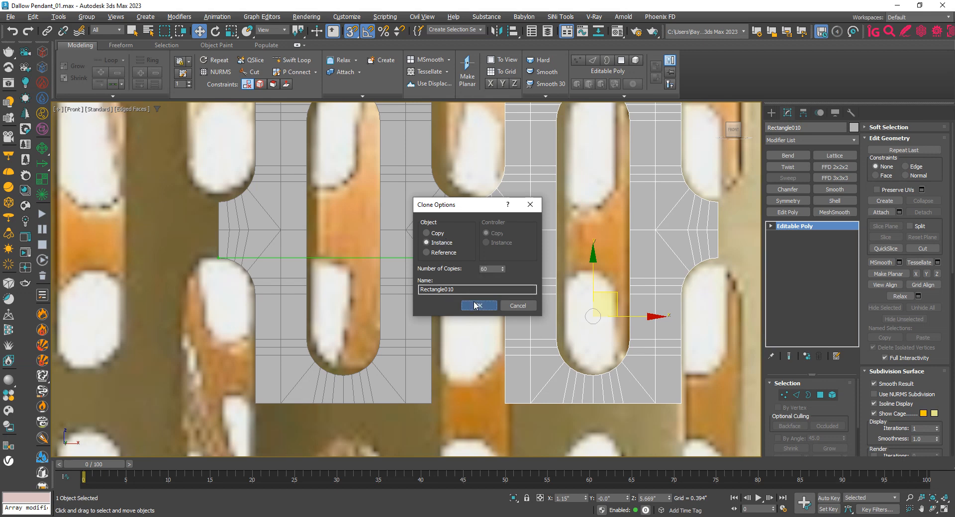
click(476, 305)
scroll(255, 326, down, 10)
scroll(256, 328, down, 6)
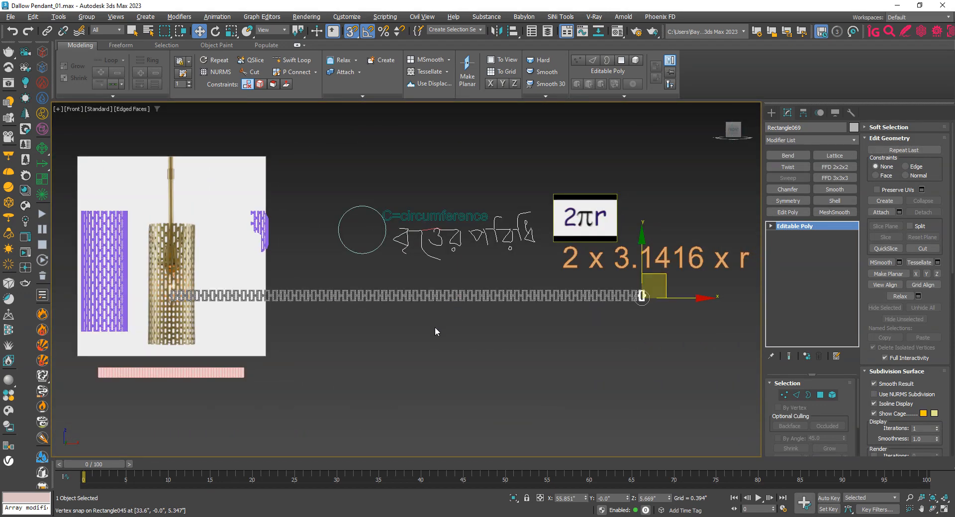
Delete the last 25 tiles at the right end of the row
middle_drag(430, 331, 425, 336)
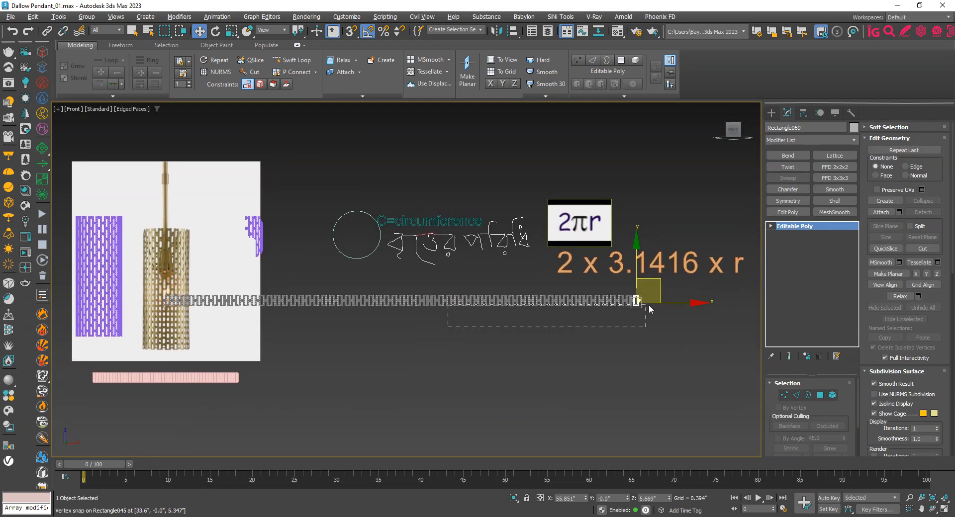
drag(649, 304, 664, 293)
key(Delete)
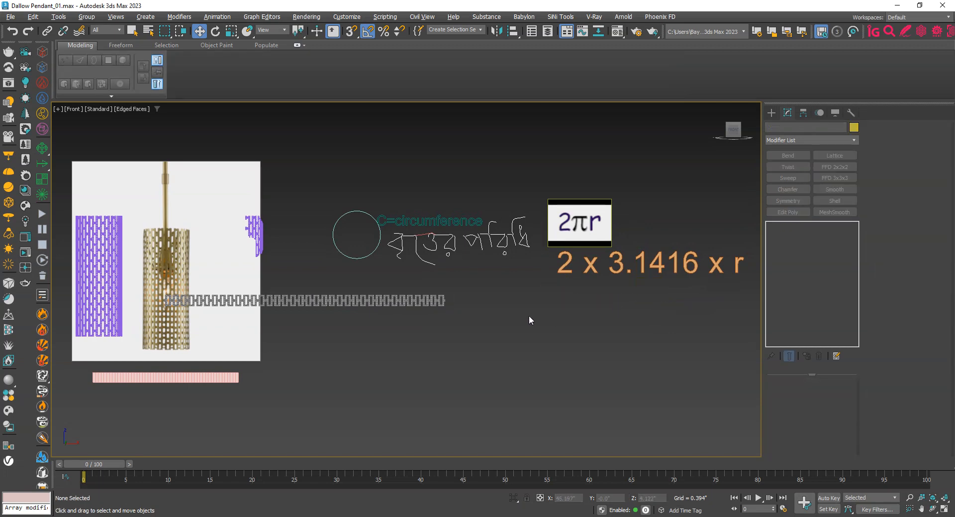
Select all instances of the row's last tile
scroll(354, 314, up, 5)
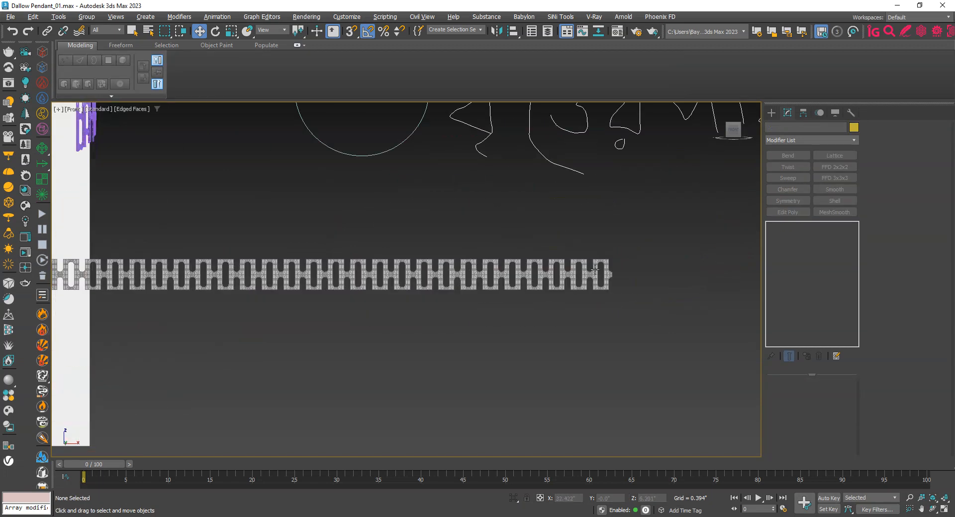
click(595, 270)
mouse_move(243, 153)
middle_down()
mouse_move(272, 183)
mouse_move(308, 184)
middle_up()
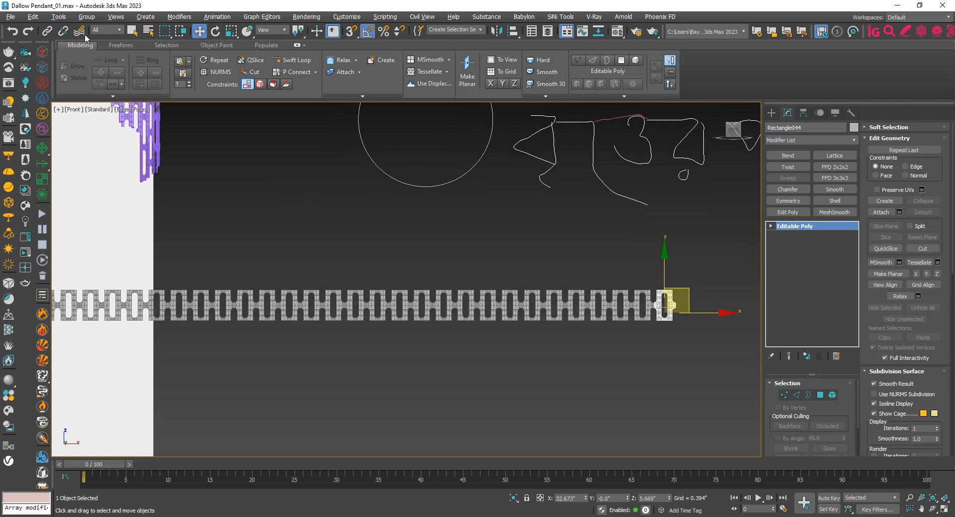
click(33, 18)
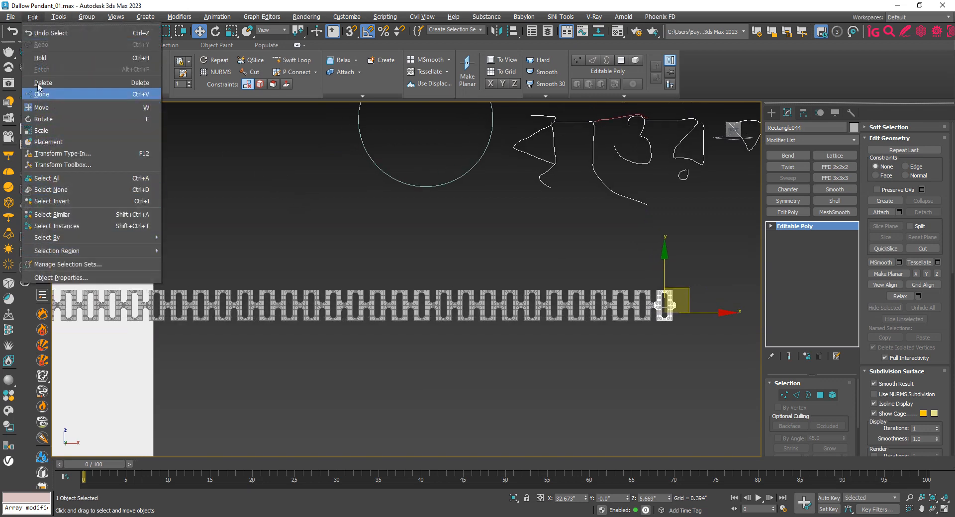
click(648, 326)
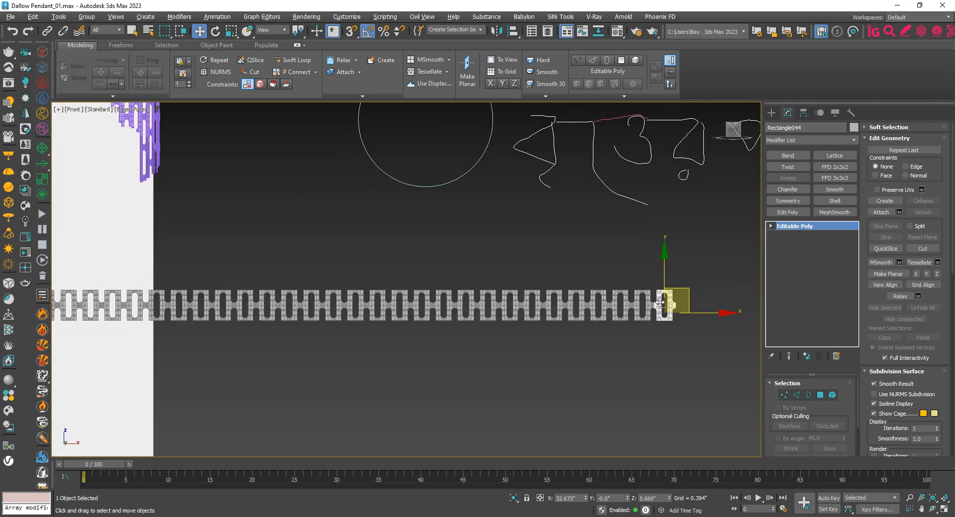
click(33, 17)
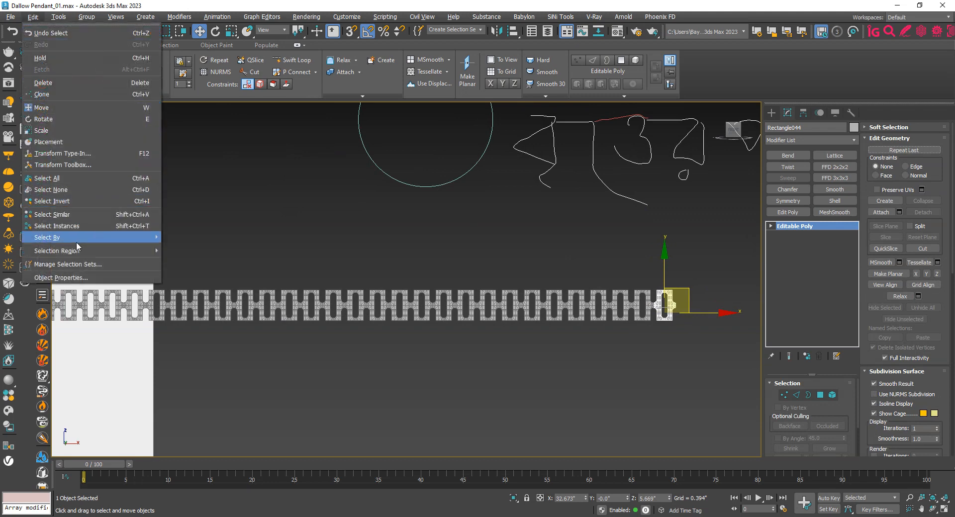
click(65, 231)
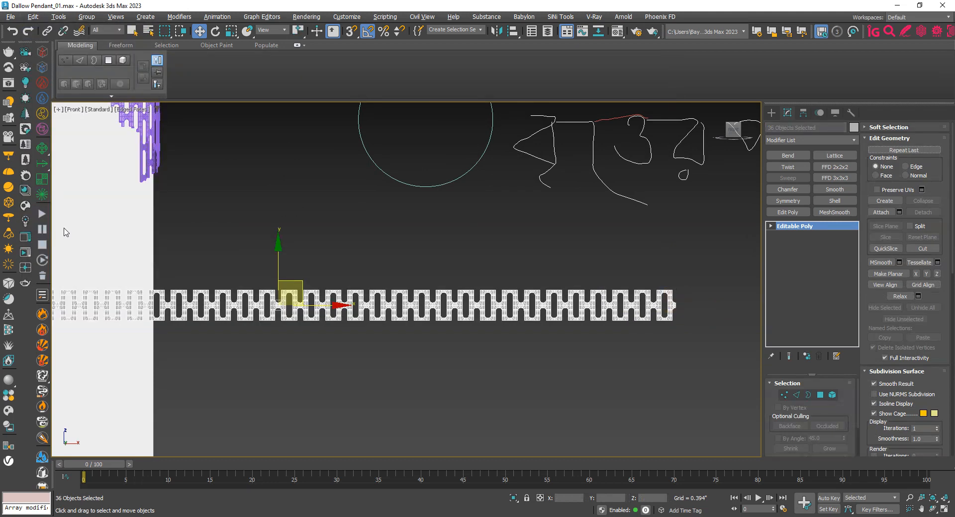
middle_drag(208, 321, 462, 332)
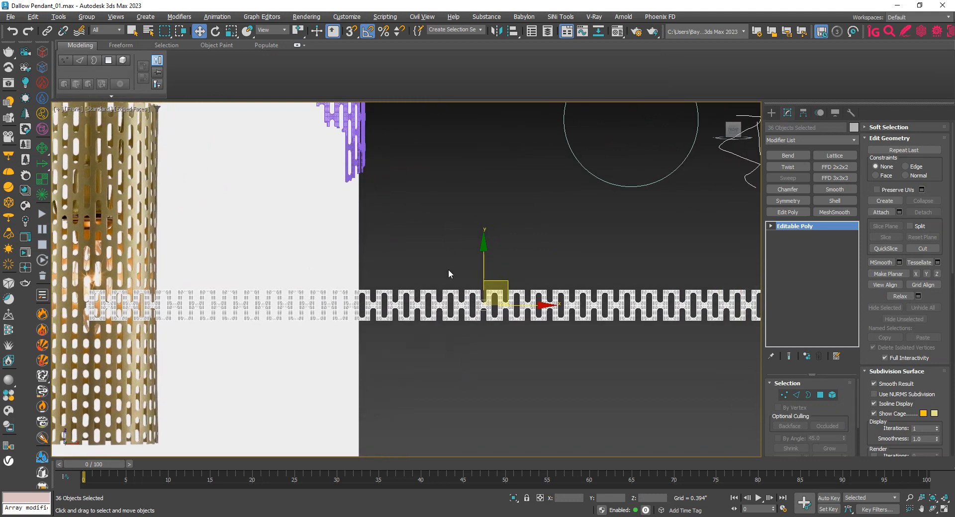
Clone the selected row upward as 50 instances, snapping its lower-edge vertex to the row's upper edge
scroll(449, 313, up, 10)
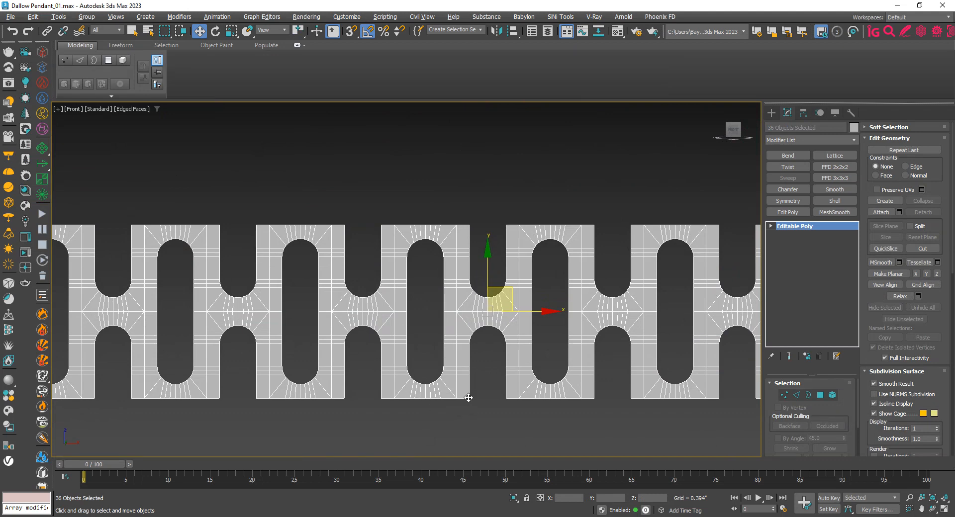
key(s)
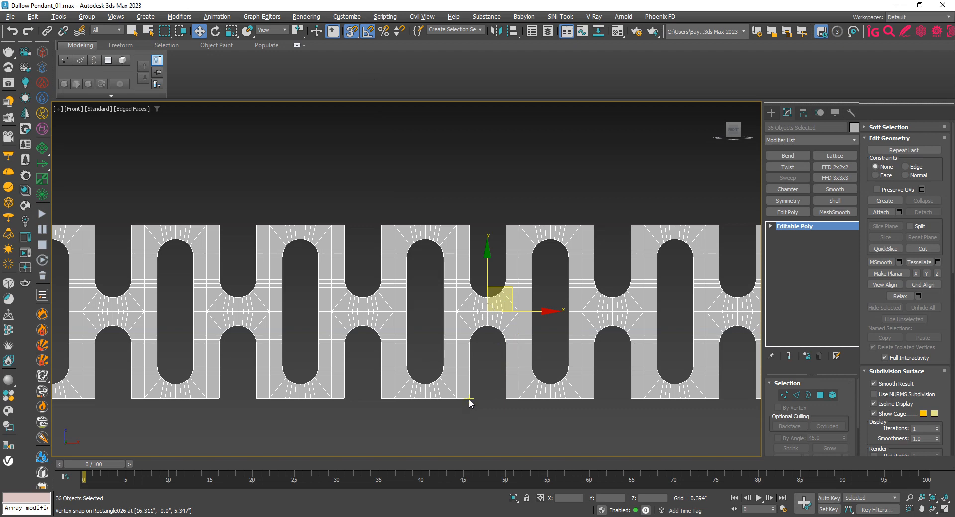
middle_drag(470, 399, 471, 397)
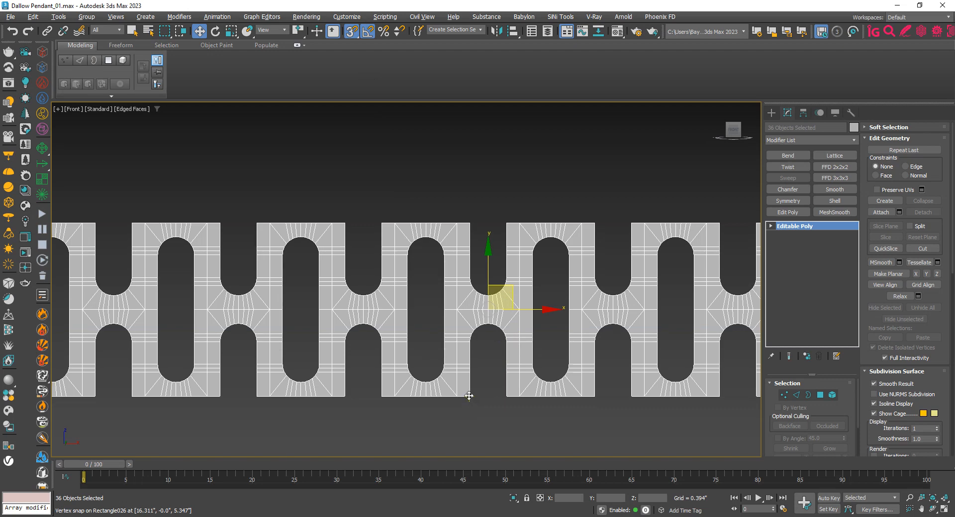
mouse_move(469, 395)
shift+mouse_down()
mouse_move(468, 199)
mouse_move(468, 219)
shift+mouse_up()
click(447, 243)
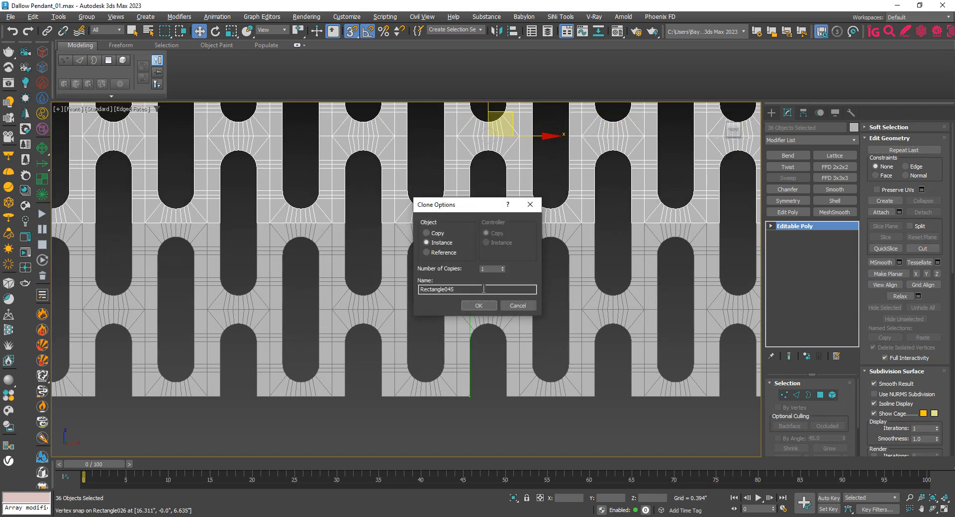
double_click(488, 269)
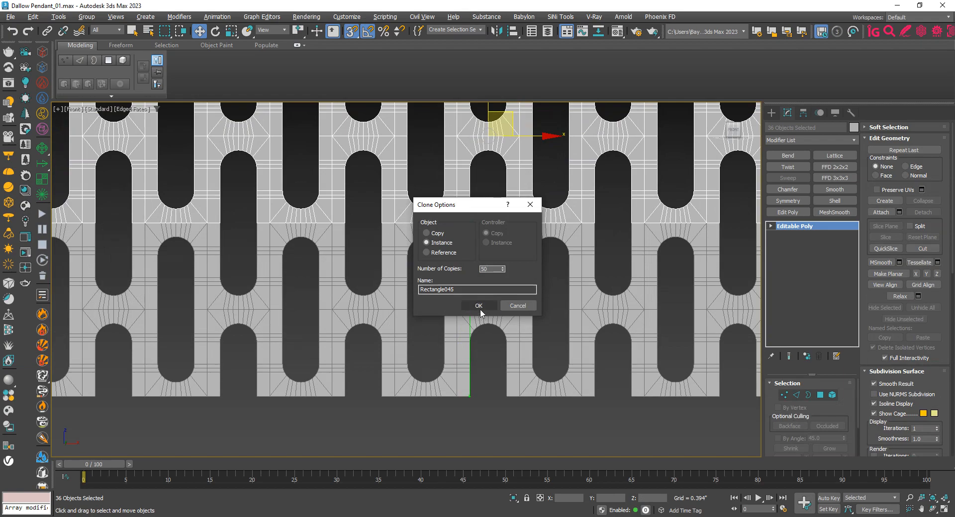
click(492, 305)
scroll(457, 341, down, 8)
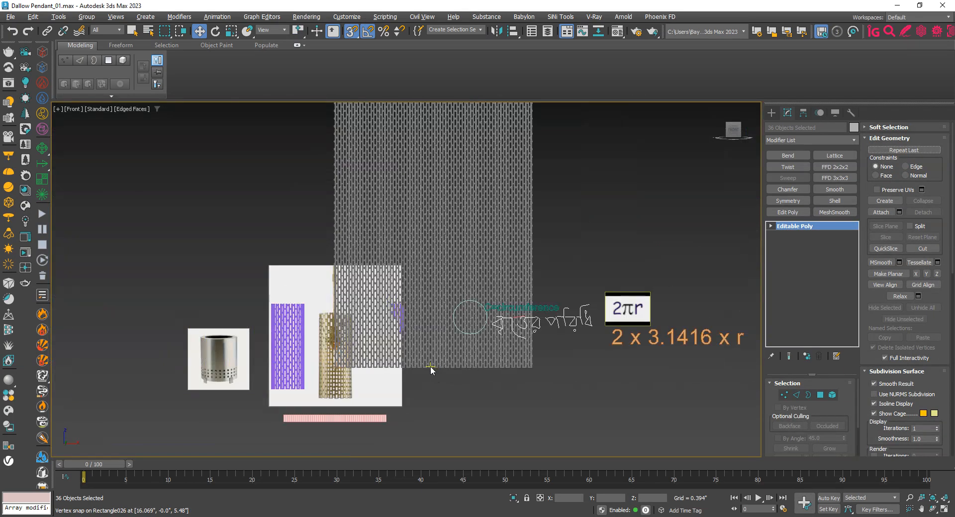
scroll(406, 361, down, 2)
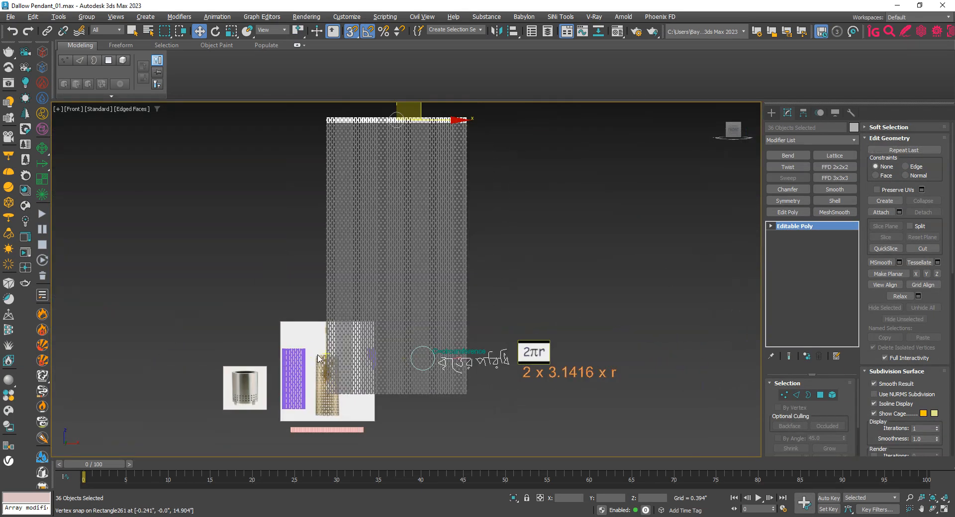
Delete the surplus upper rows of the tile sheet, keeping about the lower two-fifths of its height
middle_drag(375, 224, 366, 247)
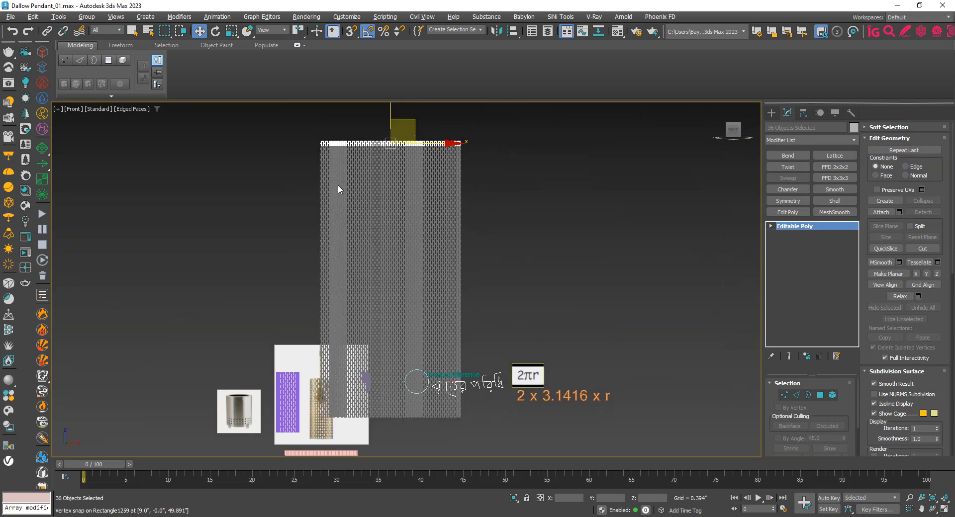
drag(533, 271, 553, 299)
click(554, 297)
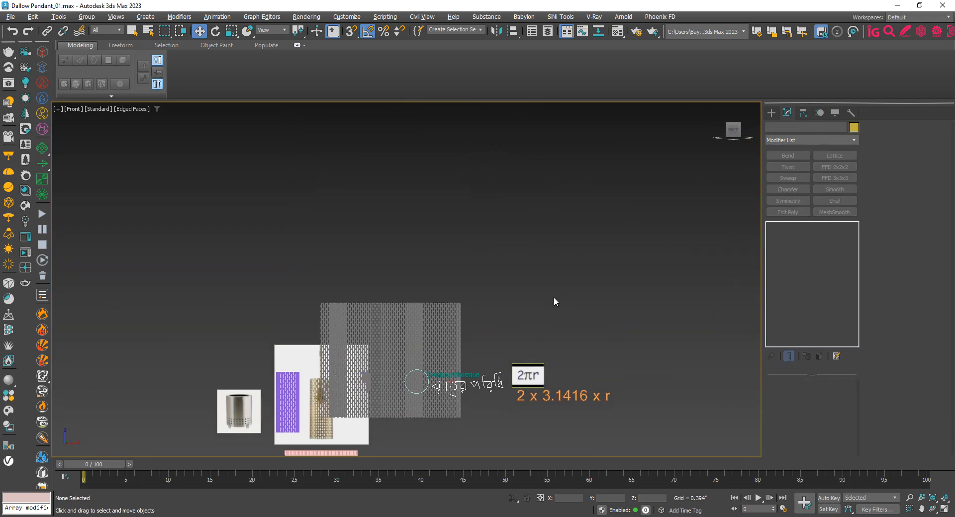
Compare the trimmed sheet's rows and slot pattern with the perforated brass shade in the reference image
scroll(416, 362, up, 4)
middle_drag(416, 362, 382, 341)
middle_drag(315, 250, 302, 255)
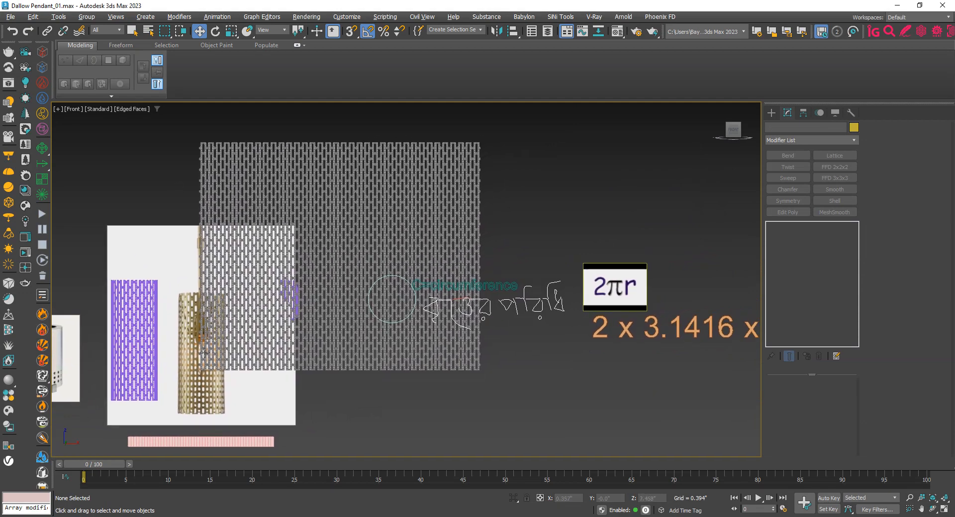
scroll(205, 352, up, 2)
scroll(204, 353, up, 2)
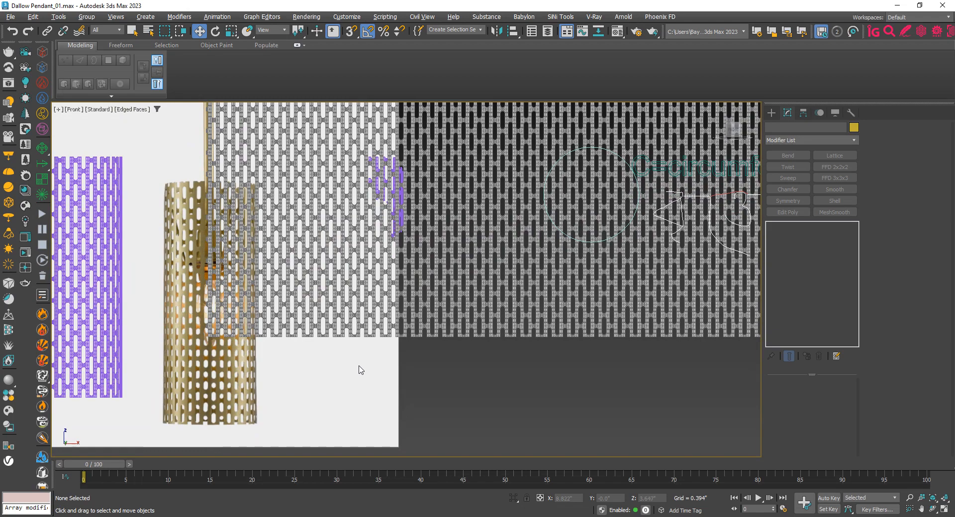
middle_drag(294, 333, 305, 281)
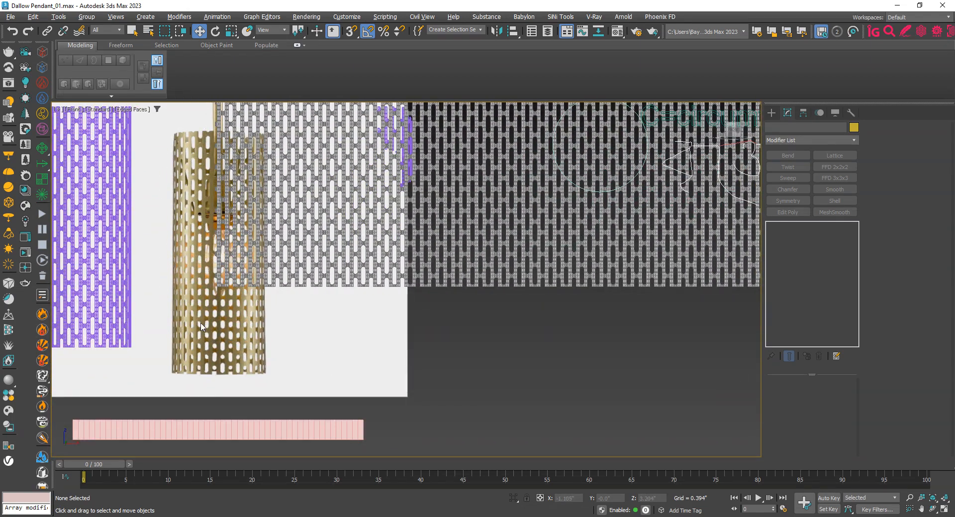
scroll(204, 325, up, 3)
scroll(214, 323, down, 2)
scroll(219, 323, up, 4)
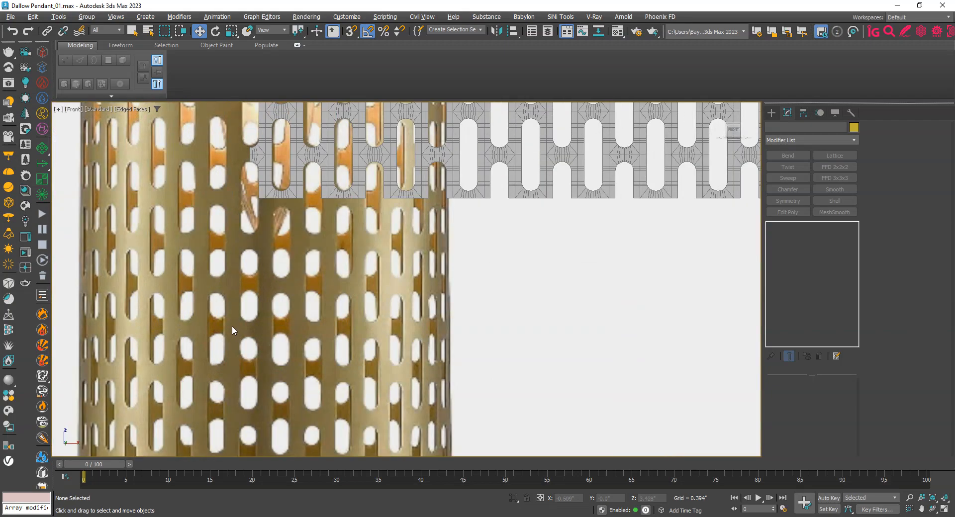
scroll(231, 326, down, 3)
scroll(427, 294, down, 3)
scroll(427, 295, up, 1)
scroll(413, 365, up, 3)
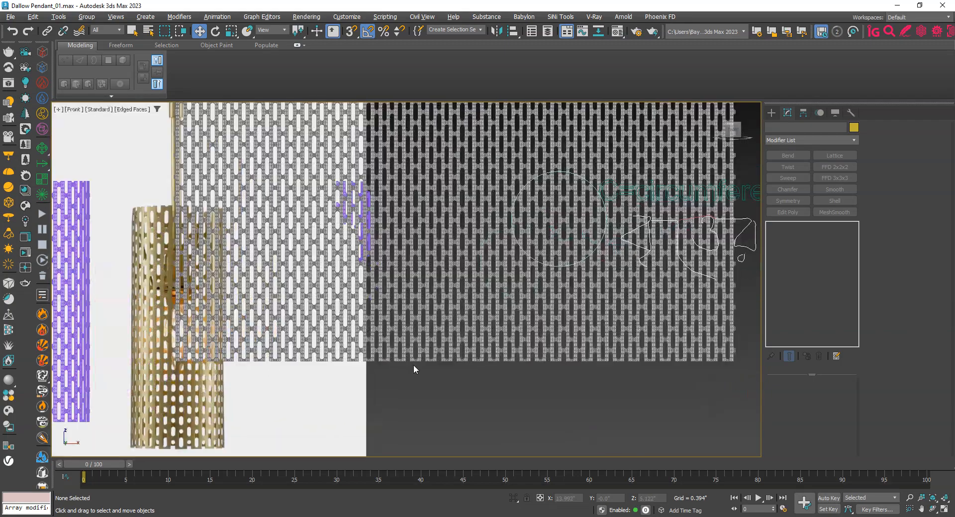
Select all instances of a sheet tile and move the whole sheet into the empty area below the reference images
scroll(414, 365, up, 2)
click(422, 349)
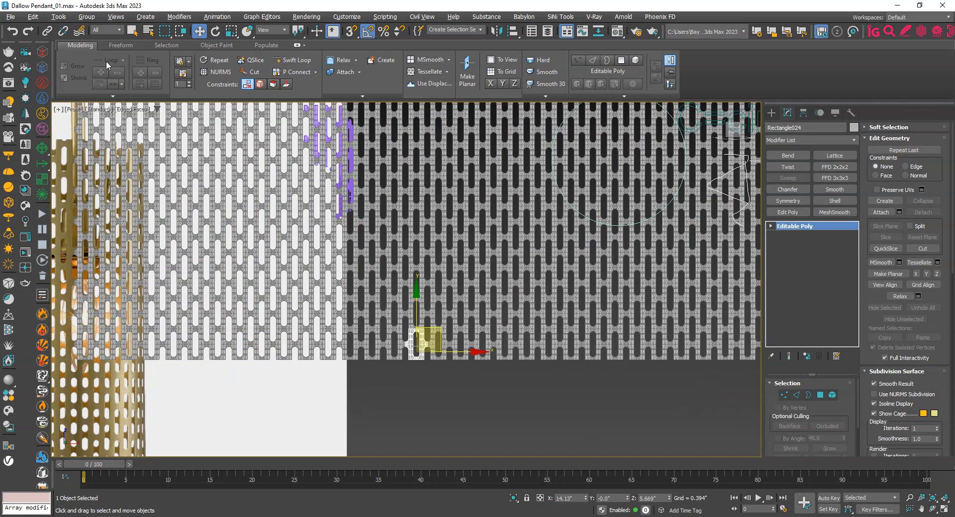
click(33, 16)
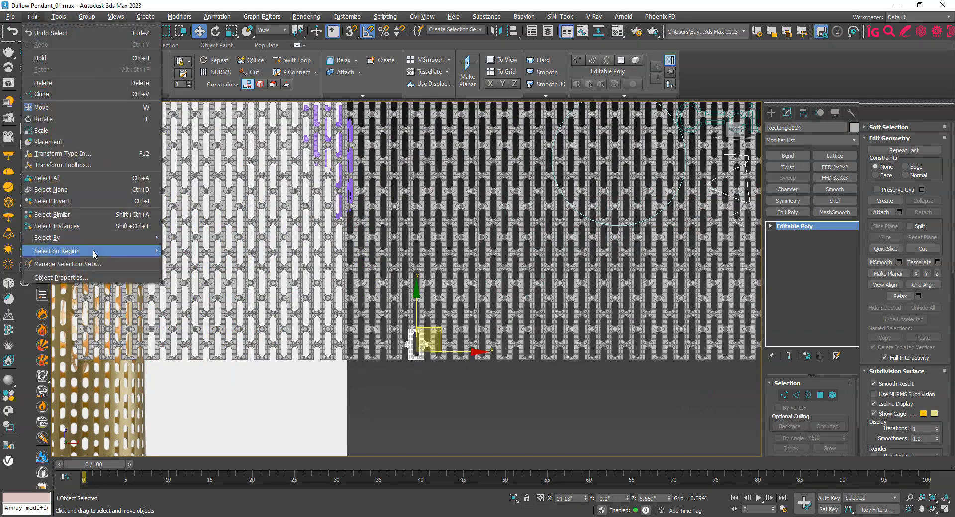
click(79, 225)
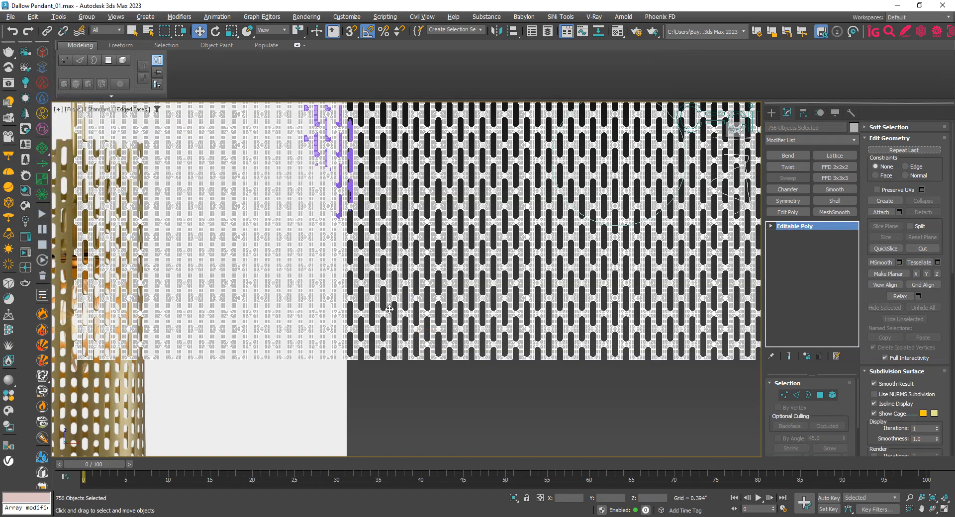
scroll(428, 276, down, 4)
mouse_move(428, 276)
middle_down()
mouse_move(404, 324)
mouse_move(426, 264)
middle_up()
scroll(426, 264, down, 3)
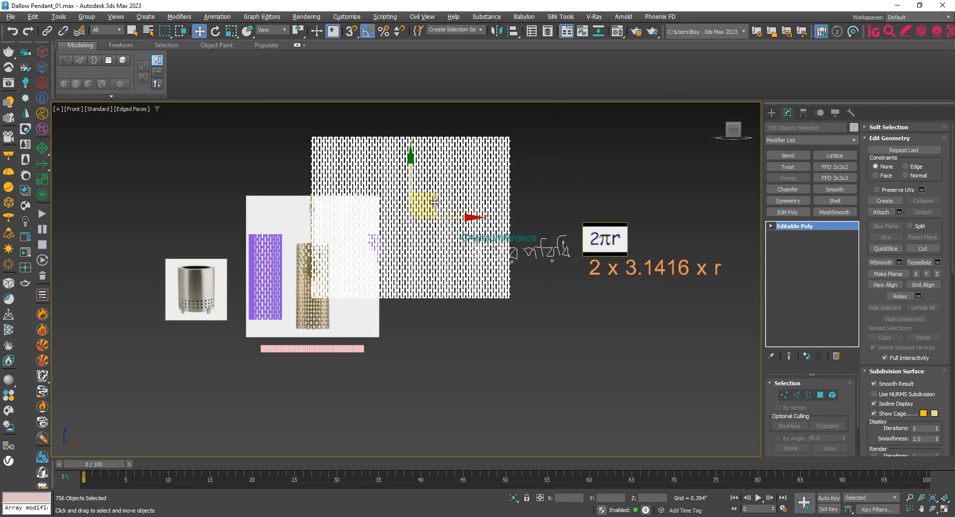
drag(432, 209, 523, 386)
middle_drag(524, 386, 489, 264)
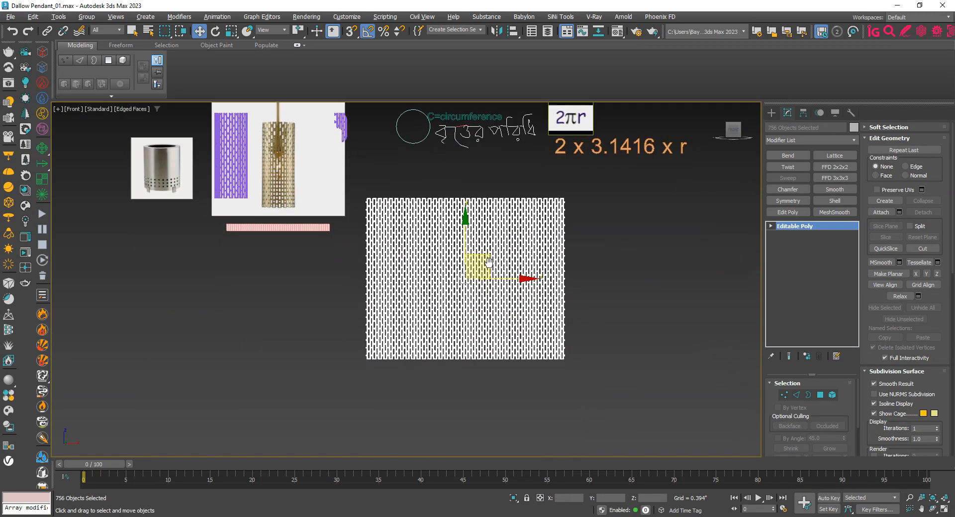
middle_drag(490, 356, 486, 355)
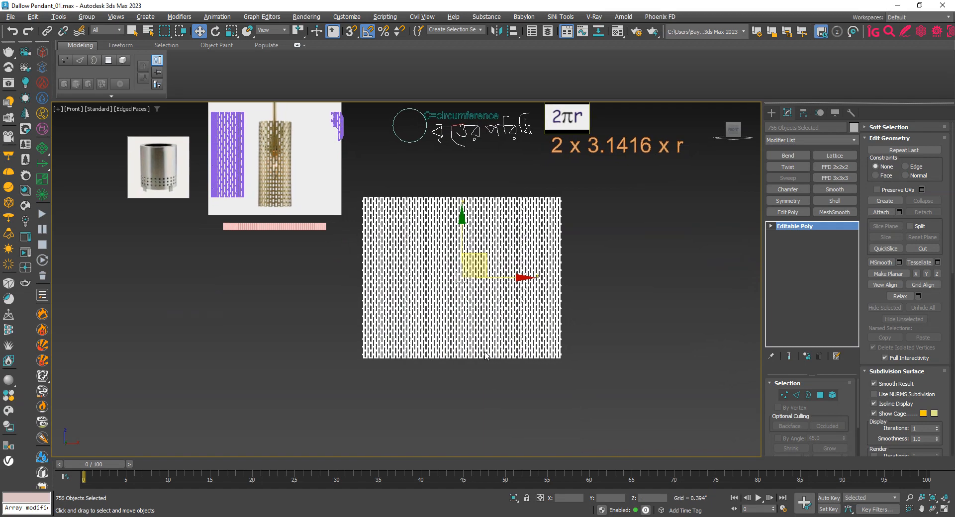
Isolate the tile sheet and make one of its middle tiles unique
scroll(486, 356, up, 8)
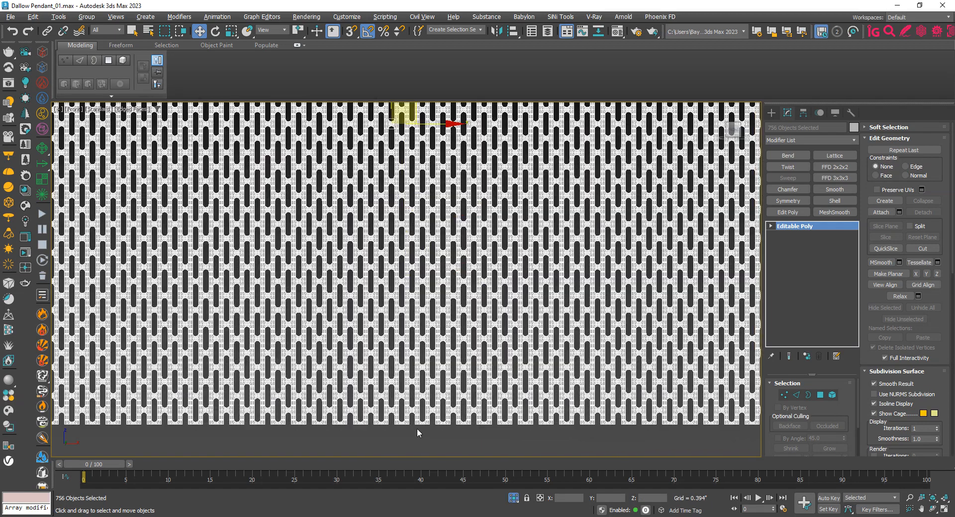
click(396, 222)
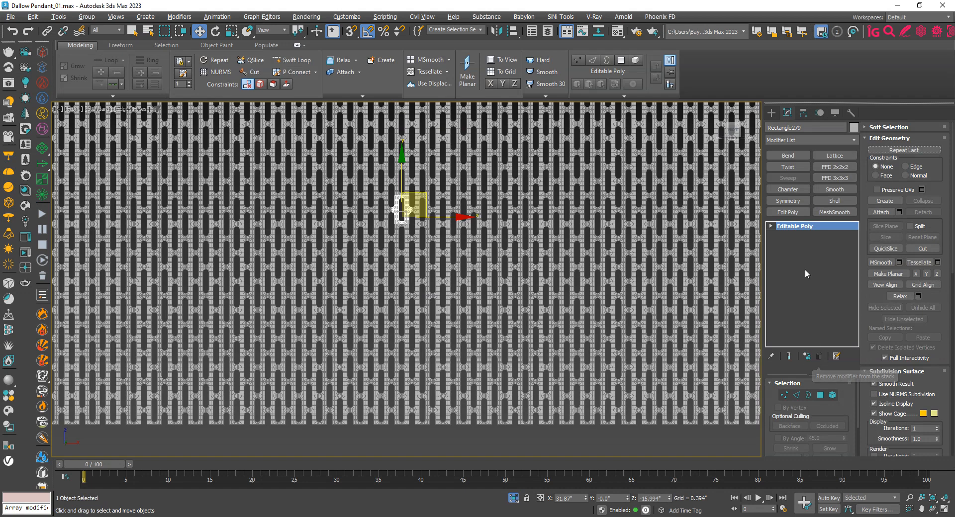
click(807, 356)
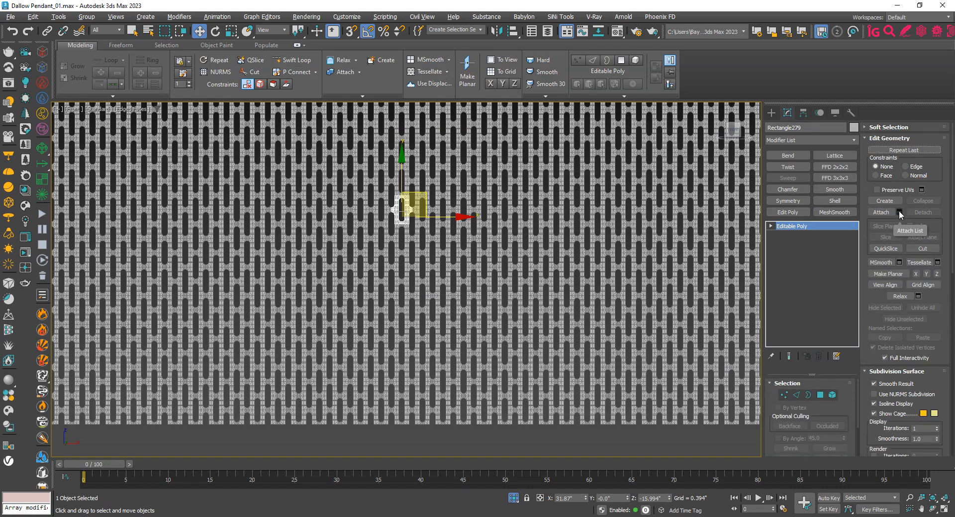
Attach all the other listed tile objects to the unique tile so the sheet becomes a single editable poly
click(899, 212)
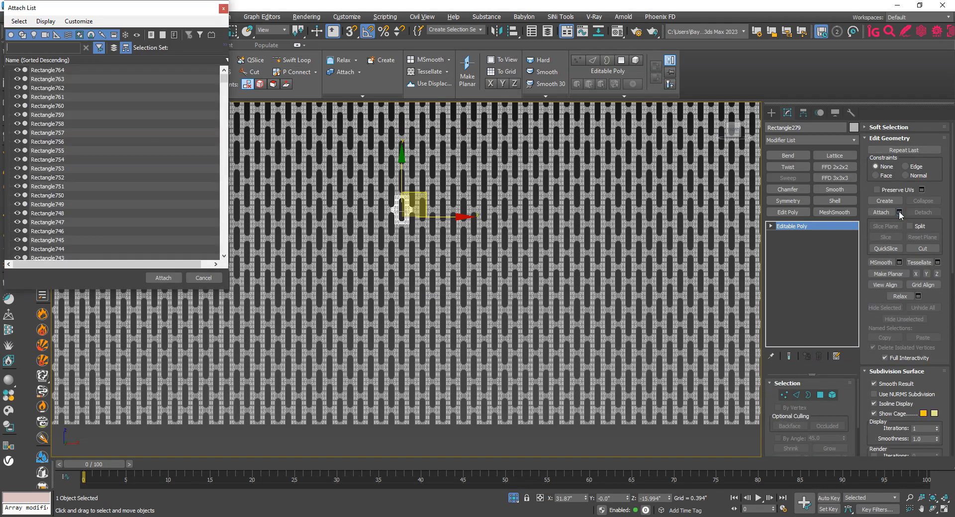
click(66, 115)
key(ctrl+a)
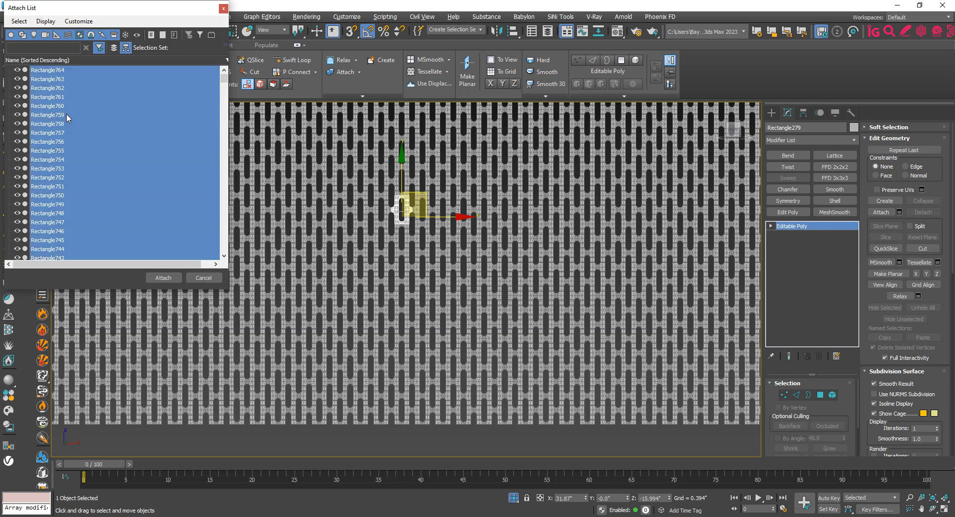
click(163, 278)
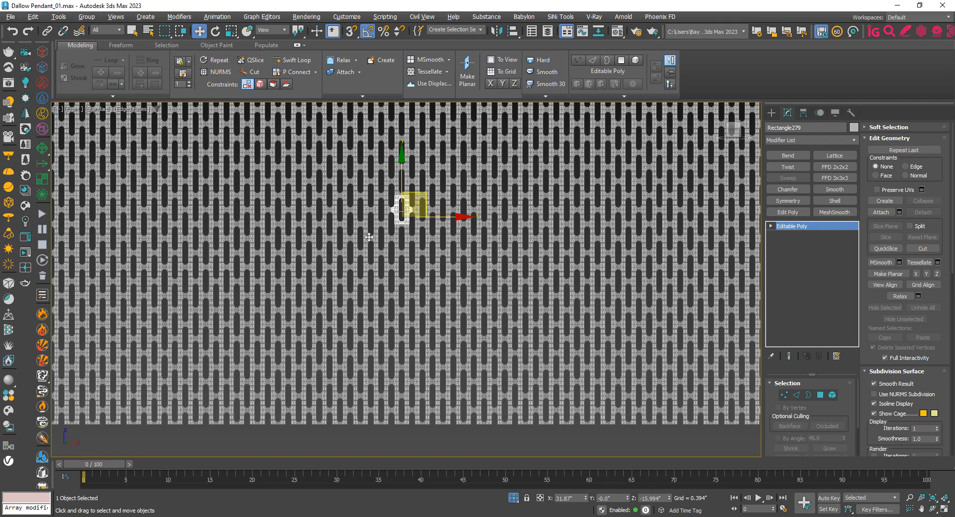
Inspect the attached sheet near its lower edge, selecting borders of several tiles to examine the seams between them
scroll(372, 258, down, 3)
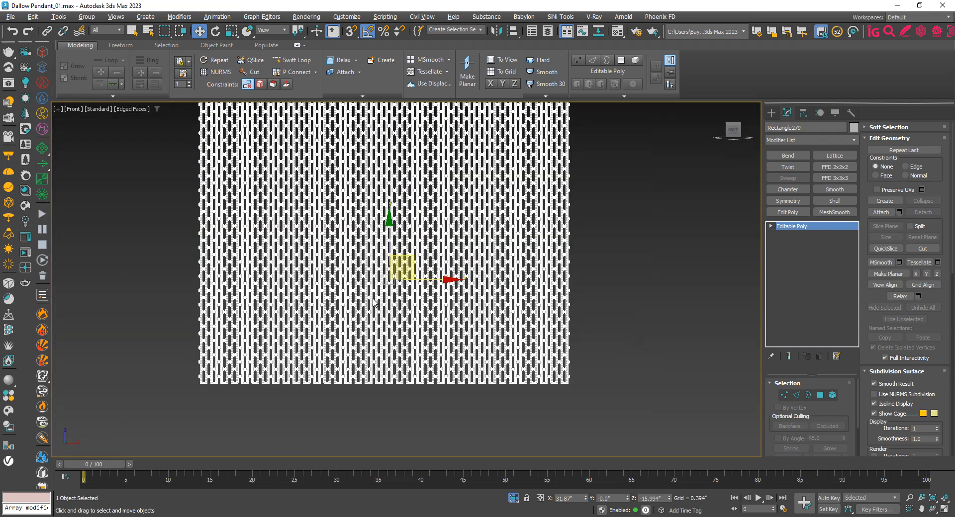
scroll(368, 384, up, 5)
scroll(362, 389, up, 8)
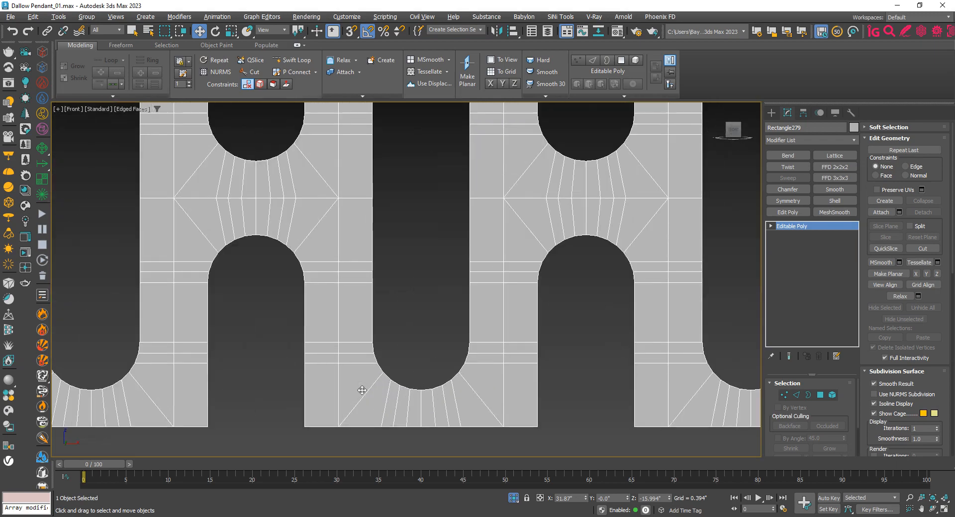
scroll(358, 380, down, 10)
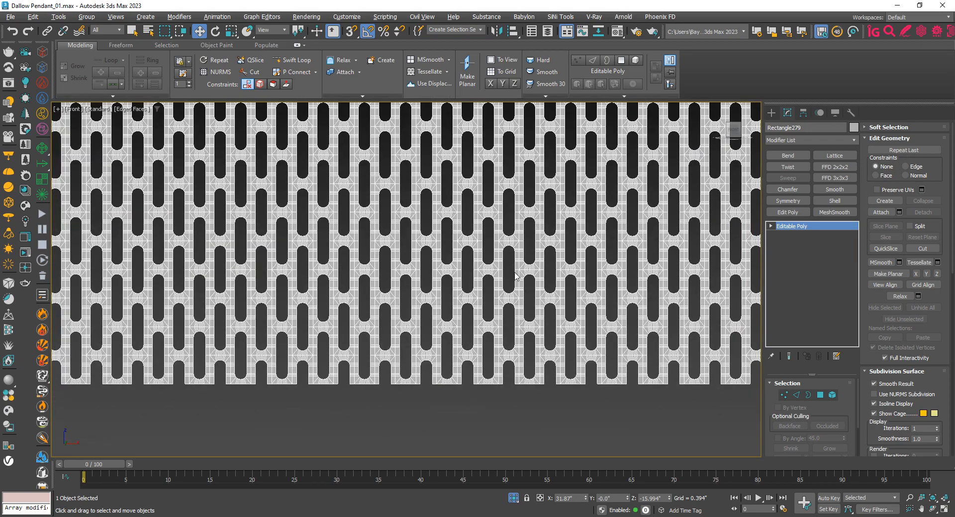
middle_drag(515, 276, 488, 349)
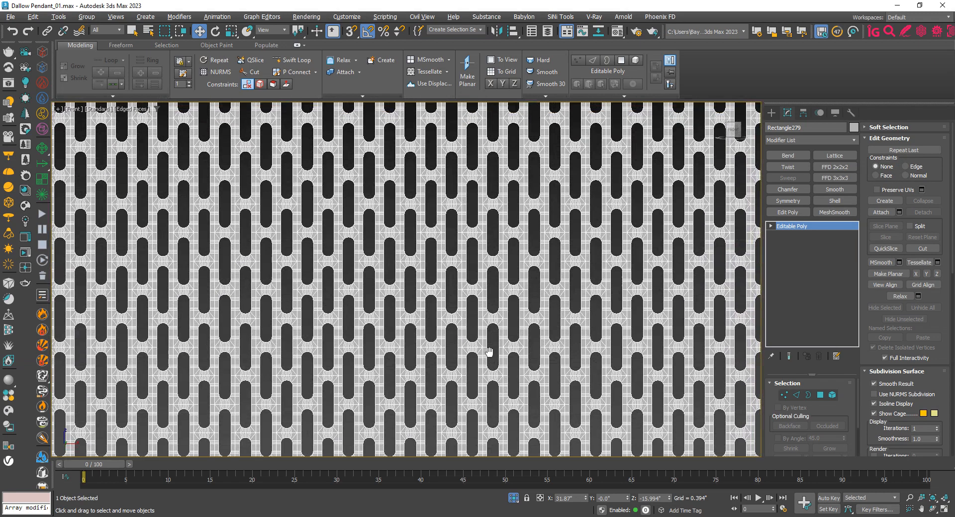
click(784, 394)
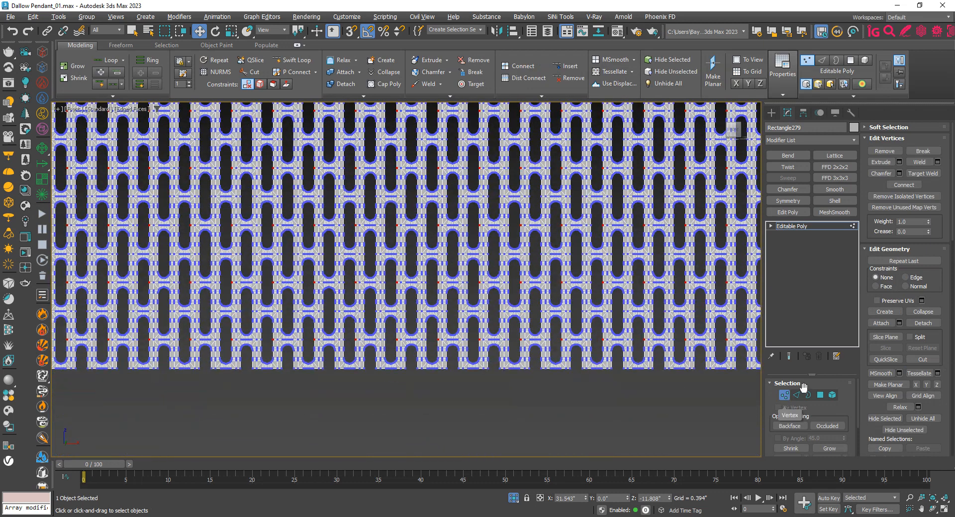
click(808, 395)
scroll(380, 354, up, 3)
scroll(382, 244, up, 6)
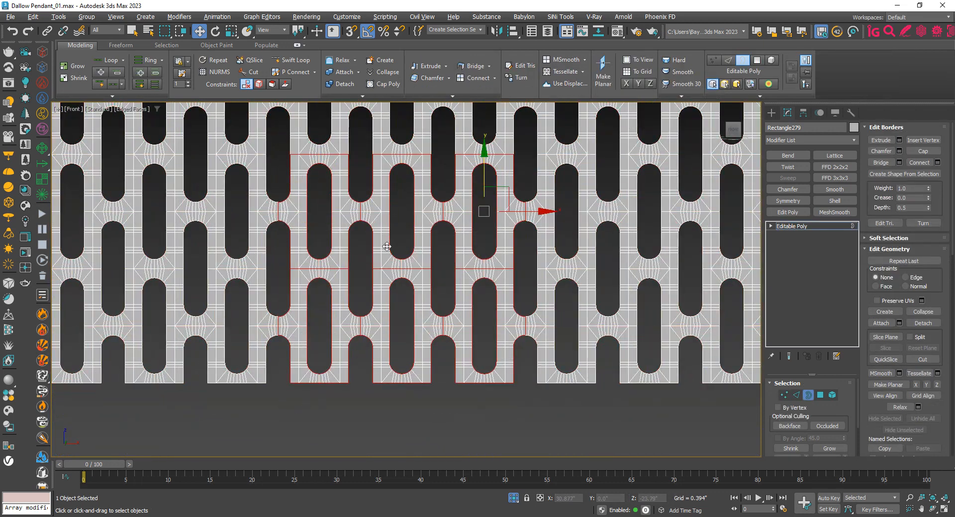
scroll(281, 262, down, 2)
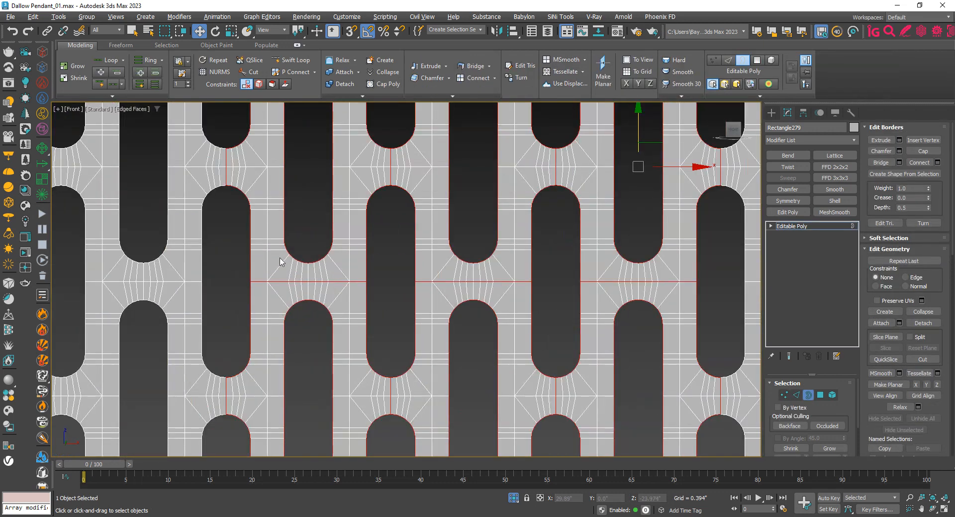
scroll(232, 152, up, 4)
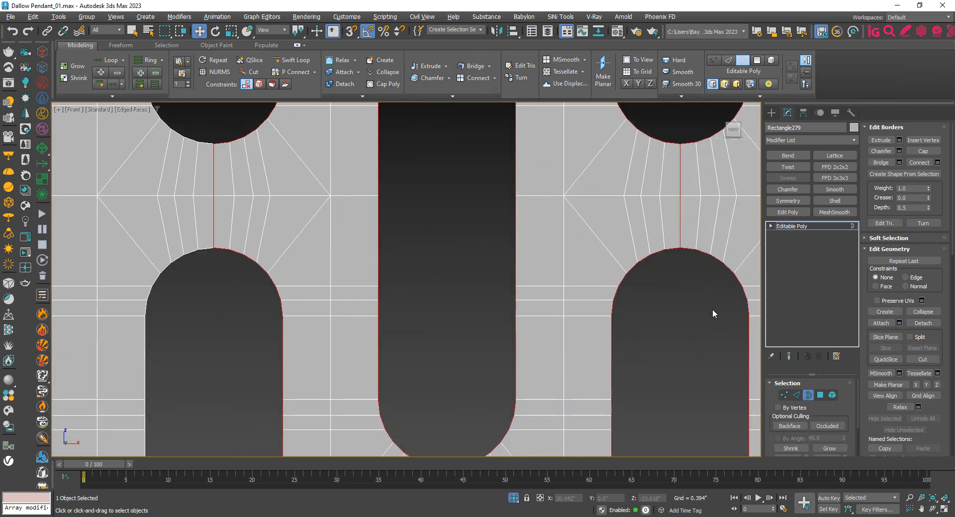
Add a Vertex Weld modifier to the attached tile sheet
click(783, 395)
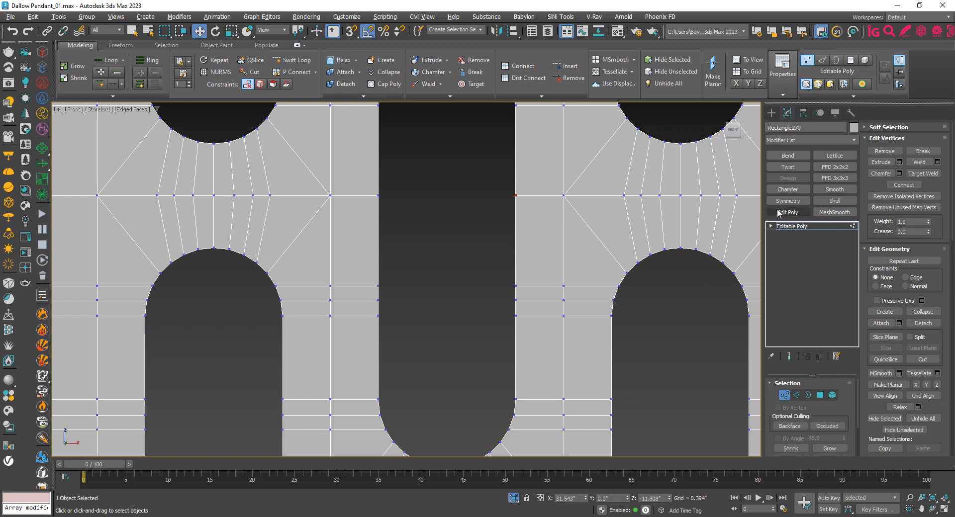
click(789, 226)
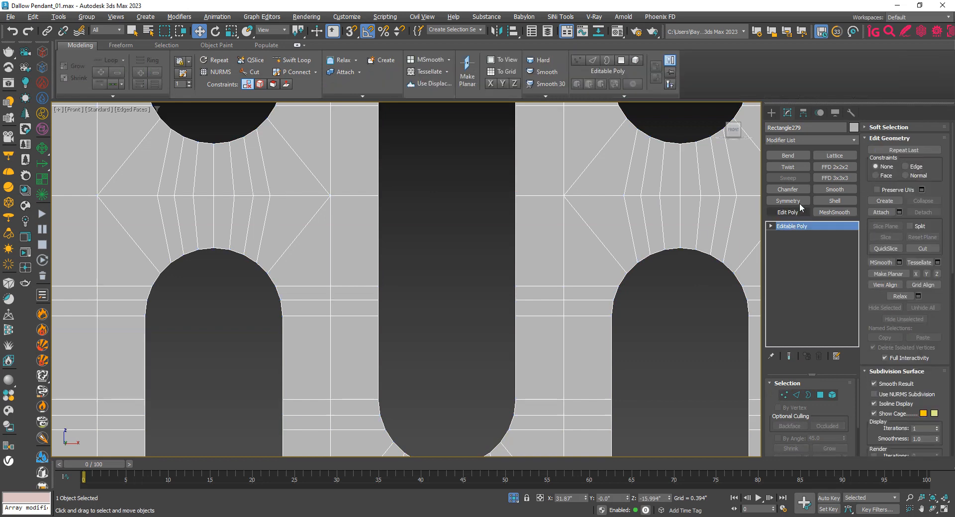
click(805, 138)
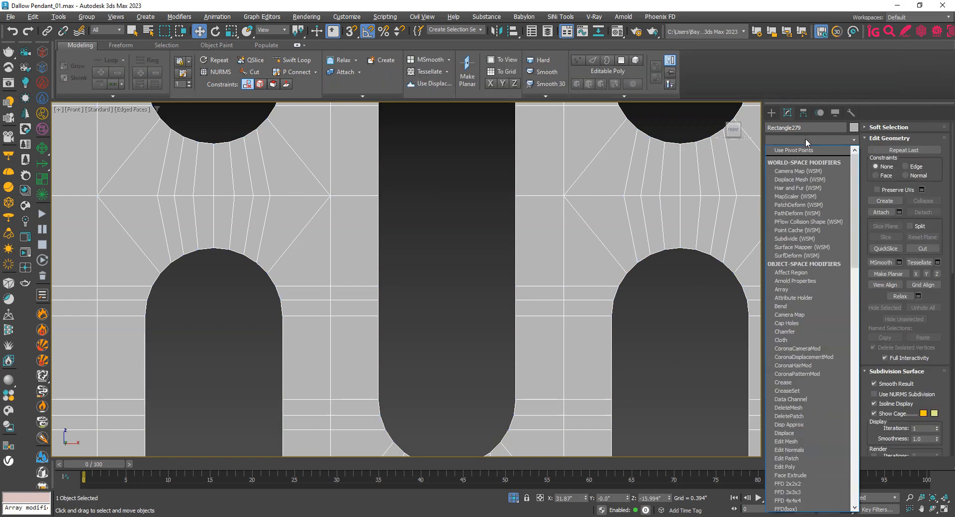
key(v)
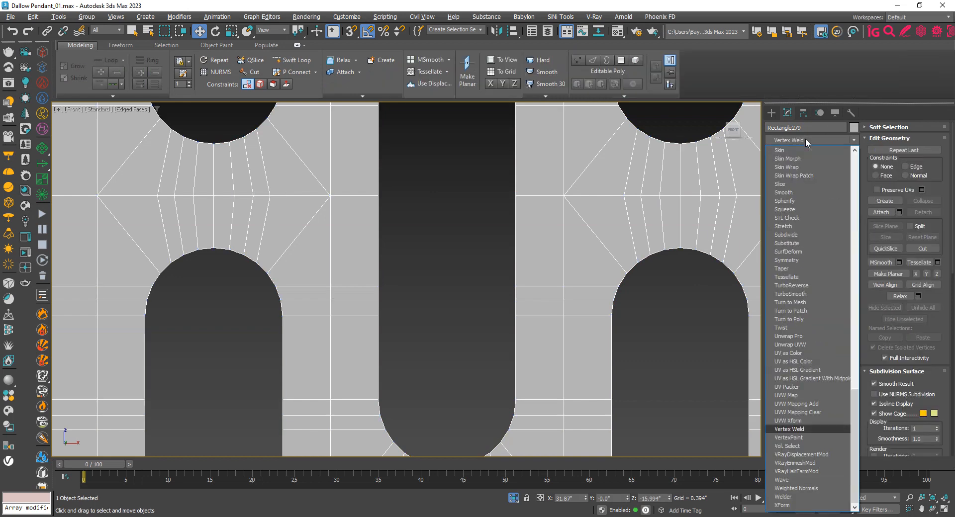
click(787, 429)
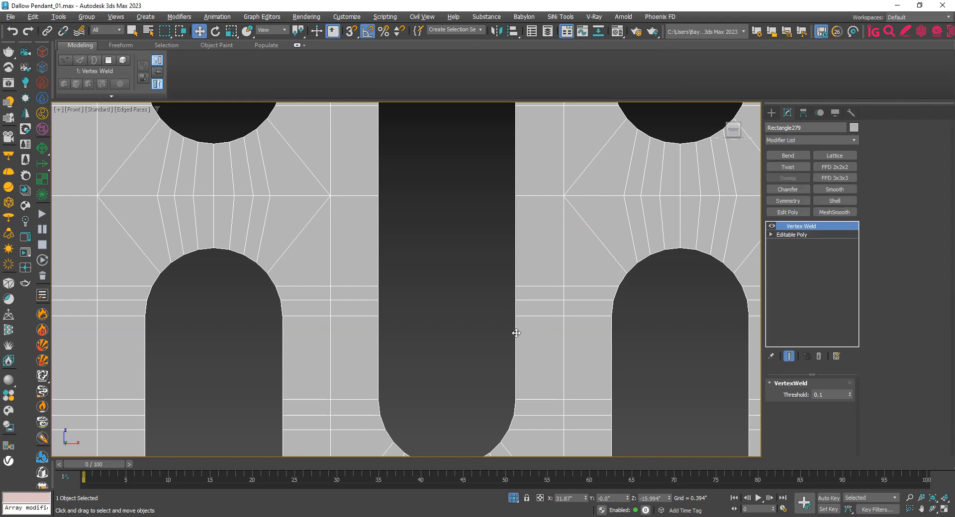
Compare the sheet at the Editable Poly and Vertex Weld levels, examining the vertices along the seams between tiles
scroll(516, 334, down, 5)
click(803, 234)
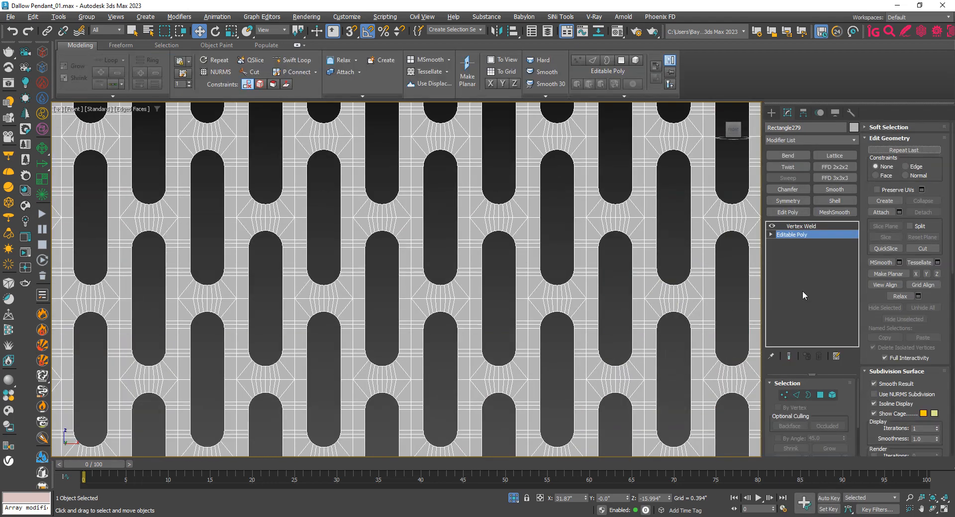
click(815, 226)
click(793, 235)
key(1)
middle_drag(491, 315, 460, 268)
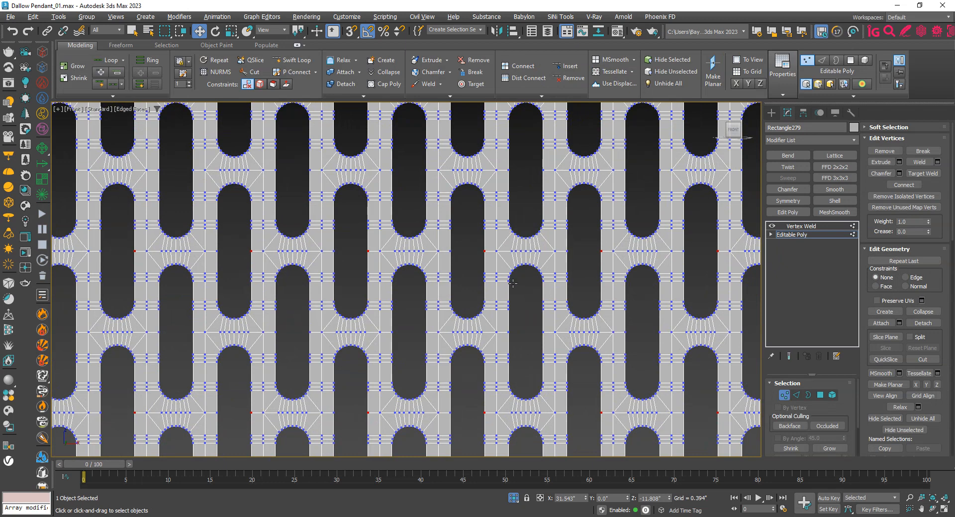
click(644, 332)
click(784, 395)
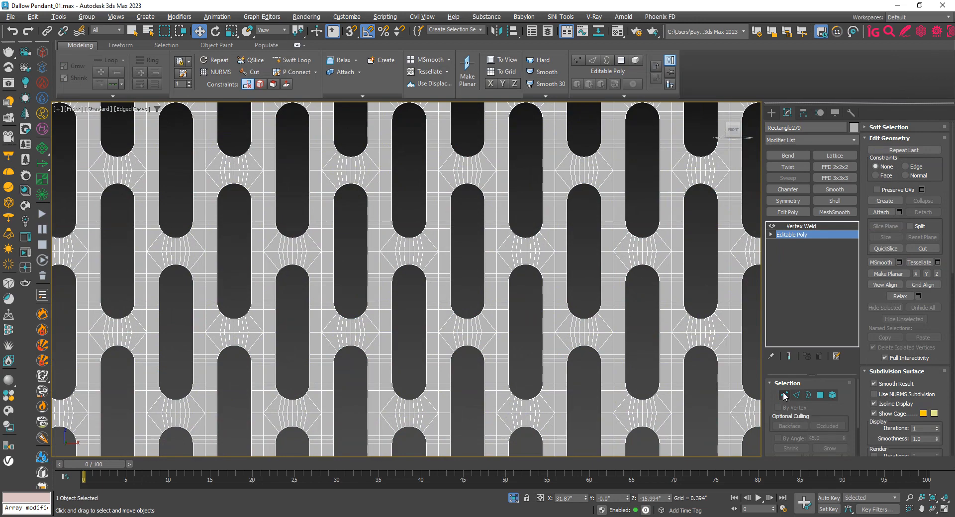
middle_drag(650, 314, 644, 316)
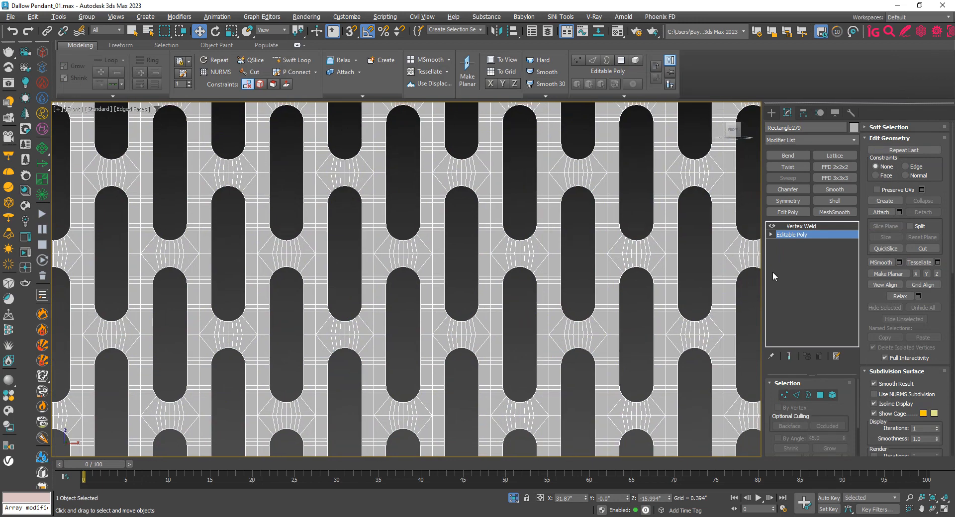
click(800, 227)
End the isolation of the sheet so the reference images are shown again
scroll(513, 266, down, 6)
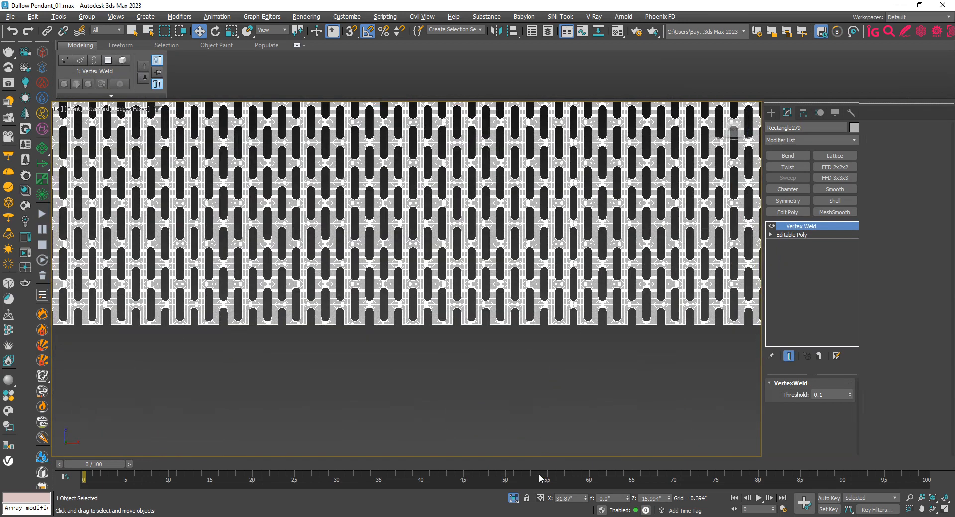
click(516, 500)
middle_drag(446, 292, 463, 333)
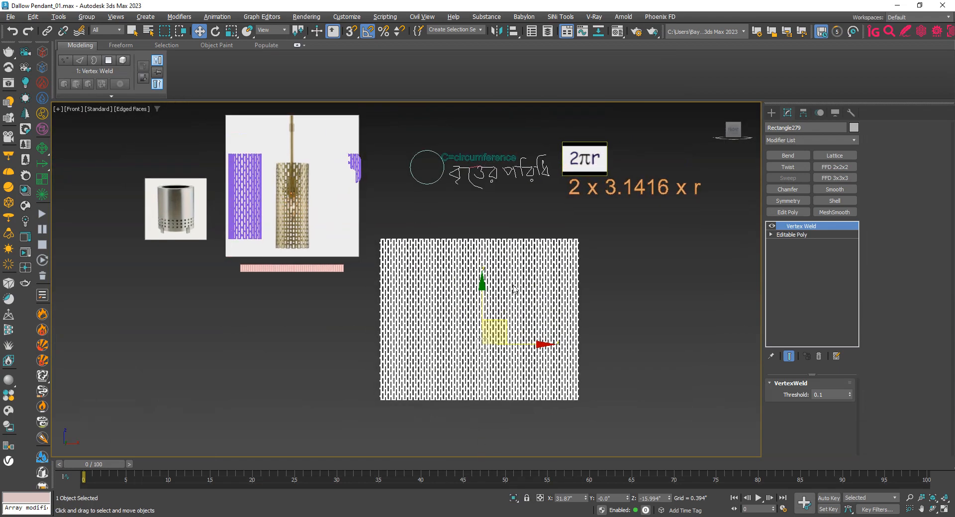
Add an Edit Poly modifier above Vertex Weld and select the outer border and several slot borders to check the welded seams
scroll(487, 323, up, 10)
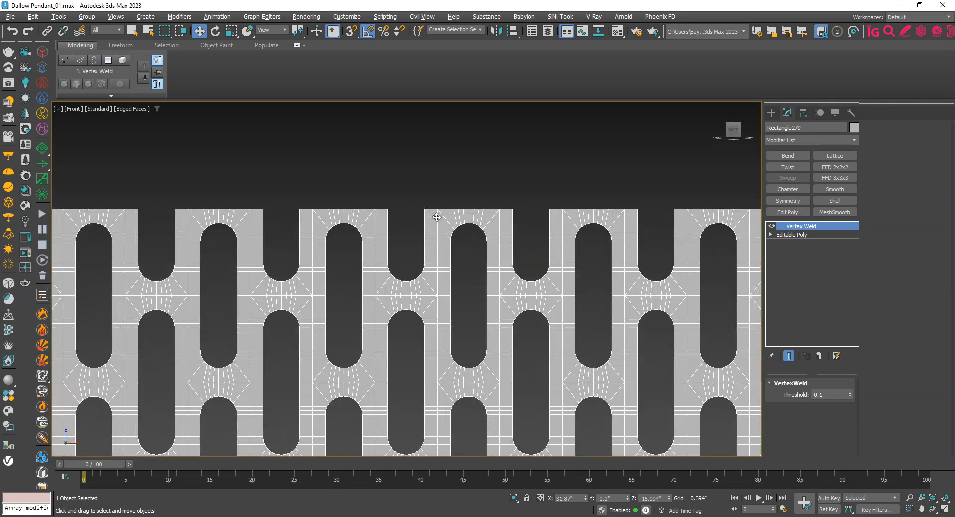
scroll(436, 217, up, 5)
click(788, 212)
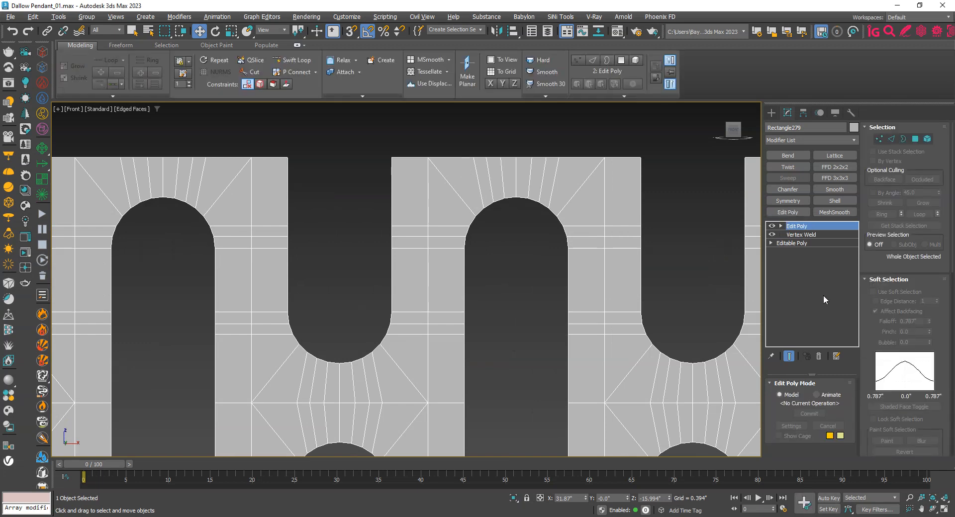
click(903, 138)
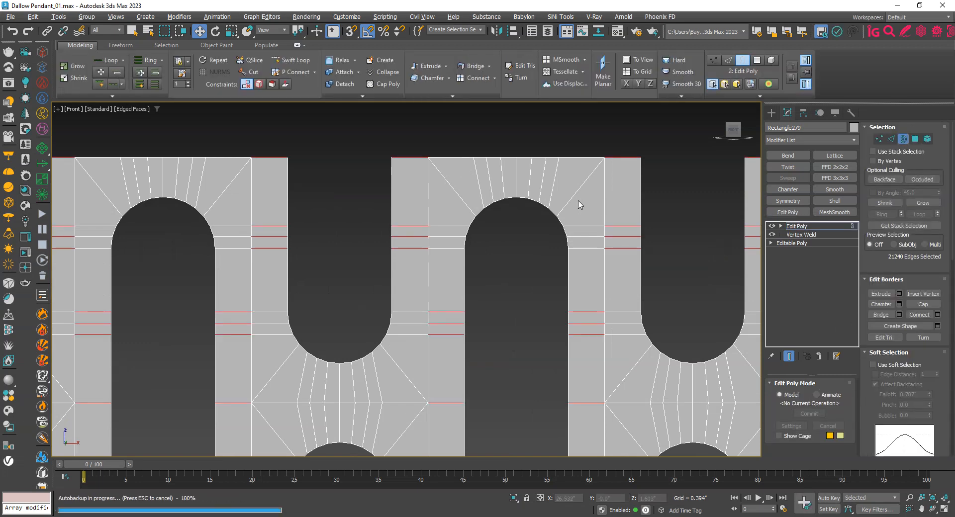
drag(366, 126, 592, 332)
drag(695, 437, 696, 438)
scroll(513, 259, down, 3)
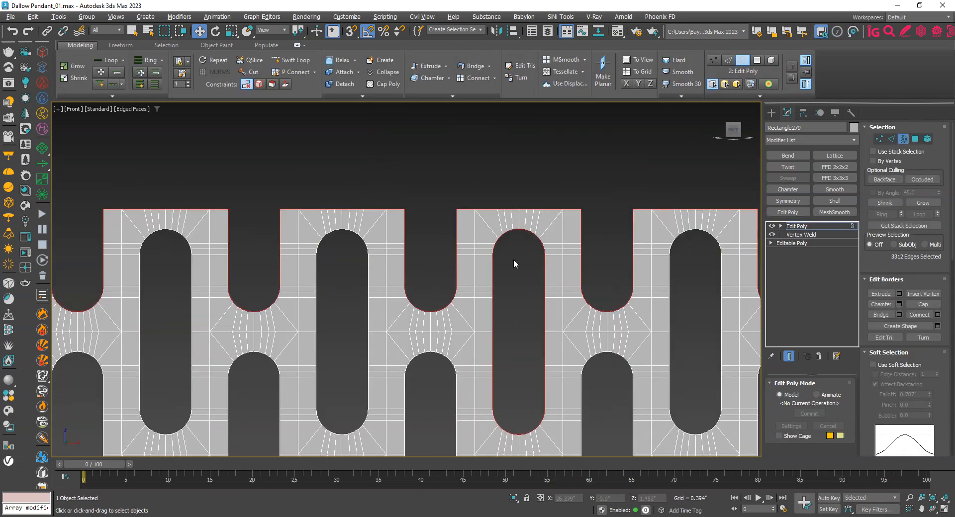
middle_drag(507, 279, 438, 137)
drag(593, 362, 650, 413)
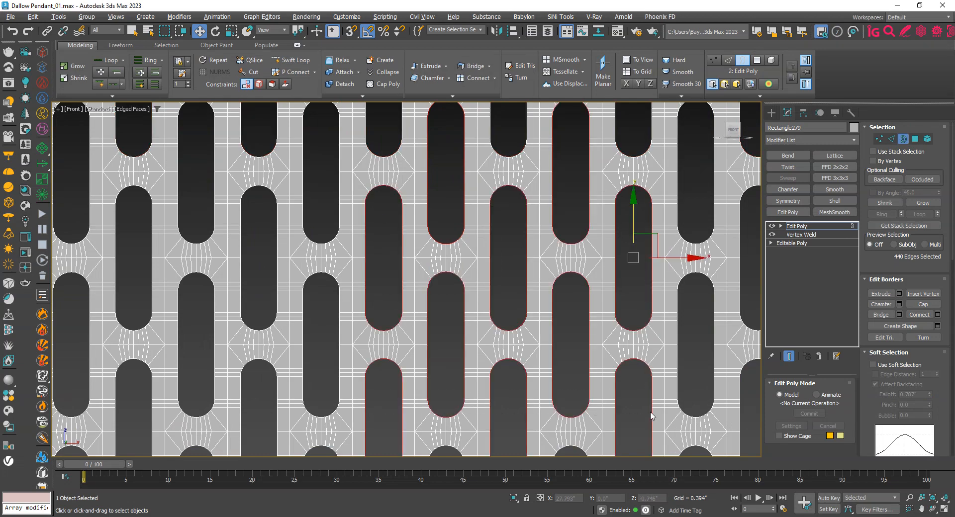
Check the selected slot borders in wireframe and shaded display, and remove the Edit Poly modifier from the sheet
middle_drag(451, 251, 440, 260)
key(F3)
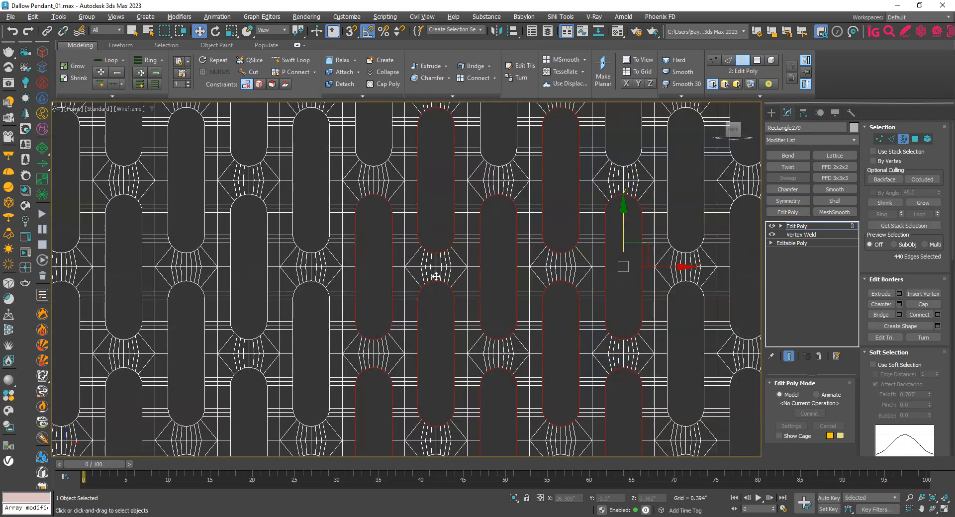
key(F3)
scroll(473, 341, down, 3)
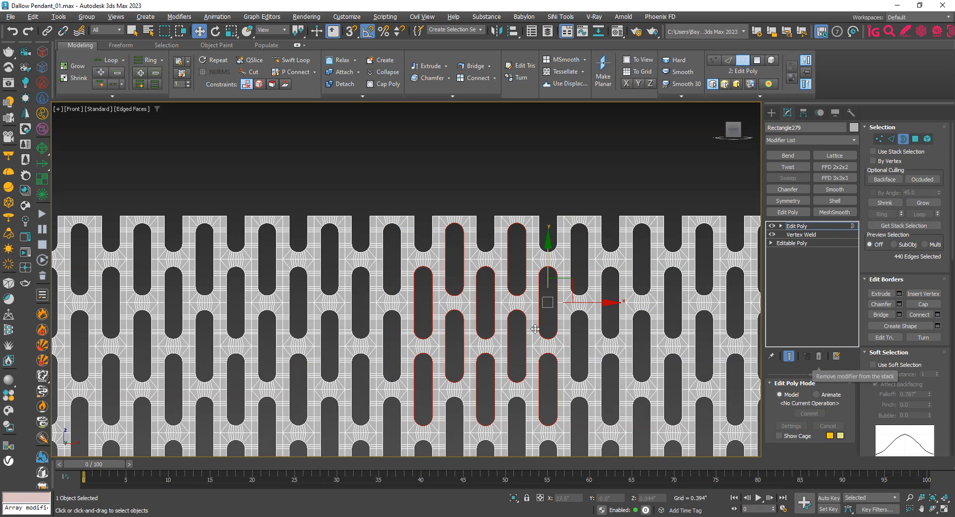
middle_drag(533, 328, 520, 289)
click(819, 356)
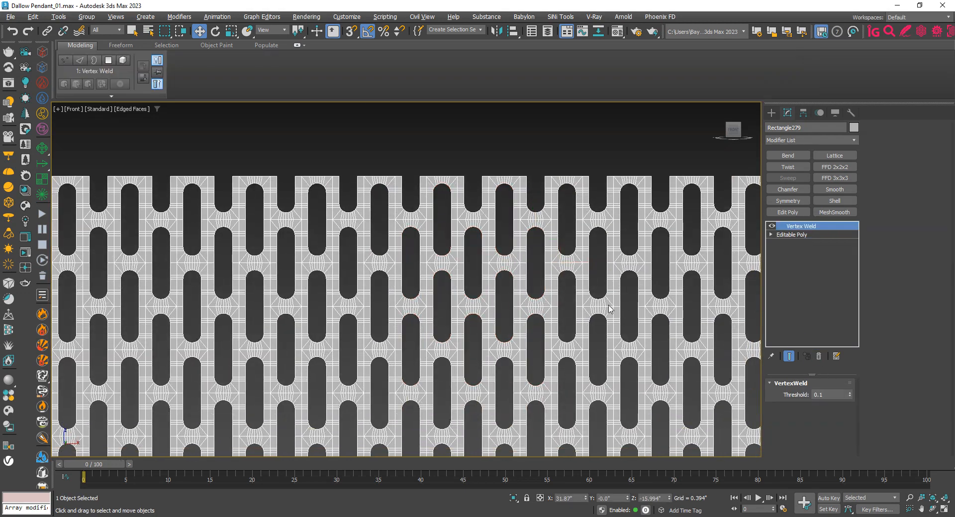
Move the welded sheet beside the brass shade in the pendant image, its upper corner at the shade's edge, and compare their rims
scroll(526, 267, down, 10)
middle_drag(526, 267, 512, 269)
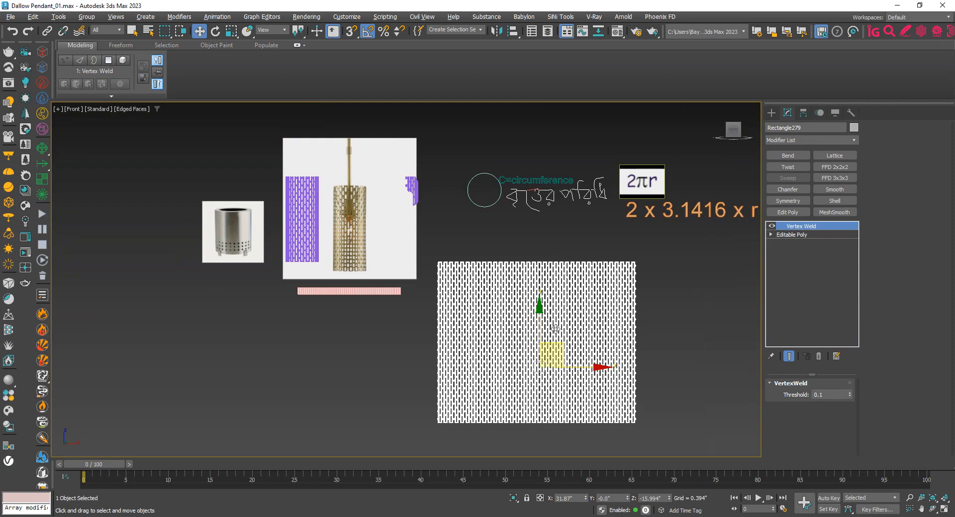
drag(558, 341, 515, 255)
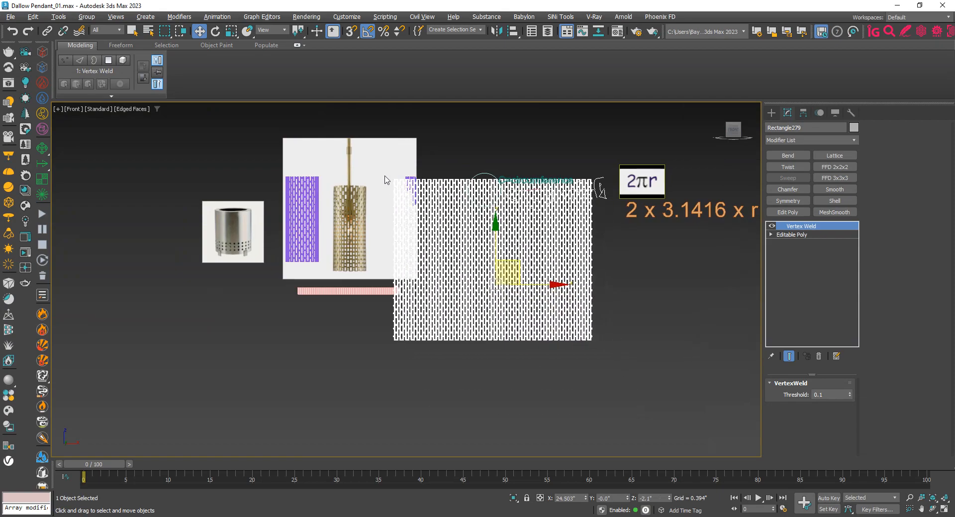
scroll(394, 178, up, 5)
scroll(394, 178, up, 4)
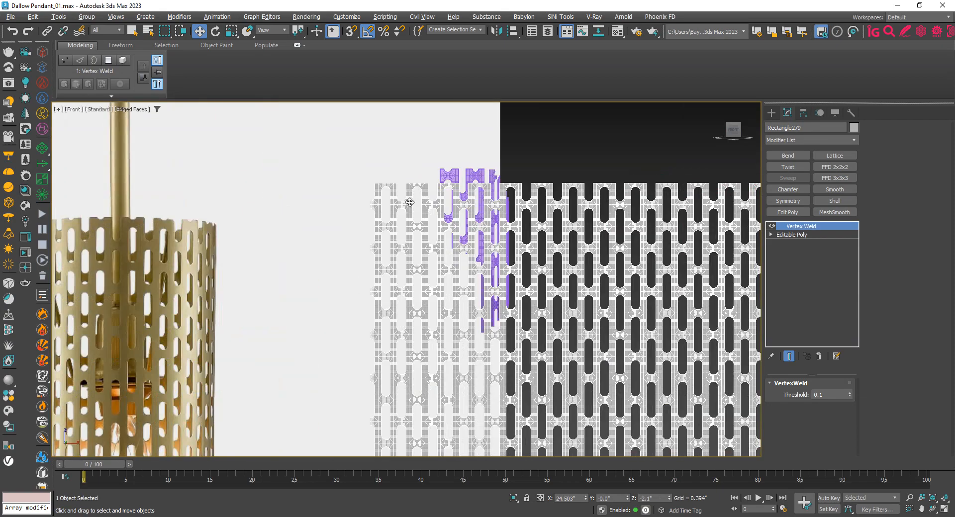
scroll(225, 221, up, 6)
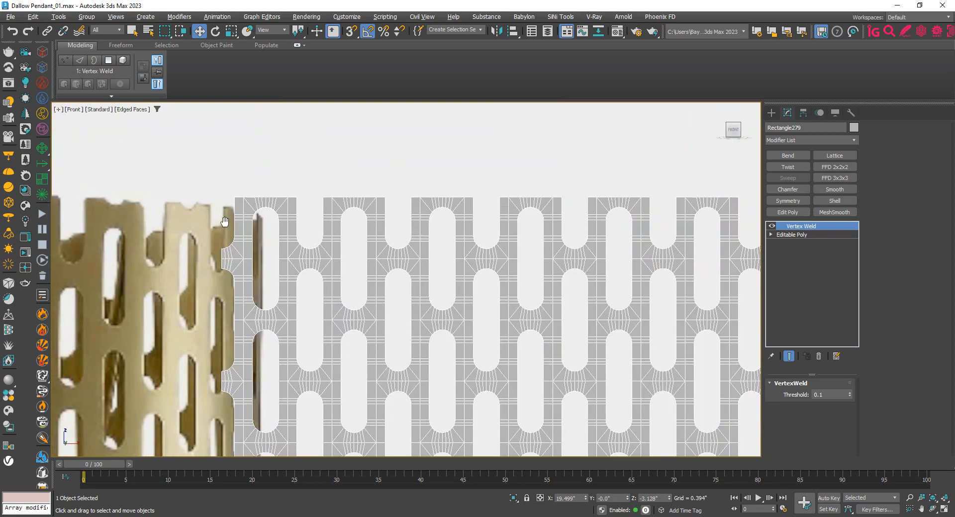
middle_drag(225, 221, 319, 238)
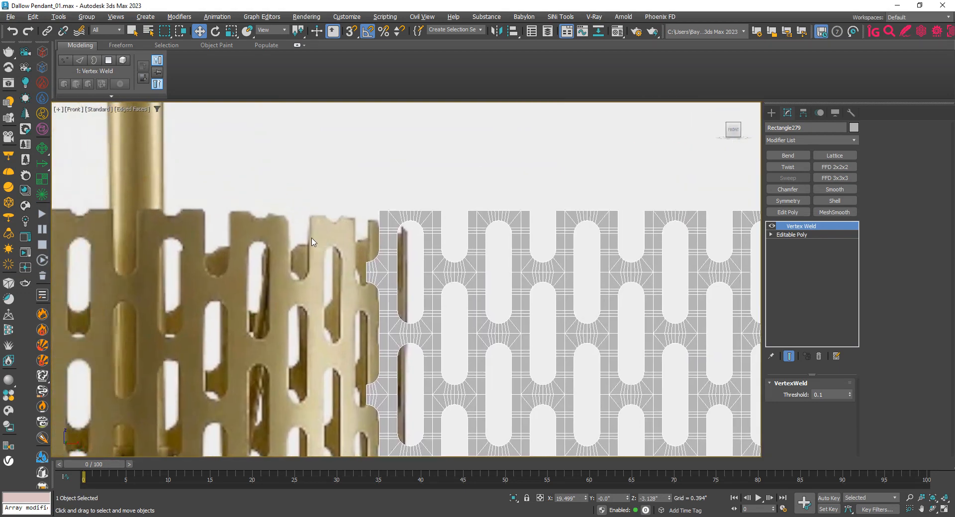
scroll(449, 228, up, 2)
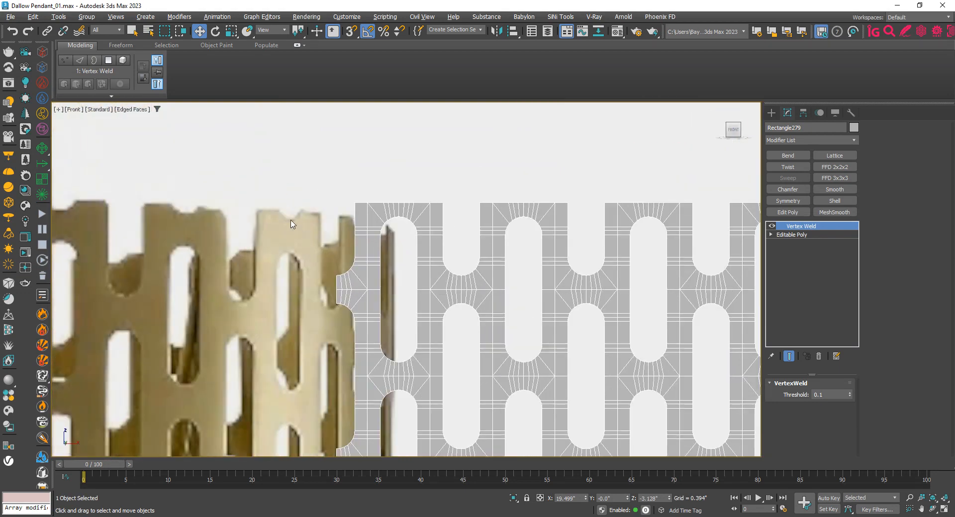
middle_drag(282, 269, 376, 207)
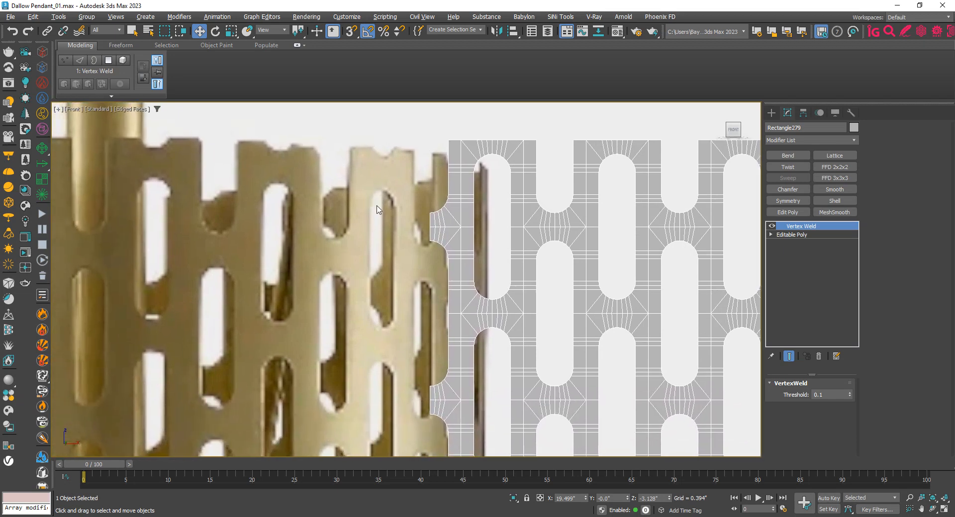
Shift the sheet further onto the pictured shade until its slot rows line up with the slots below the shade's rim
scroll(377, 206, down, 2)
drag(575, 206, 445, 149)
scroll(380, 186, up, 3)
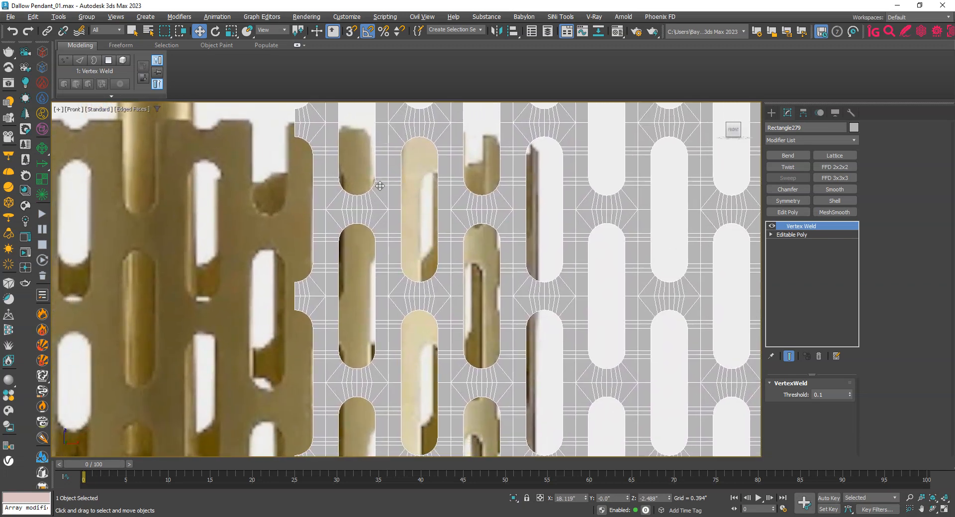
scroll(377, 222, down, 6)
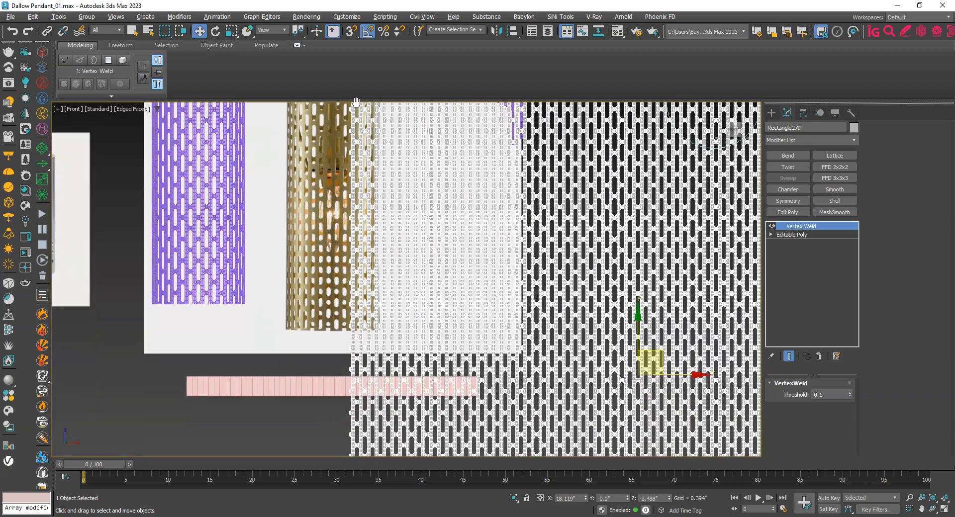
scroll(357, 196, up, 3)
scroll(357, 196, up, 6)
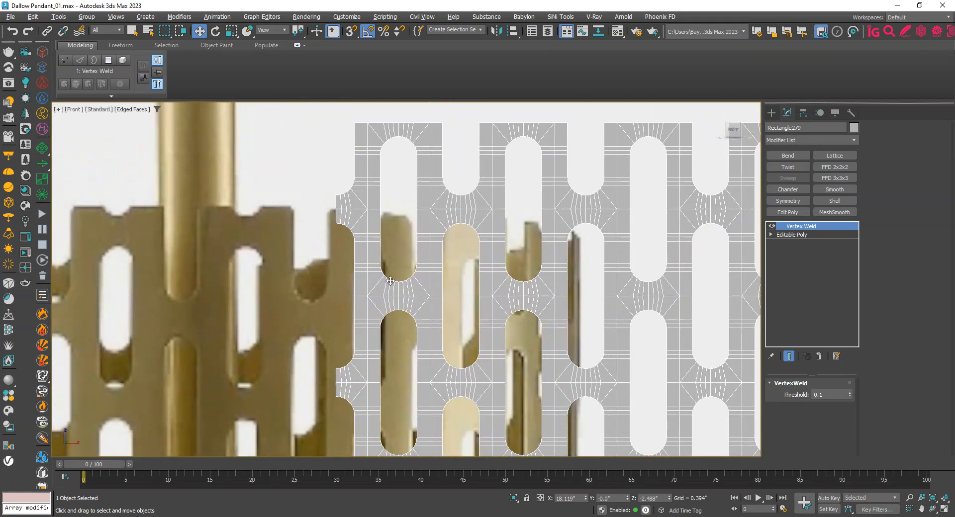
drag(396, 293, 308, 144)
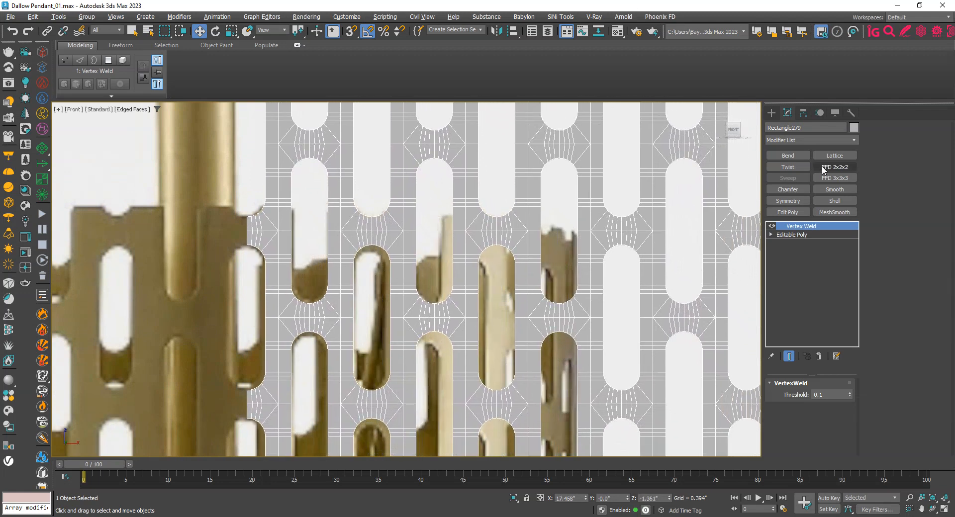
Add a Slice modifier to the sheet above Vertex Weld
click(827, 140)
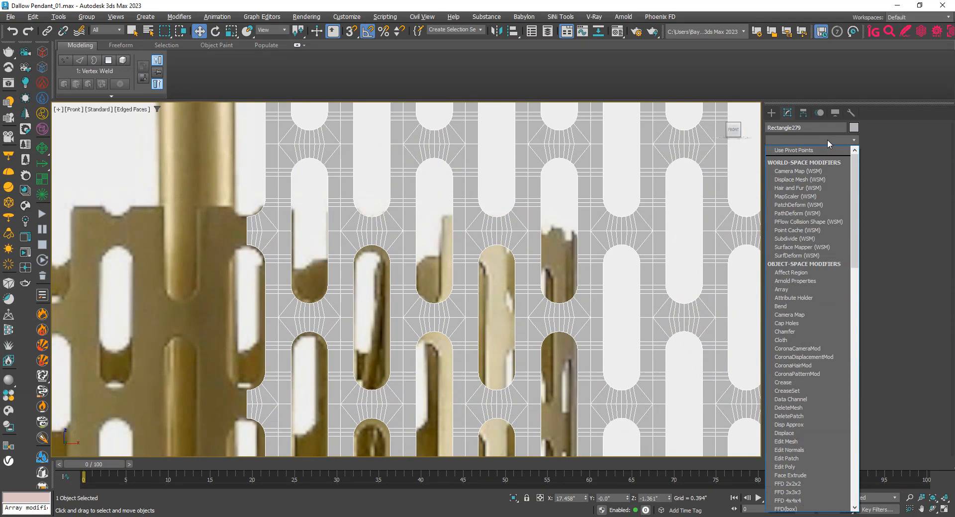
text(sl)
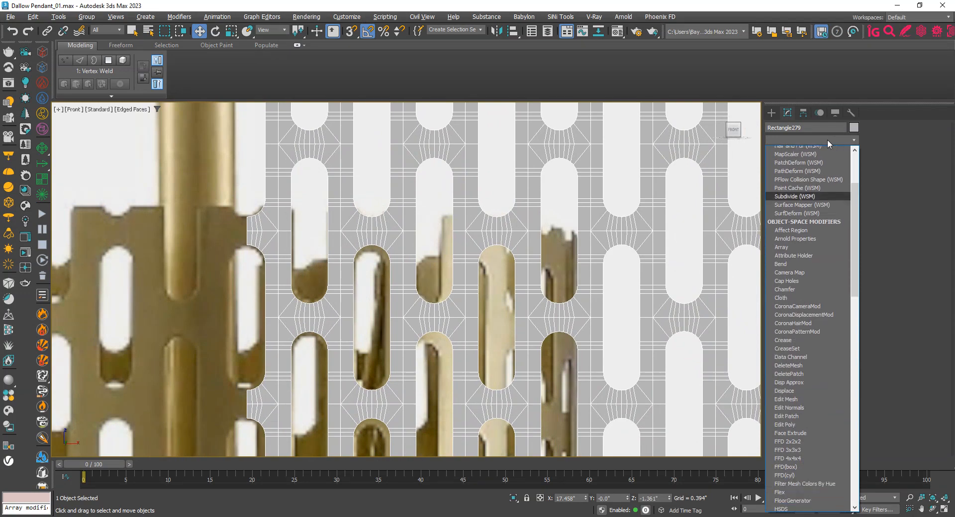
key(Return)
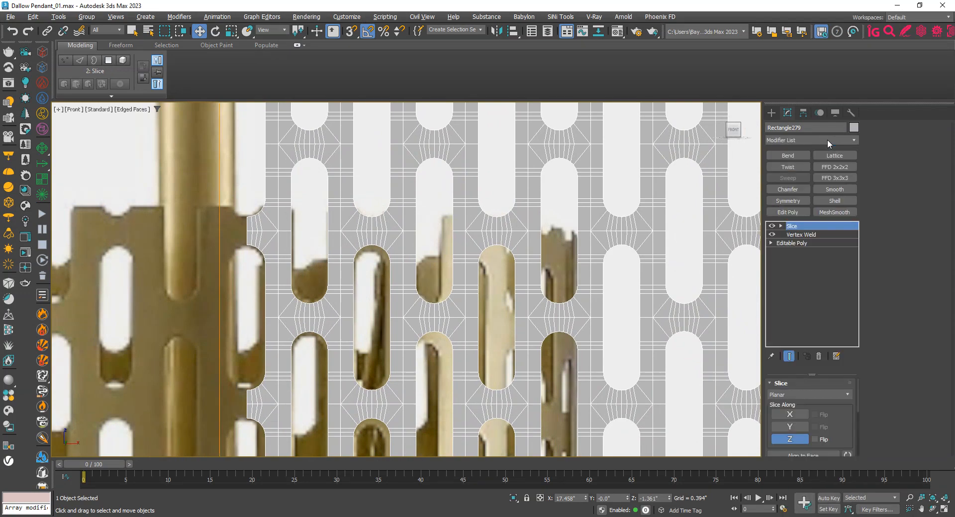
scroll(242, 299, down, 5)
scroll(241, 298, down, 6)
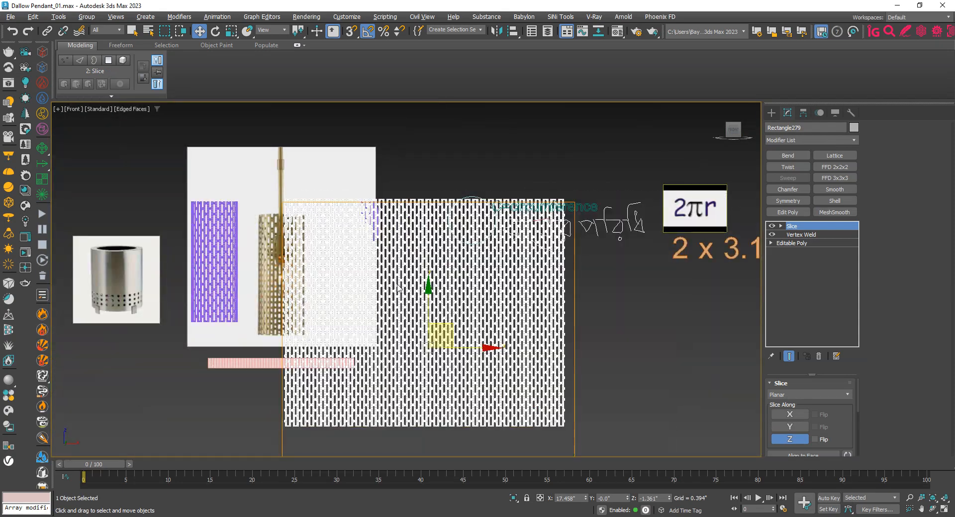
middle_drag(426, 328, 422, 302)
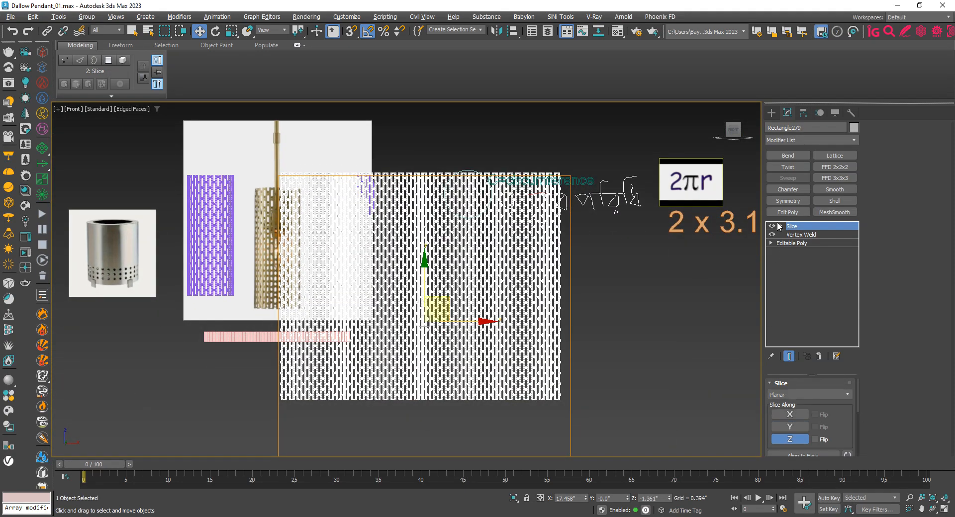
Rotate the Slice modifier's plane until it lies horizontally across the slot sheet
click(780, 226)
click(797, 235)
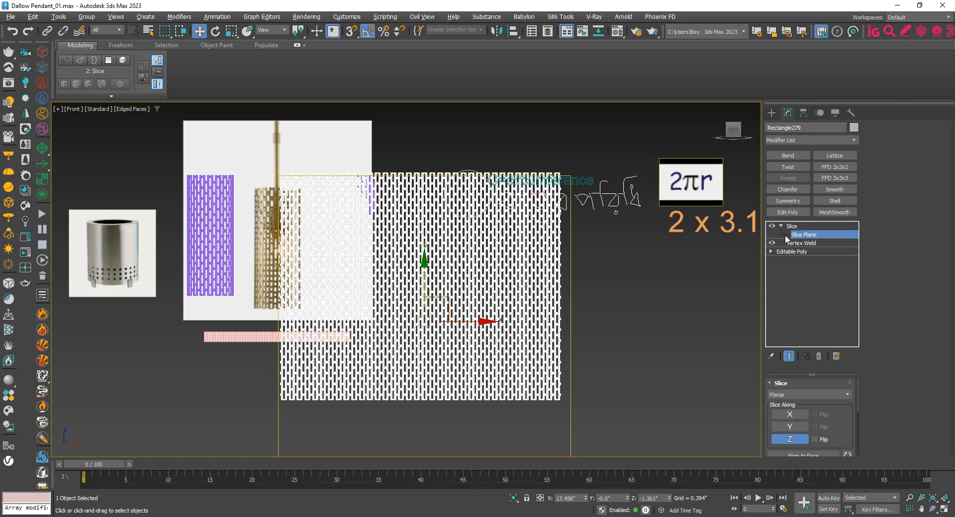
middle_drag(466, 252, 447, 258)
key(e)
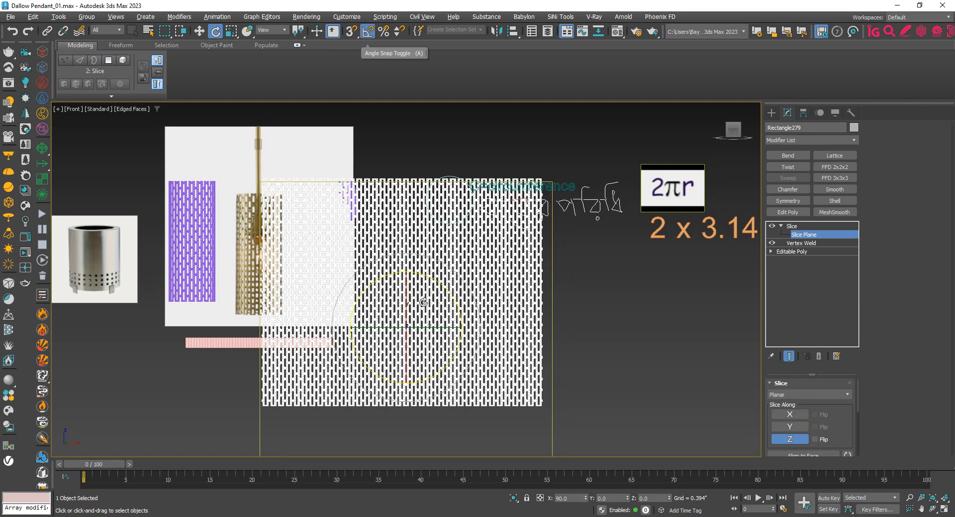
mouse_move(414, 338)
middle_down()
mouse_move(407, 330)
mouse_move(404, 340)
middle_up()
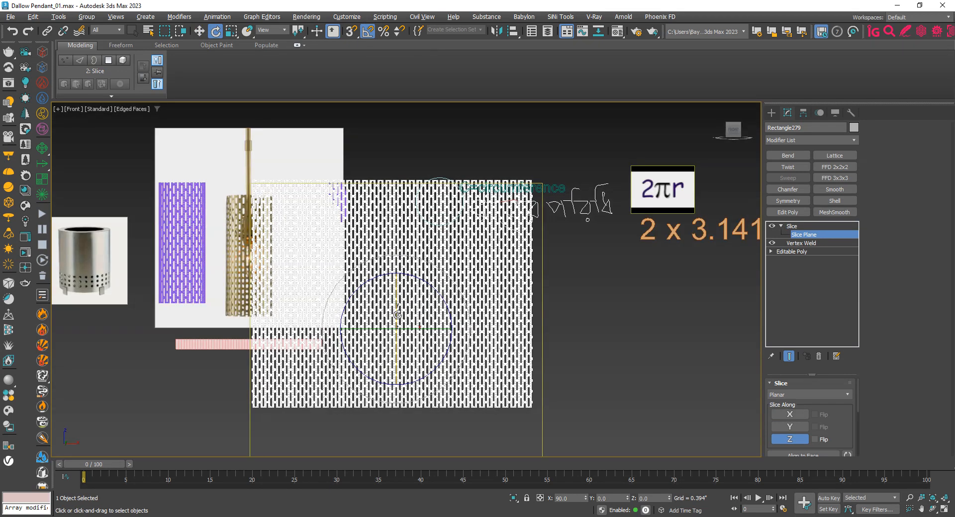
drag(396, 311, 395, 267)
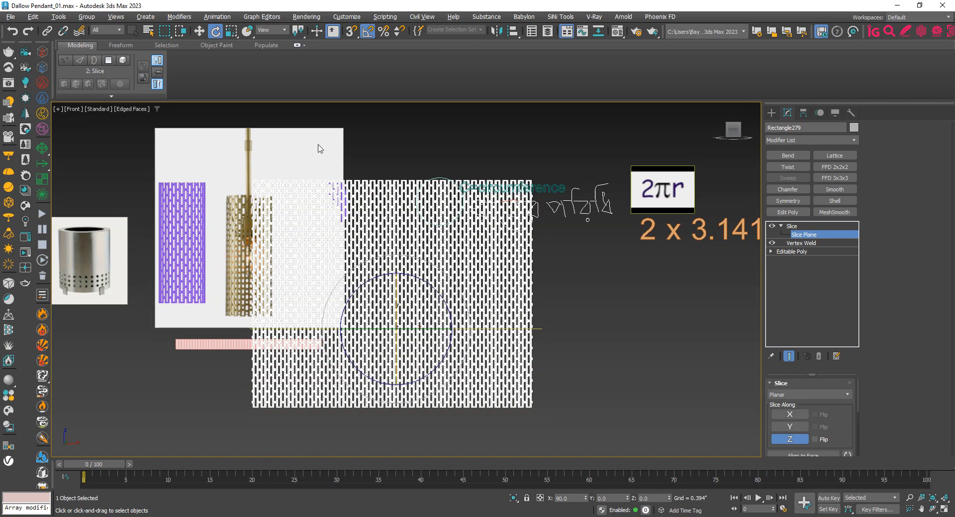
Raise the slice plane to just below the sheet's upper edge, at a Z height of about 15.61 inches
middle_drag(424, 252, 416, 292)
key(w)
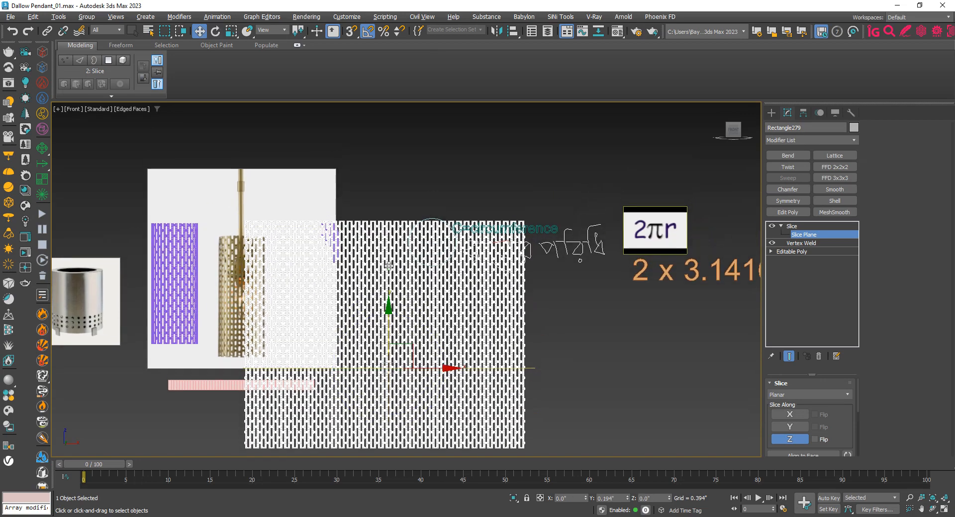
drag(391, 320, 392, 184)
scroll(338, 214, up, 6)
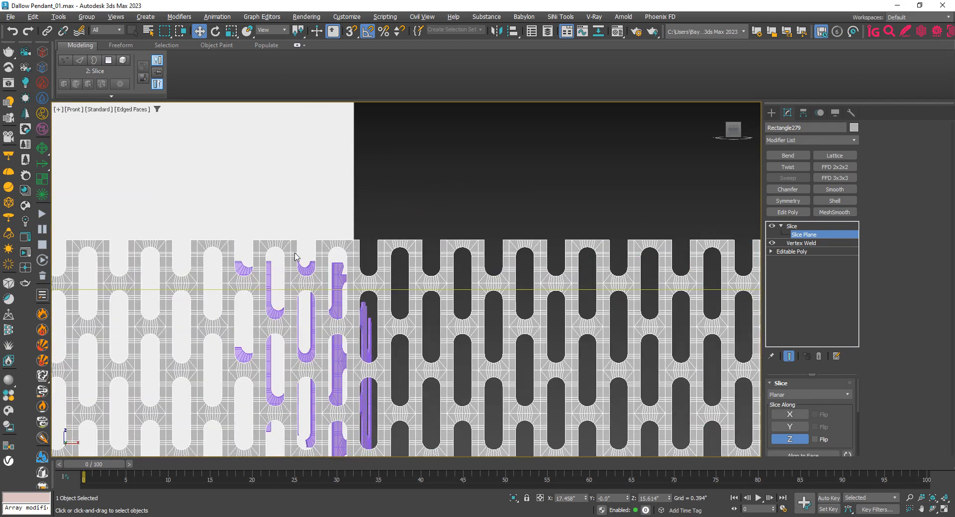
scroll(434, 226, down, 6)
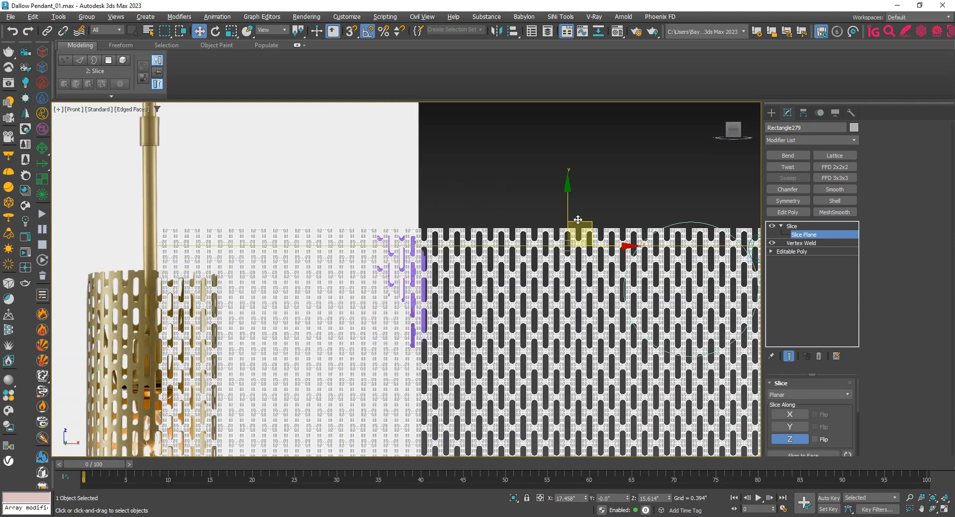
Turn on snapping and lower the slice plane to the pictured shade's upper rim, at a Z height of about 14.63 inches
scroll(166, 253, up, 8)
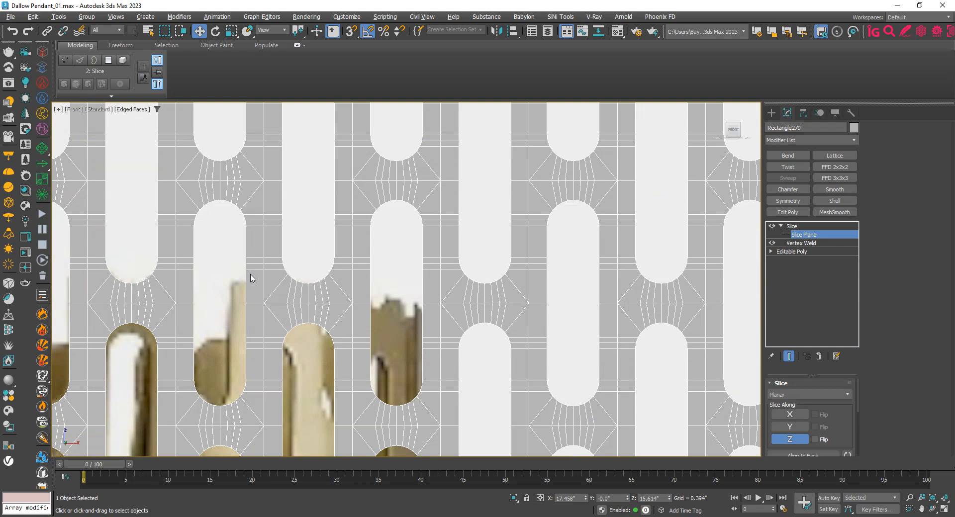
scroll(250, 278, down, 4)
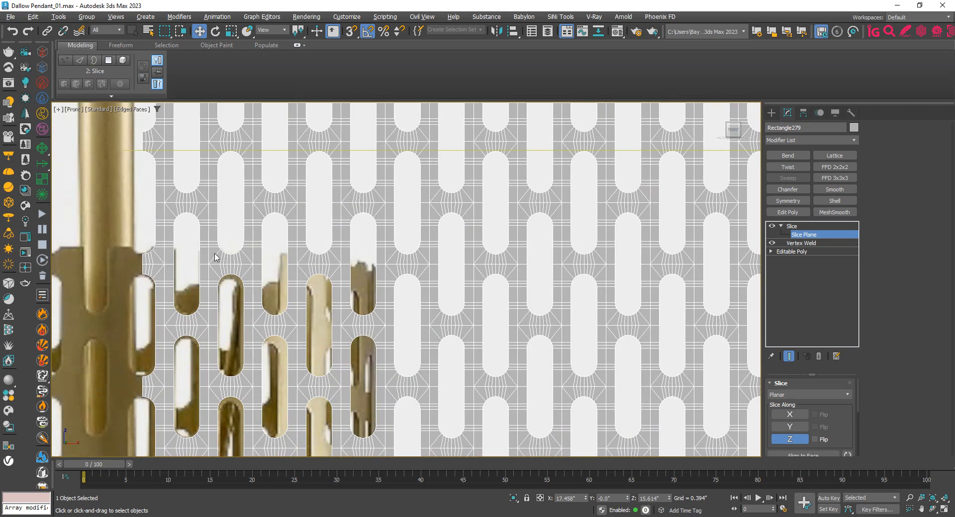
scroll(191, 255, up, 4)
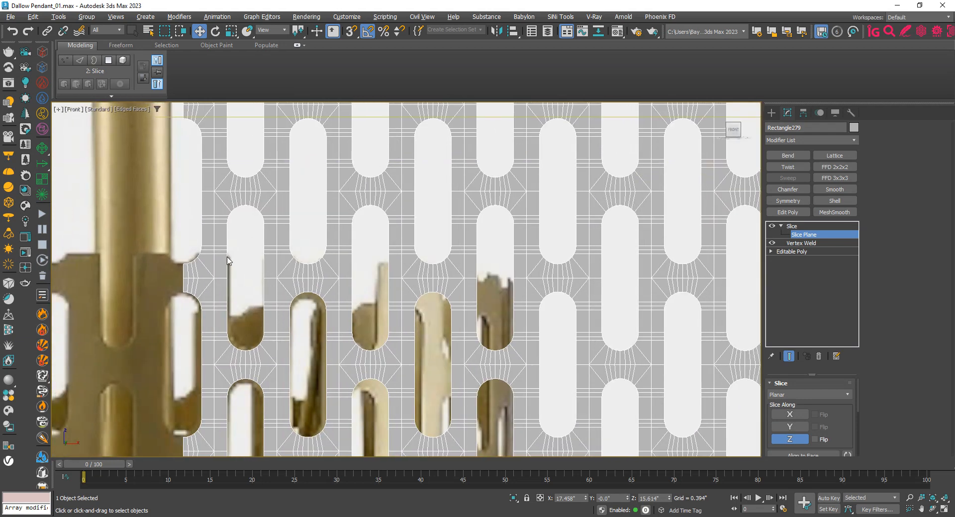
scroll(192, 259, up, 2)
scroll(229, 284, down, 5)
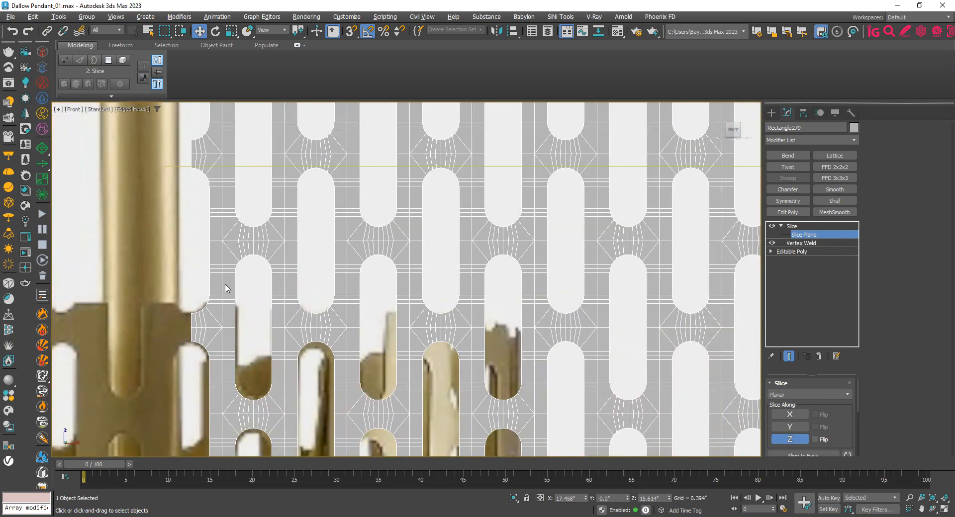
middle_drag(228, 283, 248, 244)
scroll(228, 297, down, 4)
scroll(228, 289, up, 5)
key(s)
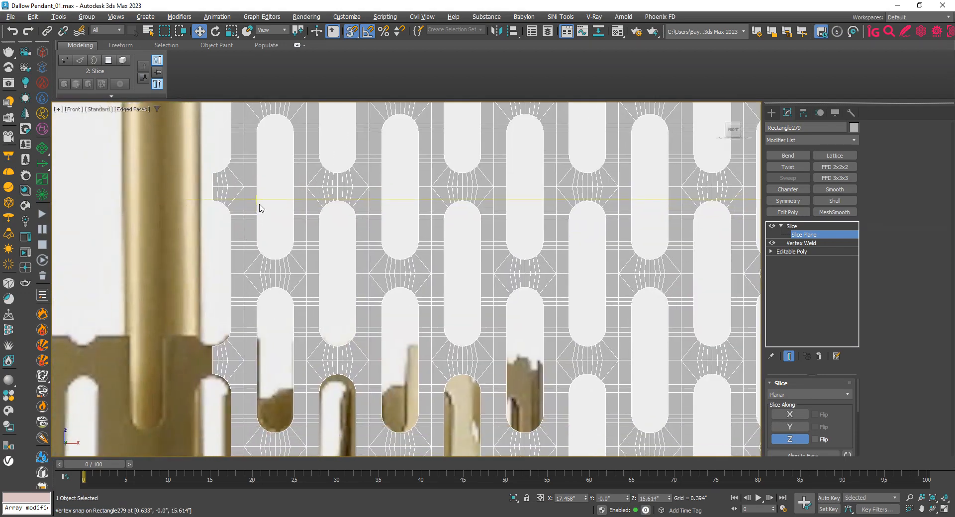
drag(261, 200, 259, 333)
scroll(261, 333, down, 3)
middle_drag(259, 330, 227, 246)
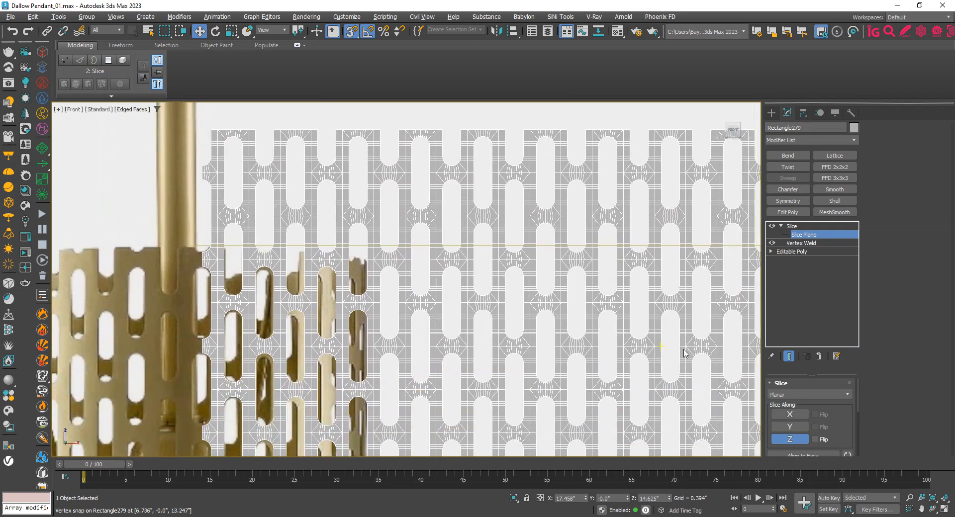
Set the slice type to Remove Positive to cut off the sheet above the plane, and leave plane editing
scroll(824, 425, down, 3)
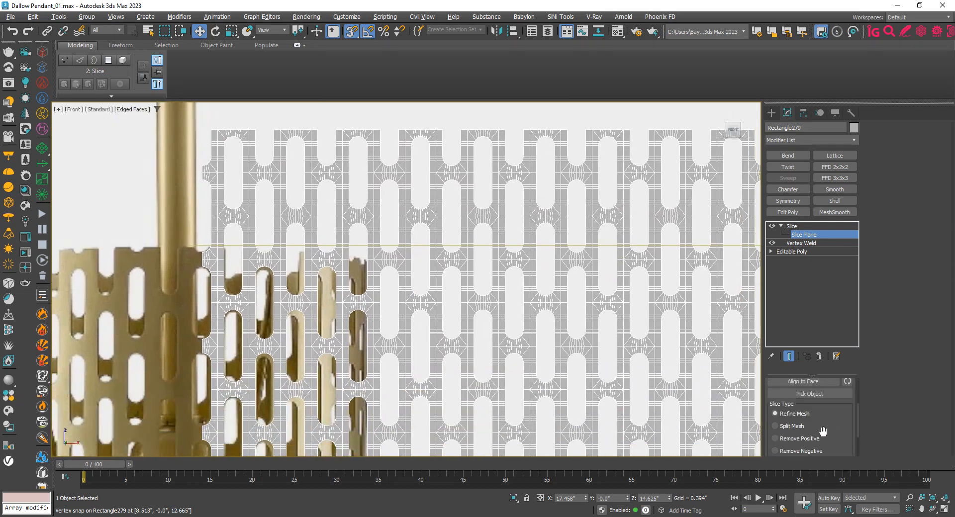
click(776, 439)
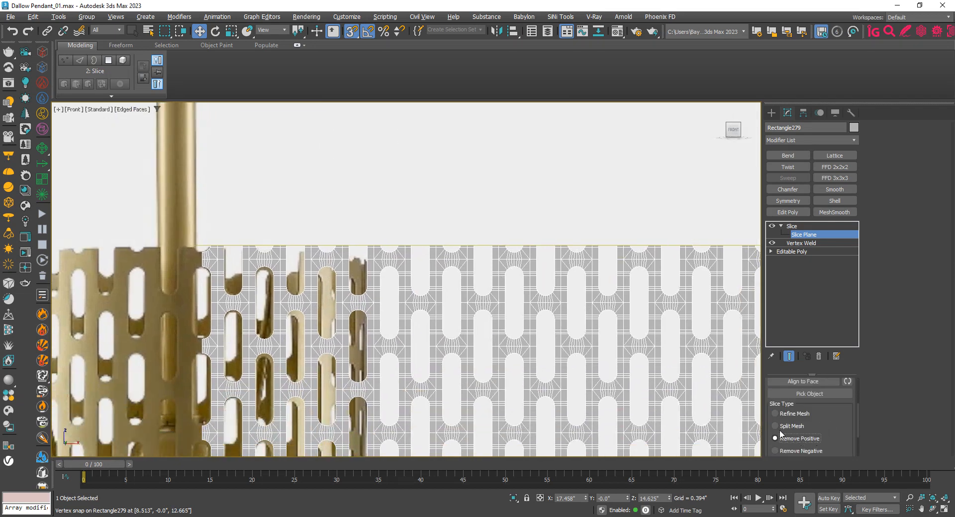
scroll(448, 279, down, 3)
click(792, 227)
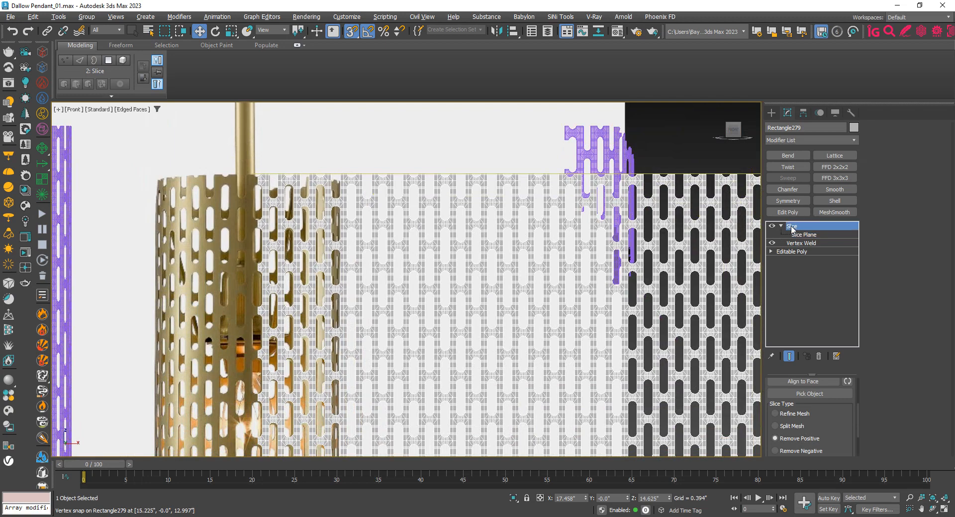
scroll(358, 229, down, 4)
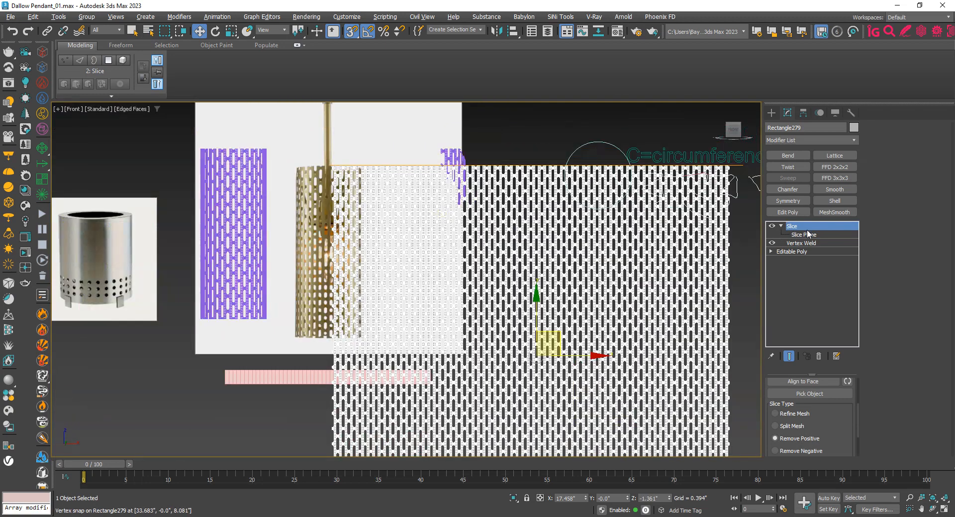
Copy the Slice modifier and paste the duplicate above the original in the stack
right_click(808, 227)
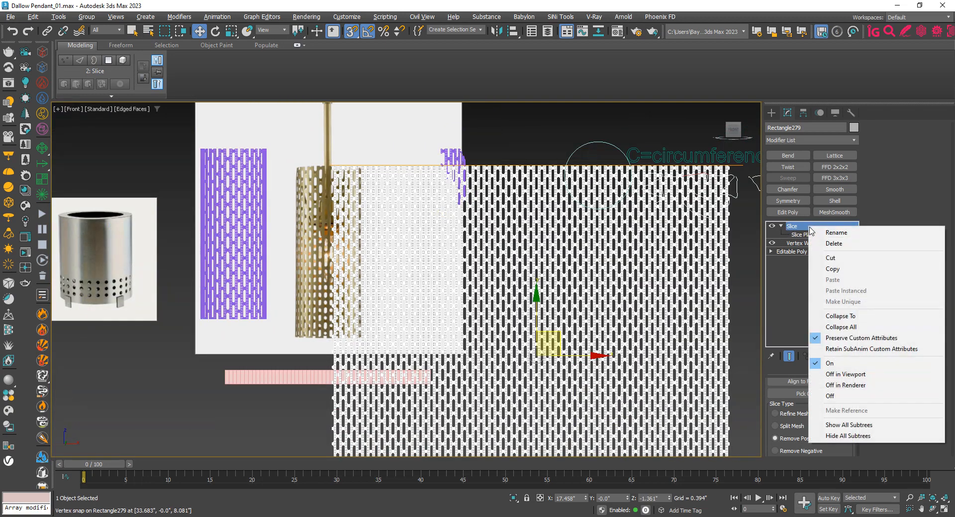
click(823, 270)
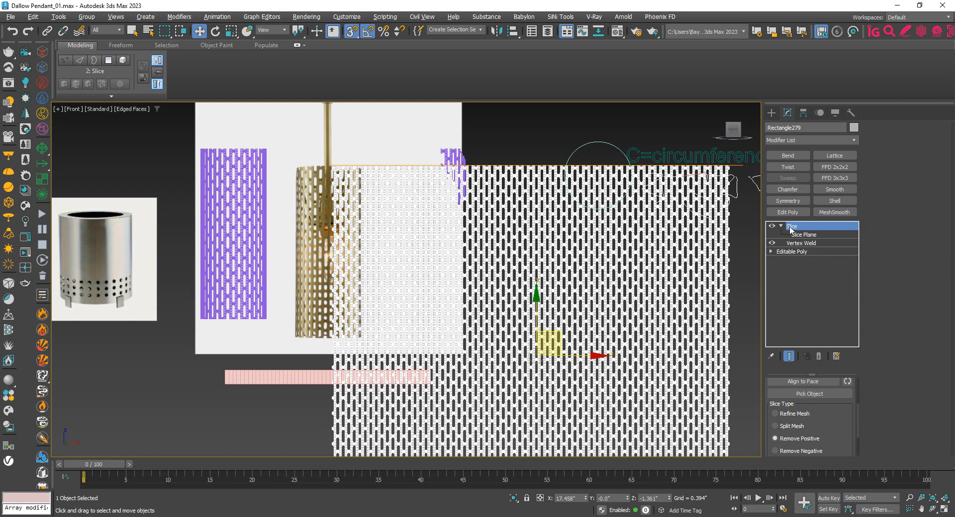
right_click(800, 227)
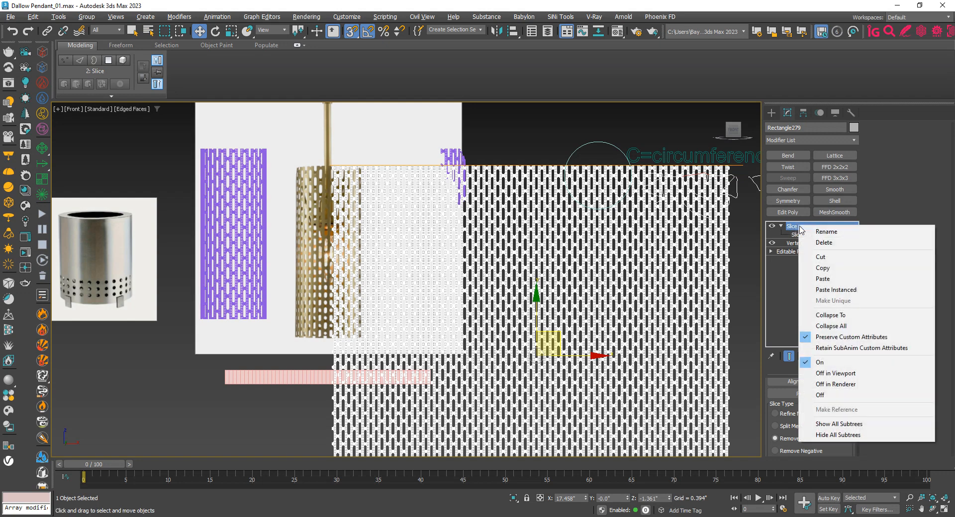
click(822, 279)
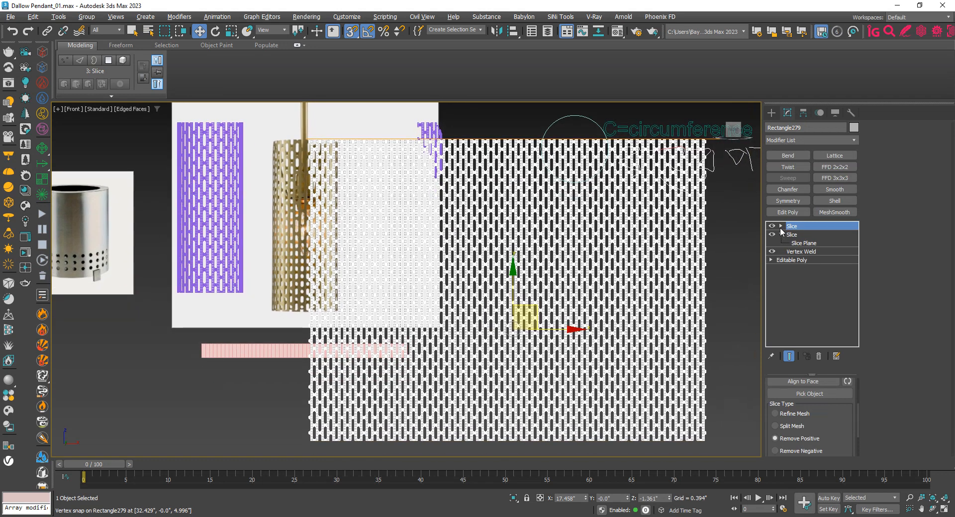
Activate the duplicated modifier's slice plane and set its slice type to Refine Mesh
click(780, 226)
click(804, 234)
middle_drag(520, 228, 511, 231)
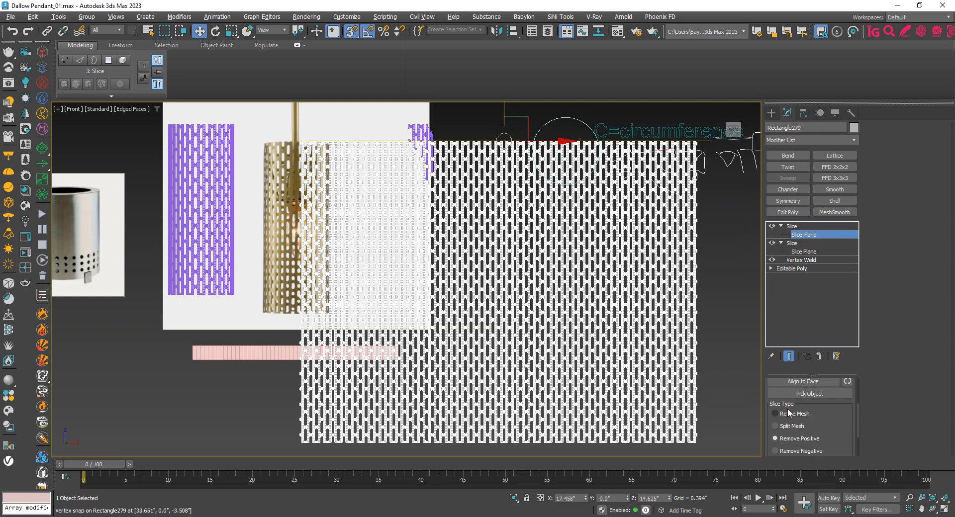
click(787, 413)
middle_drag(495, 128, 496, 150)
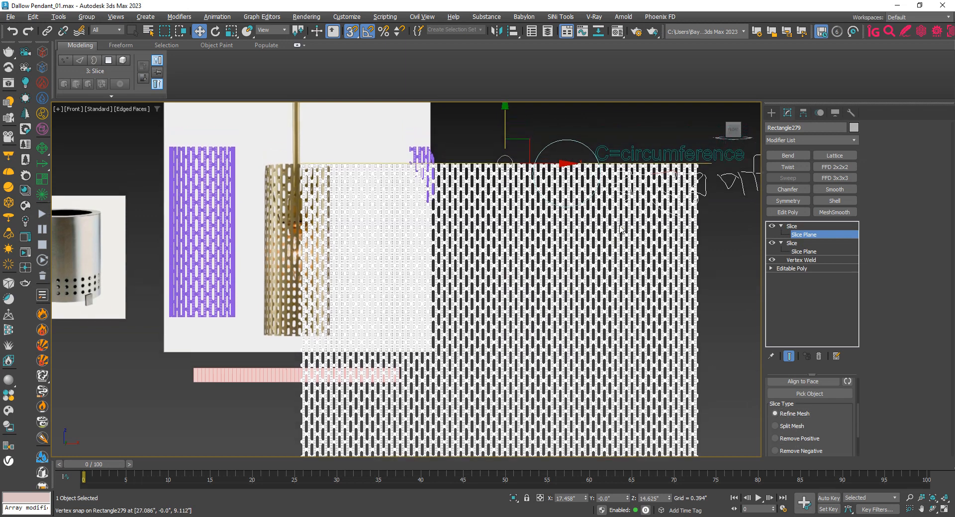
Move the second slice plane down to just above the pictured shade's lower rim, at a Z height of about 0.37 inches
drag(504, 128, 324, 333)
scroll(323, 333, up, 10)
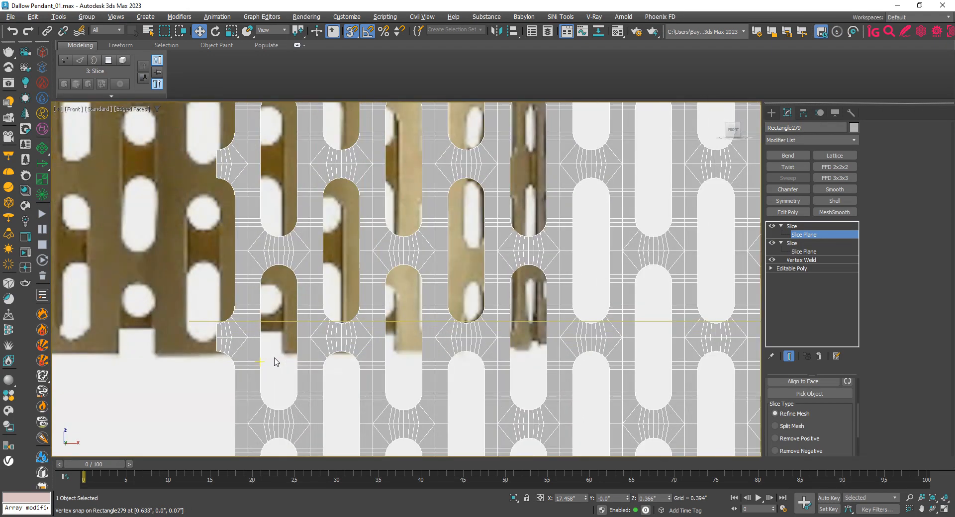
middle_drag(276, 362, 425, 368)
scroll(291, 322, down, 2)
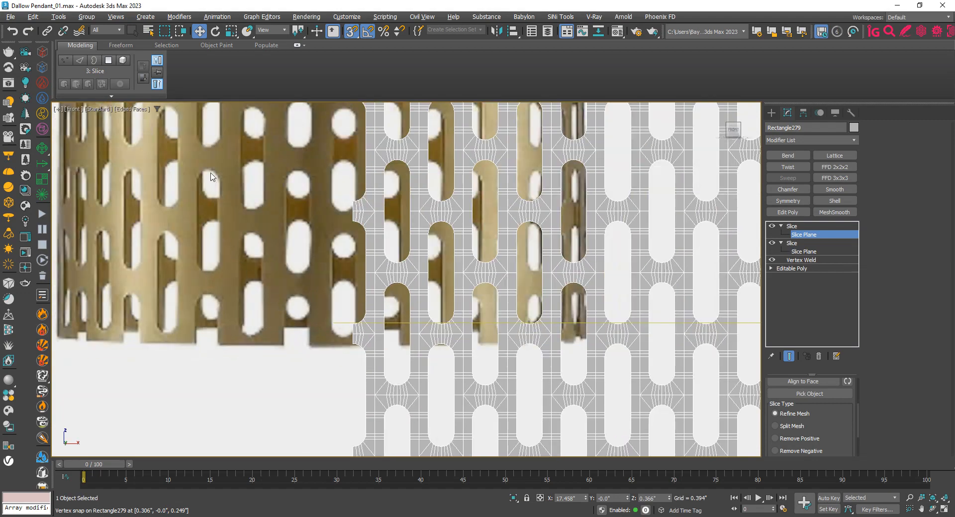
Lower the top Slice modifier's plane to Z 0.249", midway across the joints between slots near the reference pendant's lower edge
scroll(344, 351, up, 2)
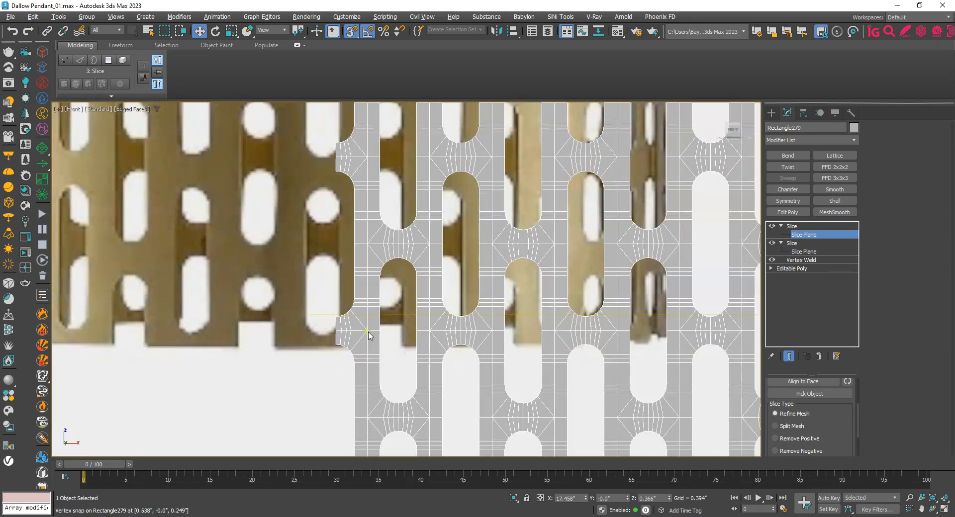
scroll(368, 332, down, 1)
scroll(541, 306, down, 2)
middle_drag(656, 297, 427, 295)
scroll(426, 295, down, 1)
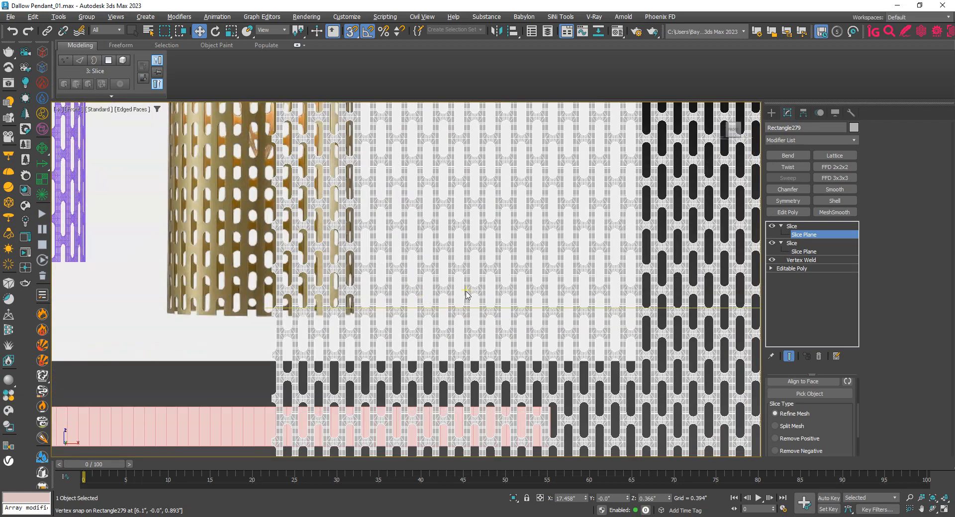
scroll(498, 295, down, 1)
scroll(242, 312, up, 5)
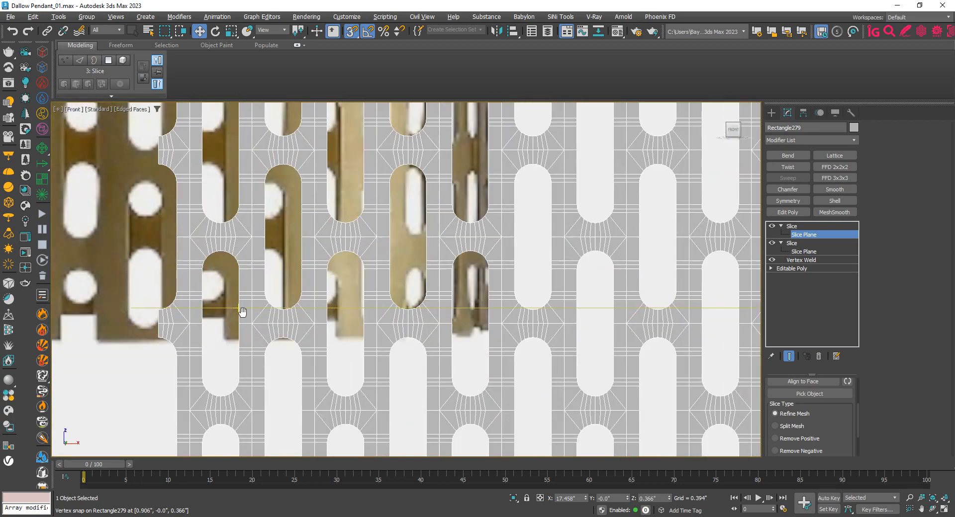
scroll(242, 312, down, 1)
scroll(305, 290, up, 2)
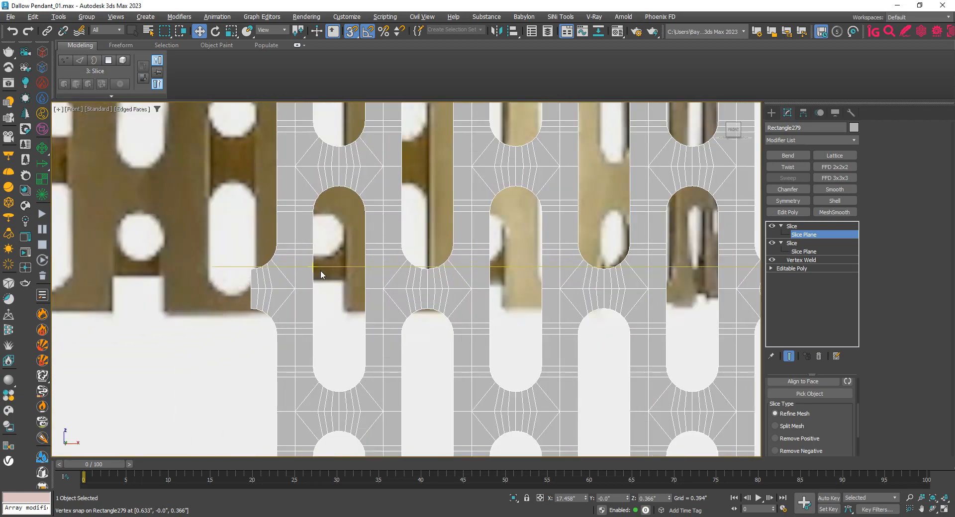
drag(322, 267, 316, 288)
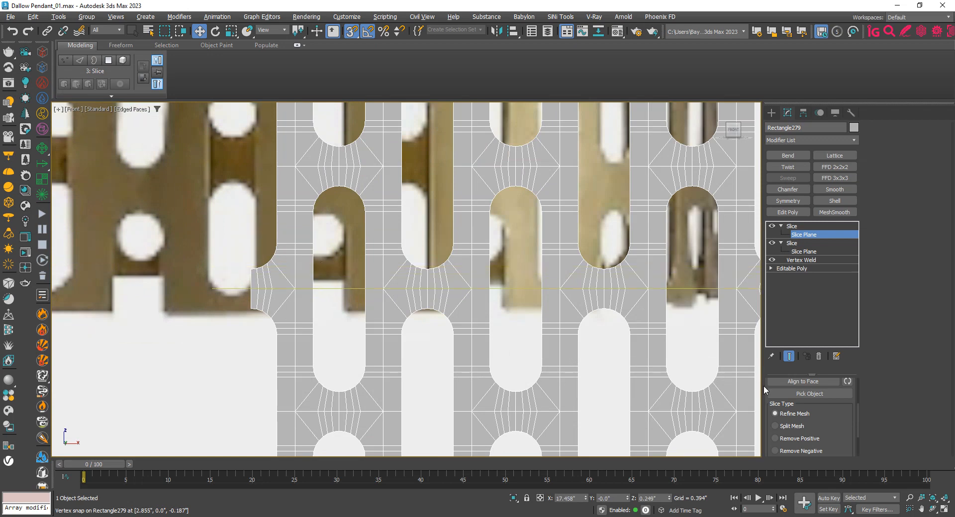
Set the top Slice modifier to Remove Negative to trim the perforated panel below the slice plane
scroll(821, 448, down, 1)
scroll(821, 448, down, 1)
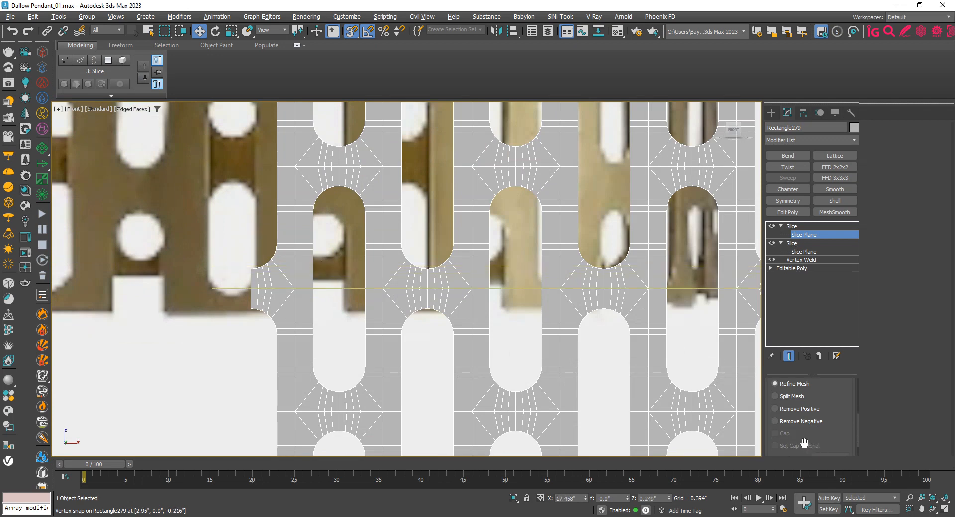
click(774, 421)
scroll(261, 327, down, 6)
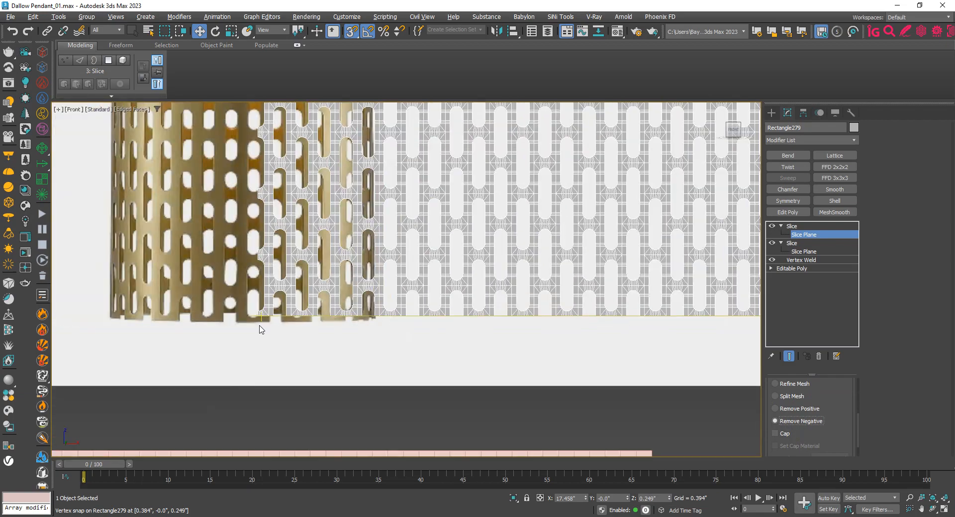
Compare the trimmed panel's upper and lower edges and slot rows with the reference pendant in the front view
scroll(295, 272, up, 4)
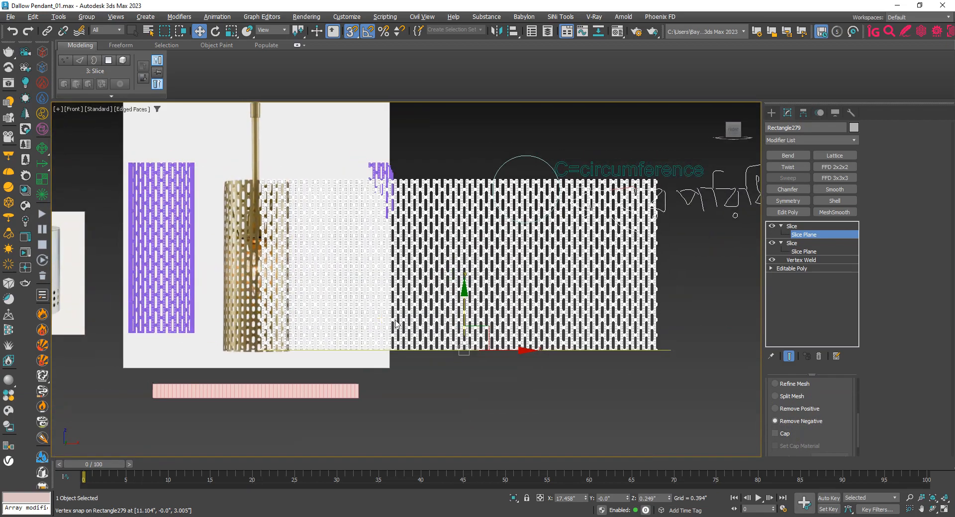
scroll(512, 332, up, 2)
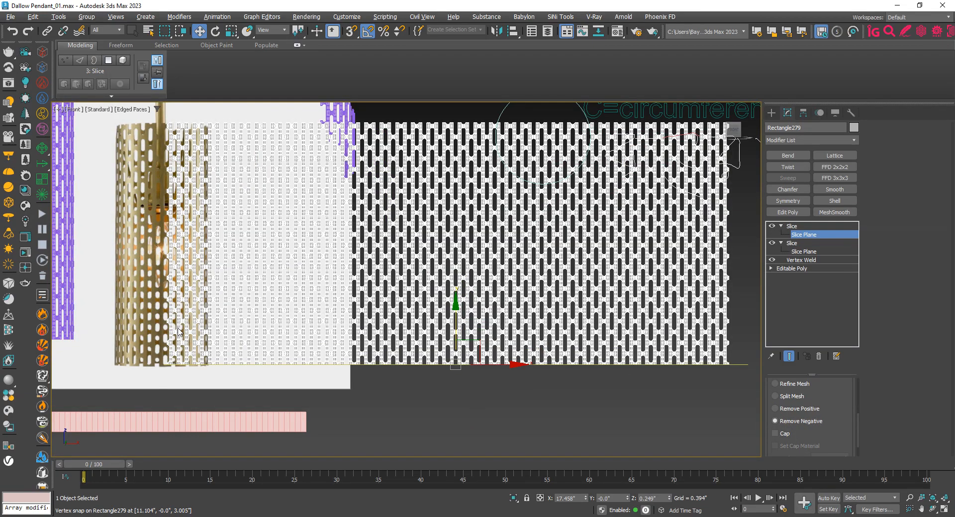
scroll(171, 316, up, 2)
middle_drag(184, 313, 225, 326)
scroll(204, 394, up, 4)
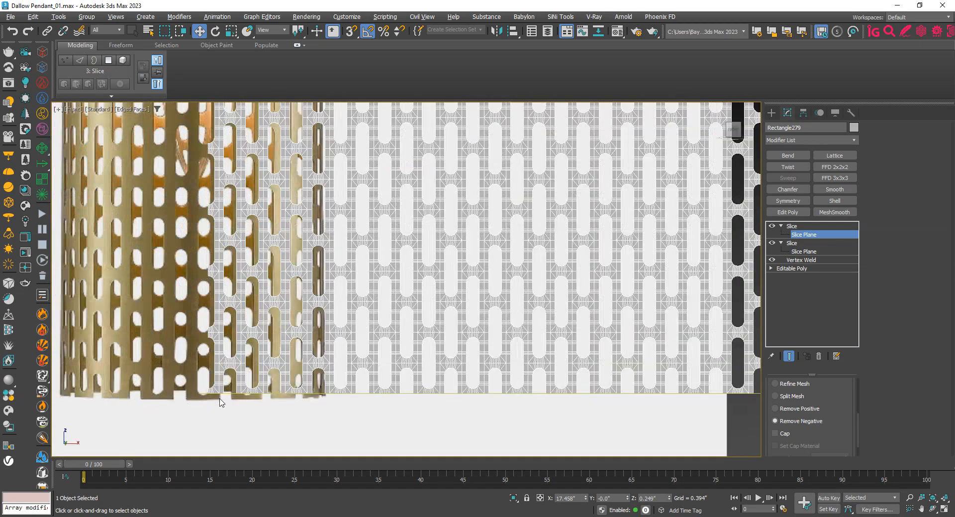
scroll(220, 395, down, 5)
scroll(211, 139, up, 3)
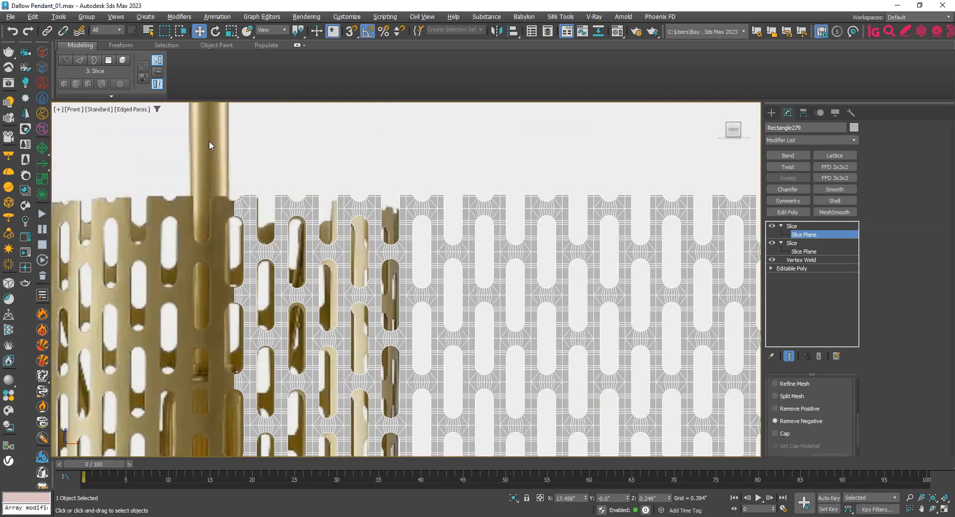
scroll(208, 142, down, 3)
scroll(219, 398, up, 5)
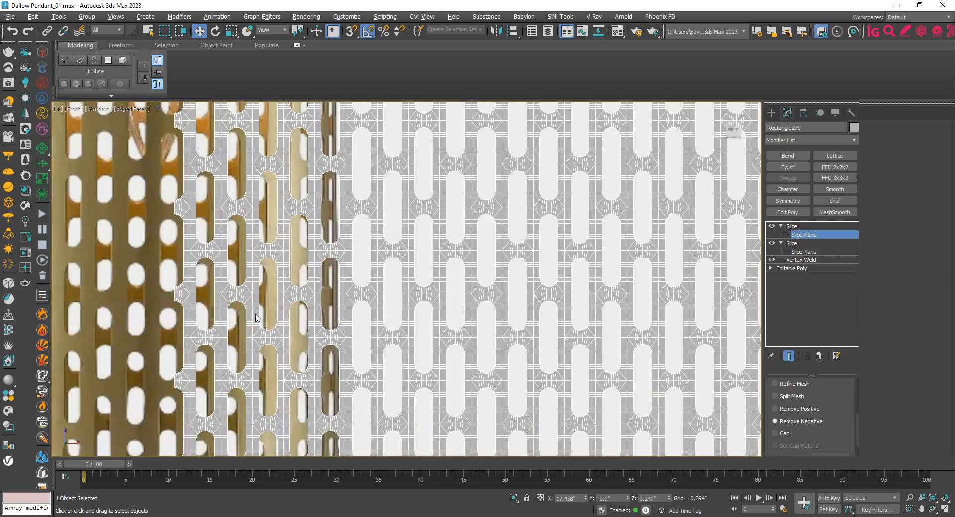
scroll(255, 314, down, 3)
middle_drag(255, 314, 279, 280)
scroll(279, 281, down, 1)
scroll(278, 281, up, 1)
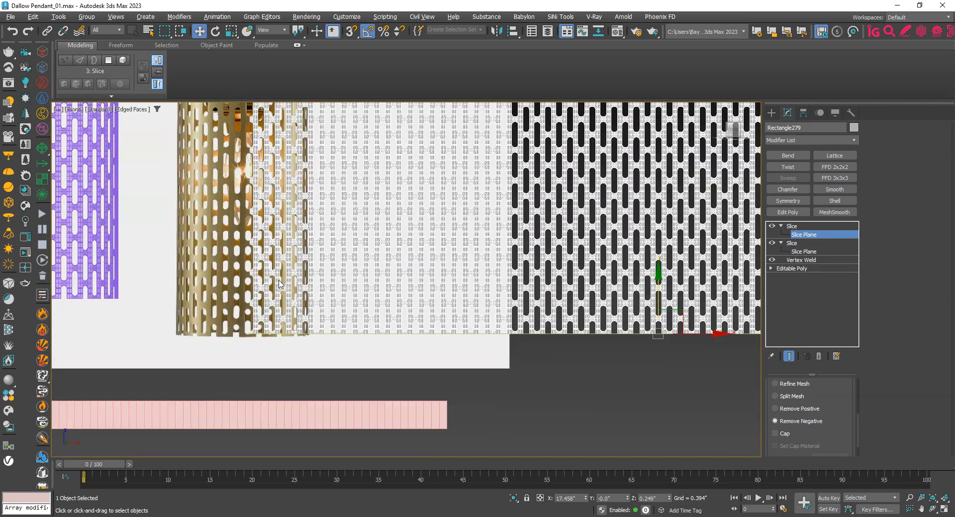
middle_drag(204, 334, 224, 312)
scroll(437, 294, down, 2)
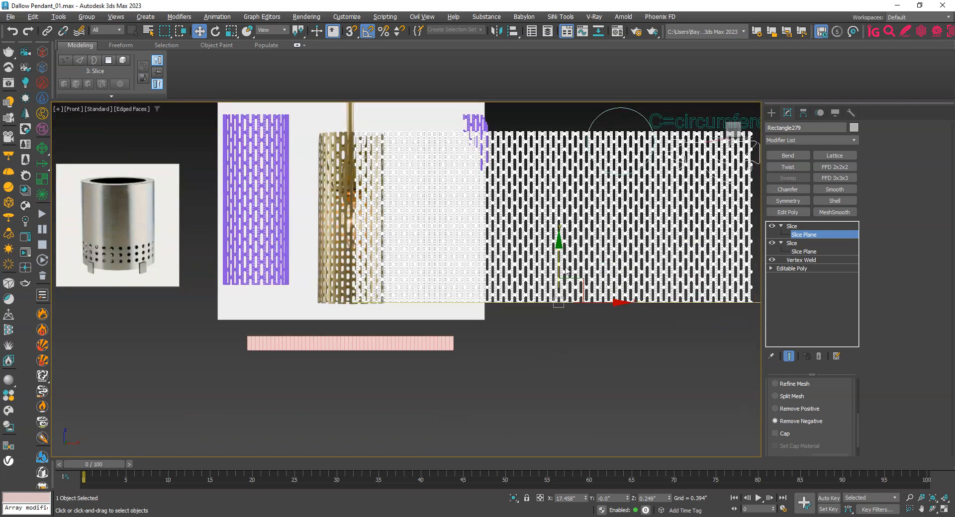
Undo the accidental slice plane move, leave plane editing, and move the whole perforated panel to the empty area below the reference images
drag(583, 281, 479, 423)
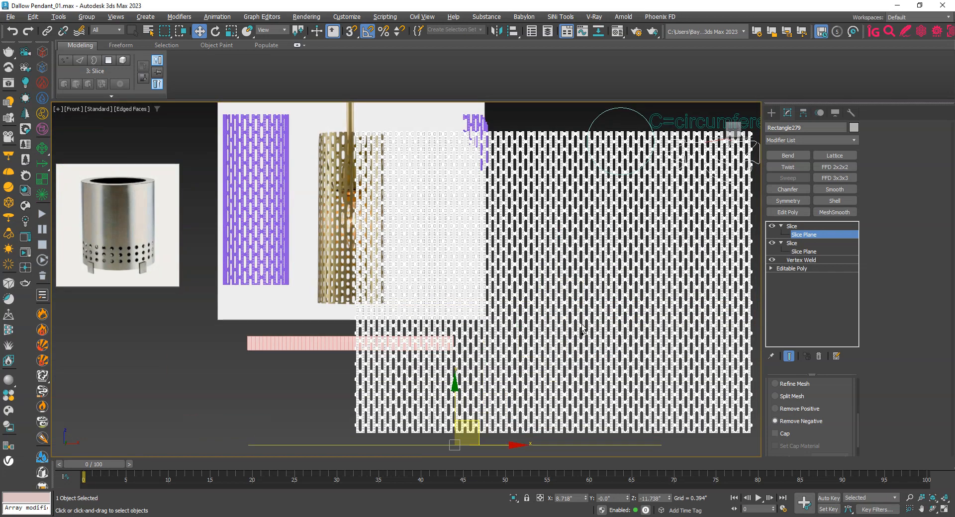
key(ctrl+z)
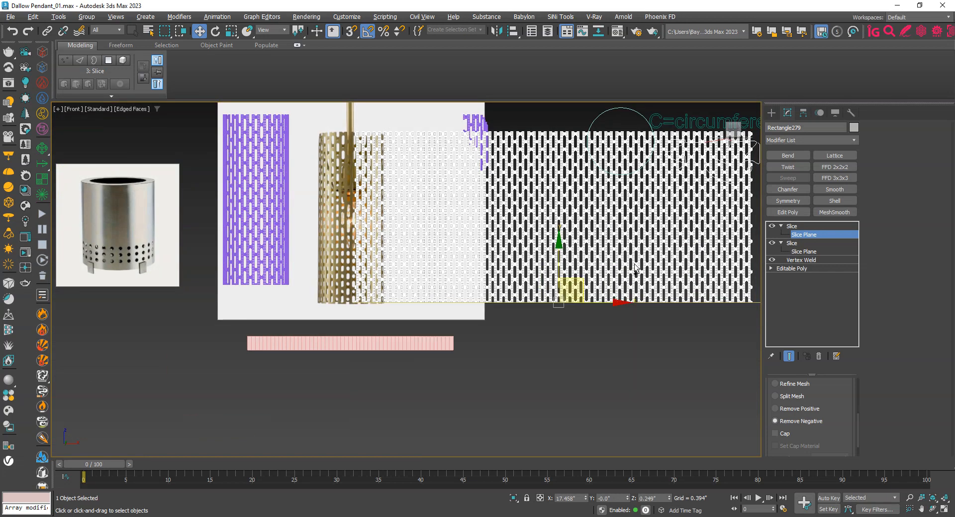
click(801, 227)
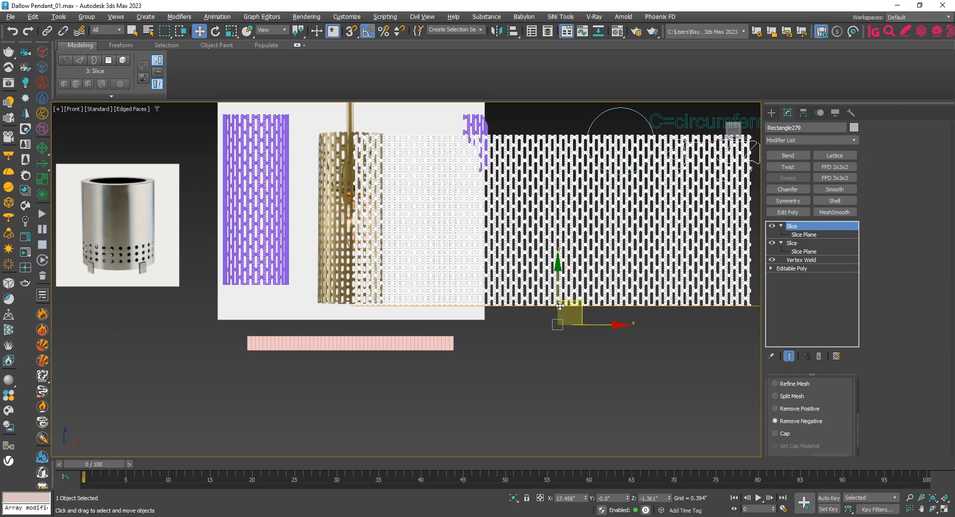
drag(560, 306, 430, 426)
scroll(422, 302, down, 2)
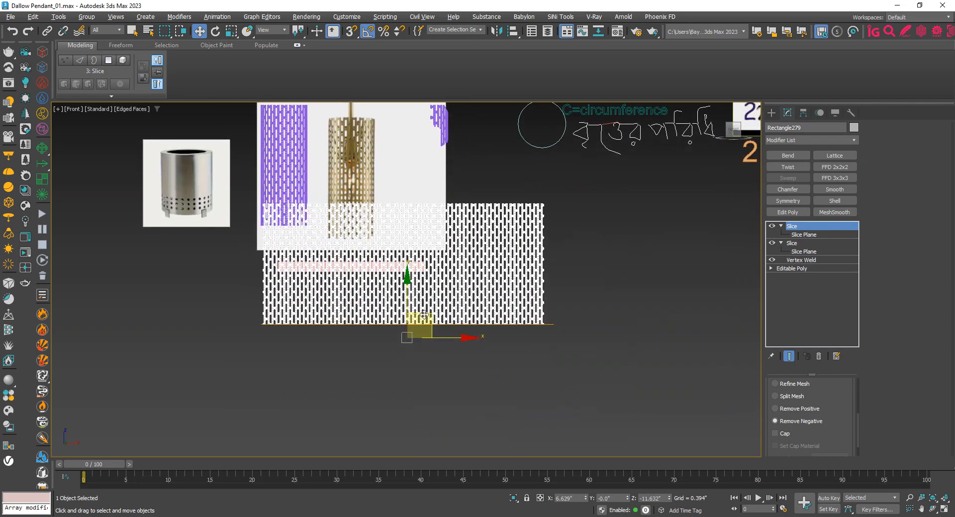
drag(424, 315, 470, 403)
Center the perforated panel's pivot to the object in the perspective view with edged faces shown
key(p)
scroll(422, 343, down, 5)
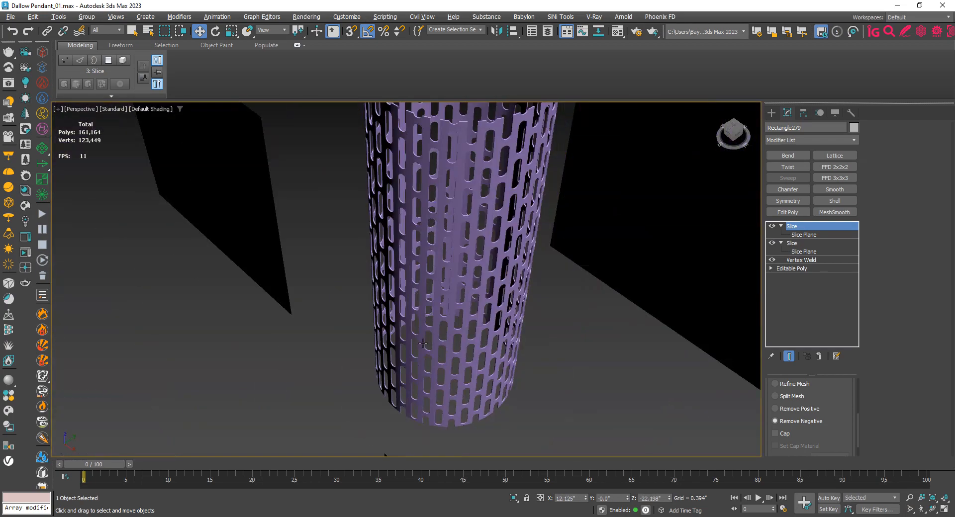
scroll(422, 343, down, 5)
middle_drag(466, 352, 401, 243)
key(F4)
scroll(412, 321, up, 2)
alt+middle_drag(412, 321, 436, 329)
click(803, 113)
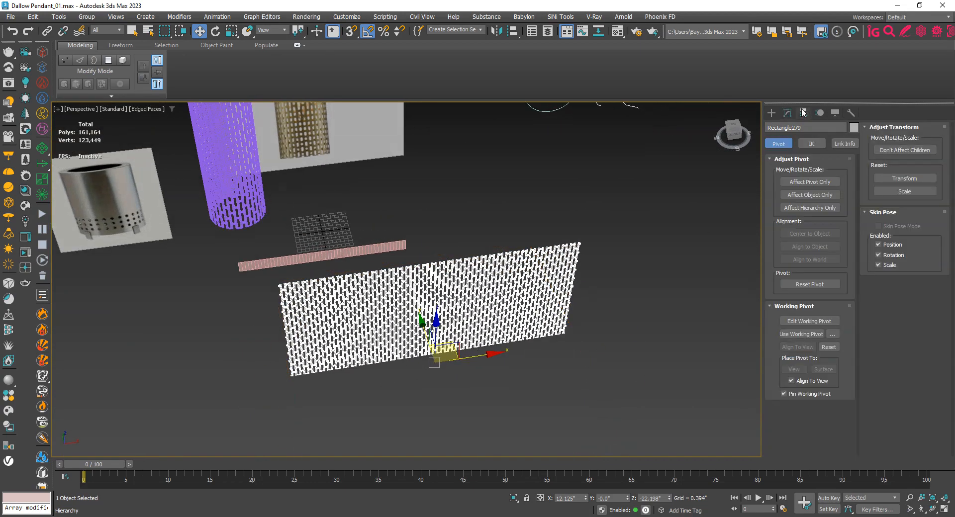
click(807, 182)
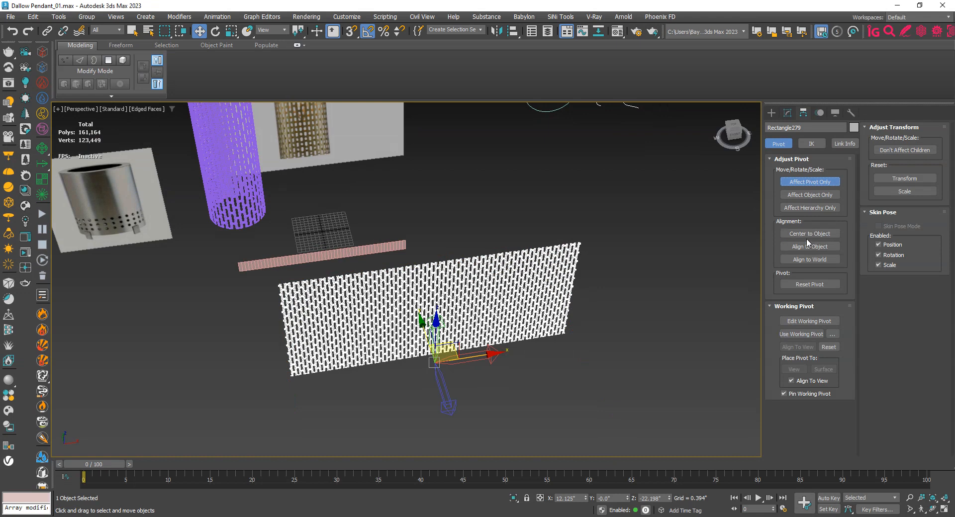
click(804, 232)
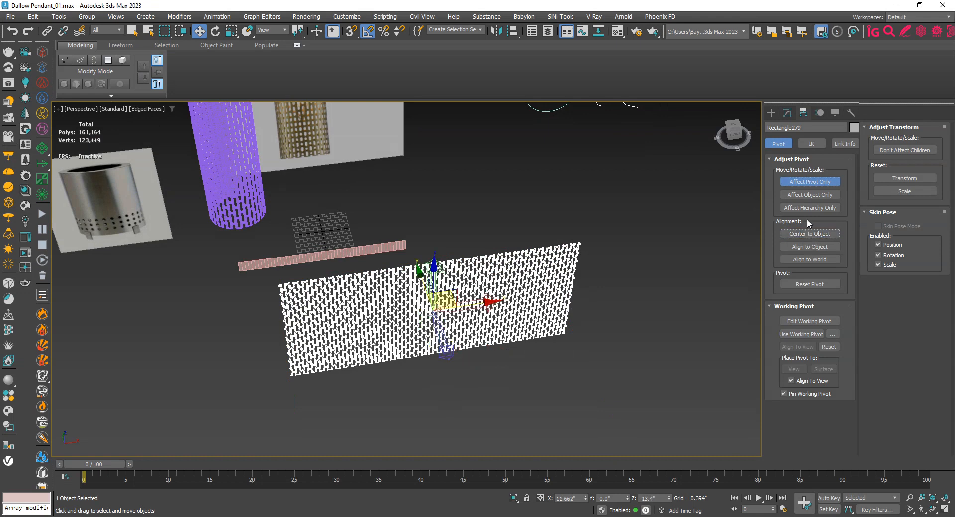
click(807, 182)
Add a Bend modifier to the perforated panel with an angle of 360
click(787, 114)
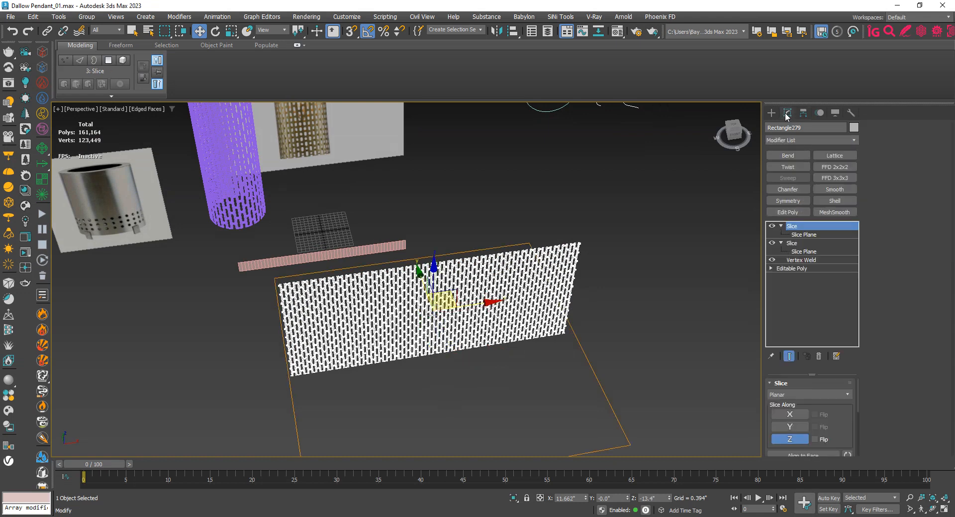
click(841, 141)
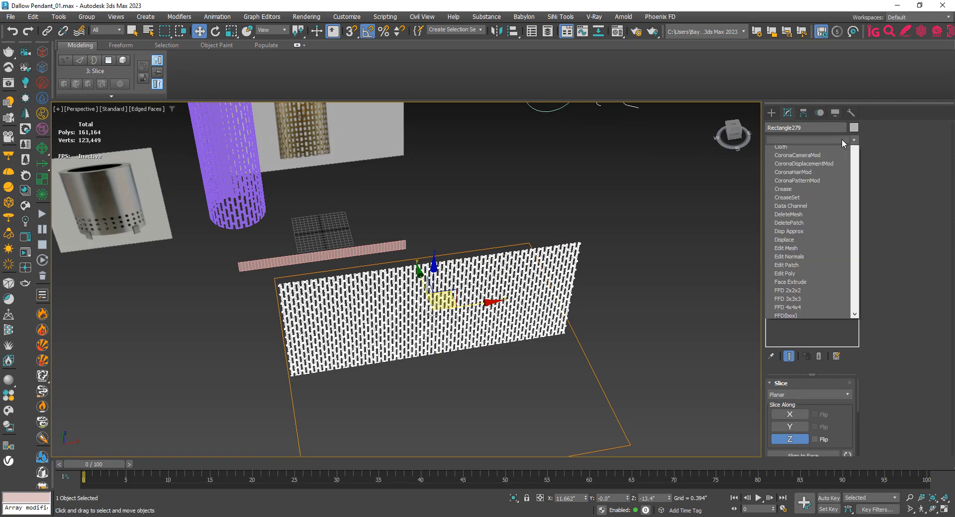
text(b)
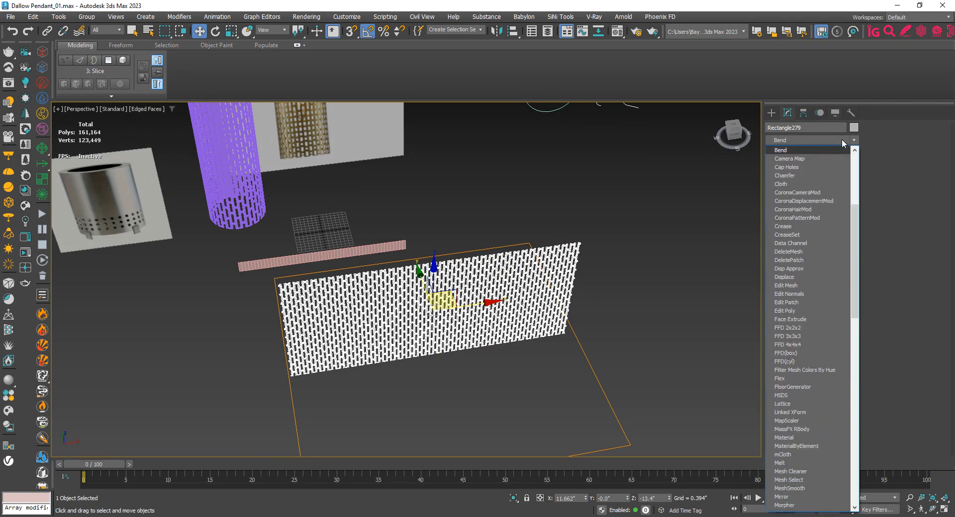
key(Return)
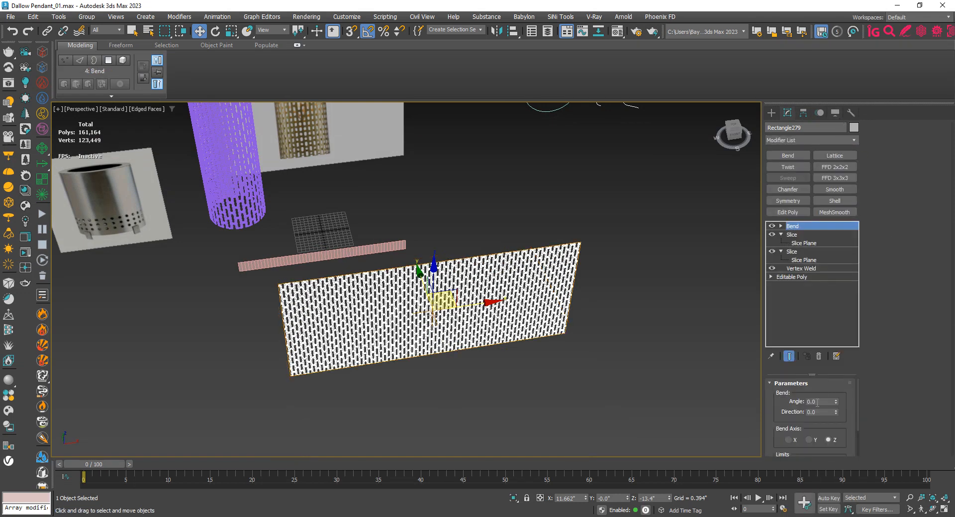
double_click(817, 403)
key(Return)
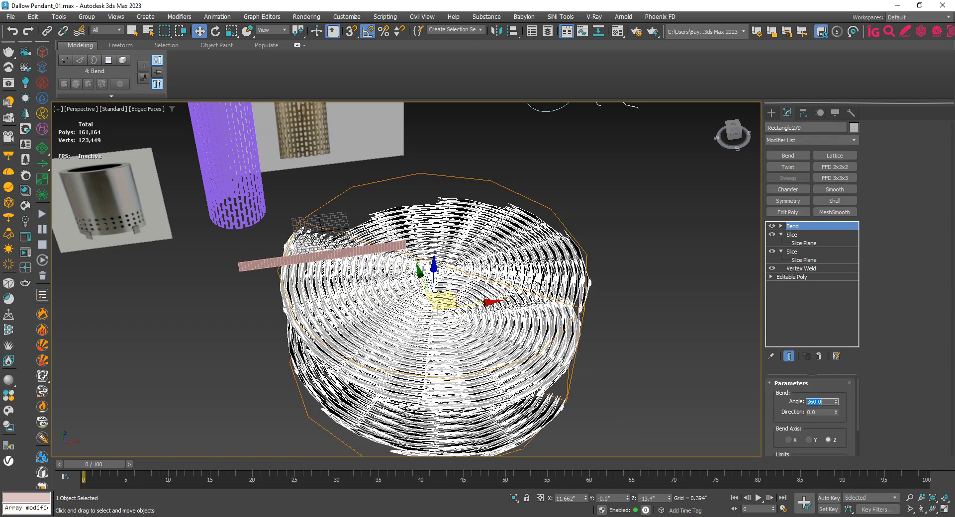
Try bending the perforated panel along the Y axis with a direction of -81
click(808, 440)
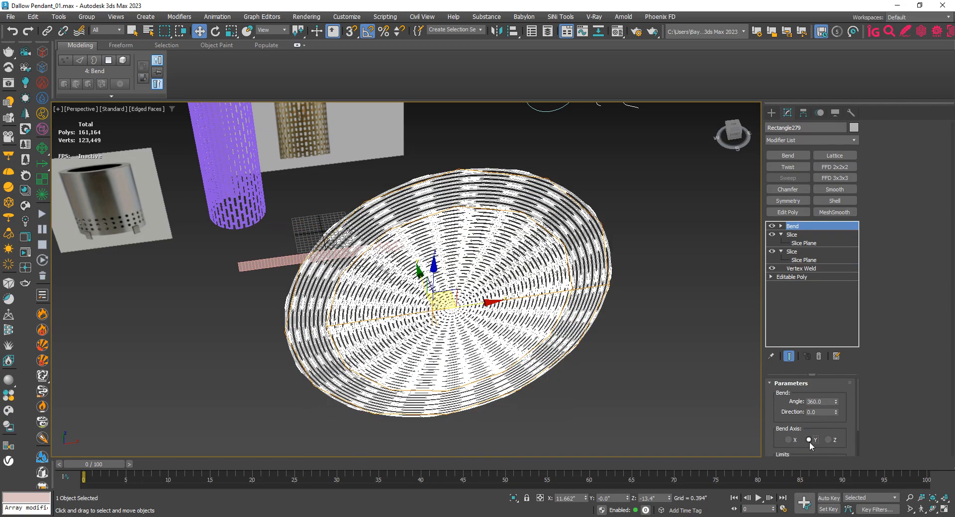
mouse_move(836, 414)
mouse_down()
mouse_move(828, 440)
mouse_move(839, 494)
mouse_up()
scroll(403, 329, up, 4)
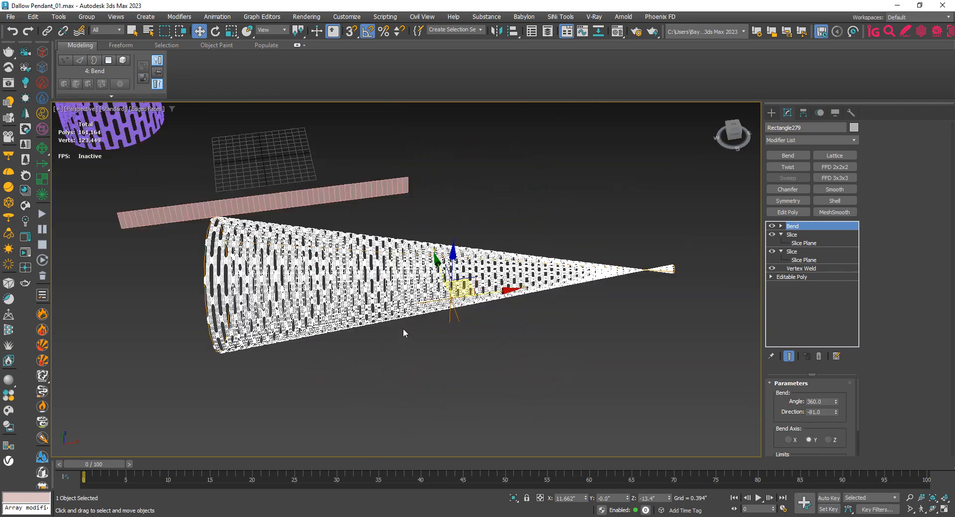
key(F4)
scroll(403, 328, up, 3)
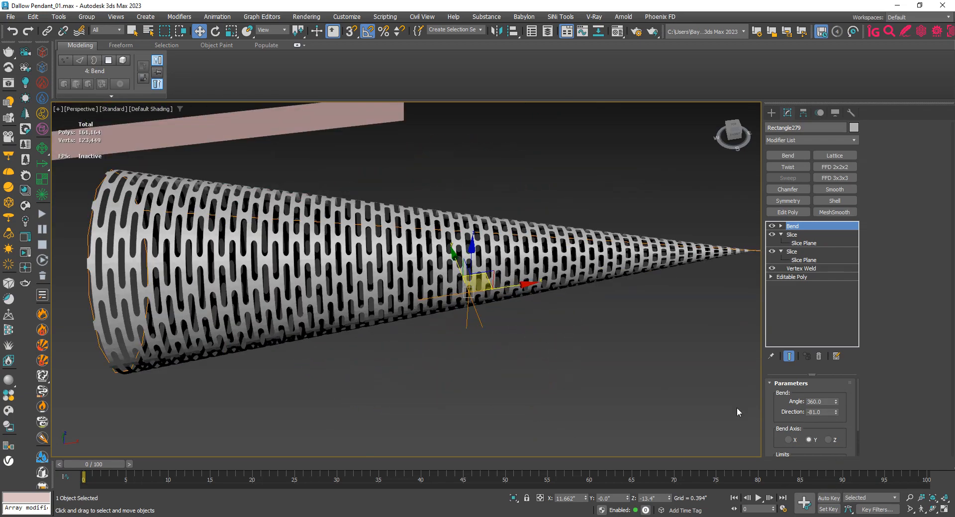
Set the Bend axis to X and reset its direction to 0 to roll the panel into an upright cylinder
click(788, 440)
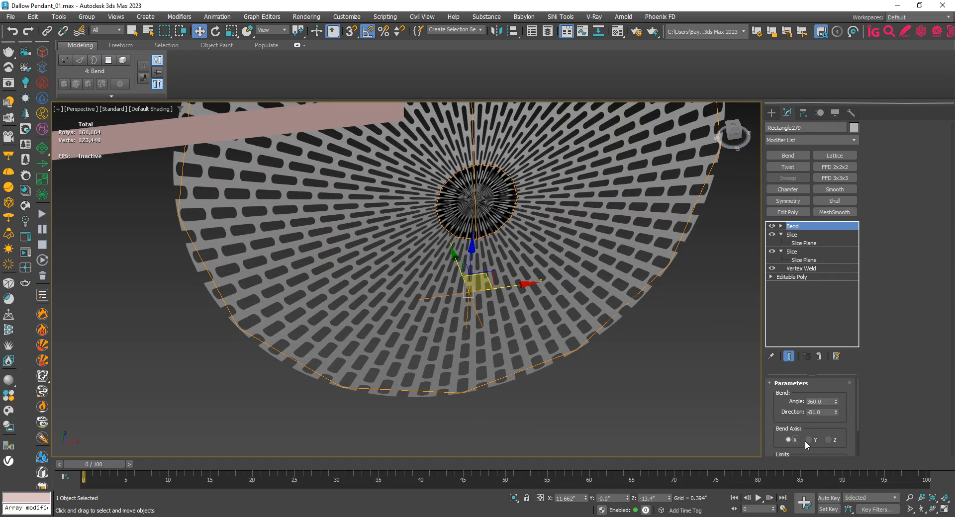
right_click(836, 414)
scroll(450, 314, down, 3)
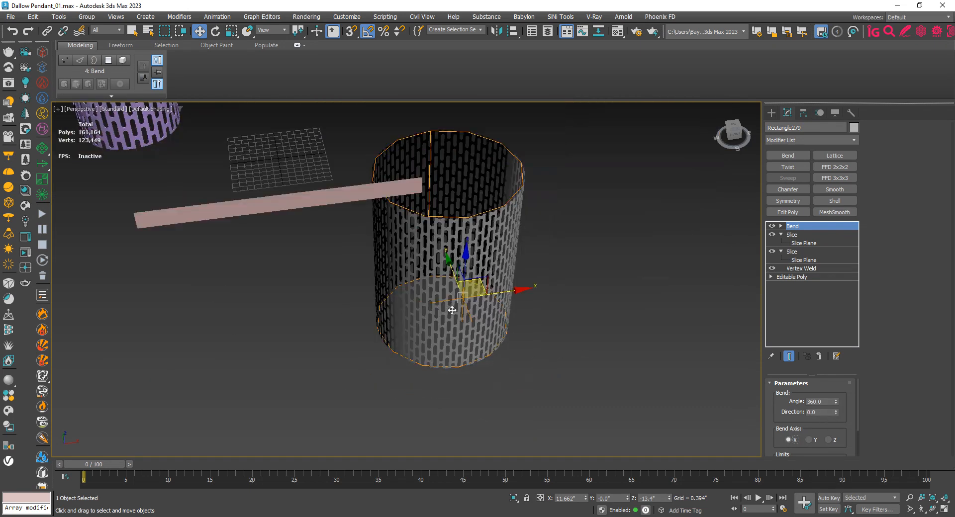
Move the bent cylinder up over the lower part of the reference pendant in the front view and compare their slots and widths
key(alt+w)
key(alt+w)
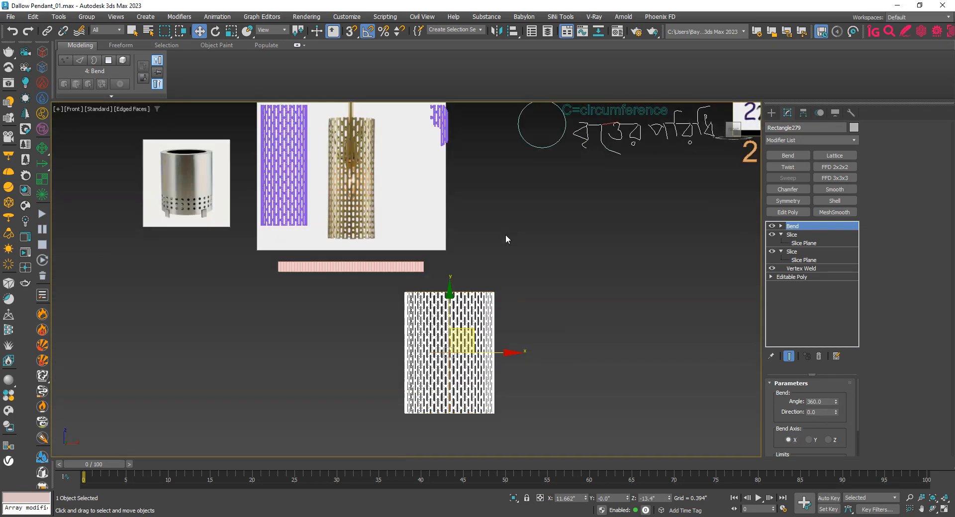
drag(470, 337, 376, 211)
scroll(376, 211, up, 10)
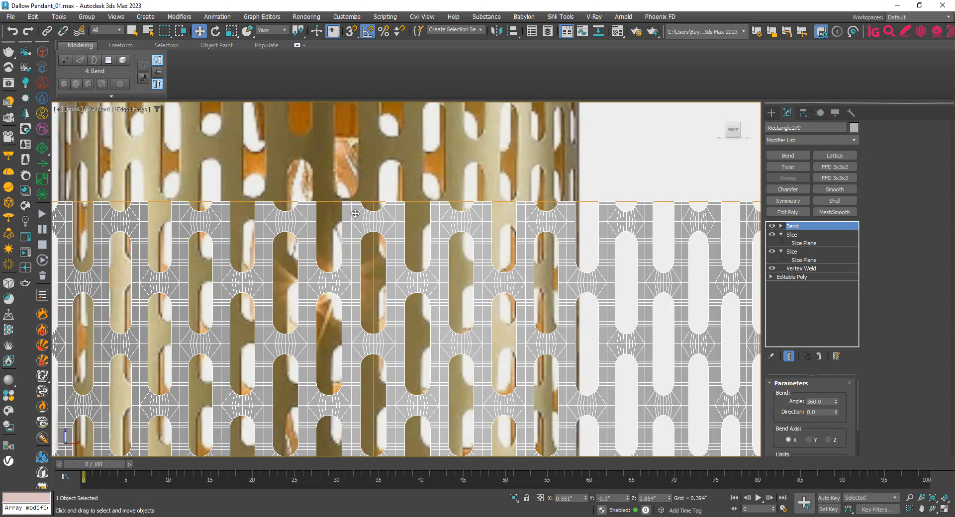
scroll(355, 214, down, 8)
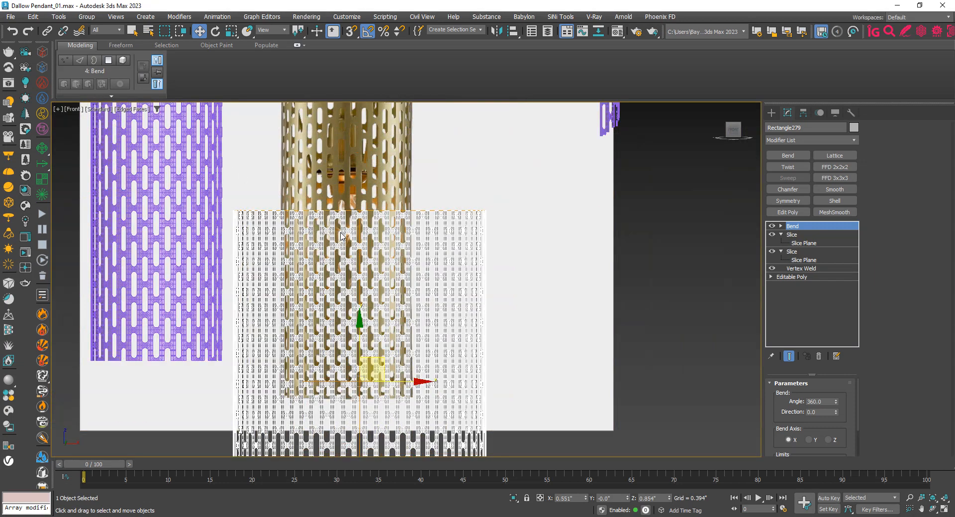
Move the bent cylinder away from the reference pendant and delete its Bend modifier to flatten the panel
middle_drag(368, 265, 373, 219)
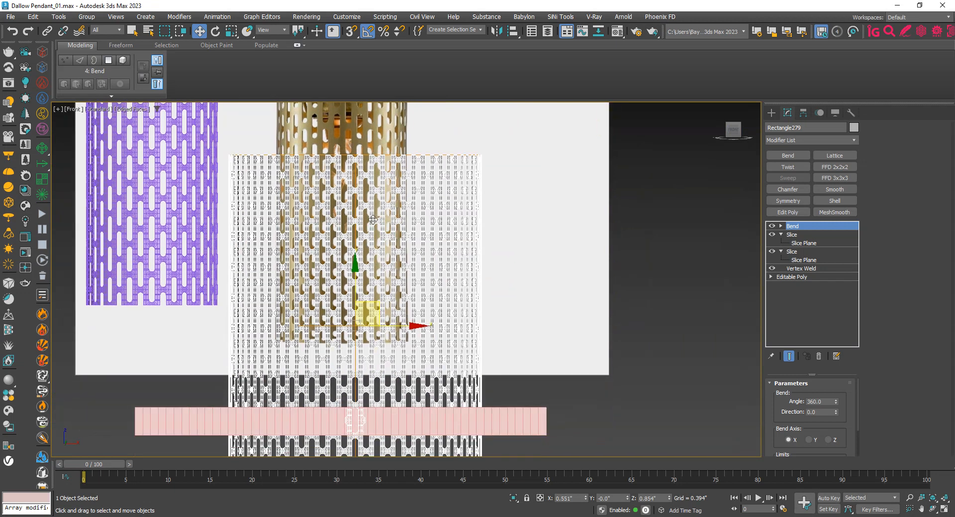
scroll(373, 219, down, 3)
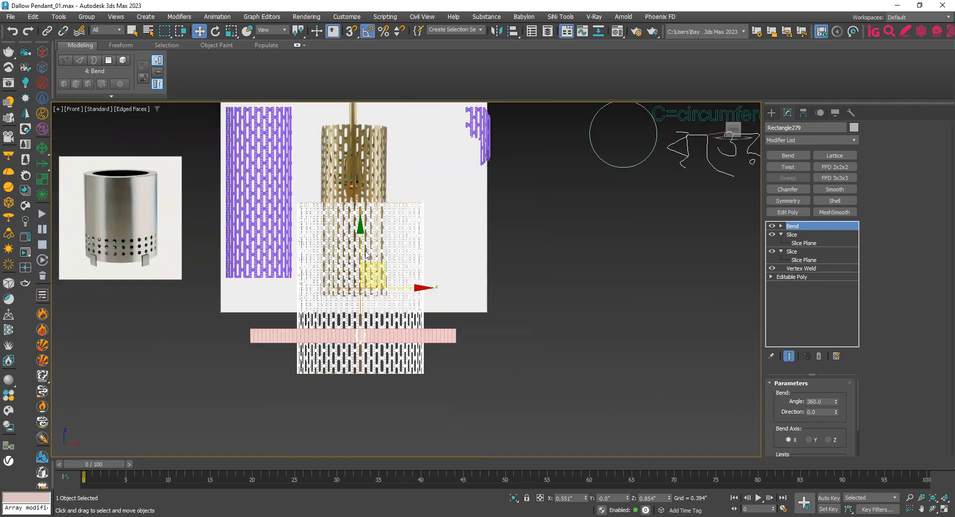
scroll(350, 294, up, 2)
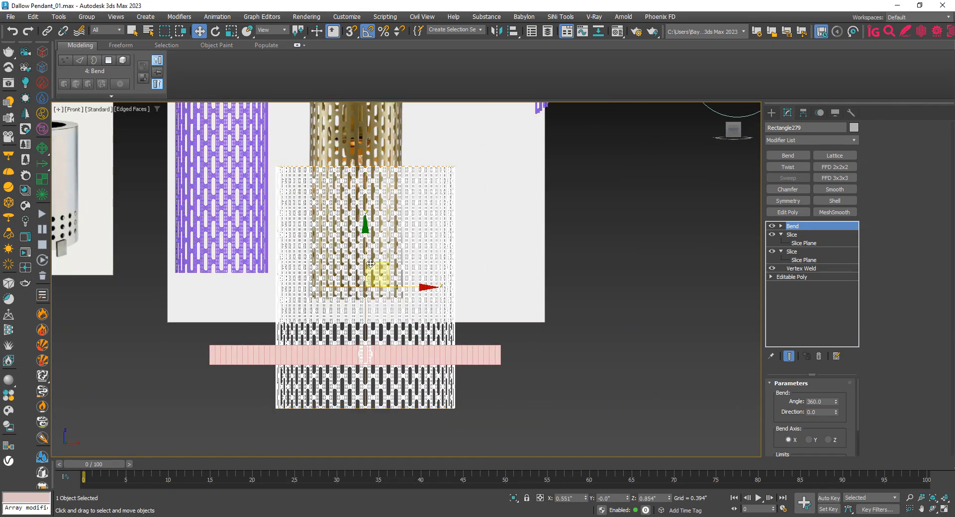
drag(380, 275, 529, 332)
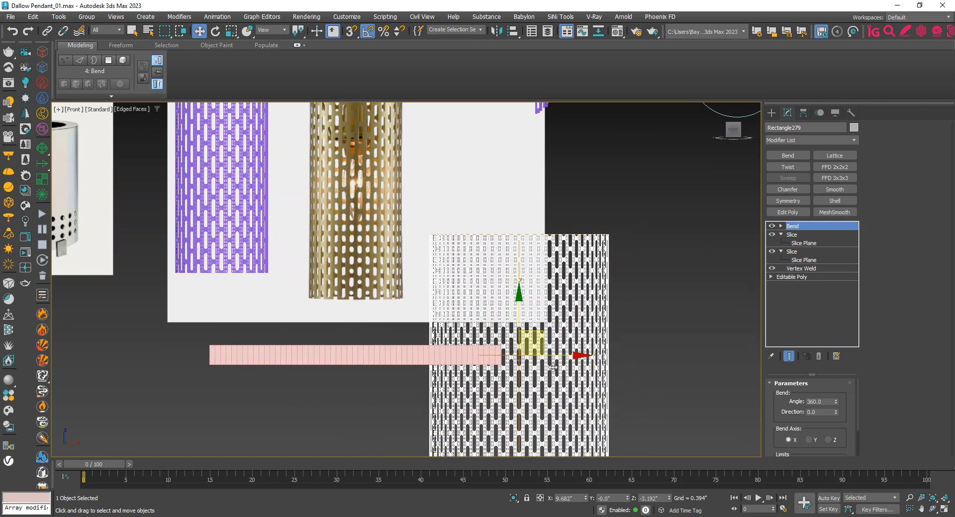
middle_drag(552, 368, 545, 309)
click(818, 355)
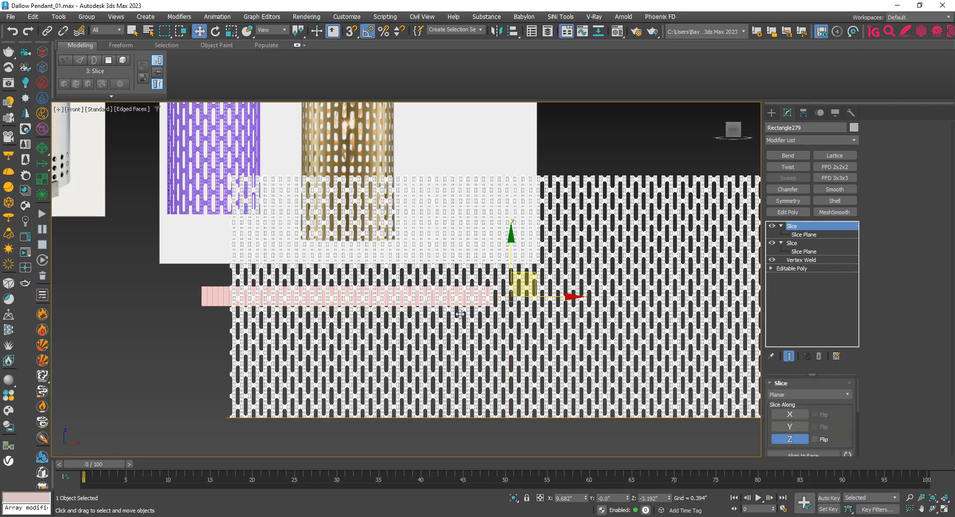
Move the flat perforated panel beneath the pink segmented strip and snap its left edge to the strip's left end
scroll(229, 347, down, 2)
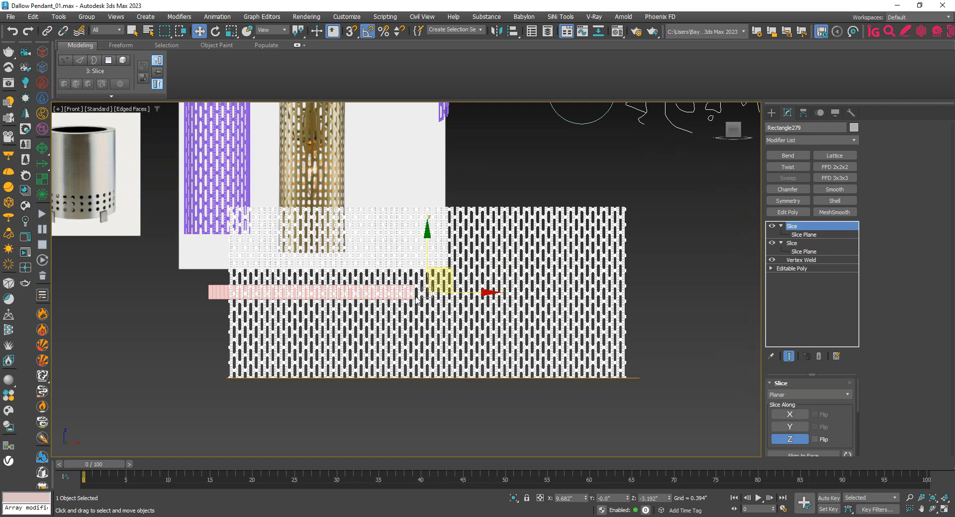
drag(442, 272, 398, 358)
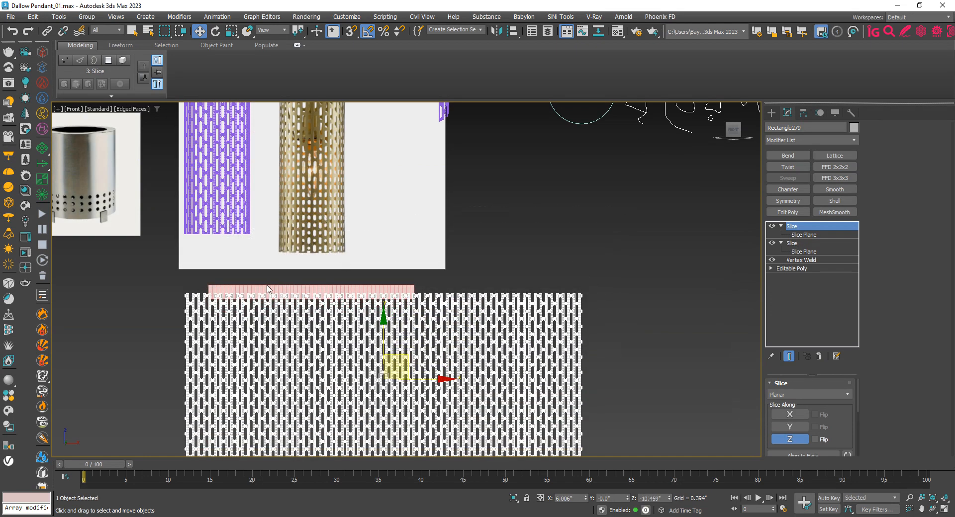
scroll(267, 289, up, 8)
middle_drag(121, 302, 151, 280)
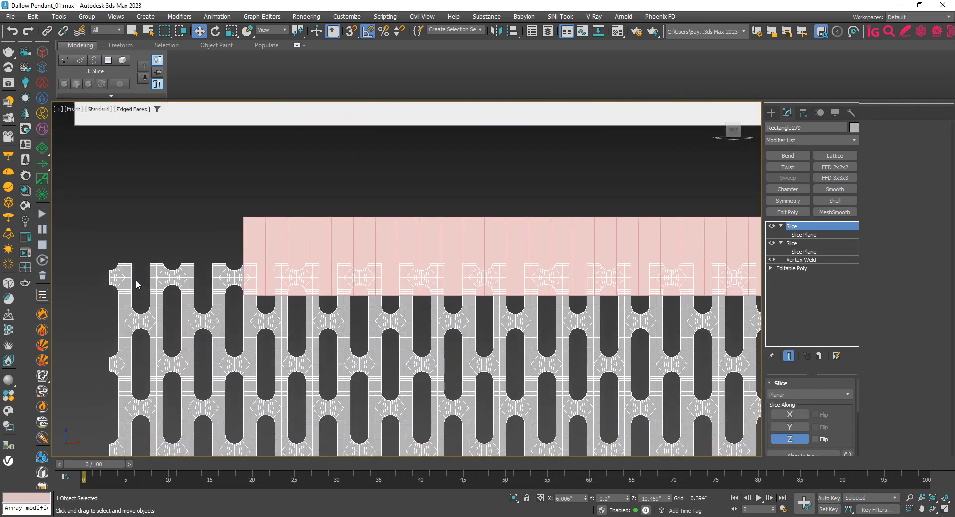
drag(125, 281, 253, 282)
scroll(244, 304, up, 5)
key(s)
key(s)
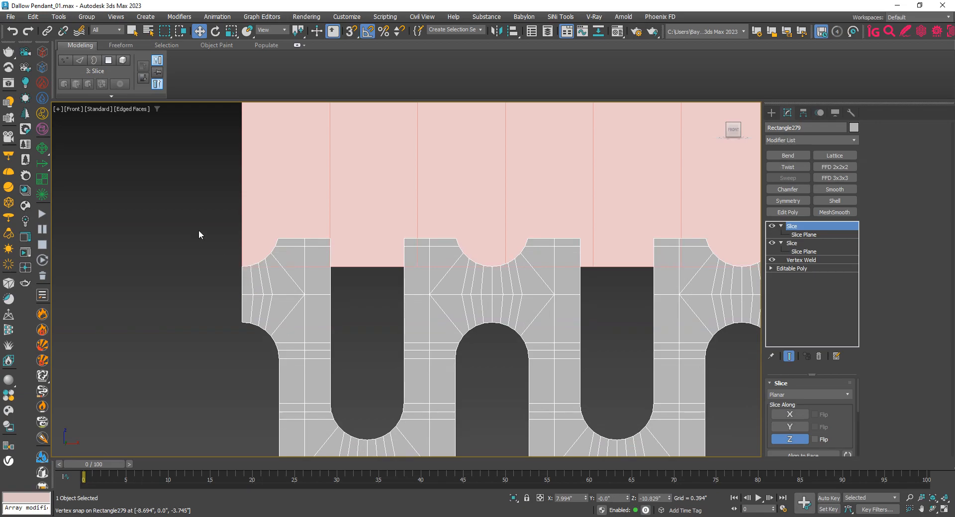
scroll(198, 230, down, 7)
scroll(386, 226, up, 6)
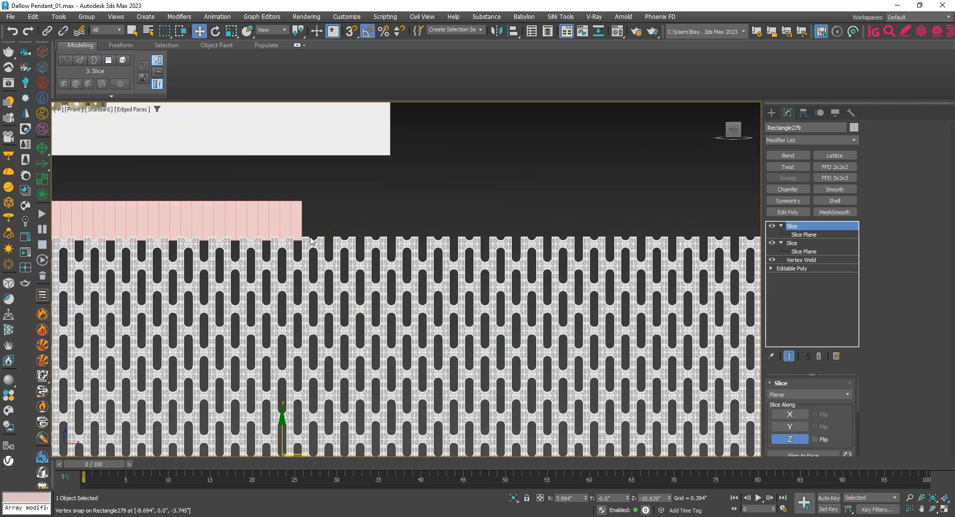
scroll(493, 209, down, 4)
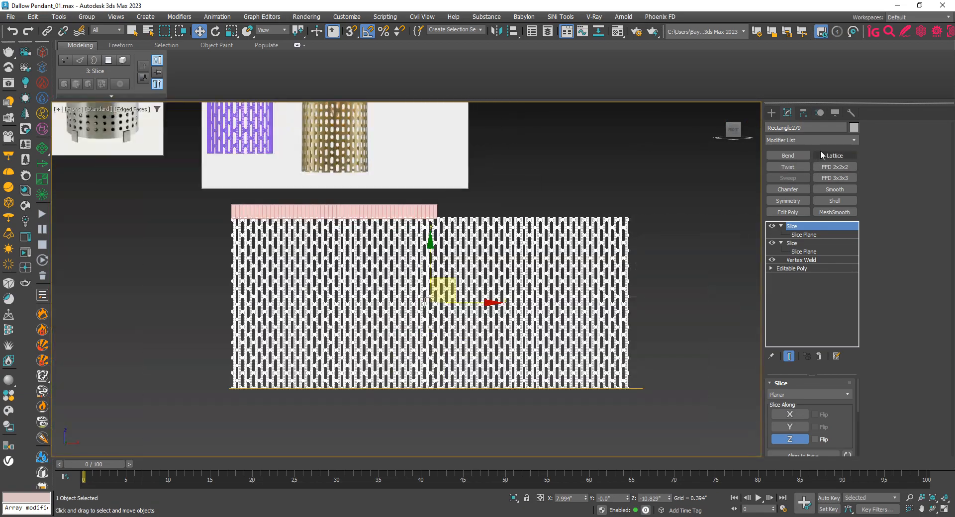
Add a third Slice modifier to the panel and rotate its slice plane 90 degrees to stand vertically
click(825, 140)
text(sl)
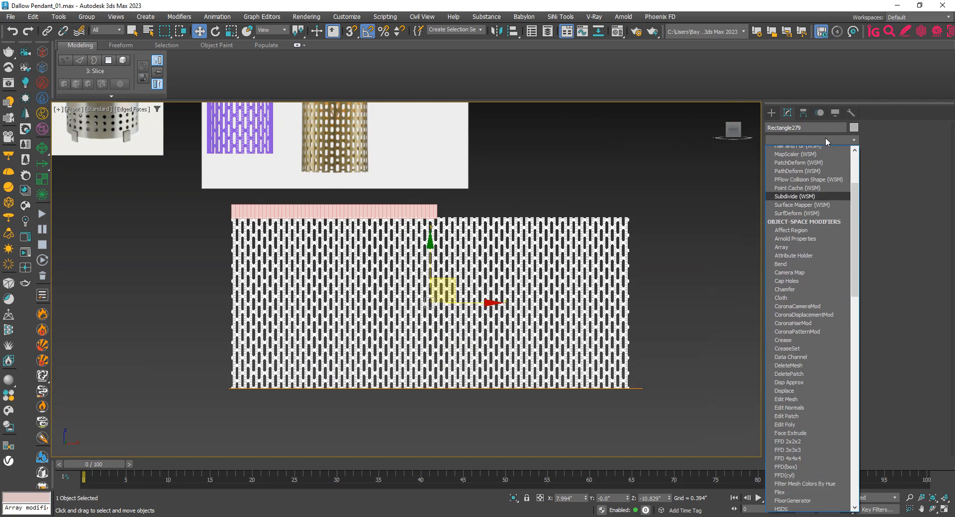
key(Return)
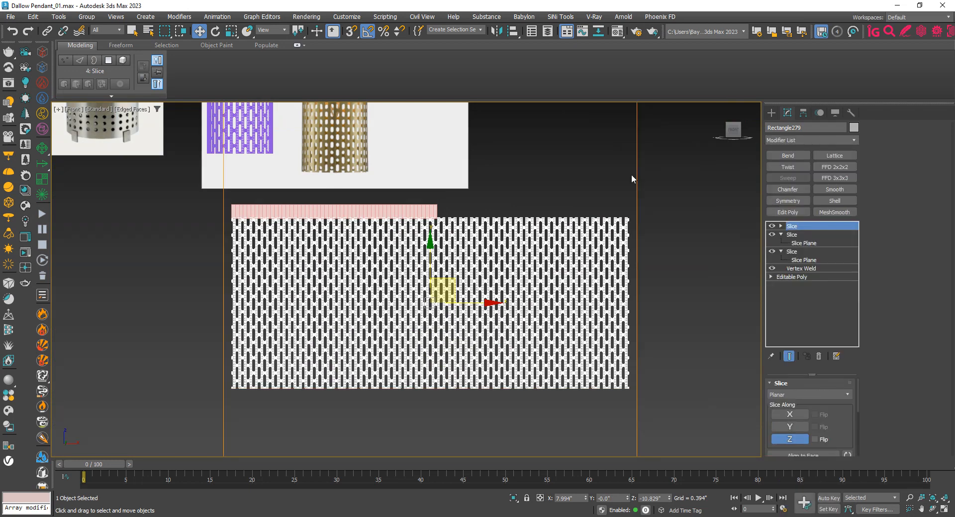
scroll(631, 175, down, 3)
middle_drag(631, 175, 514, 252)
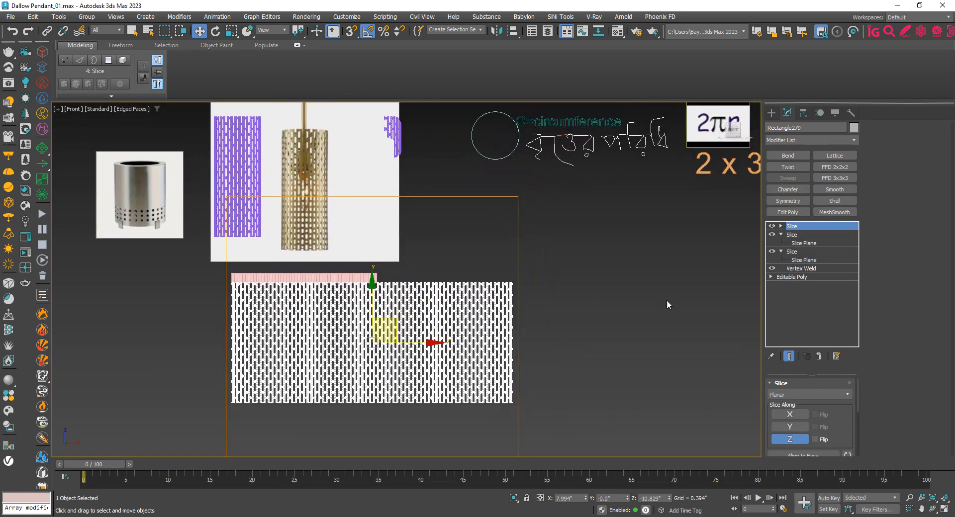
click(781, 226)
click(803, 235)
middle_drag(541, 266, 520, 276)
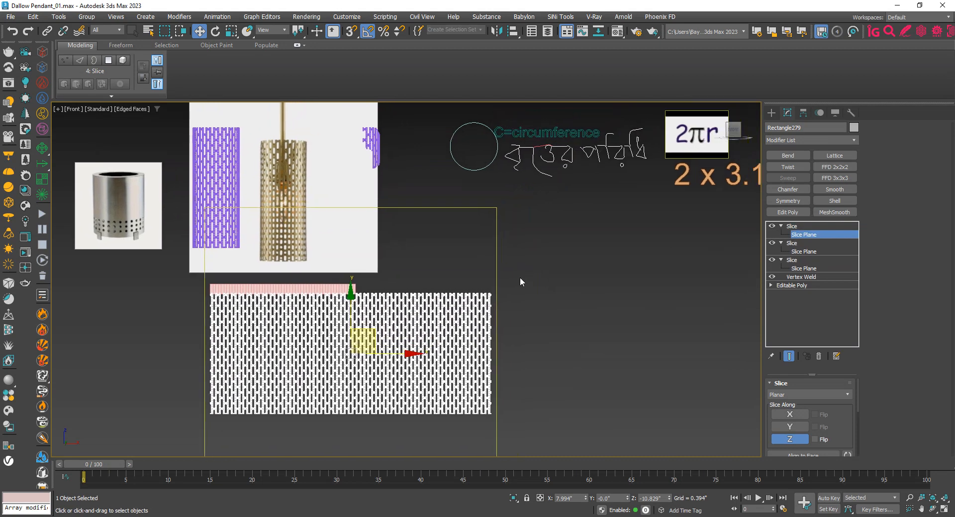
key(e)
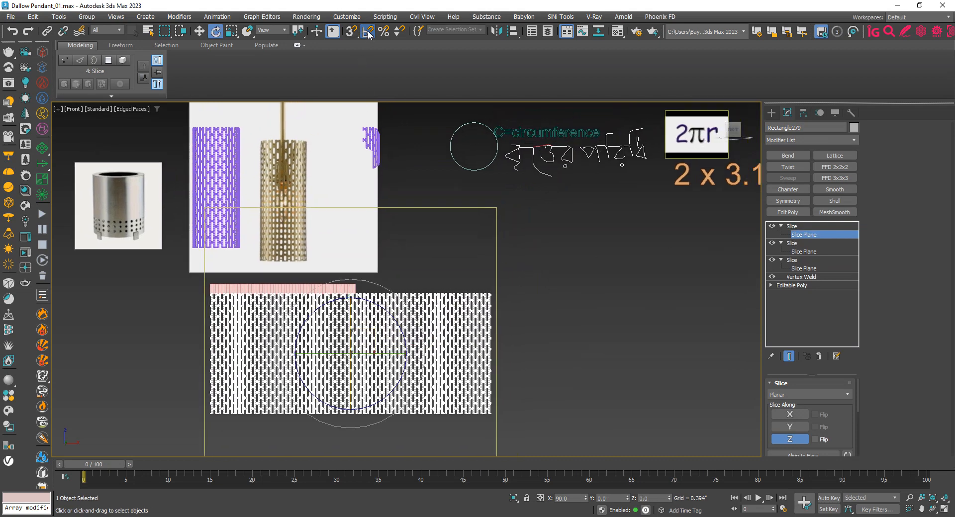
drag(334, 359, 378, 361)
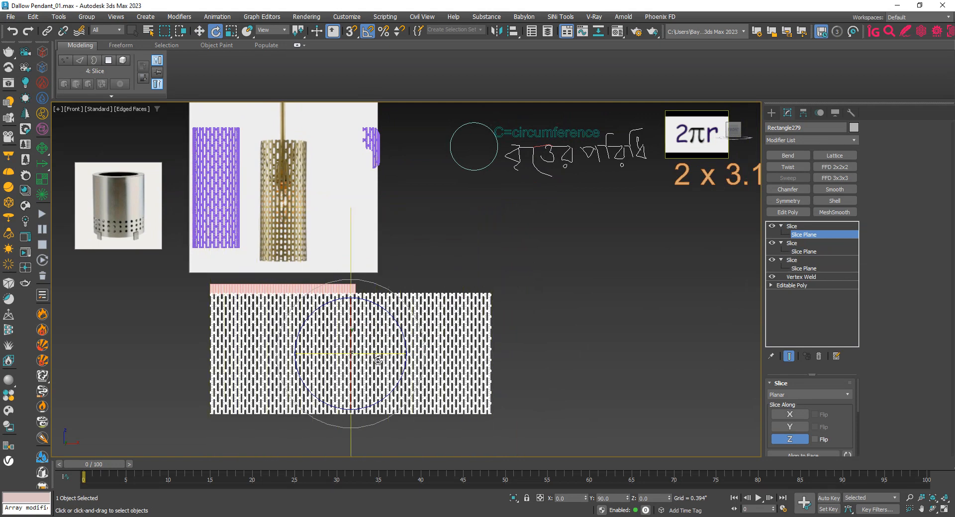
key(w)
Try placing the slice plane at the right end of the pink strip, and slightly further left within the slot pattern
scroll(295, 344, up, 8)
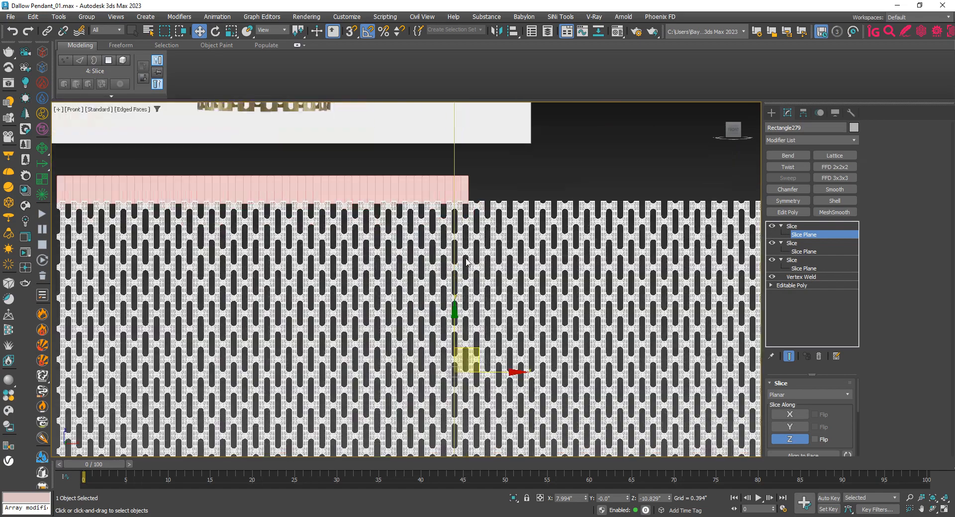
middle_drag(438, 209, 534, 238)
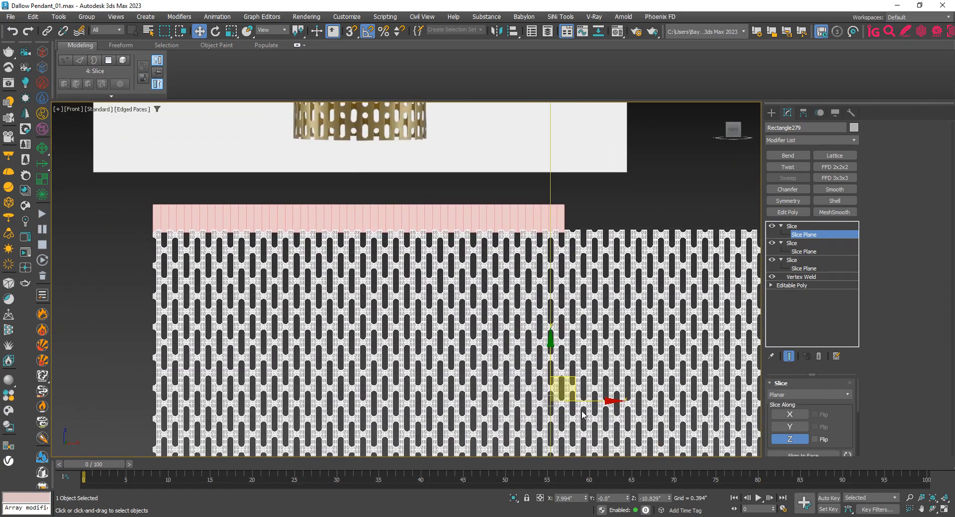
drag(589, 401, 601, 401)
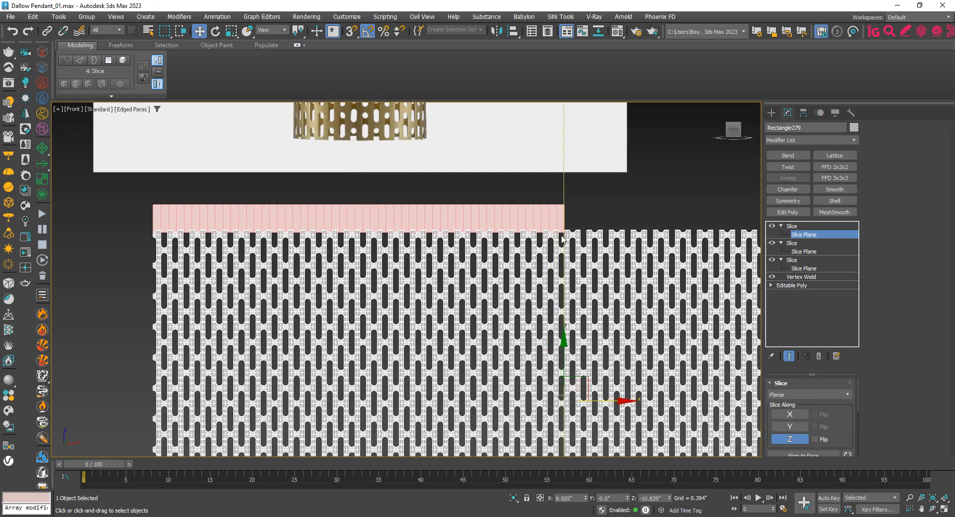
scroll(561, 235, up, 2)
middle_drag(561, 235, 670, 232)
middle_drag(298, 236, 296, 249)
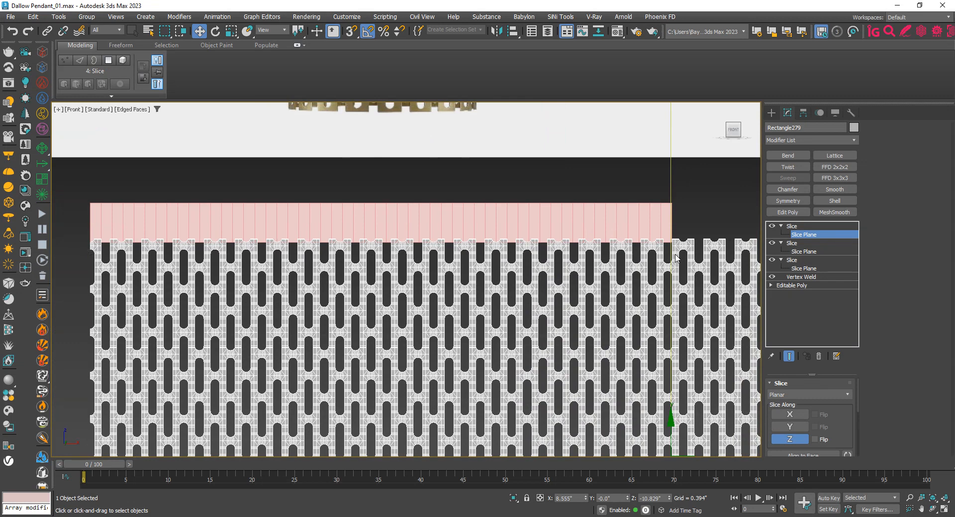
scroll(666, 244, up, 4)
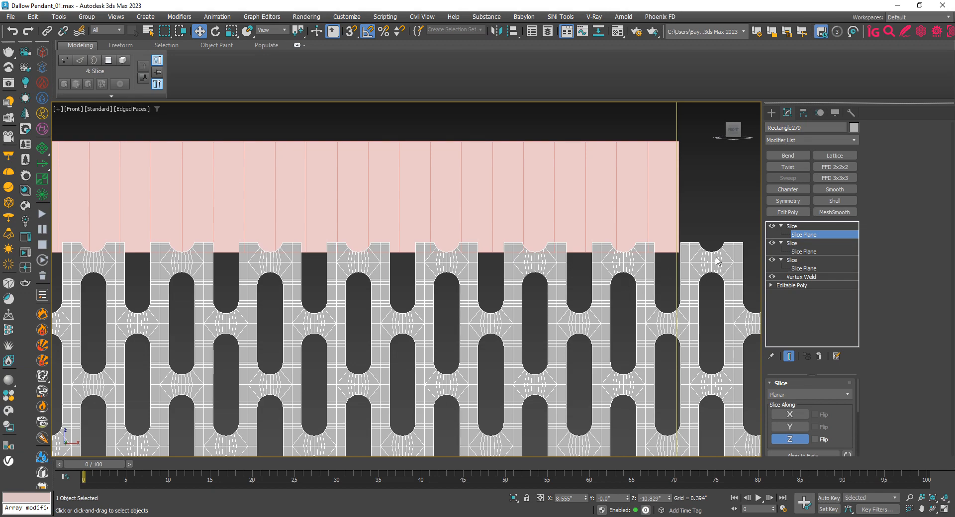
scroll(629, 248, down, 3)
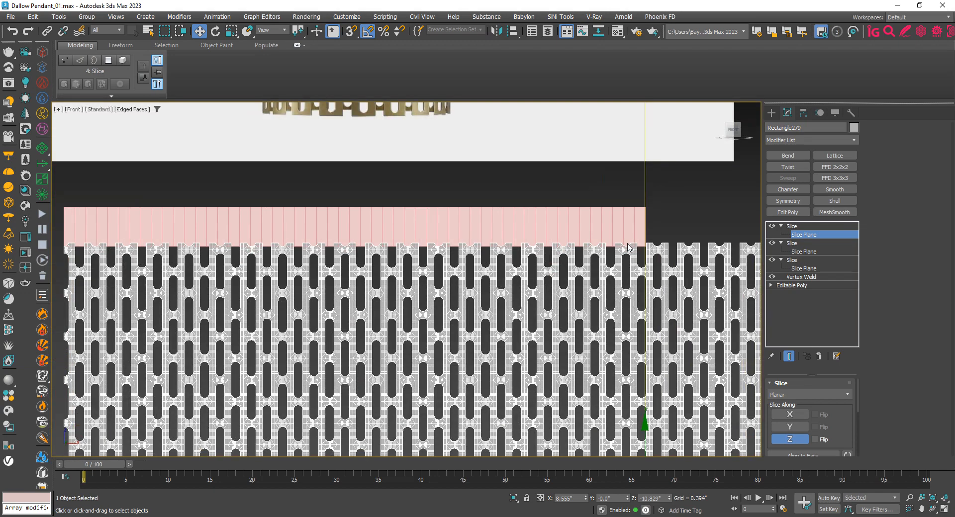
scroll(626, 247, down, 3)
scroll(661, 350, up, 6)
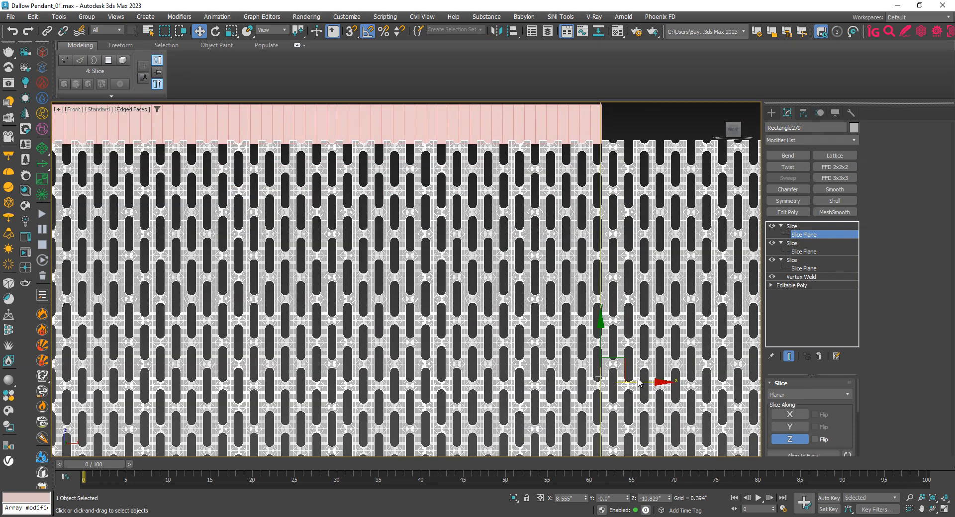
mouse_move(639, 381)
mouse_down()
mouse_move(620, 382)
mouse_move(628, 382)
mouse_up()
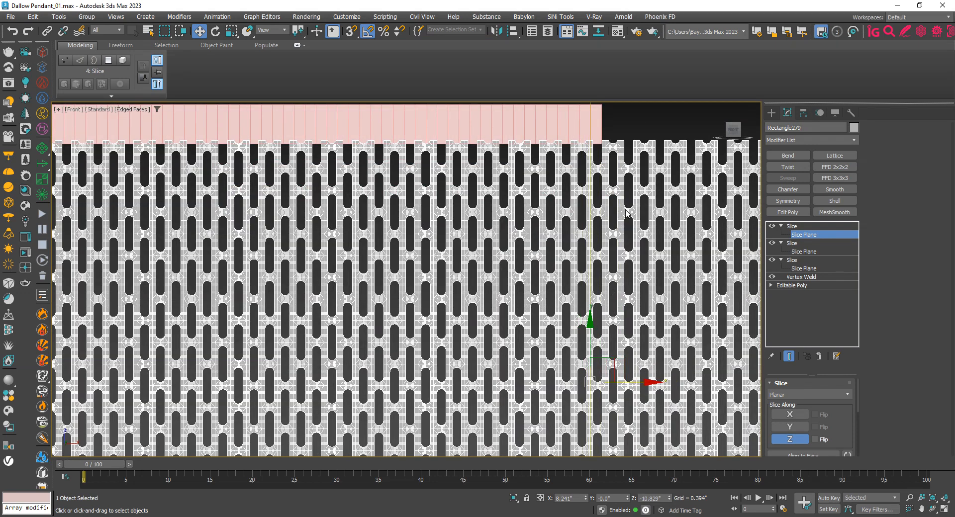
Snap the slice plane to the centre vertex of the half-slot just past the pink strip's right end
scroll(602, 142, up, 6)
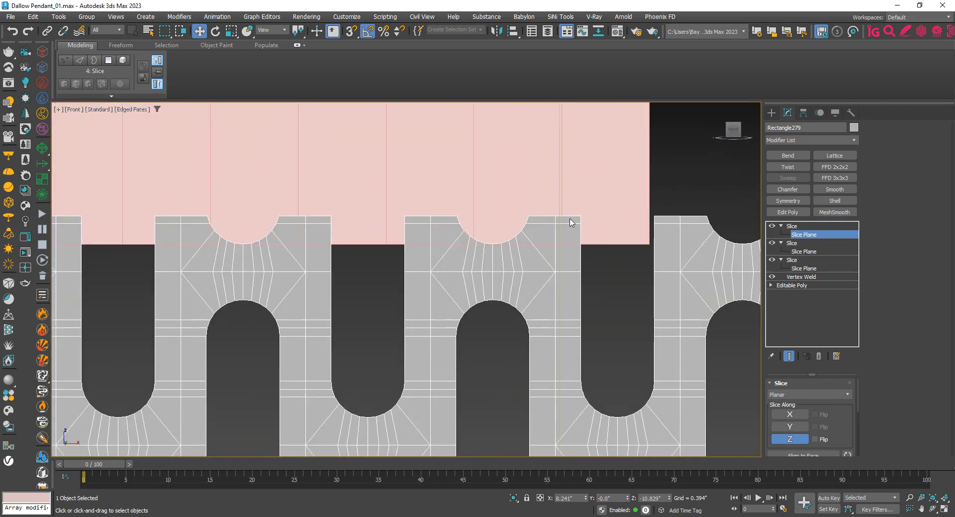
key(s)
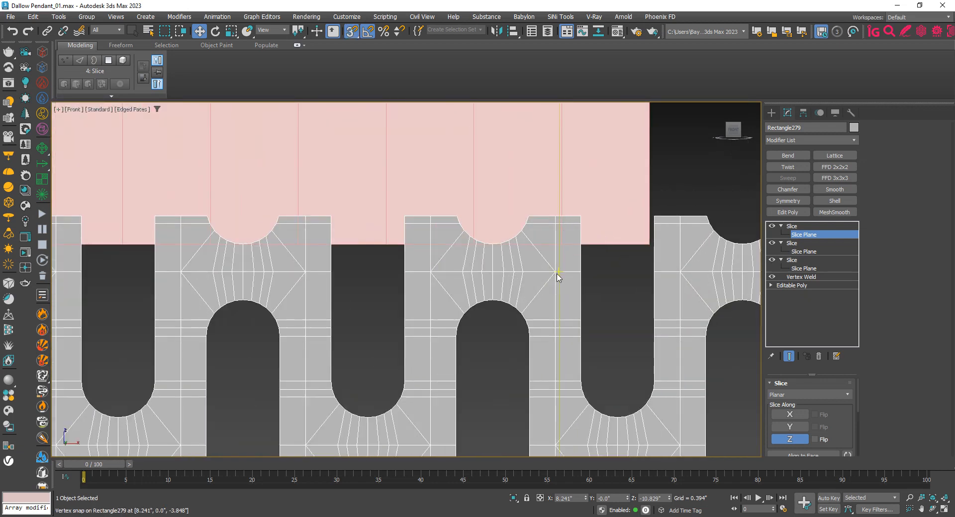
drag(559, 257, 739, 247)
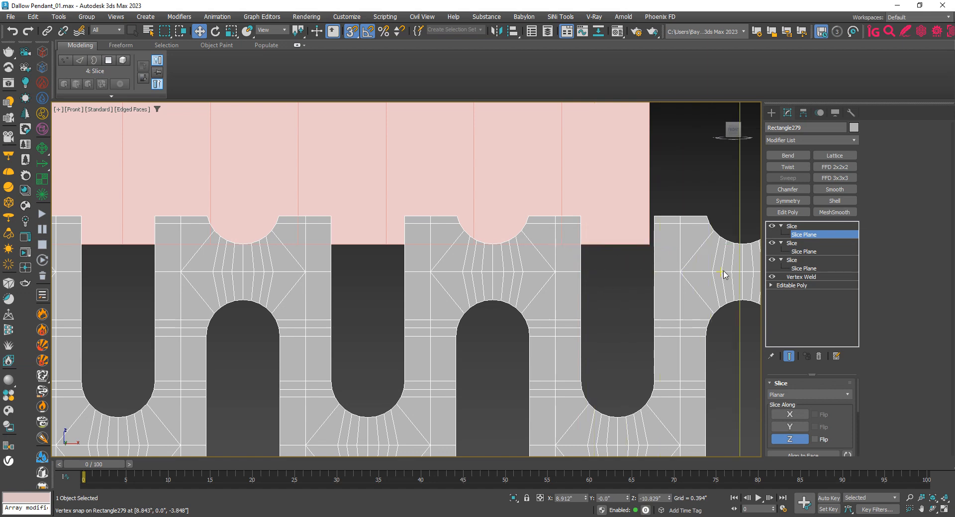
scroll(724, 274, up, 6)
drag(573, 201, 586, 235)
scroll(585, 233, down, 10)
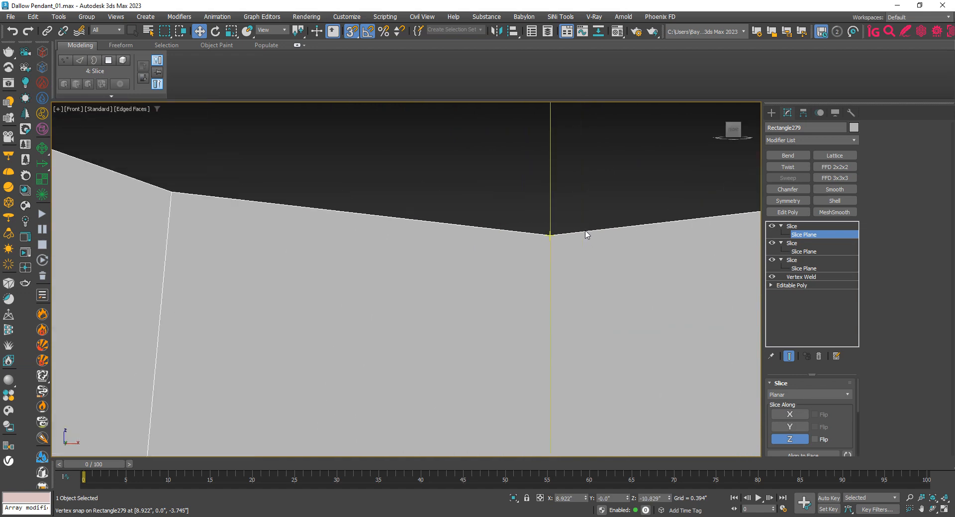
scroll(490, 217, down, 5)
key(s)
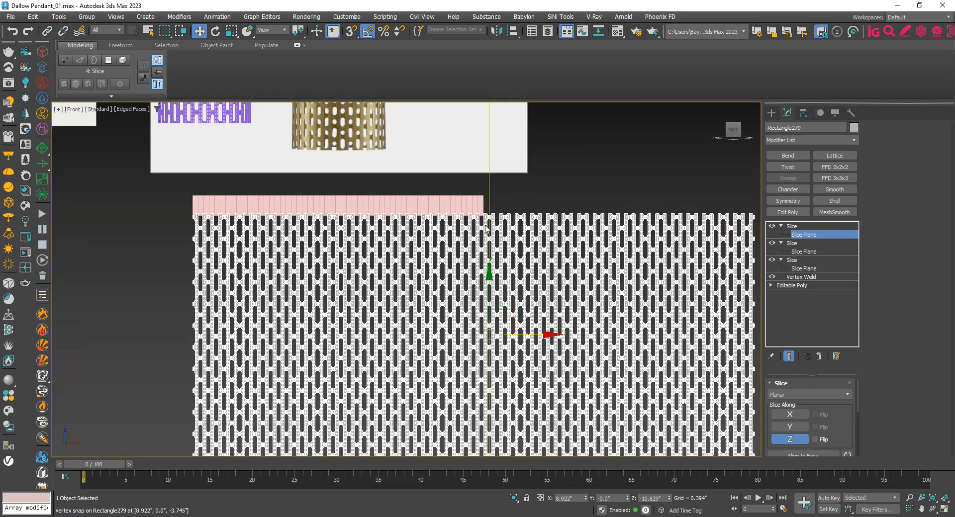
Set the slice type to Remove Positive to cut away the panel beyond the slice plane
scroll(489, 216, down, 1)
middle_drag(489, 216, 475, 153)
scroll(475, 154, up, 1)
scroll(800, 442, down, 5)
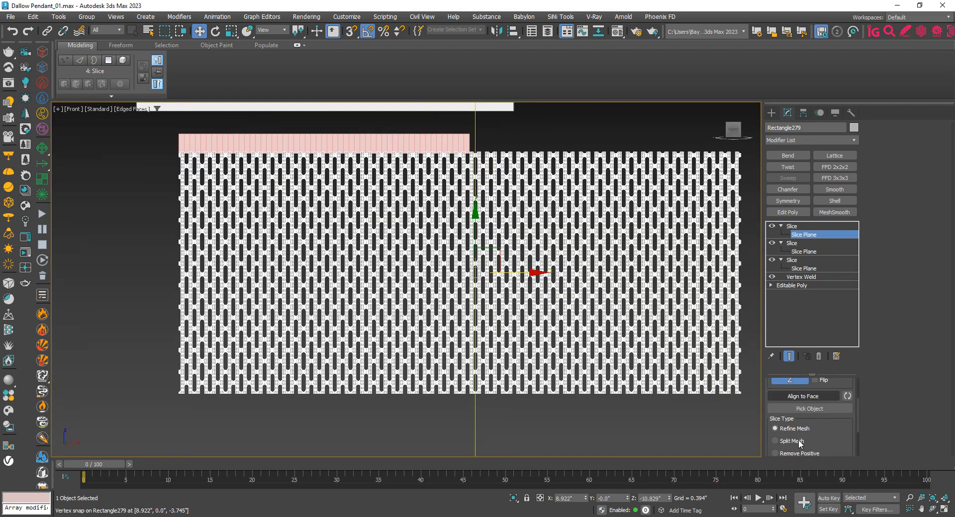
click(798, 439)
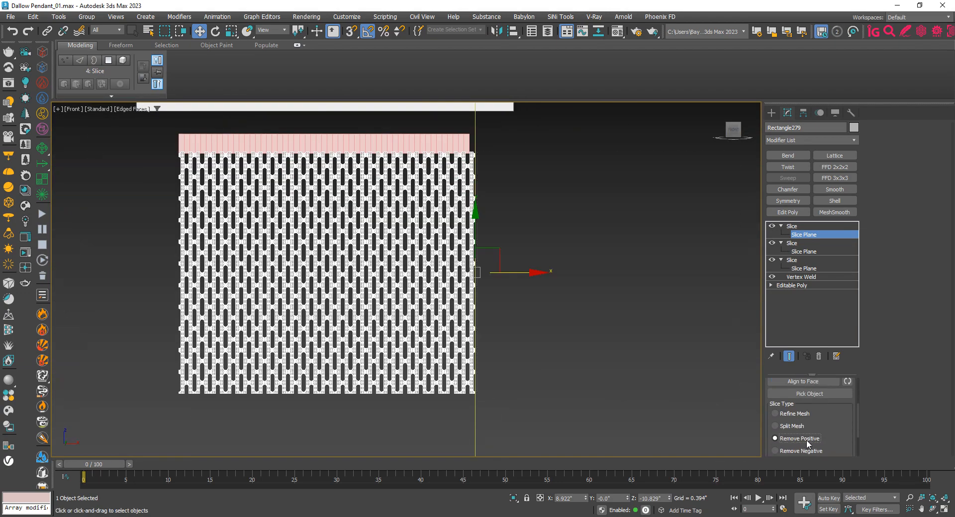
Compare the trimmed panel's side edges with the pink strip, and isolate the panel for a closer look at its edges
scroll(428, 174, up, 1)
middle_drag(428, 174, 522, 217)
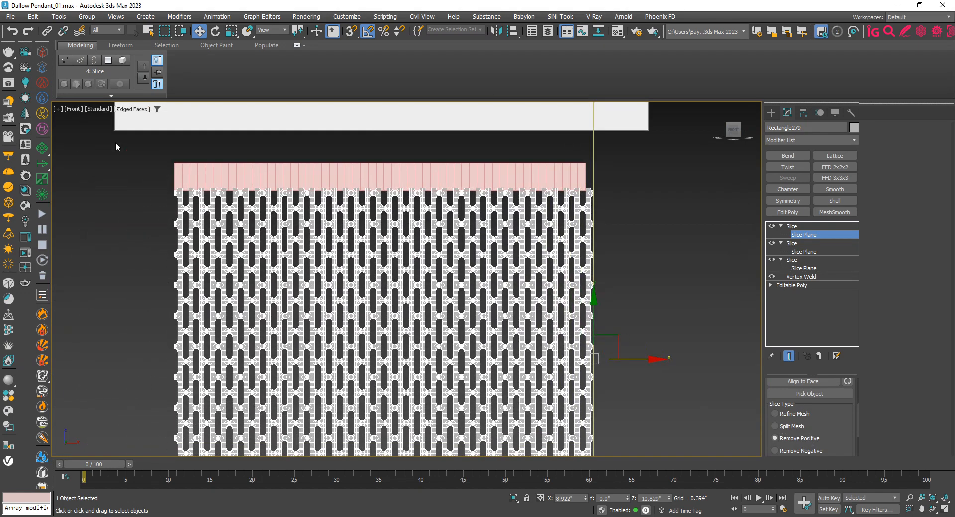
scroll(198, 200, up, 2)
middle_drag(191, 208, 132, 250)
scroll(130, 251, down, 1)
scroll(132, 255, down, 2)
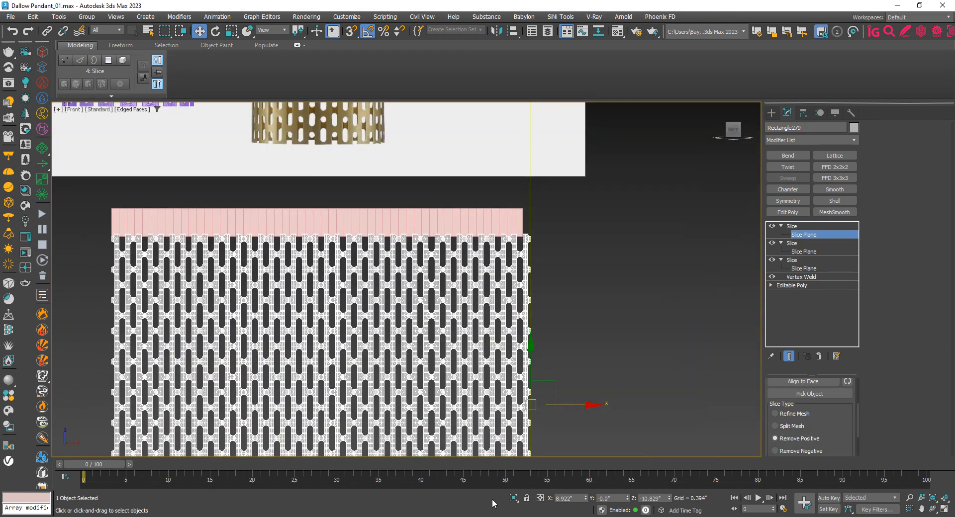
click(513, 498)
scroll(400, 234, up, 5)
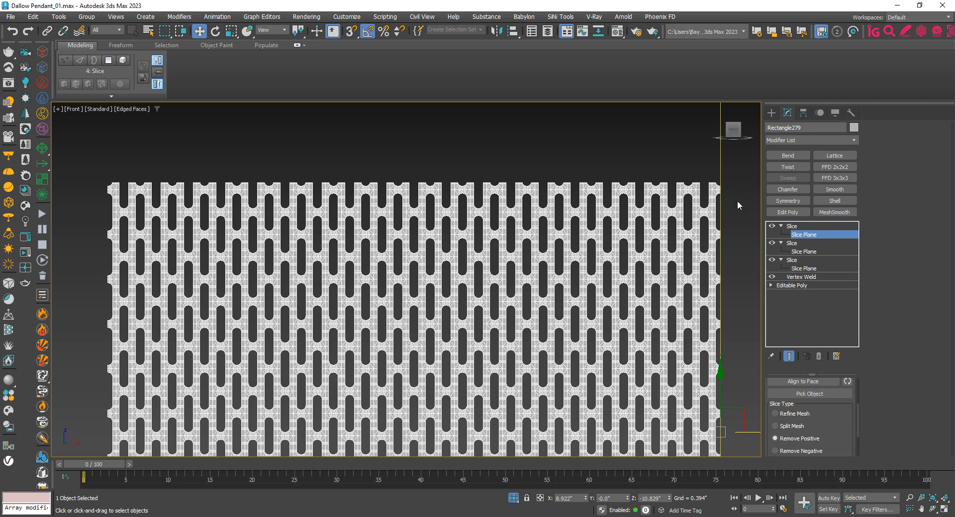
Leave the slice plane level, reselect the slotted panel and end its isolation to bring back the whole scene
click(792, 226)
click(724, 222)
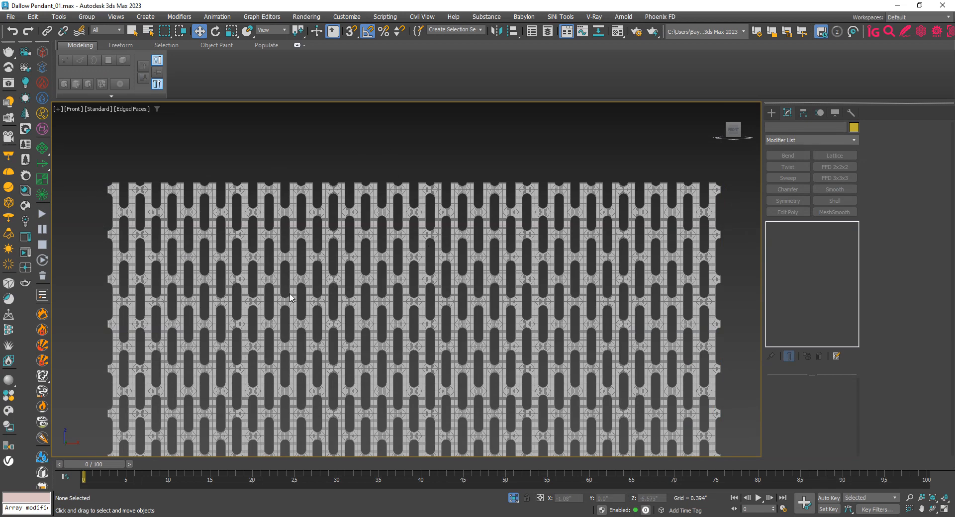
click(483, 354)
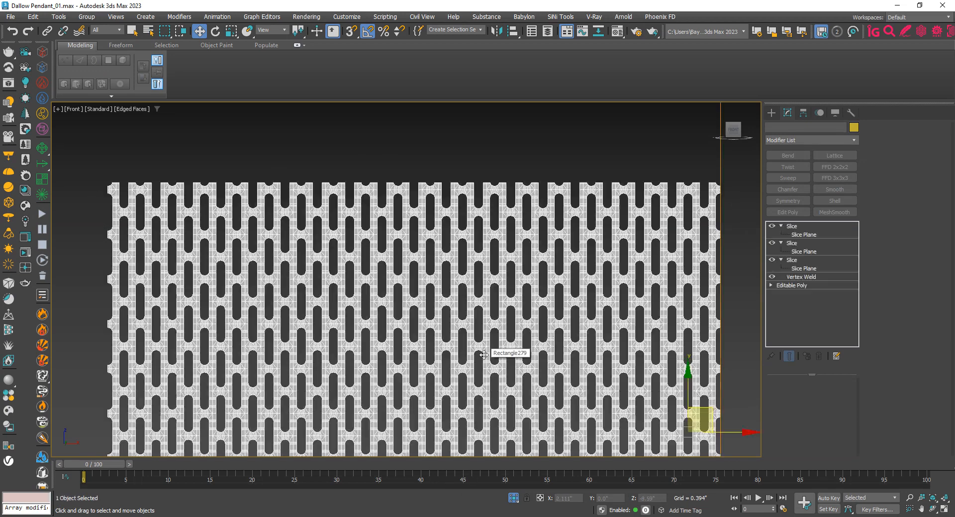
click(513, 498)
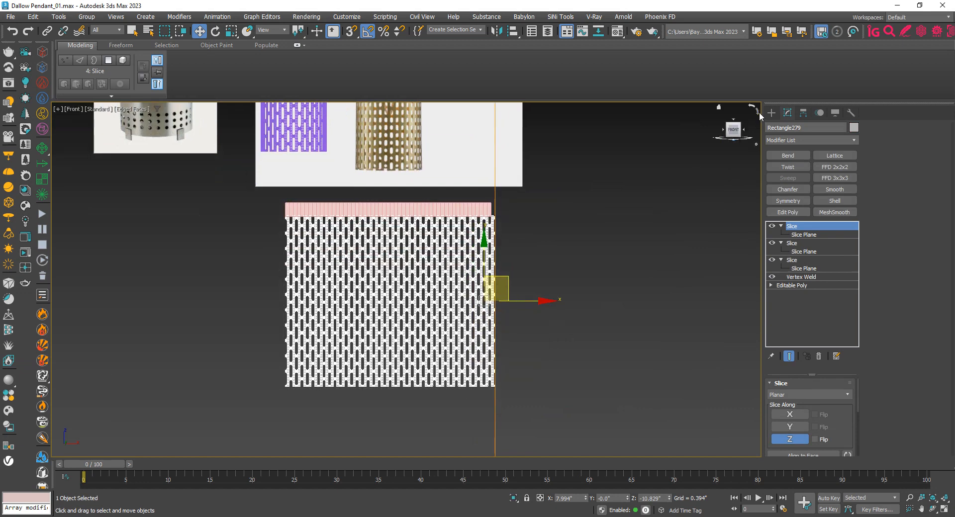
Center the trimmed panel's pivot on the object
click(803, 113)
middle_drag(335, 272, 330, 333)
middle_drag(349, 260, 342, 356)
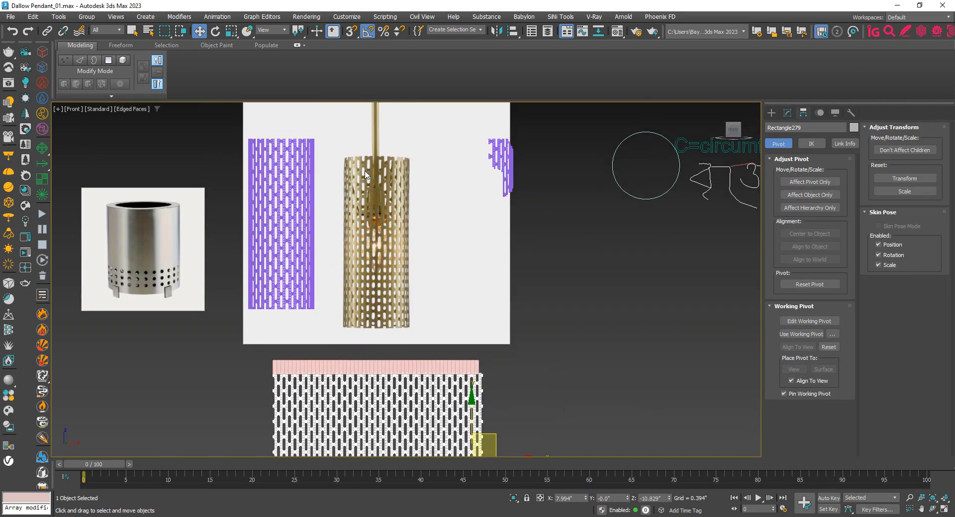
scroll(347, 310, up, 4)
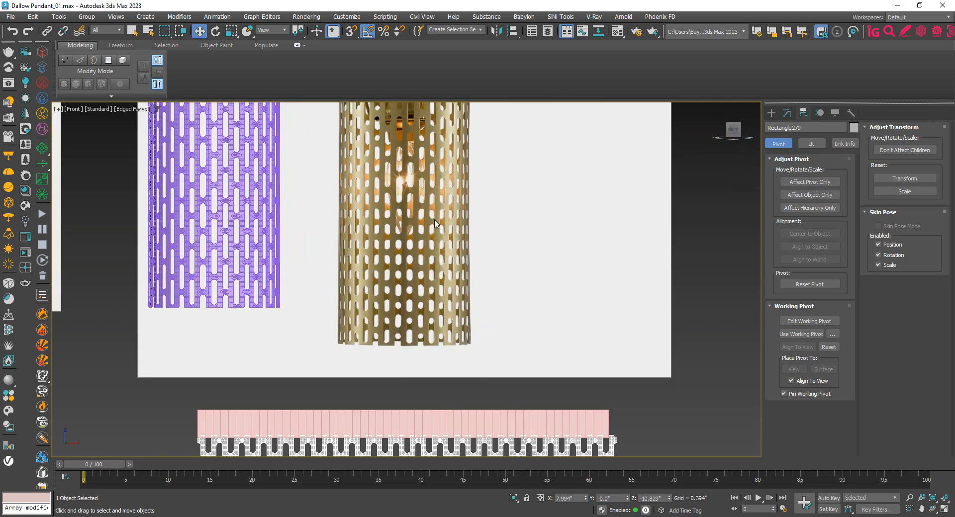
middle_drag(422, 270, 404, 333)
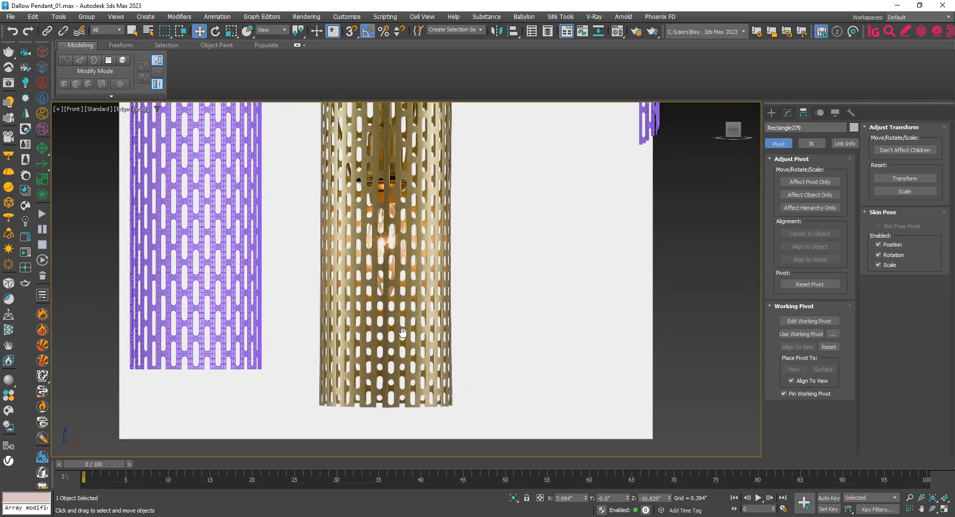
scroll(380, 262, down, 2)
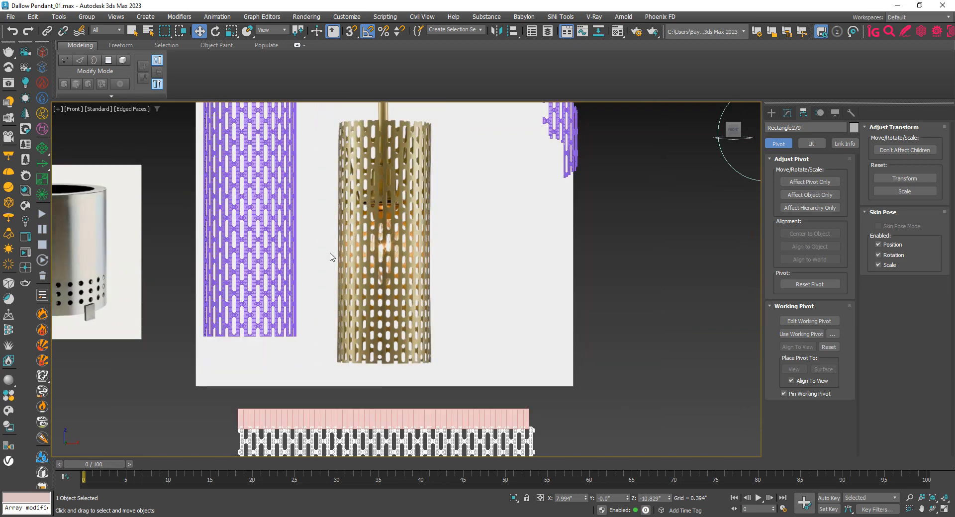
key(z)
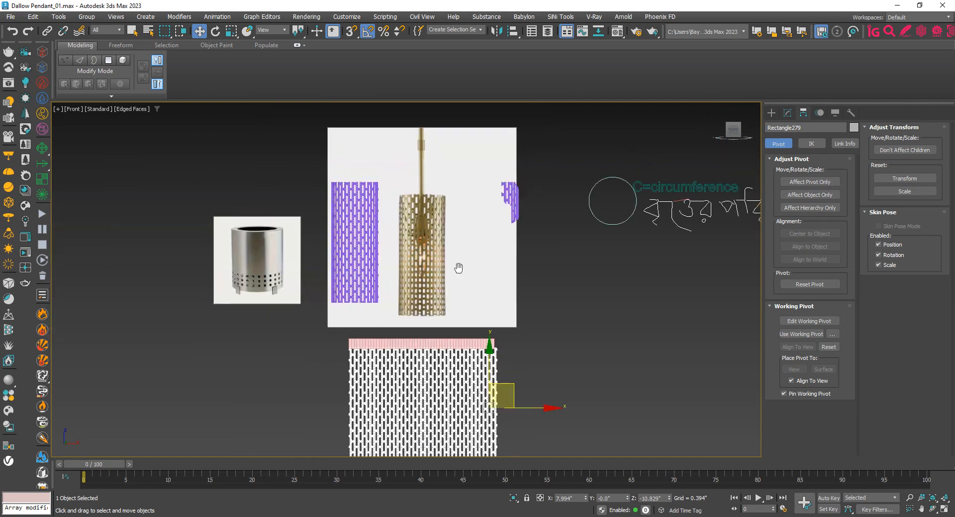
click(826, 182)
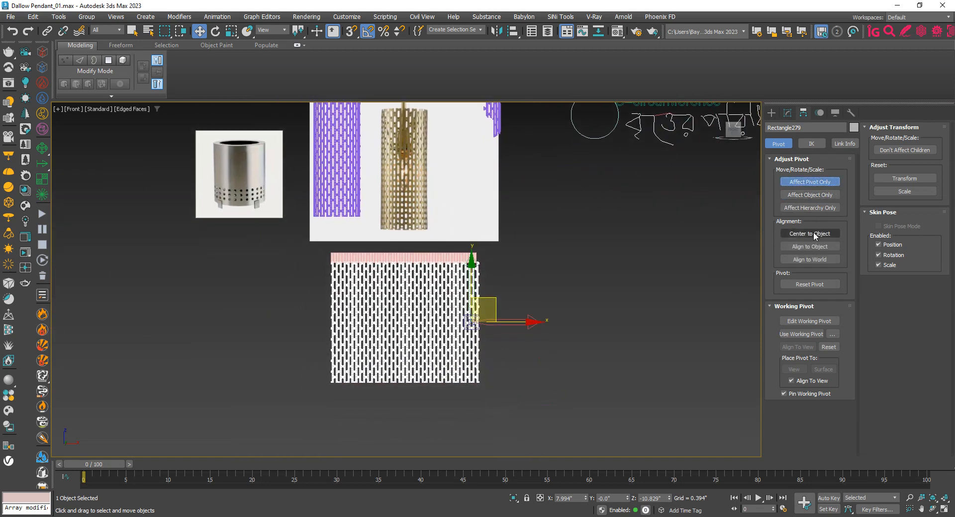
click(808, 234)
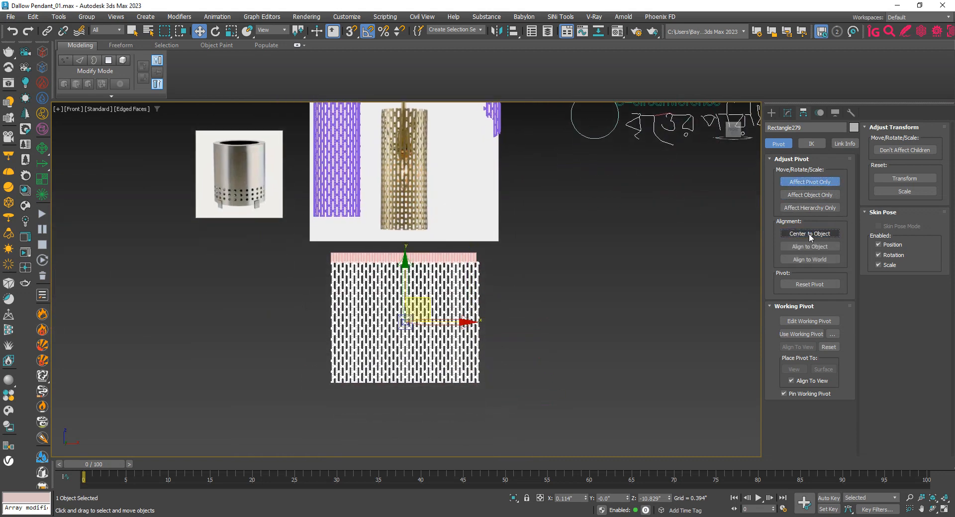
click(810, 182)
Add a Bend modifier to the trimmed panel with an angle of 360 degrees about the X axis
click(788, 114)
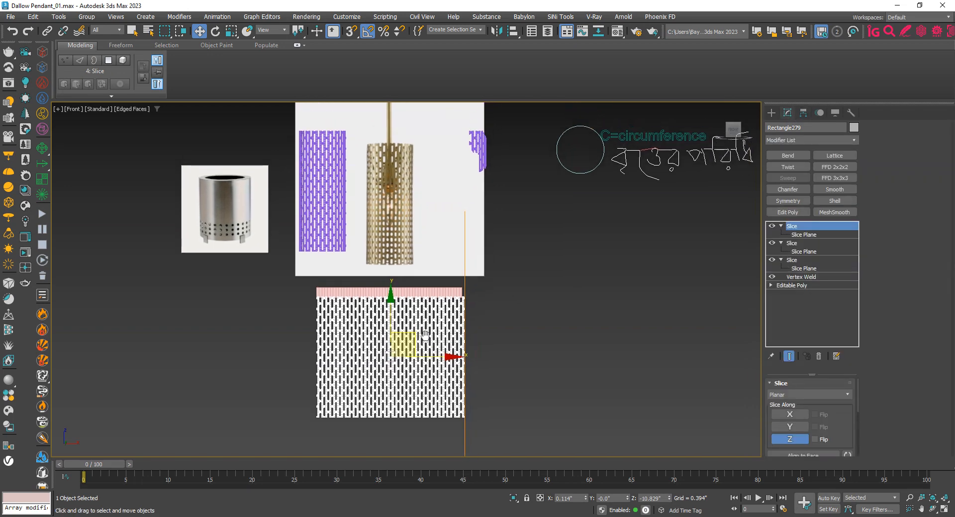
middle_drag(561, 260, 547, 295)
click(833, 141)
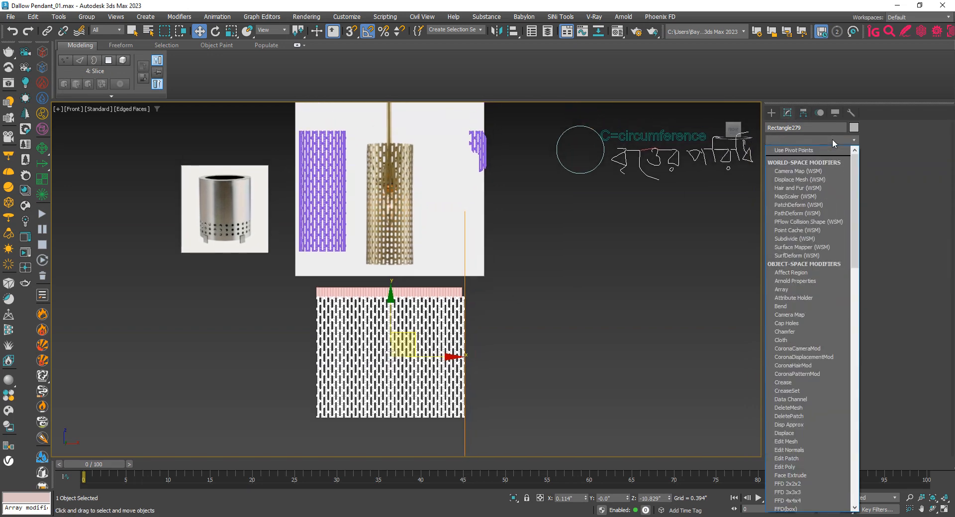
text(b)
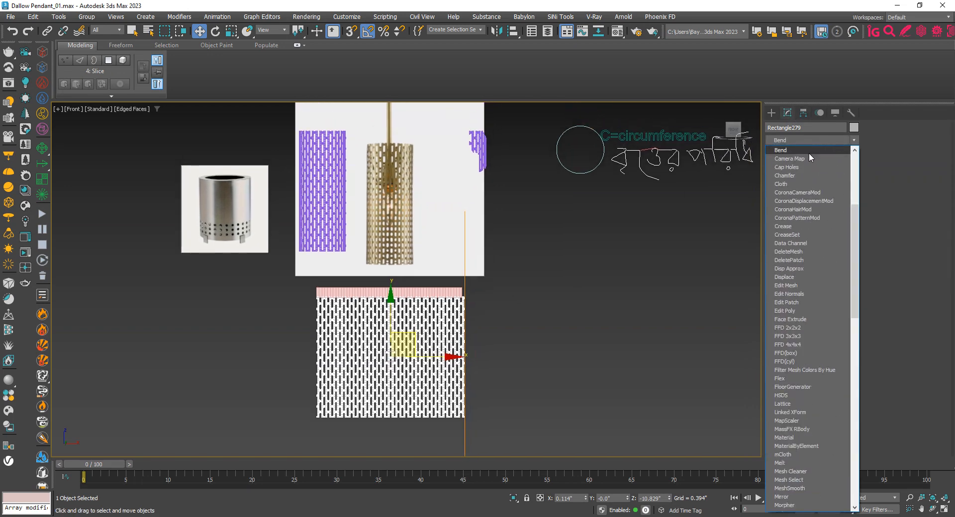
click(804, 151)
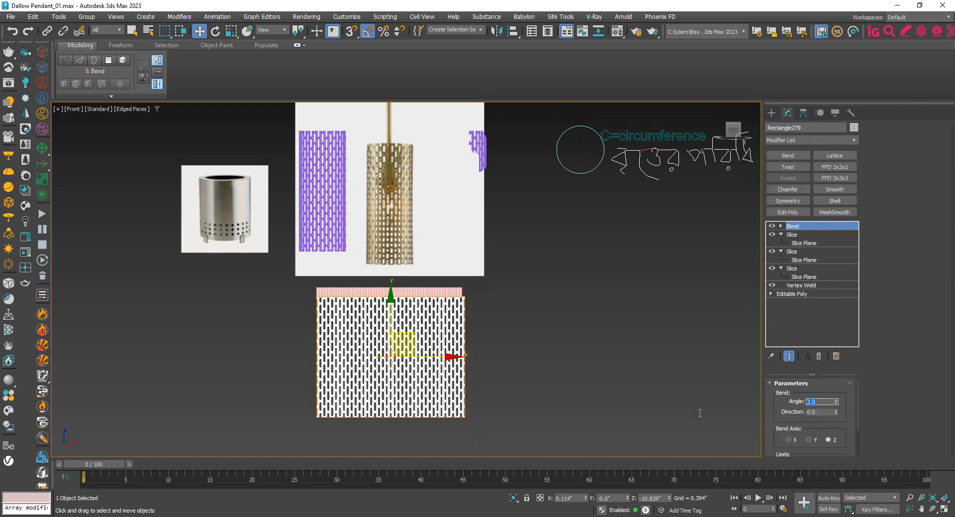
text(360)
key(Return)
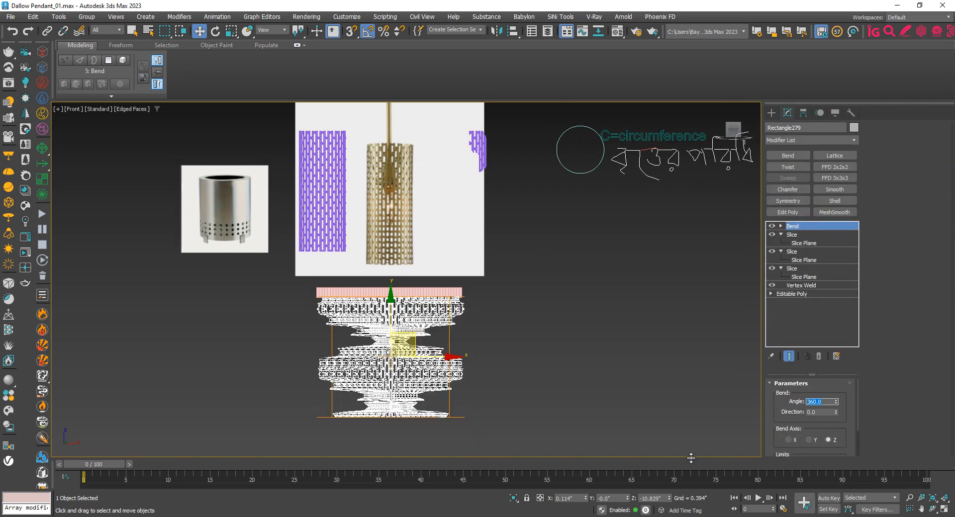
click(788, 440)
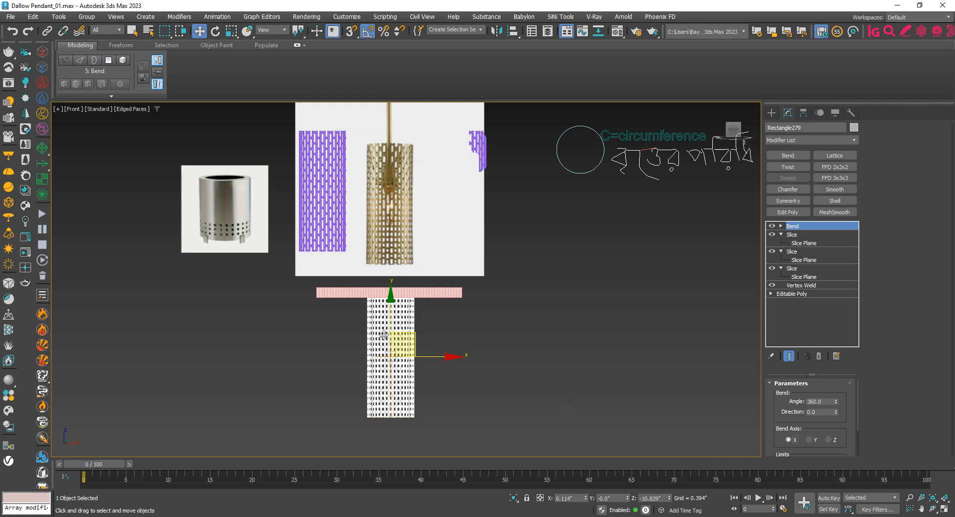
Turn off edged faces in the front view and inspect the bent cylinder's slots up close
scroll(384, 336, up, 5)
key(F4)
scroll(373, 370, up, 4)
scroll(375, 369, down, 6)
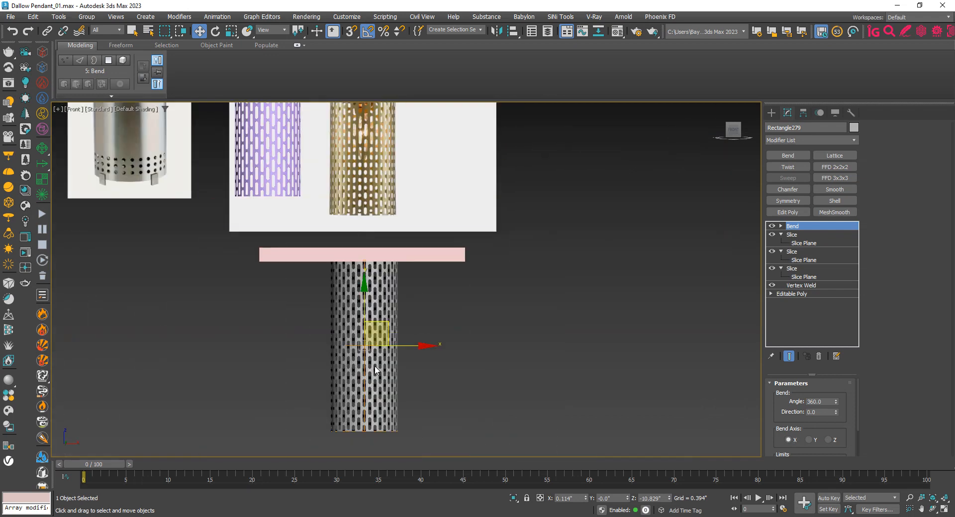
Move the bent cylinder up over the reference shade and align its top edge with the shade's top rim
drag(365, 315, 392, 144)
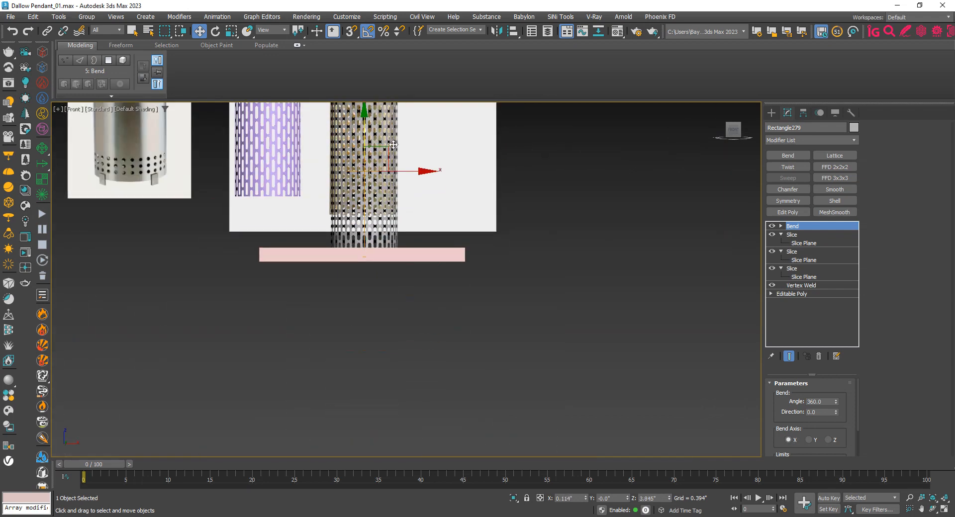
middle_drag(394, 144, 393, 253)
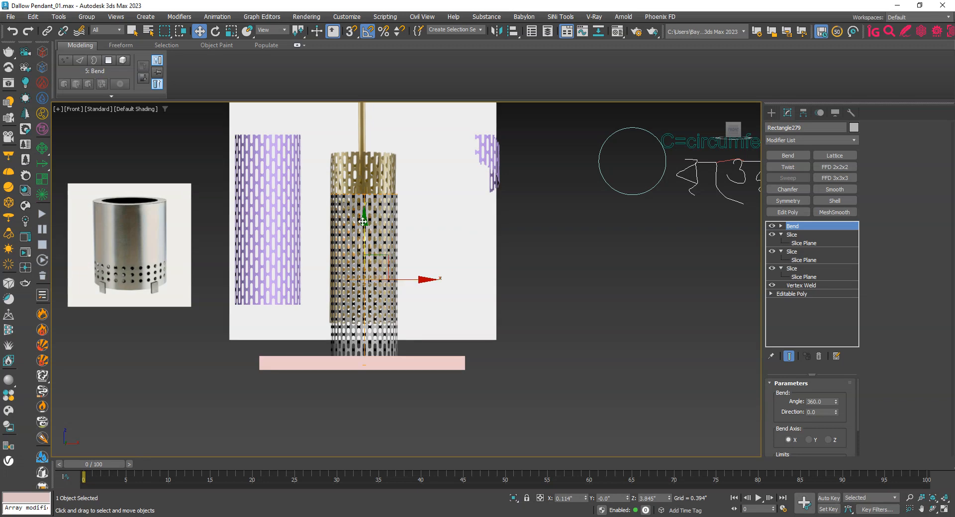
drag(368, 229, 369, 187)
scroll(351, 150, up, 15)
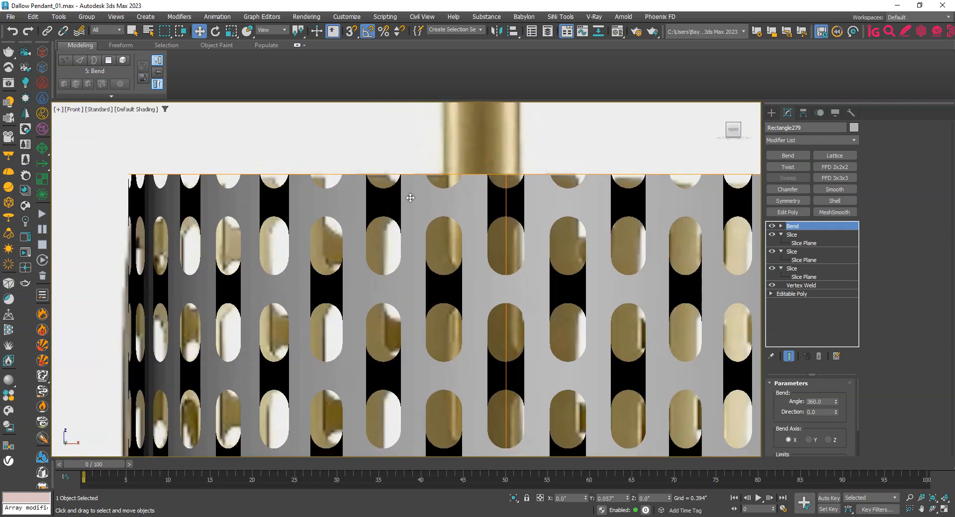
drag(410, 206, 411, 199)
scroll(412, 198, down, 10)
middle_drag(411, 198, 373, 120)
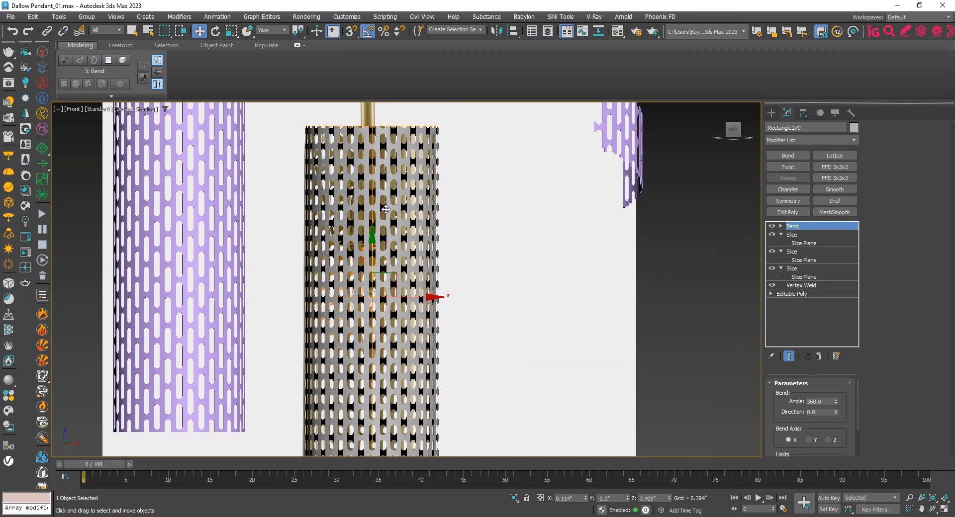
Switch from the front view to a maximized perspective view framing the bent cylinder
scroll(373, 119, down, 4)
key(alt+w)
right_click(533, 378)
key(alt+w)
key(z)
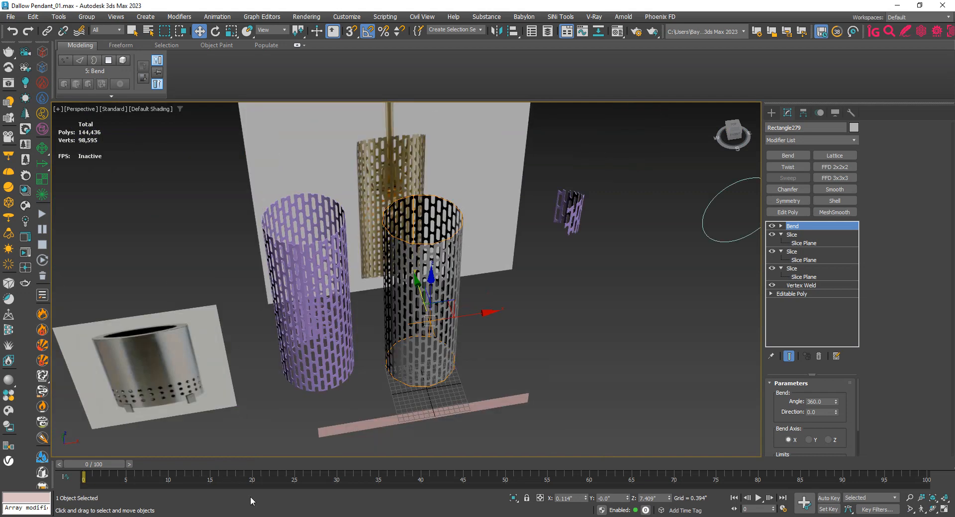
Switch to the reference image board and examine the pendant photo's top rim and slot pattern enlarged
key(alt+Tab)
scroll(203, 392, up, 1)
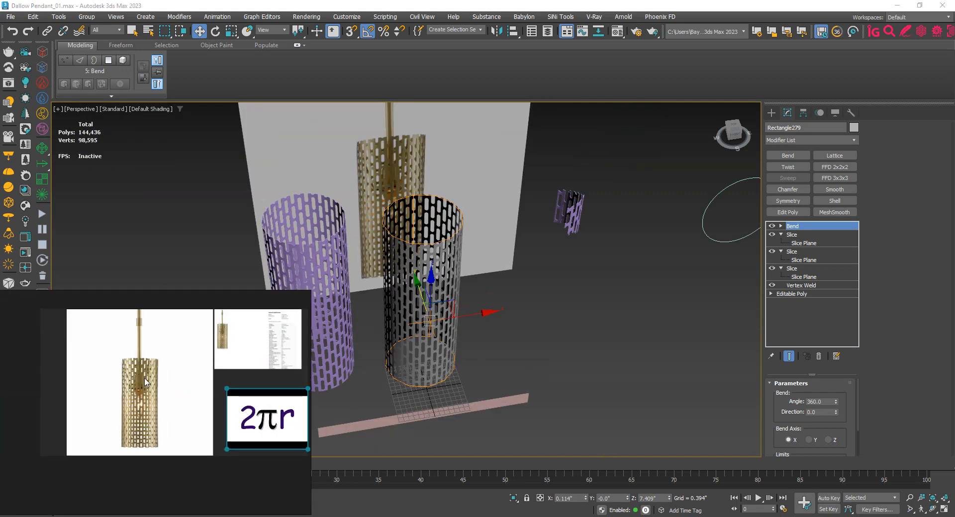
click(160, 349)
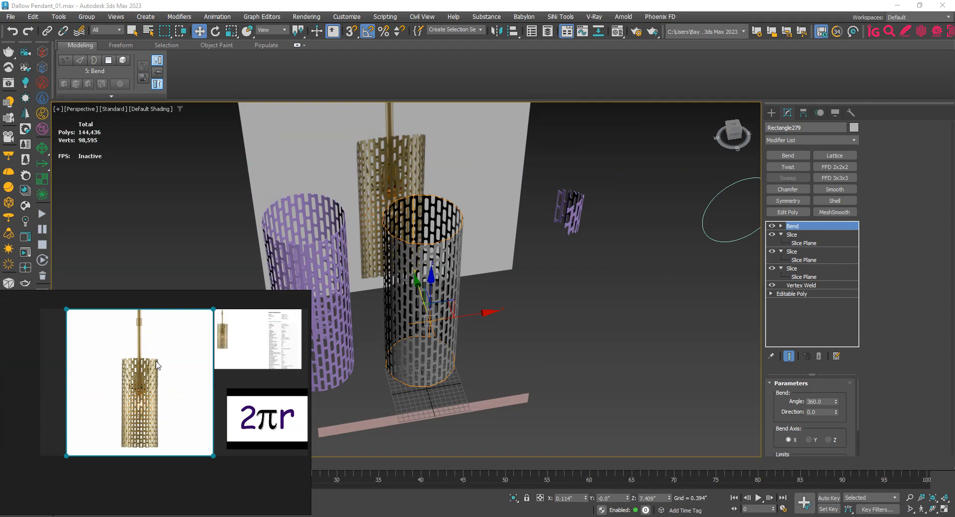
key(ctrl+f)
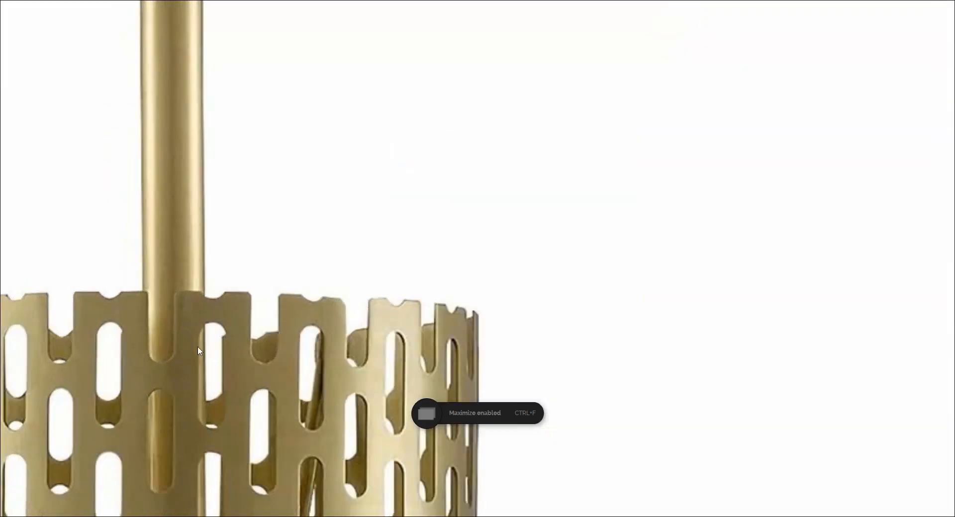
scroll(370, 242, down, 2)
scroll(277, 401, up, 6)
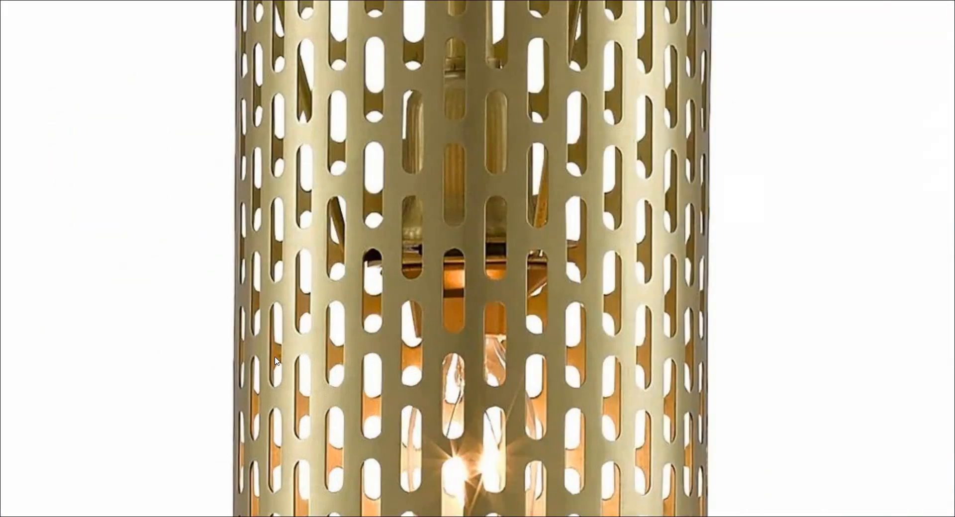
key(ctrl+f)
Isolate the bent cylinder in the perspective view and turn on edged faces to show its mesh
scroll(606, 318, up, 4)
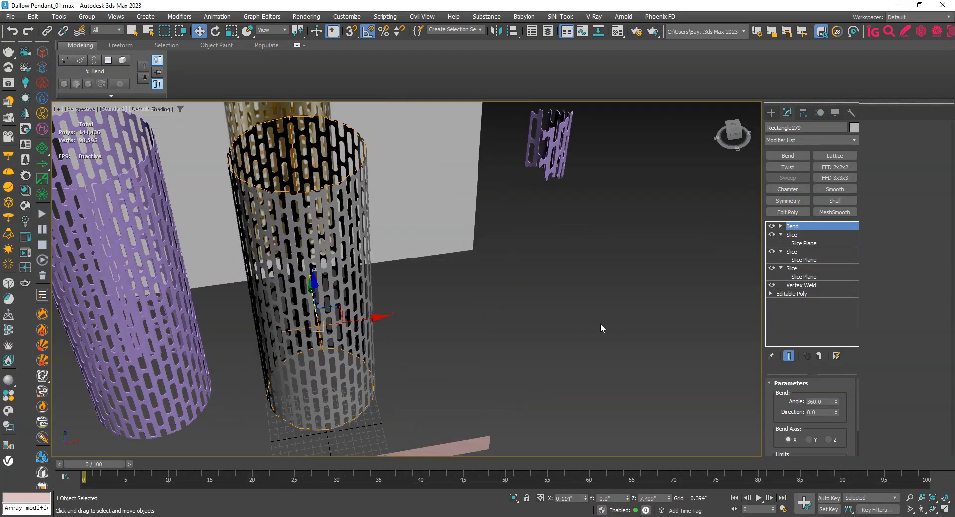
scroll(434, 330, down, 3)
key(alt+q)
middle_drag(469, 342, 469, 305)
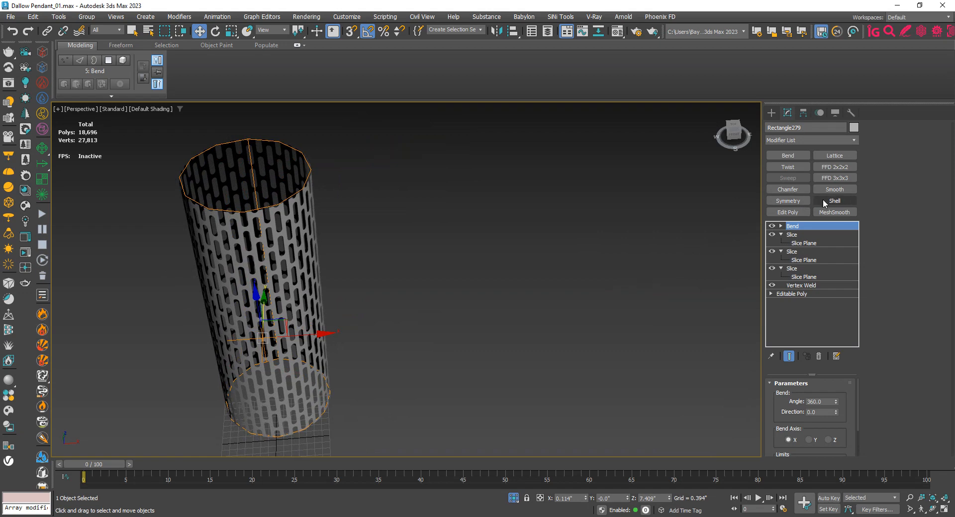
alt+middle_drag(352, 245, 341, 236)
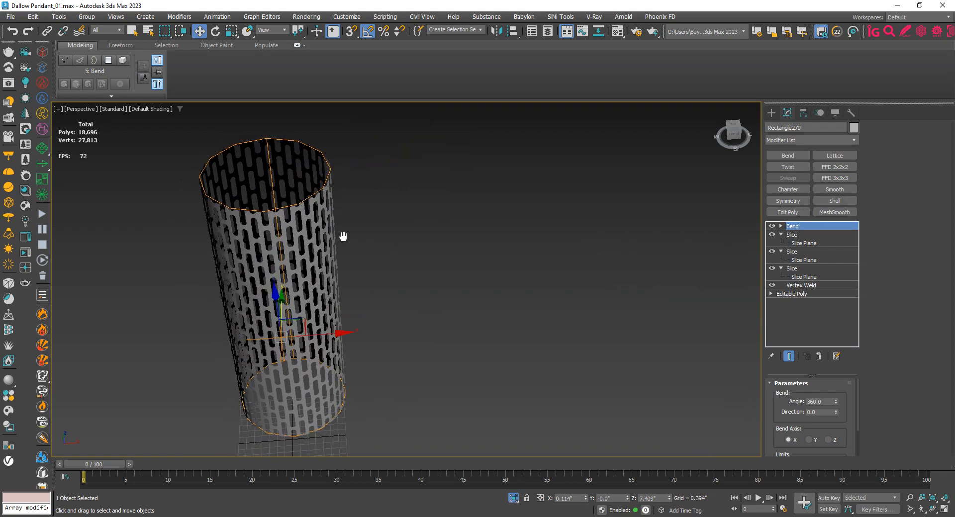
key(F4)
scroll(282, 178, up, 3)
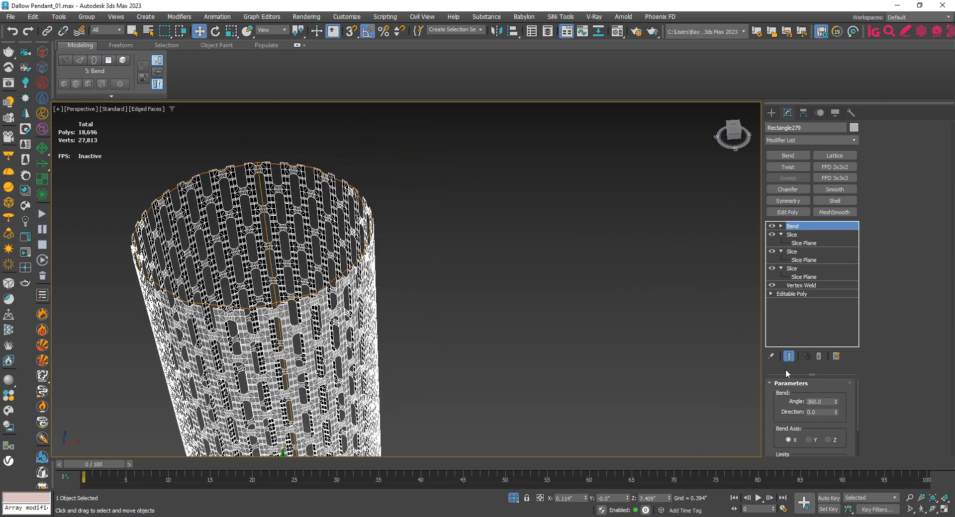
Lower the Bend angle to 345 degrees to inspect the open seam, and restore it to 360 degrees
drag(834, 405, 835, 410)
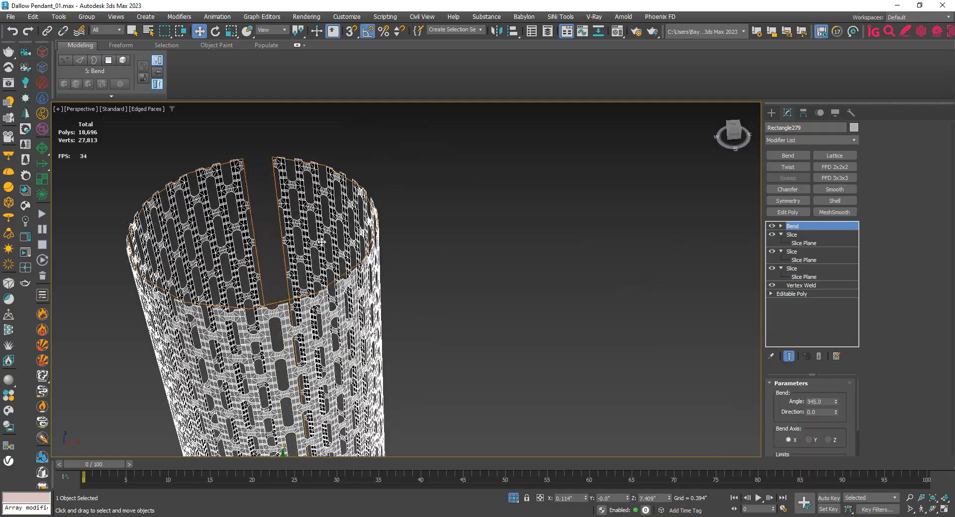
alt+middle_drag(225, 274, 400, 266)
scroll(353, 311, up, 5)
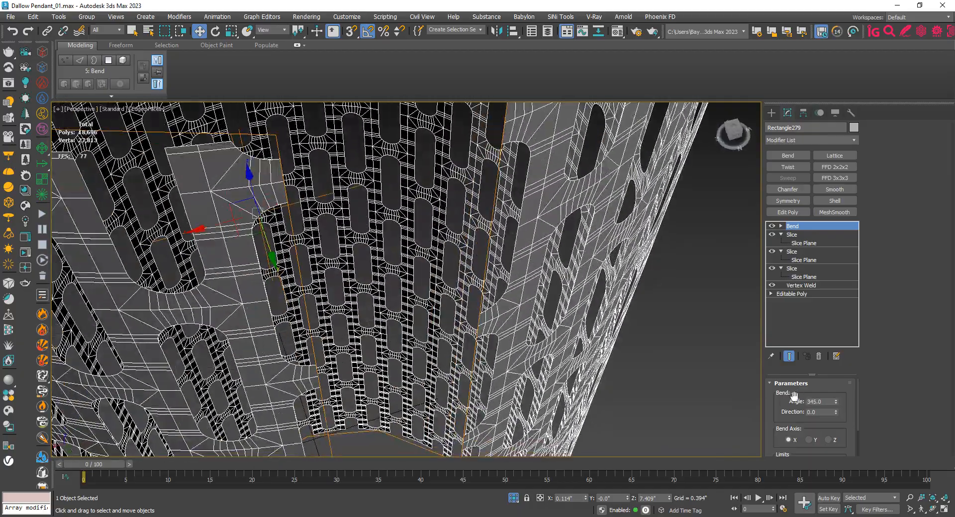
text(360)
key(Return)
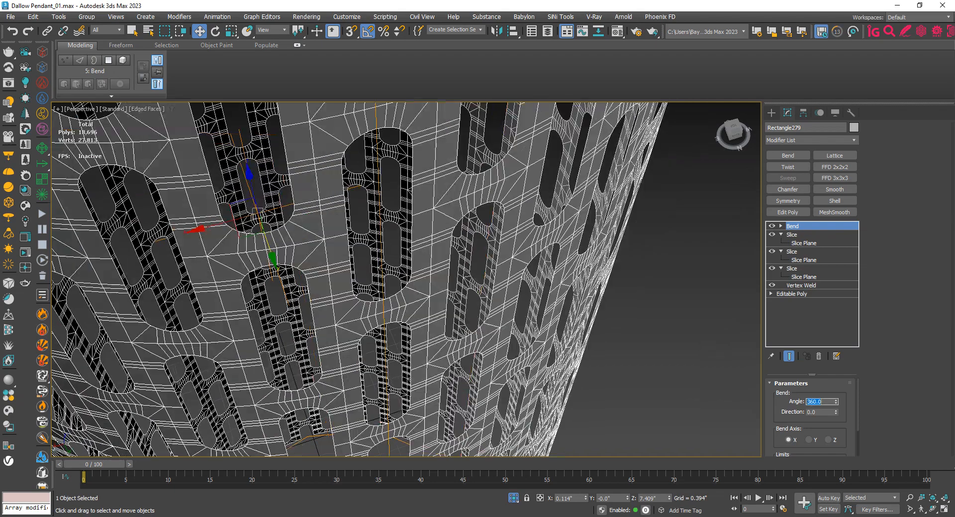
Examine the mesh along the cylinder's closed seam near the rim
scroll(403, 289, down, 3)
scroll(403, 289, up, 3)
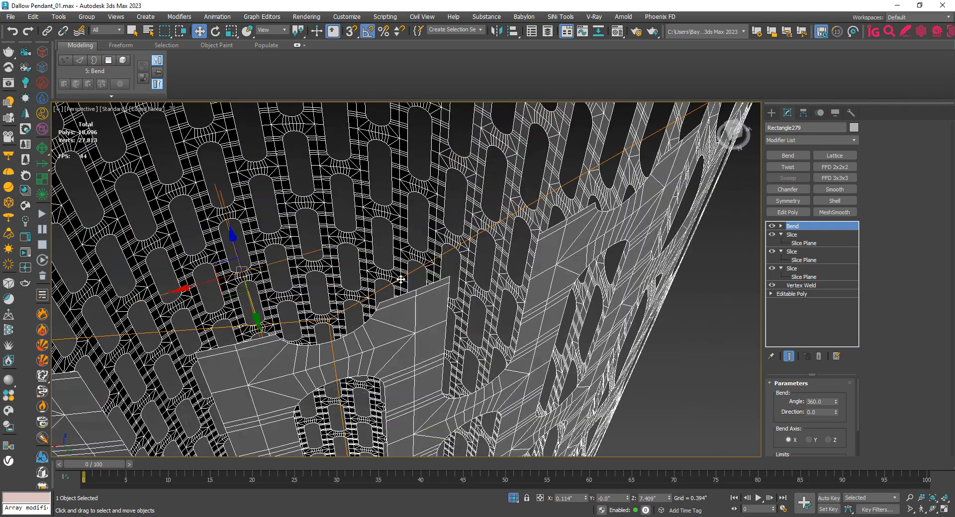
scroll(355, 363, up, 2)
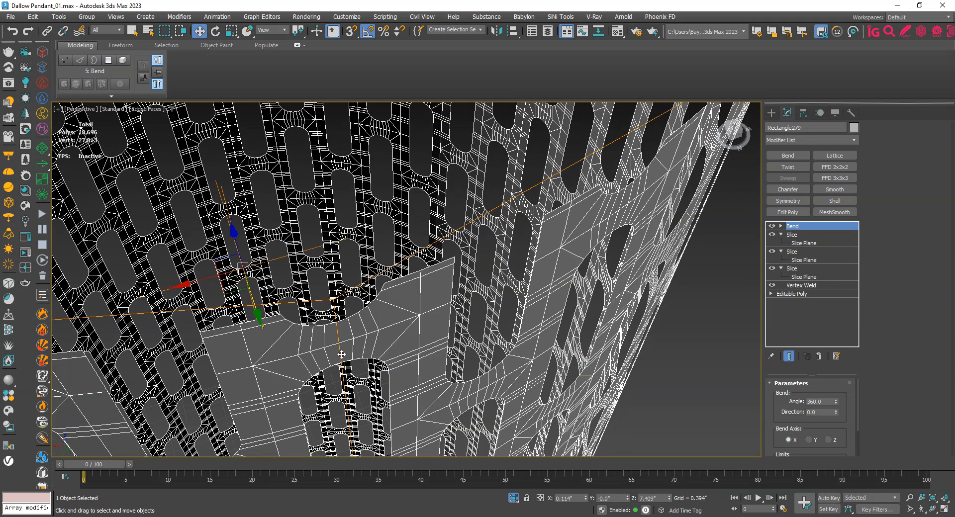
Add a Vertex Weld modifier above the Bend to weld the cylinder's seam, and check the mesh near the rim
click(841, 140)
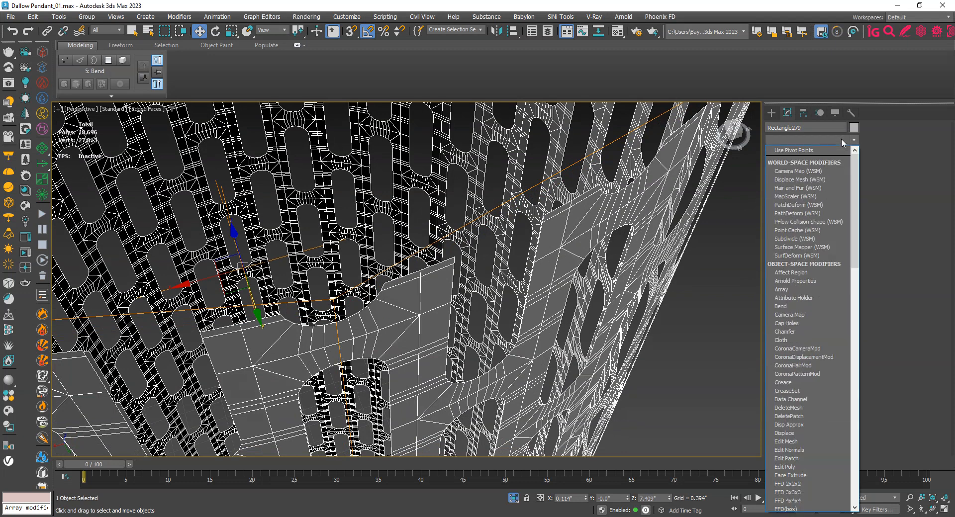
text(v)
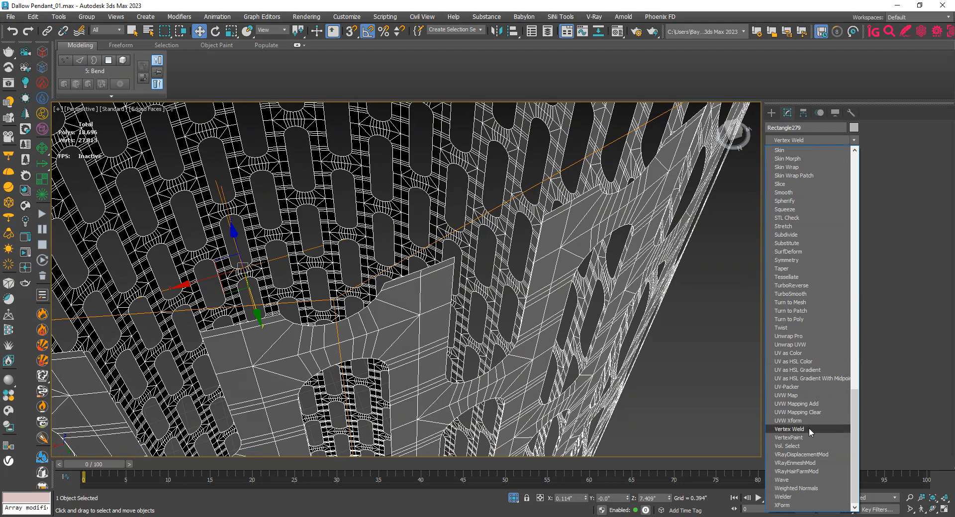
click(808, 428)
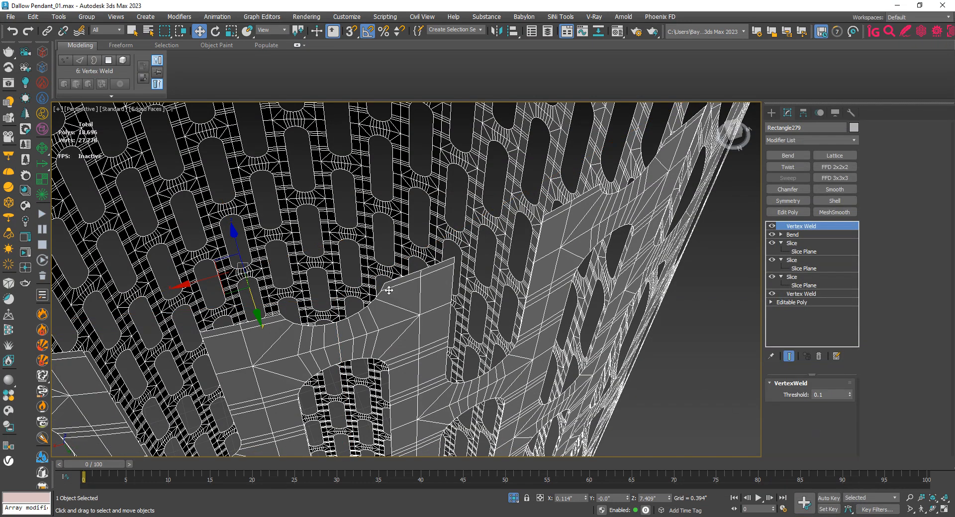
alt+middle_drag(389, 291, 385, 263)
key(F4)
key(F4)
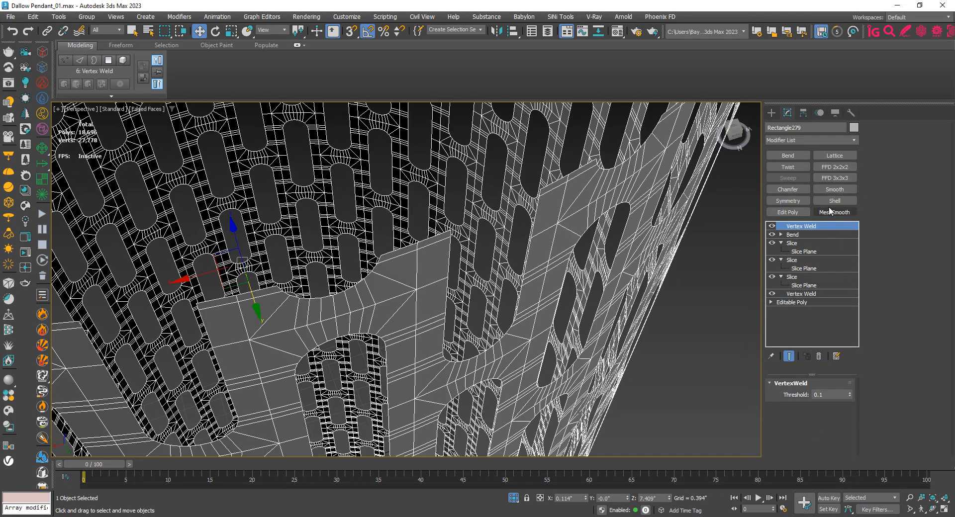
Add a Shell modifier to the cylinder and set its Outer Amount to 0.018"
click(824, 200)
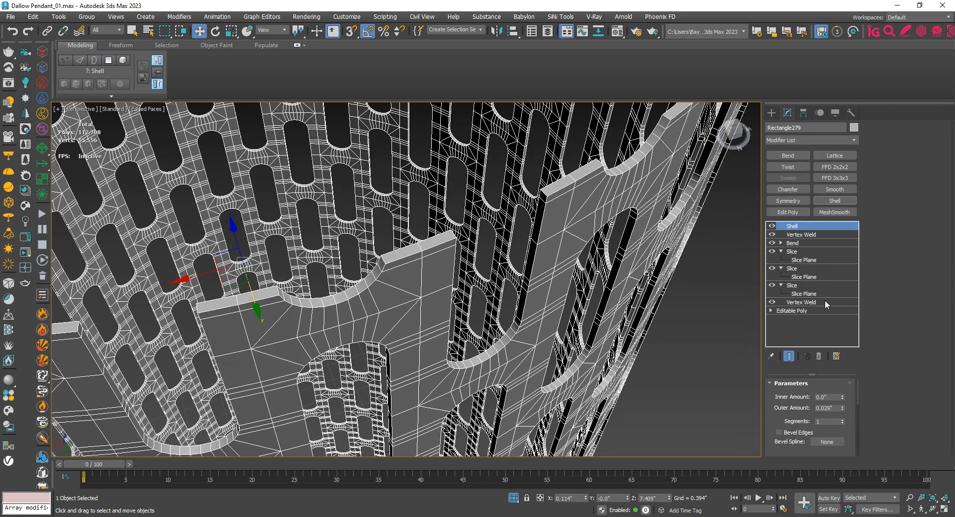
key(z)
scroll(381, 227, up, 10)
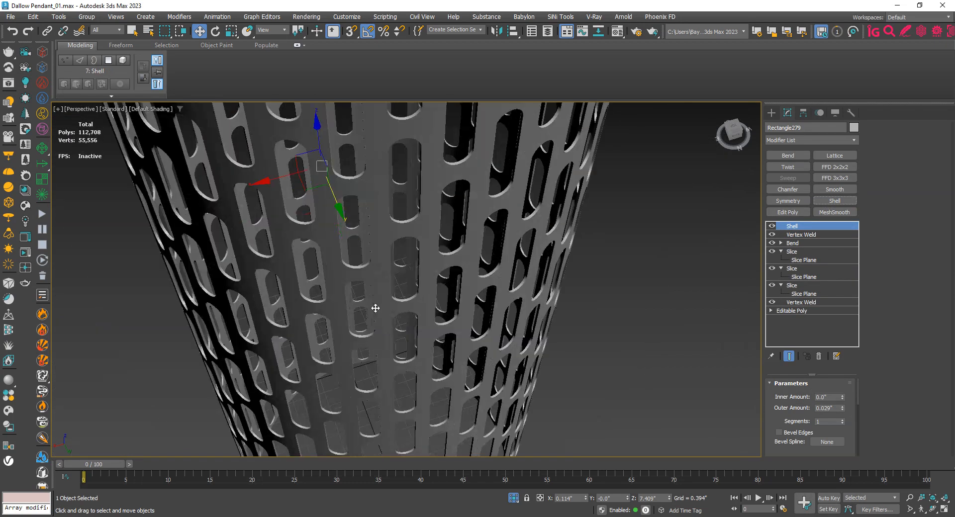
scroll(375, 343, up, 5)
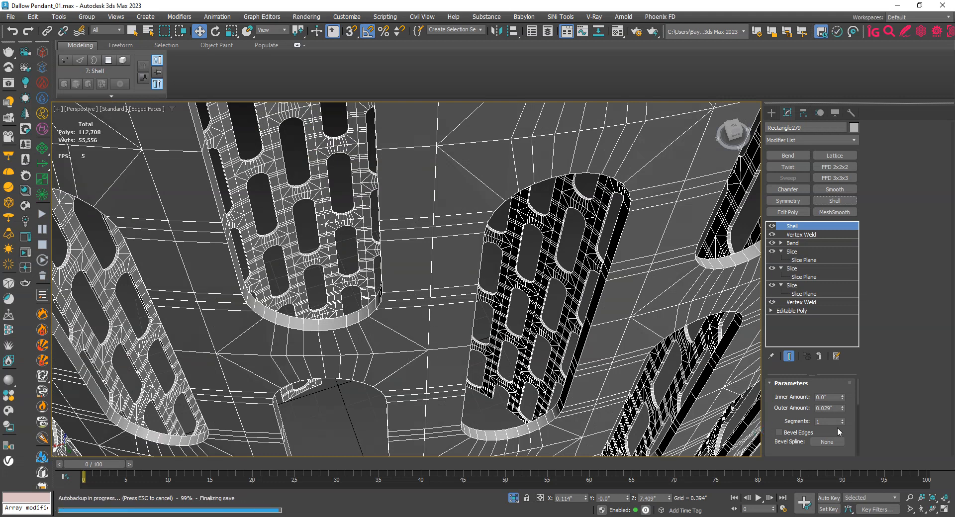
click(826, 409)
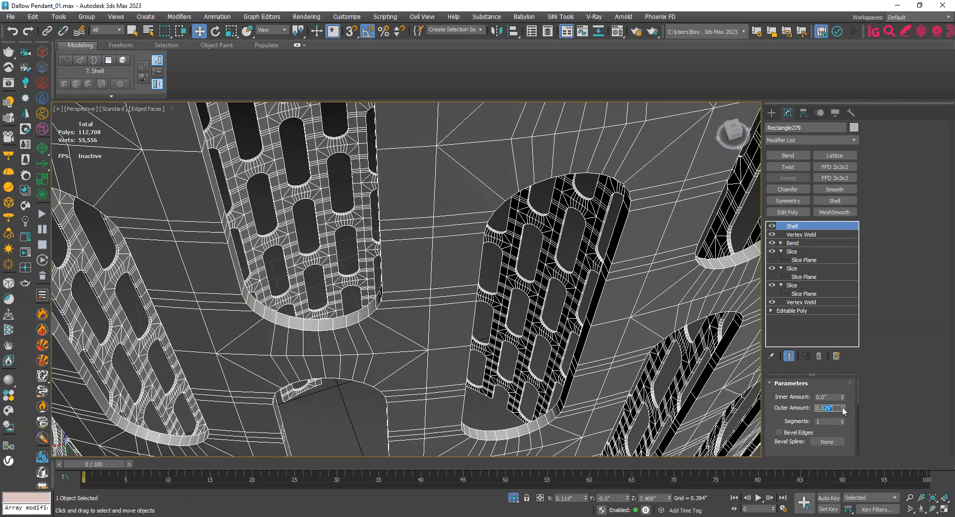
key(Return)
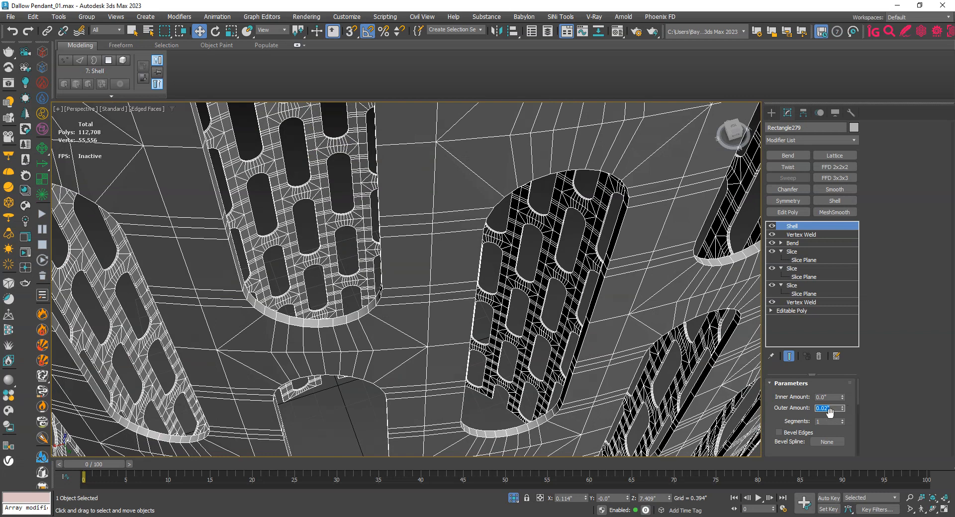
drag(843, 410, 844, 440)
scroll(343, 323, down, 6)
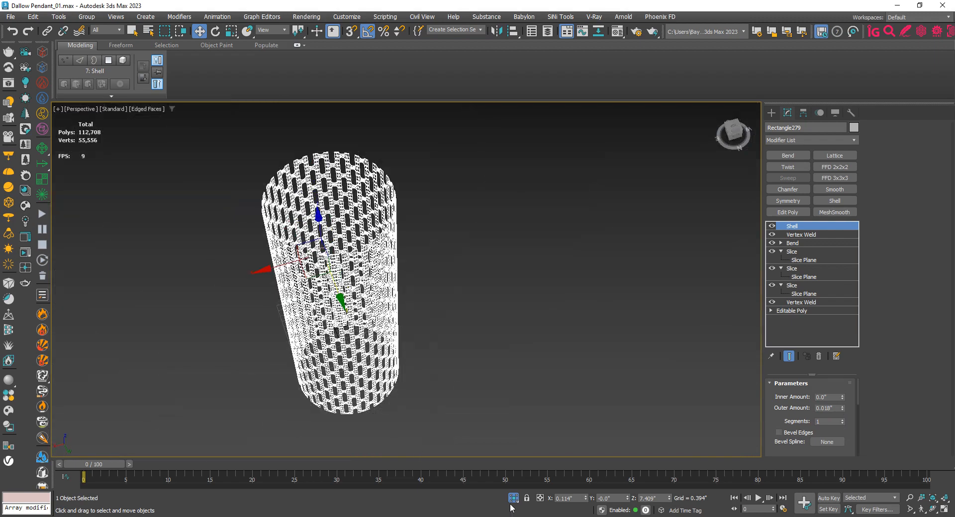
Show all scene objects without edged faces, compare the shelled cylinder with the pendant models behind it, and isolate it again
click(513, 498)
key(F4)
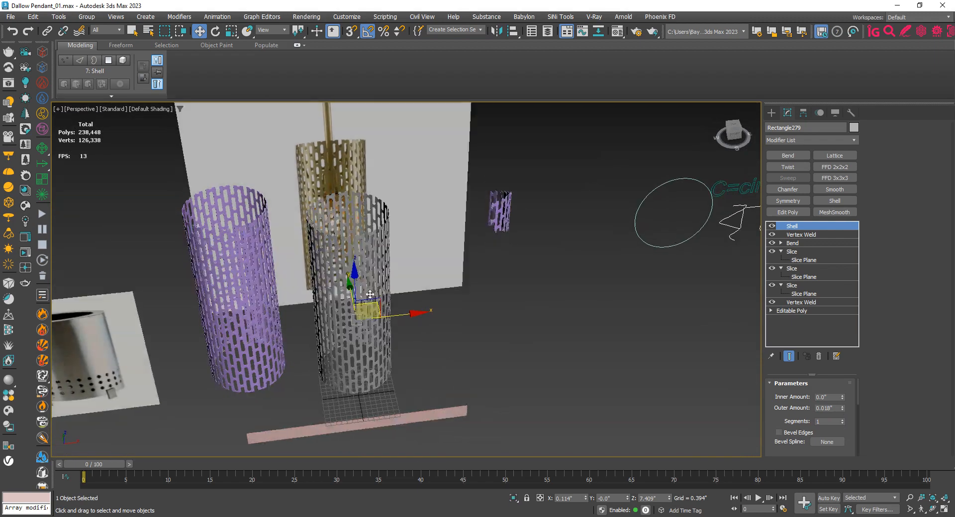
mouse_move(370, 294)
alt+middle_down()
mouse_move(385, 260)
mouse_move(367, 295)
alt+middle_up()
scroll(355, 176, up, 6)
scroll(336, 224, down, 6)
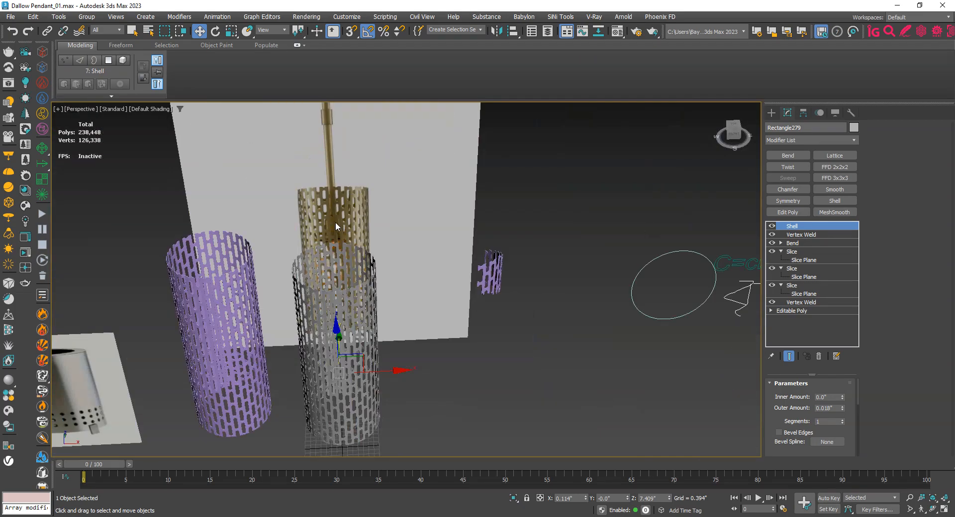
scroll(335, 308, up, 3)
alt+middle_drag(349, 394, 301, 367)
key(alt+q)
Examine the shelled cylinder's wall thickness and edged-face mesh around the slots and the cut rim
scroll(348, 302, up, 3)
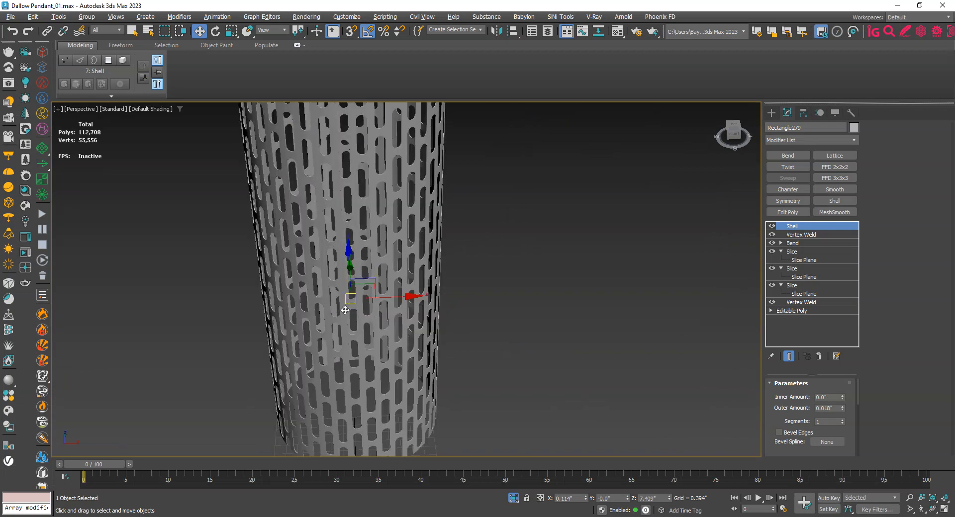
alt+middle_drag(348, 303, 352, 327)
alt+middle_drag(357, 366, 366, 404)
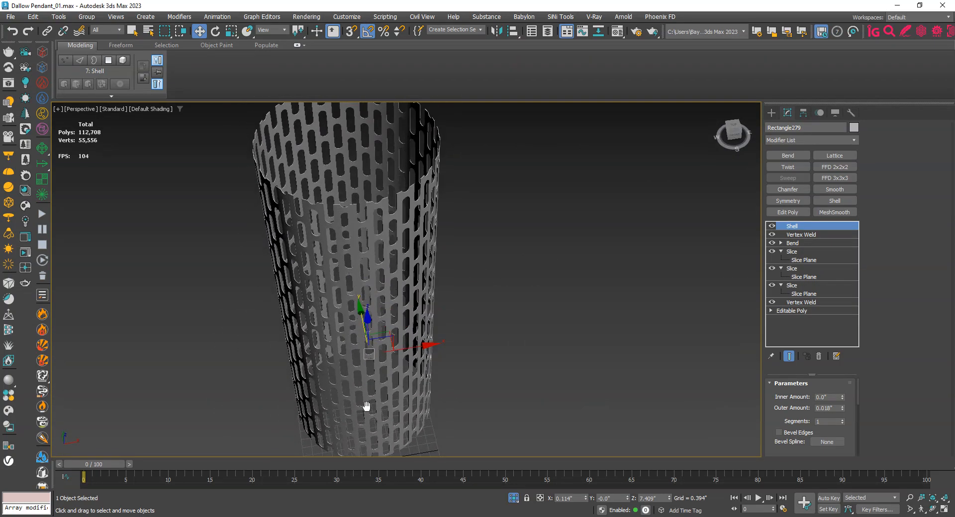
scroll(308, 226, up, 4)
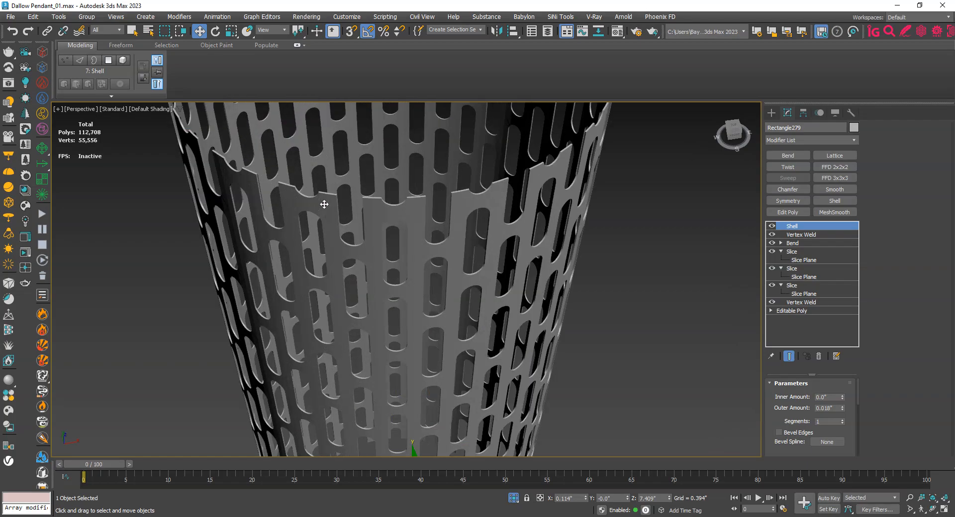
key(F4)
scroll(318, 268, up, 6)
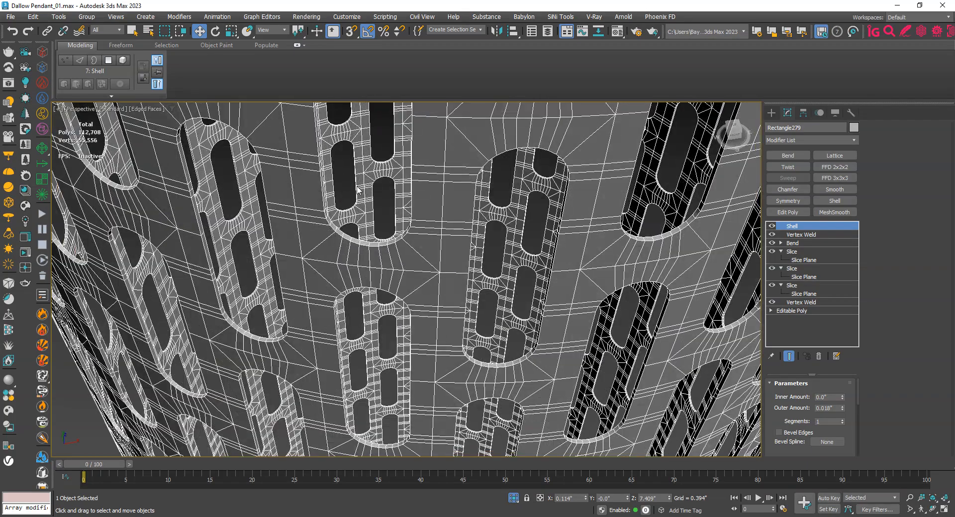
scroll(303, 328, down, 8)
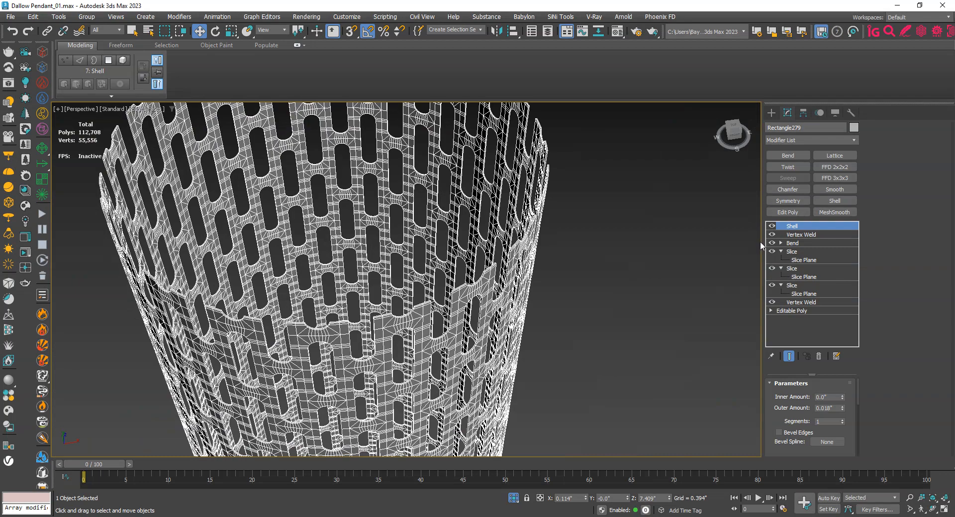
scroll(402, 319, up, 6)
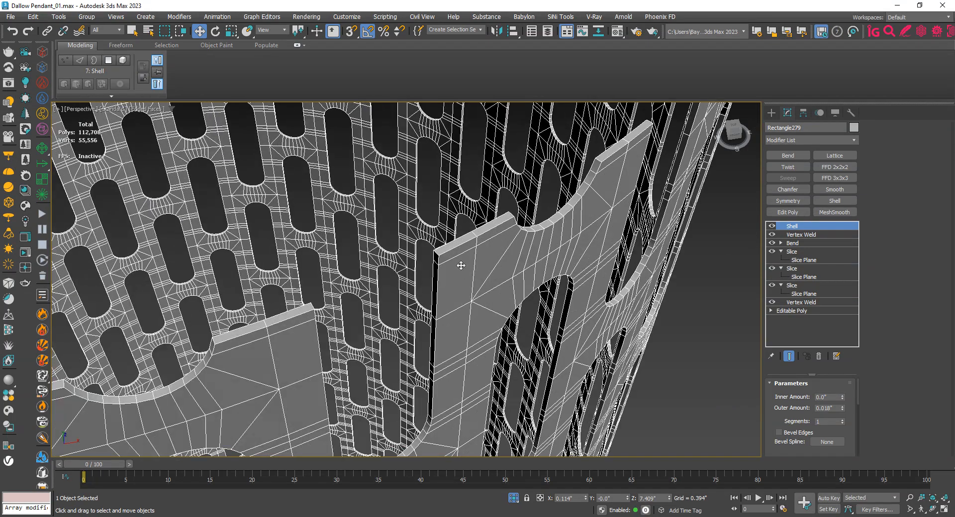
scroll(461, 266, down, 3)
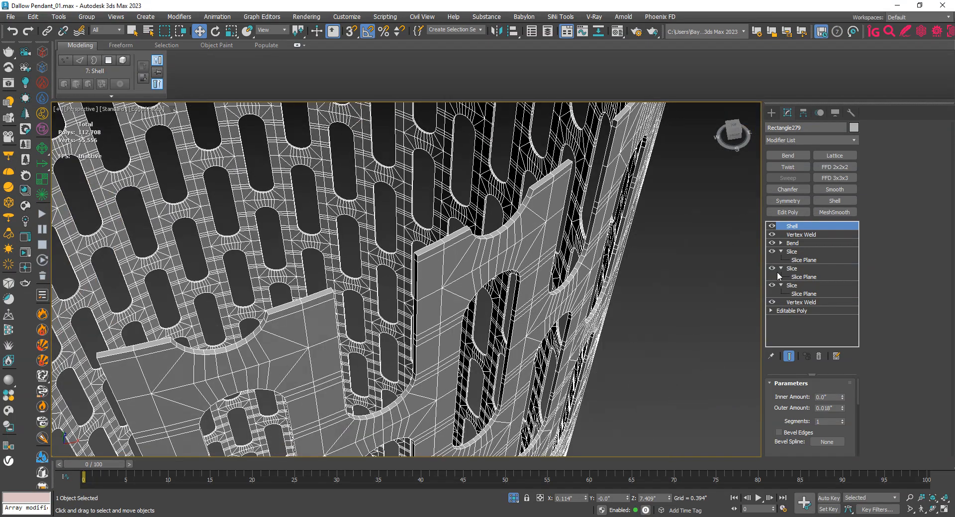
scroll(395, 291, down, 8)
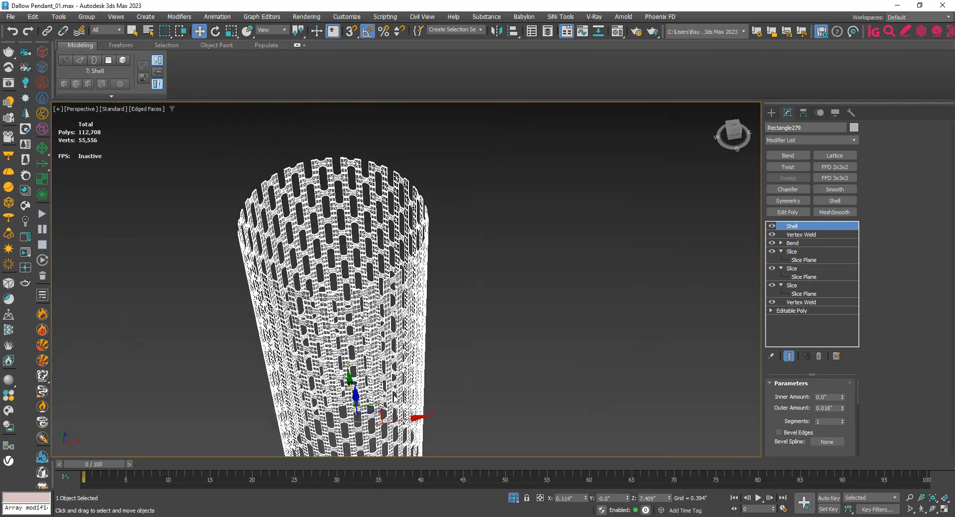
Clone the cylinder as one independent copy beside the original along the X axis
middle_drag(395, 398, 325, 348)
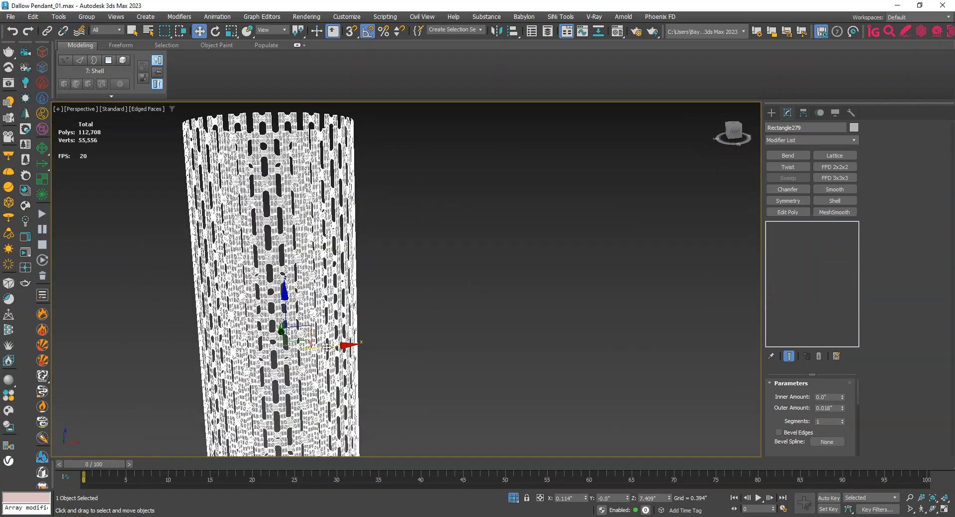
shift+drag(327, 346, 522, 329)
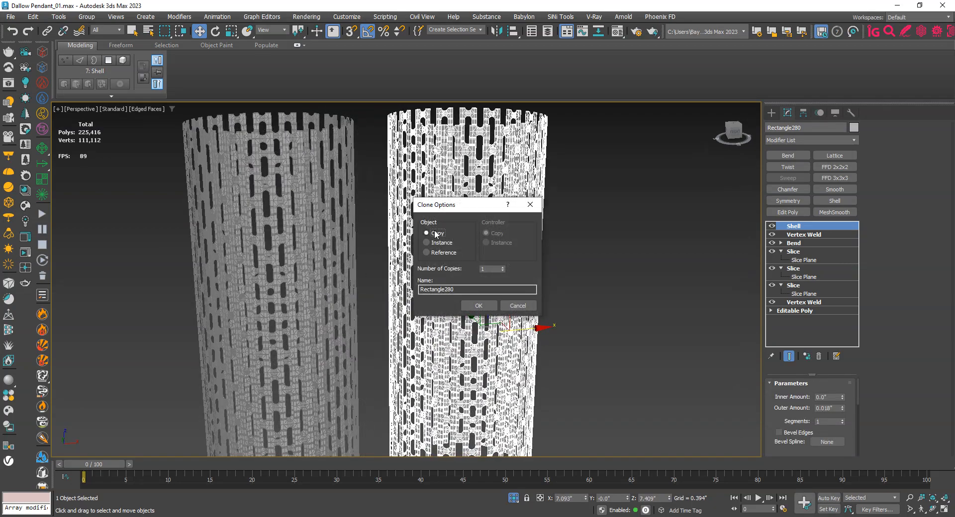
click(476, 306)
middle_drag(561, 229, 548, 241)
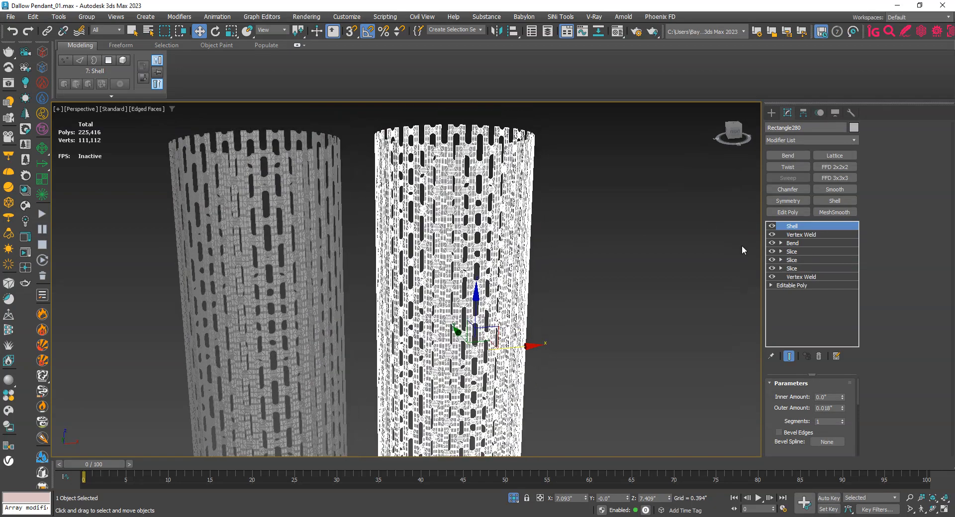
Collapse the copy's modifier stack up to the upper Vertex Weld, keeping Shell live, and go to its Editable Poly level
right_click(795, 235)
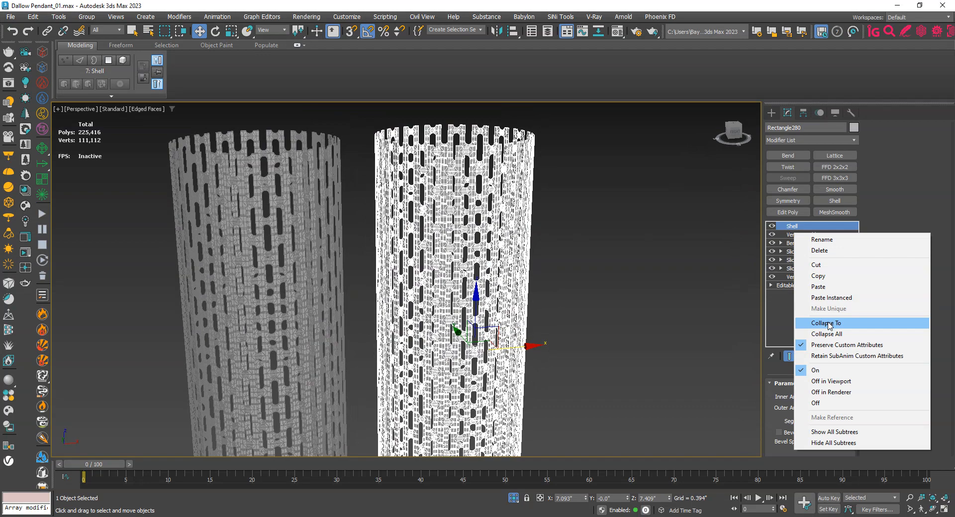
click(829, 324)
click(781, 237)
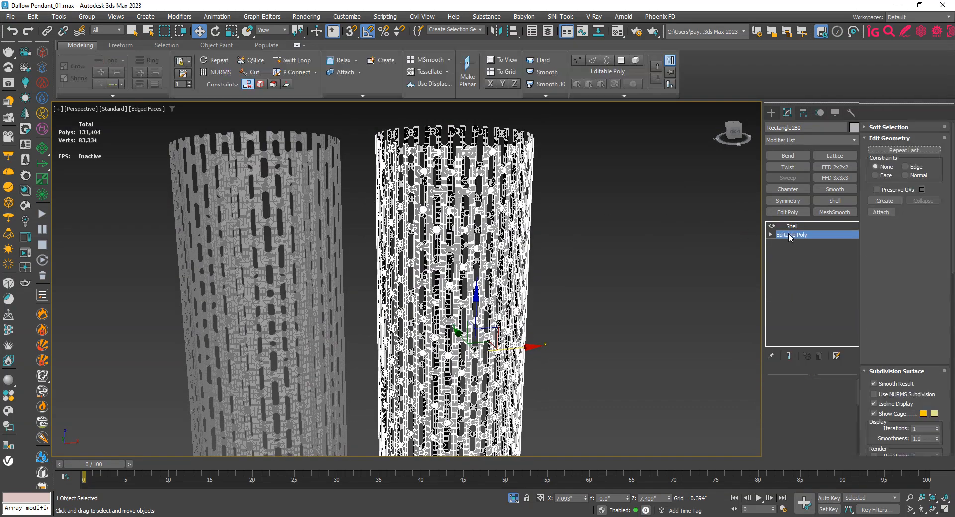
Delete all polygons of the copied cylinder except a small section beside its upper rim
click(821, 395)
middle_drag(458, 187, 463, 195)
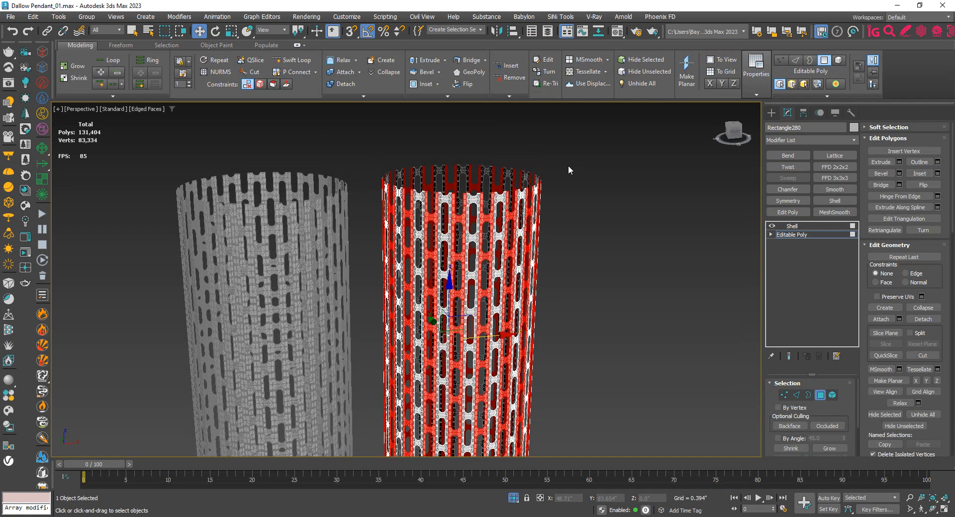
drag(563, 161, 512, 218)
drag(485, 275, 485, 273)
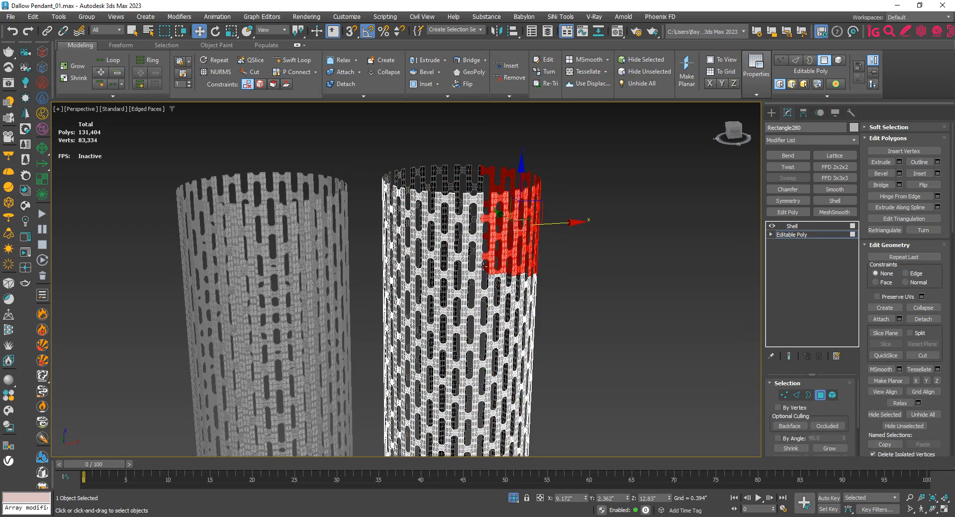
key(ctrl+i)
key(Delete)
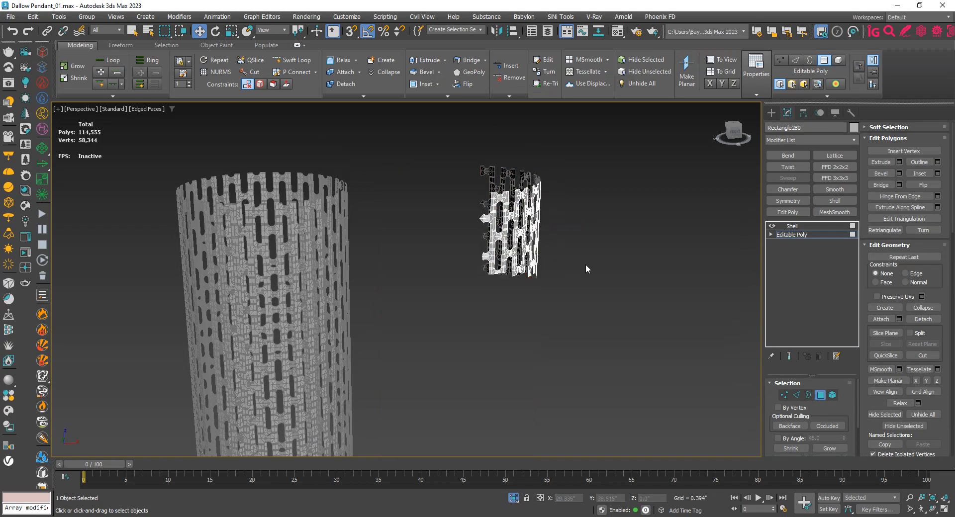
Return the remaining section to its Shell level and add a Chamfer modifier above it
click(797, 238)
click(794, 227)
alt+middle_drag(500, 238, 467, 257)
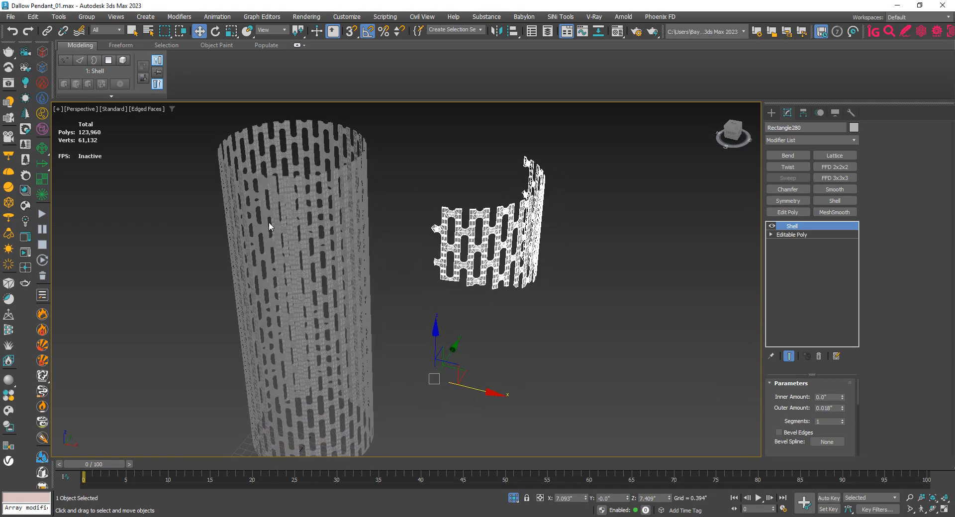
click(786, 188)
scroll(485, 251, up, 10)
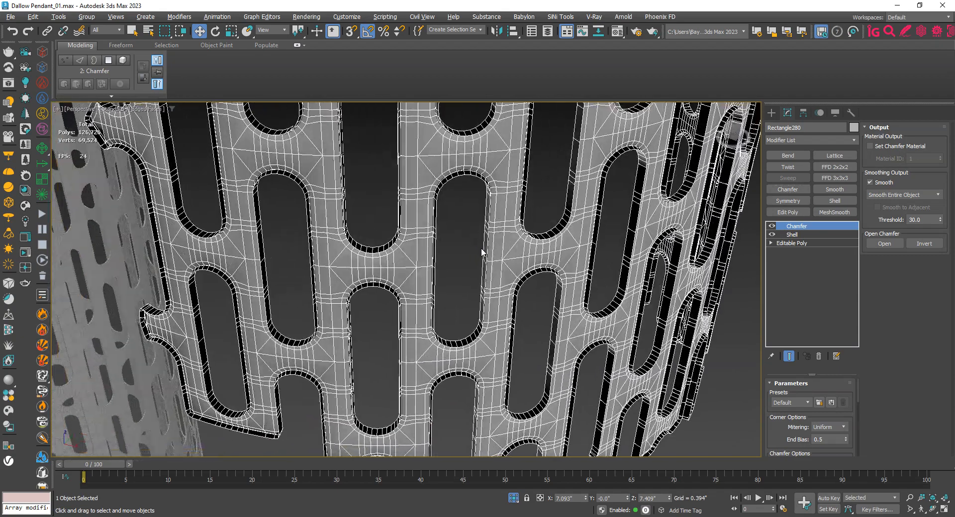
scroll(398, 293, up, 5)
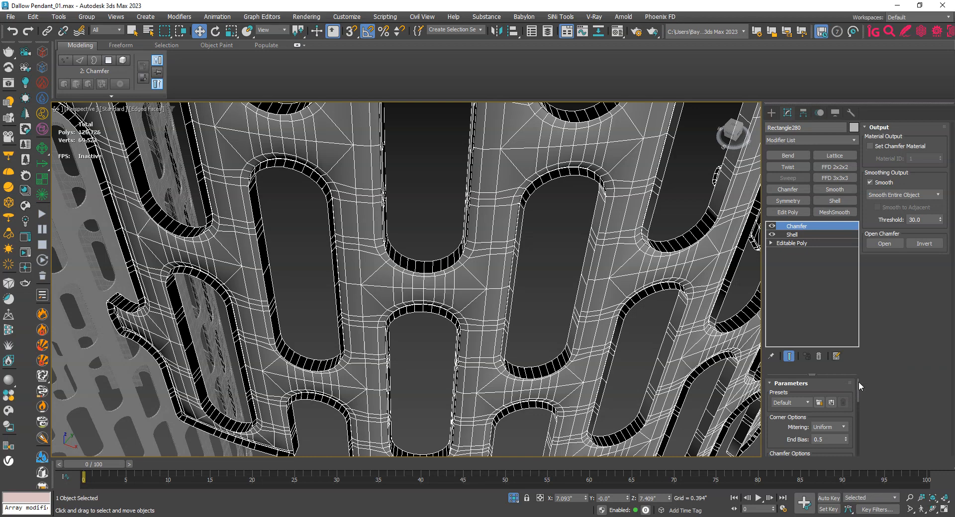
Reset the Chamfer amount to zero and raise it to 0.002" for a fine bevel along the slot edges
drag(858, 381, 859, 398)
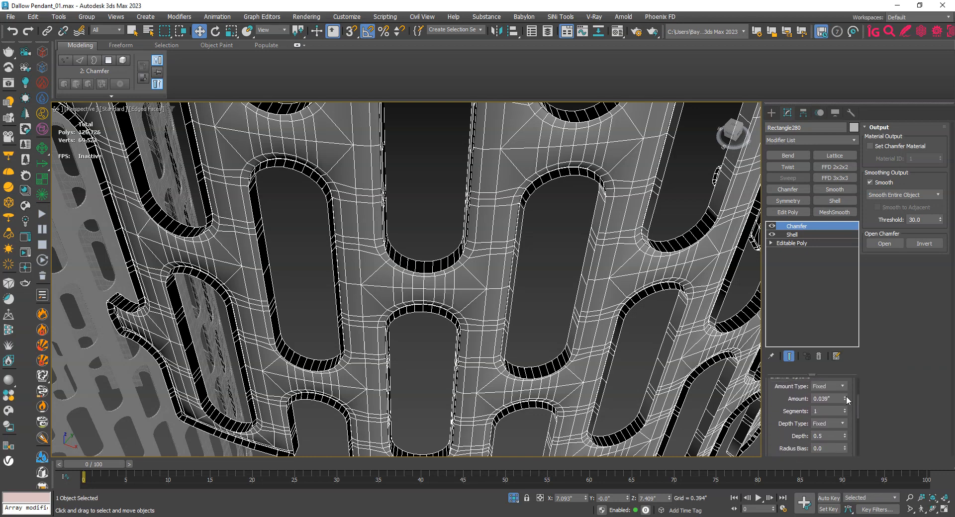
click(844, 397)
right_click(845, 398)
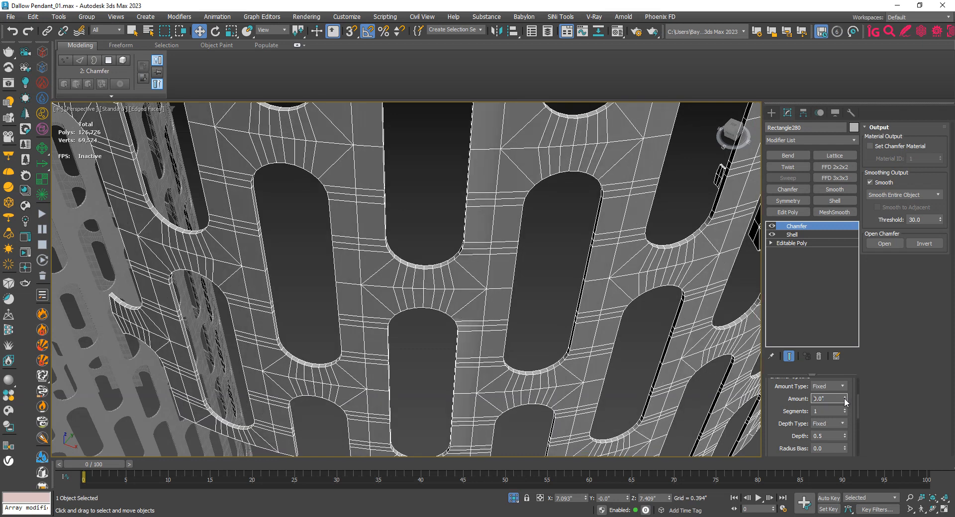
scroll(452, 273, up, 2)
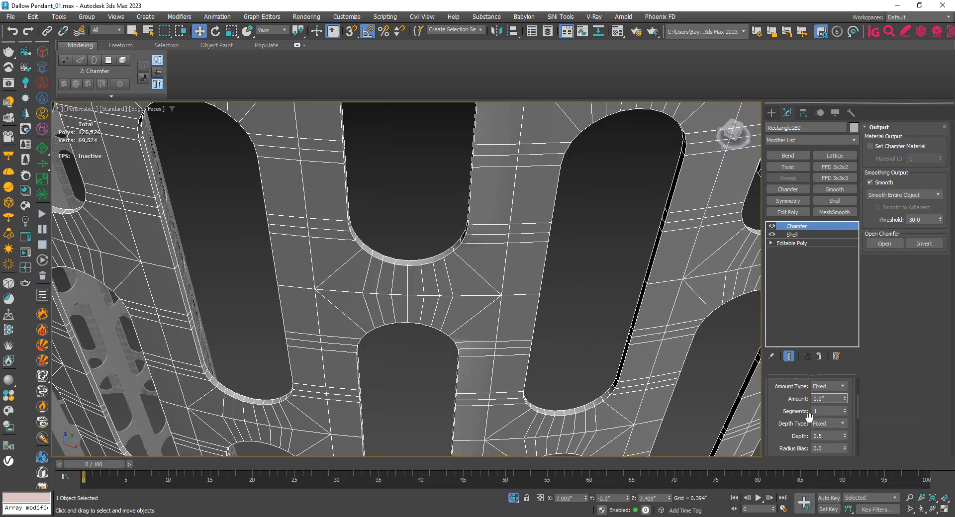
drag(844, 400, 851, 358)
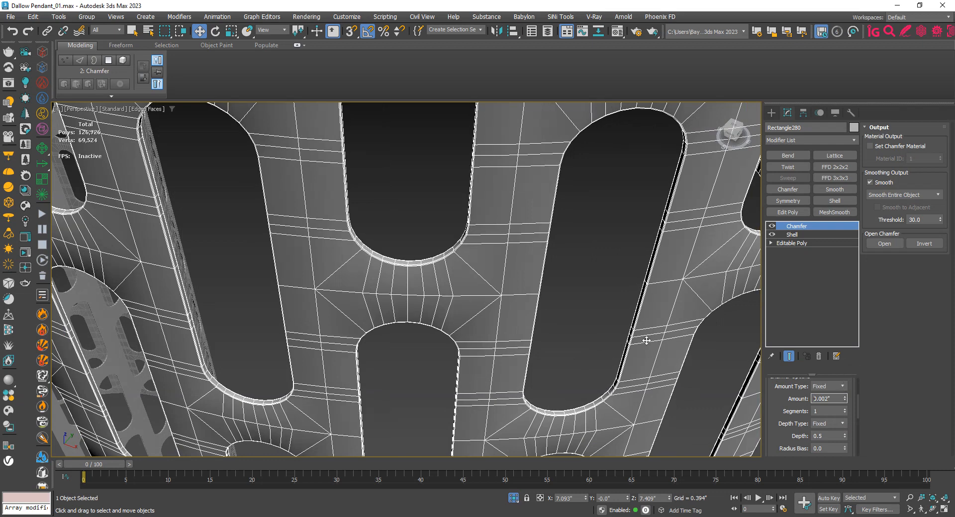
Increase the Chamfer modifier's segments to 2 on the copied section's slot edges
scroll(525, 282, up, 1)
scroll(427, 278, up, 3)
key(F4)
key(F4)
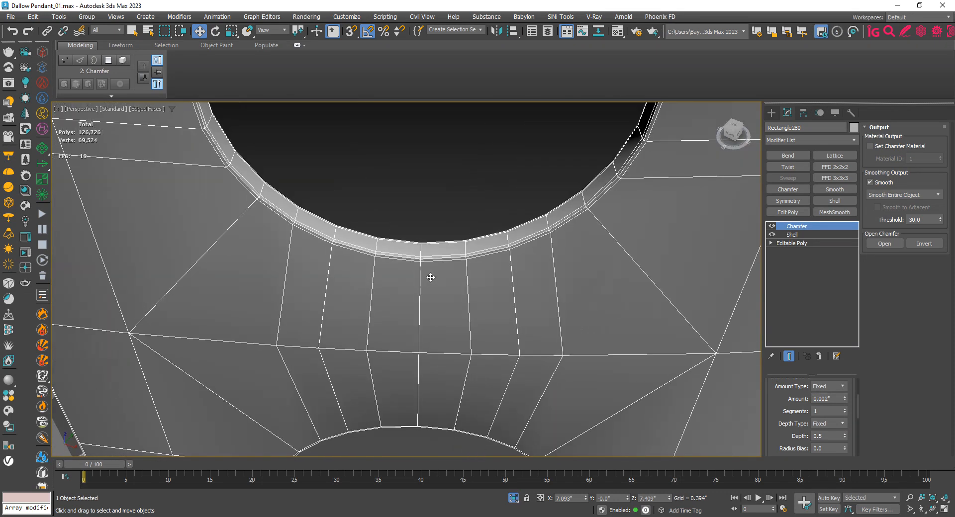
click(845, 408)
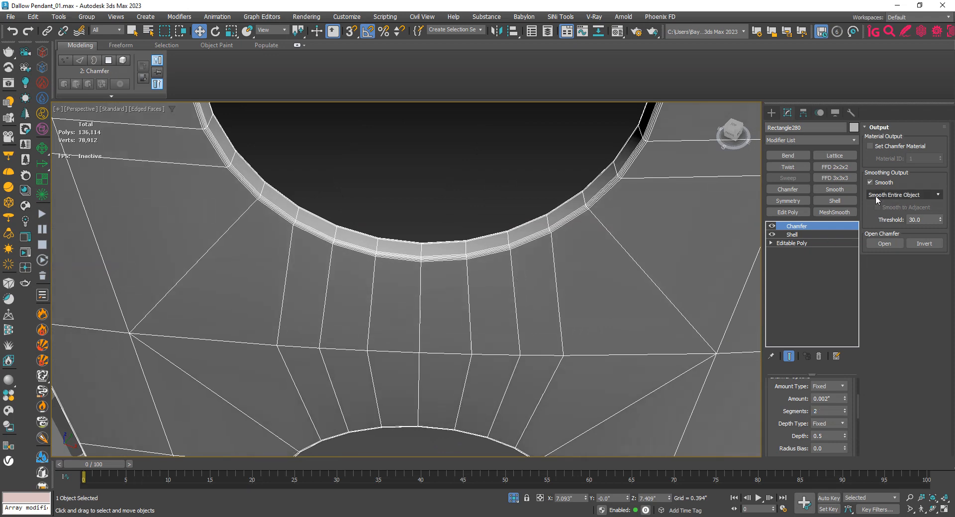
Set the Chamfer's smoothing output to Smooth Chamfers Only and enable Smooth to Adjacent
click(906, 195)
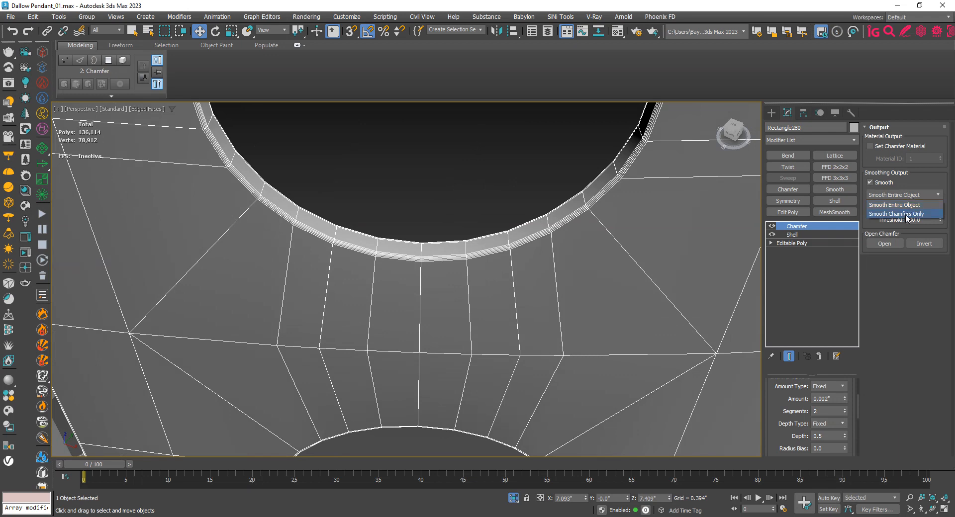
click(905, 214)
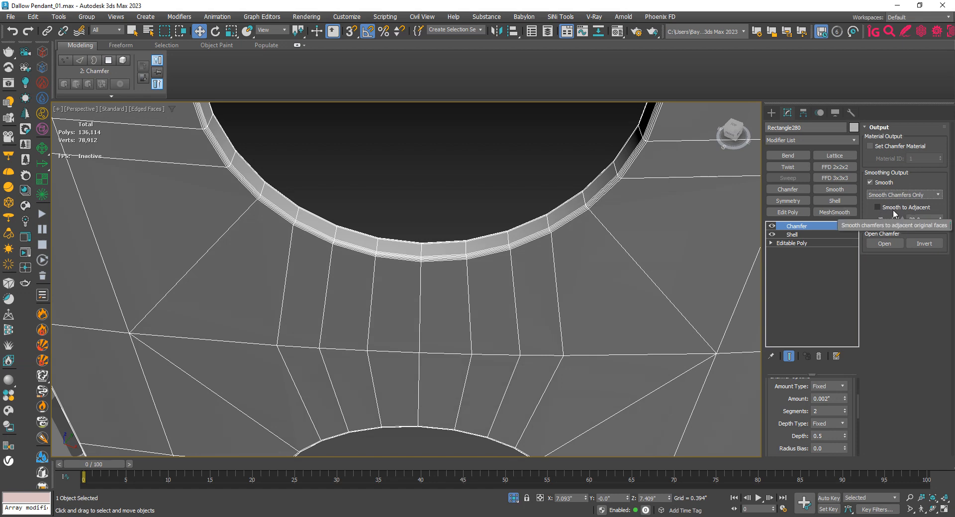
click(877, 207)
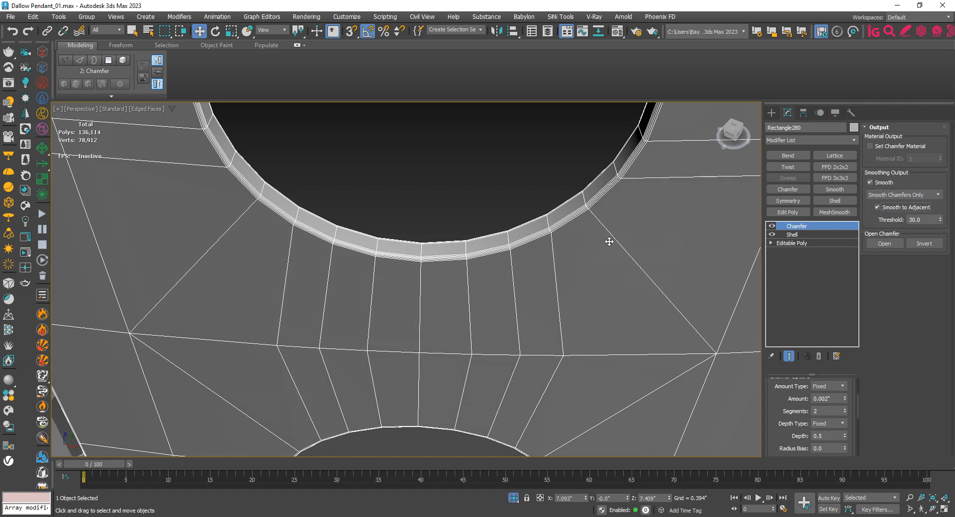
Examine the chamfered slot edges from several angles, both shaded only and with the mesh edges displayed
key(F4)
scroll(449, 260, down, 5)
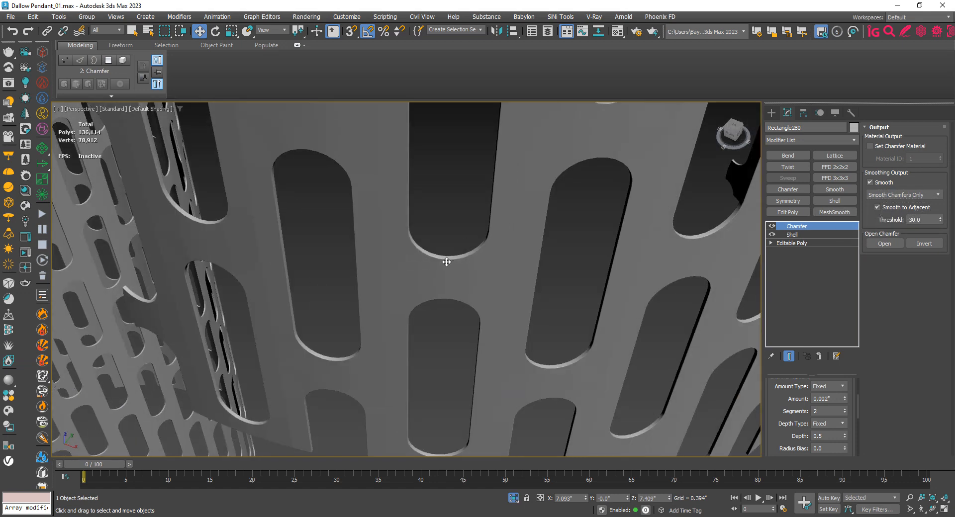
scroll(447, 262, down, 3)
mouse_move(440, 270)
alt+middle_down()
mouse_move(441, 292)
mouse_move(418, 296)
mouse_move(432, 294)
mouse_move(430, 281)
alt+middle_up()
scroll(430, 281, up, 10)
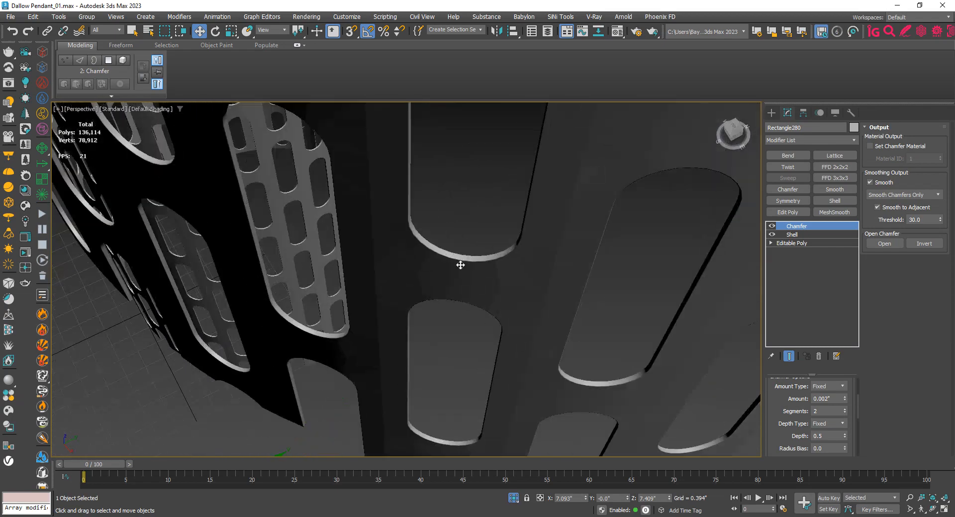
scroll(461, 244, up, 3)
key(F4)
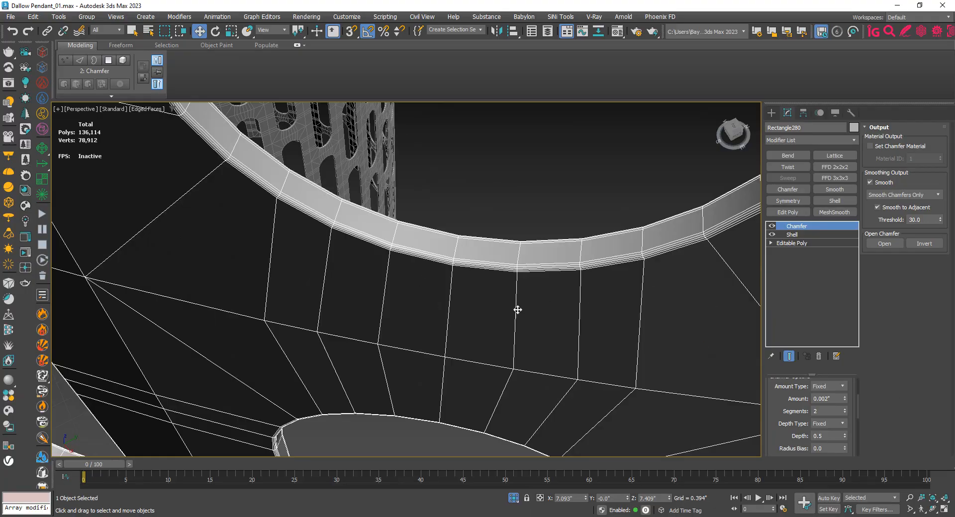
scroll(517, 310, down, 8)
alt+middle_drag(439, 330, 447, 307)
scroll(458, 298, up, 4)
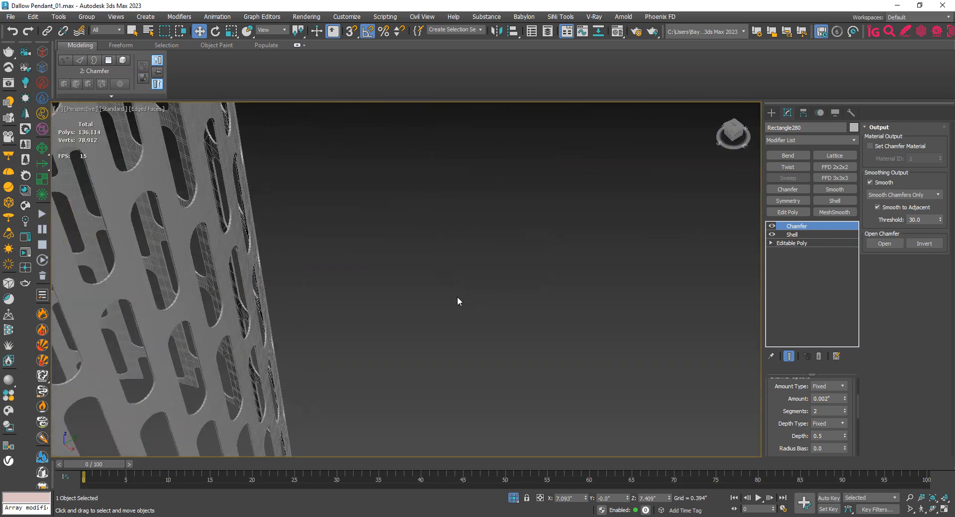
scroll(458, 297, down, 4)
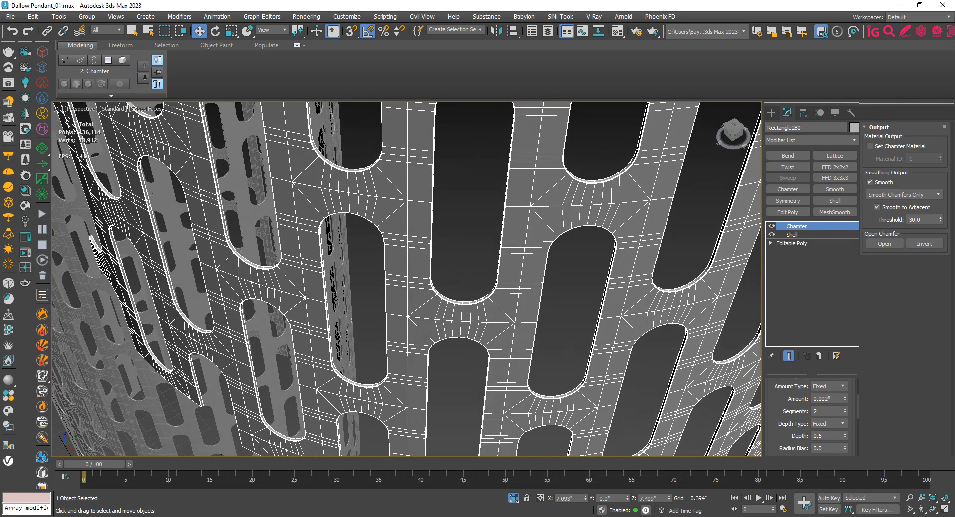
Raise the Chamfer amount to 0.003" and isolate the copied section in shaded display without edges for a close check
click(844, 396)
scroll(468, 309, up, 5)
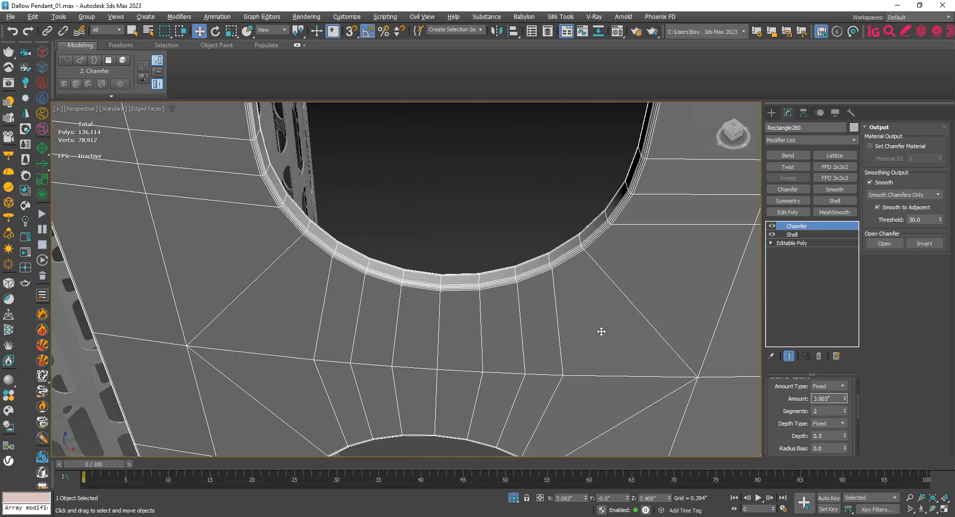
key(F4)
scroll(428, 301, down, 8)
key(alt+q)
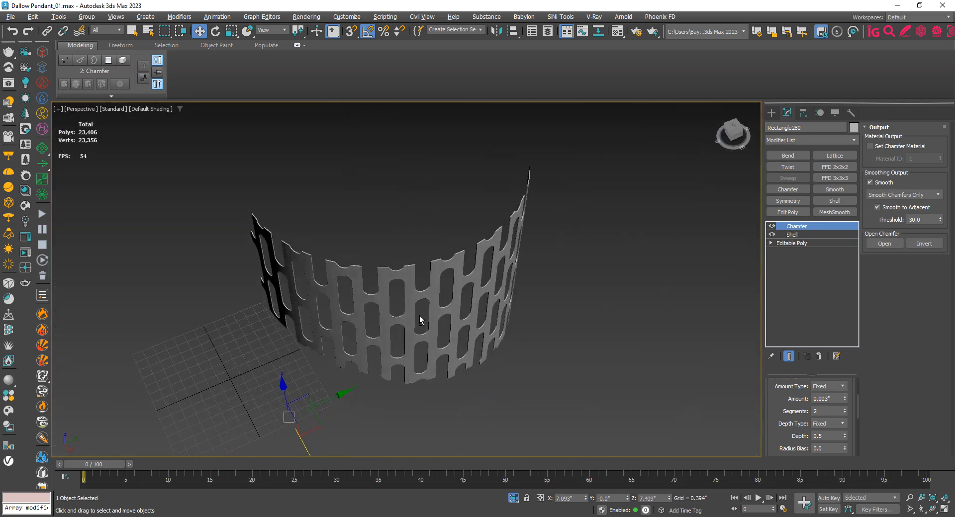
scroll(366, 338, up, 10)
scroll(235, 286, up, 8)
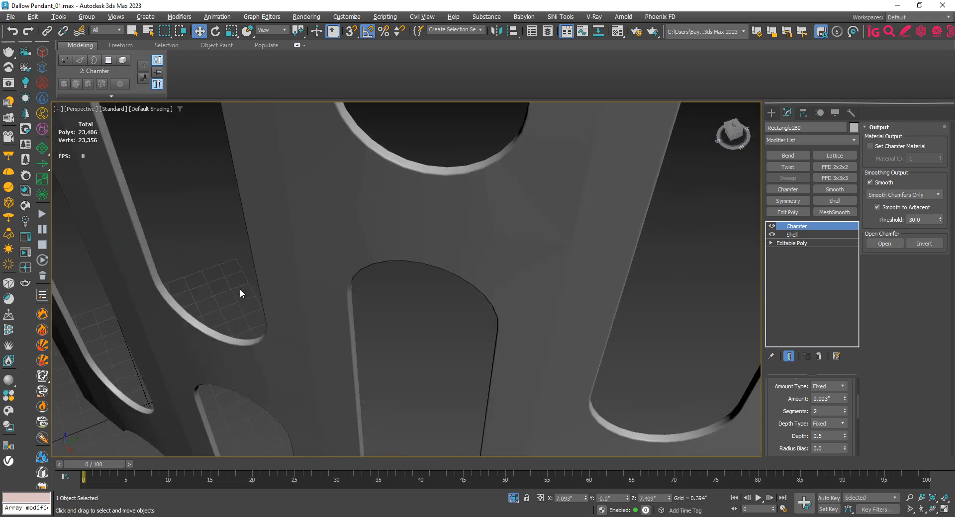
middle_drag(343, 255, 375, 256)
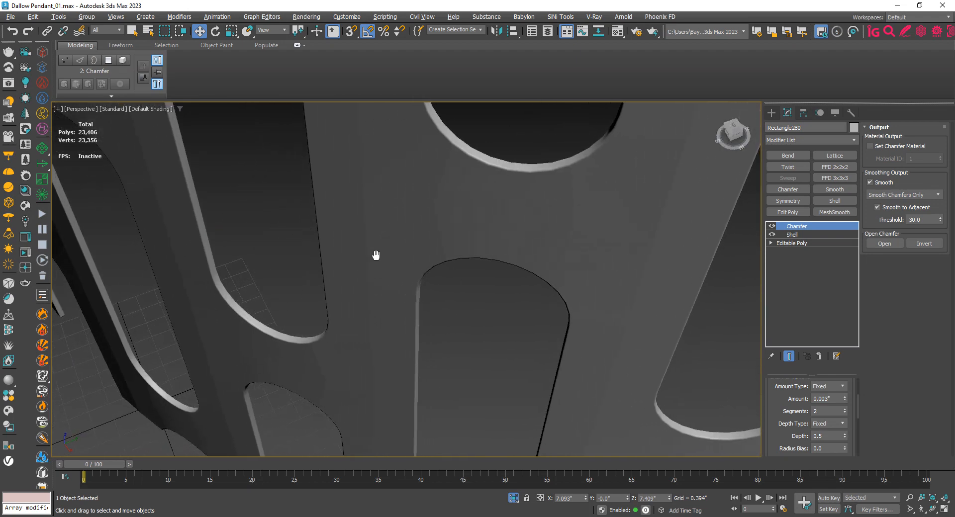
Go to the section's Shell level and hide the modifier set buttons to make more room for its parameters
click(807, 235)
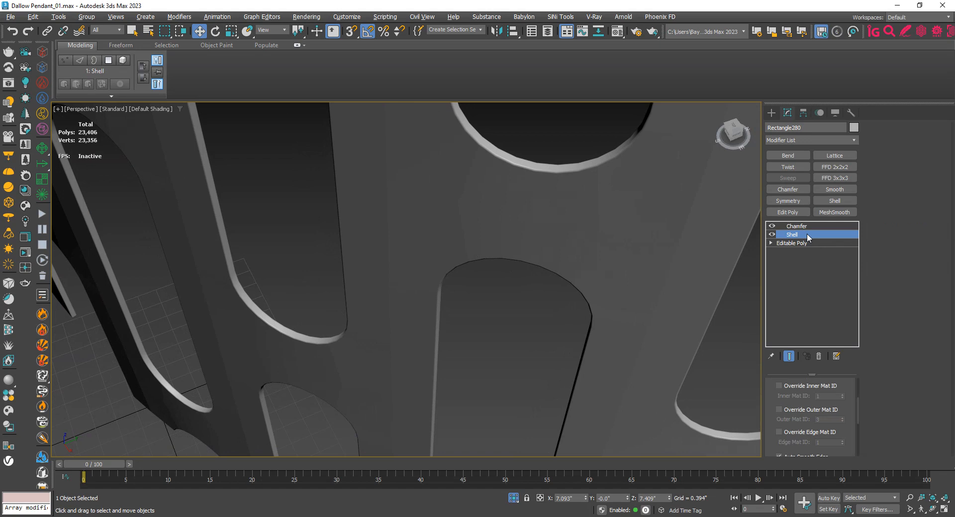
scroll(857, 413, up, 5)
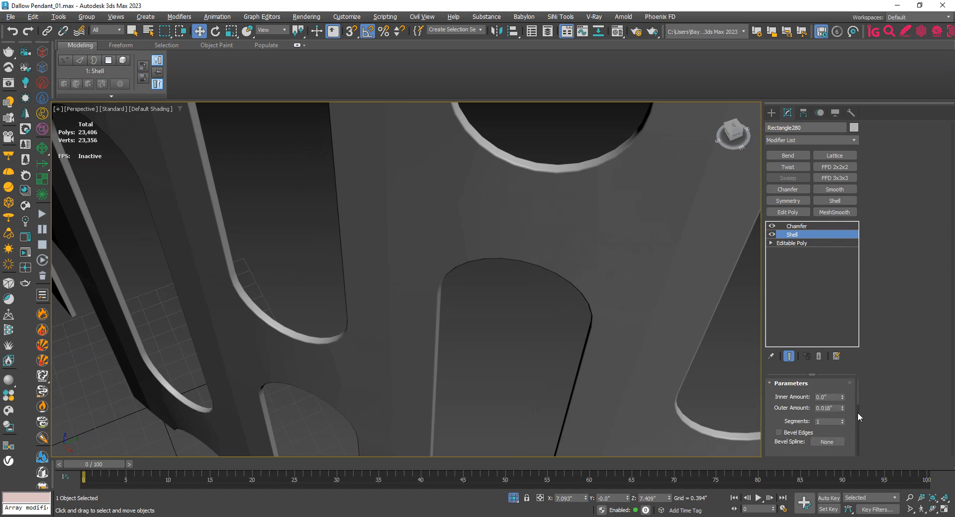
click(836, 356)
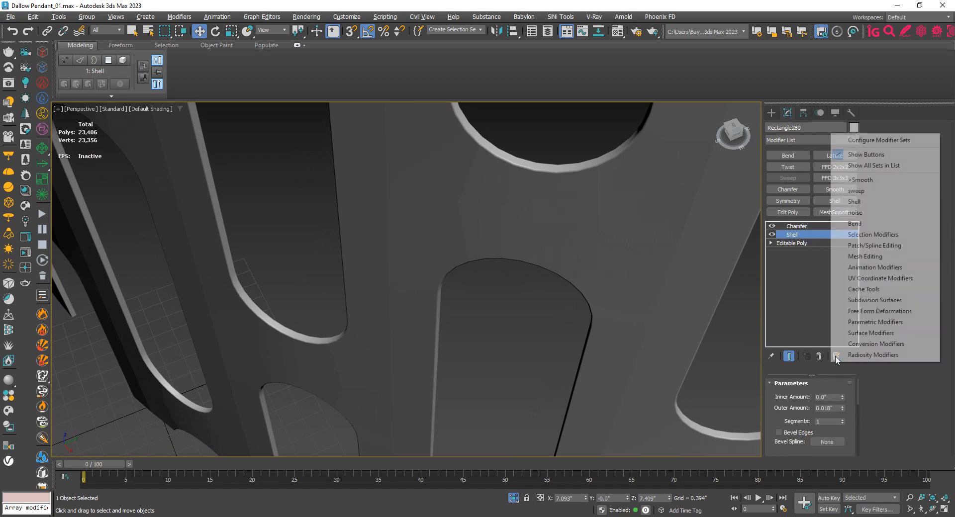
click(840, 155)
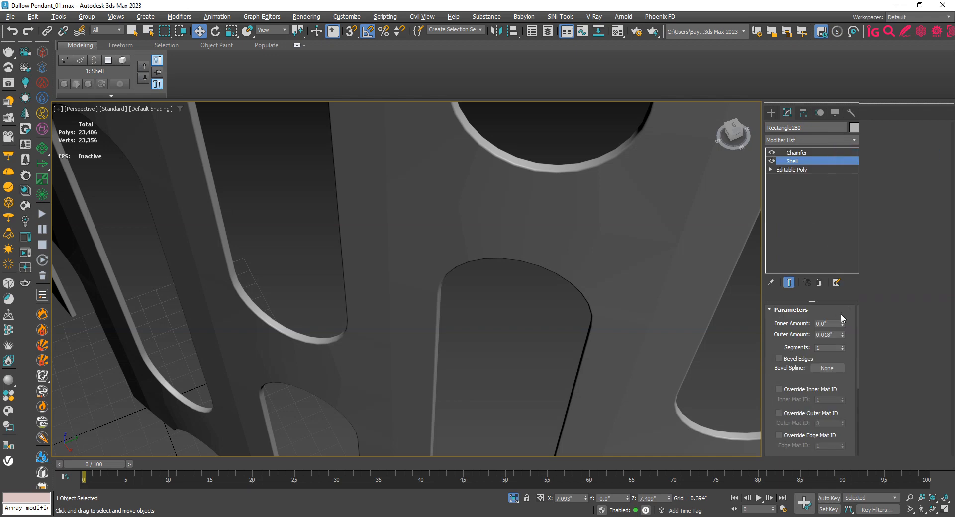
Try Shell's edge smoothing with Auto Smooth Edge turned off and Override Edge Smooth Grp toggled
drag(857, 345, 853, 387)
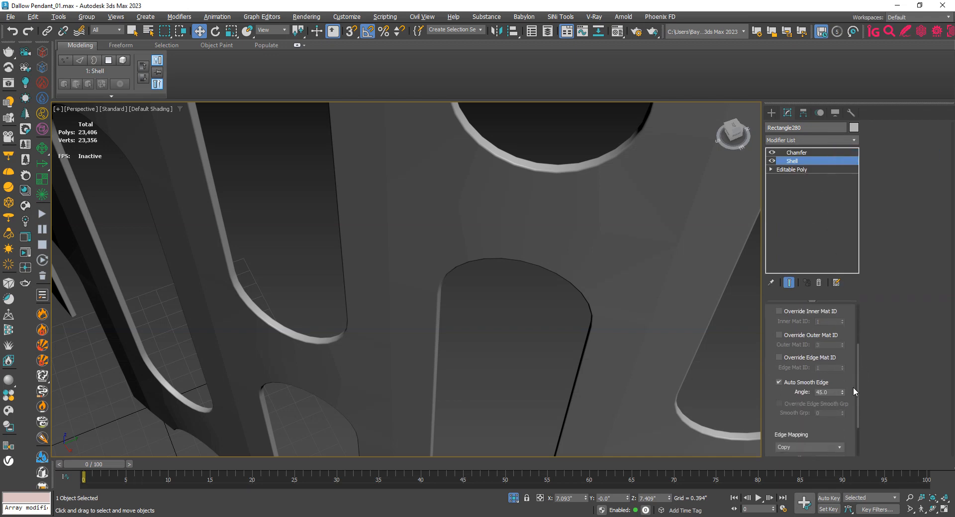
click(783, 382)
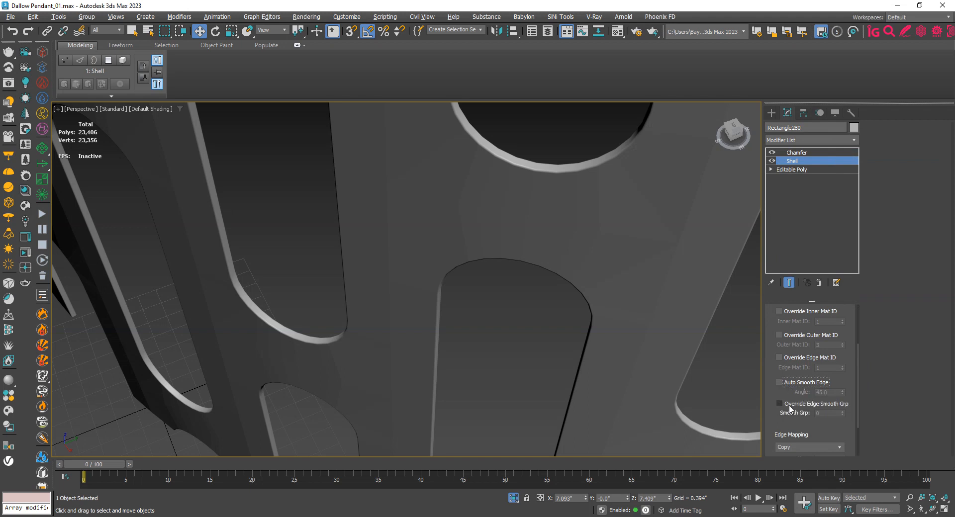
click(789, 404)
click(789, 406)
click(789, 403)
drag(827, 413, 742, 379)
click(789, 403)
click(789, 403)
click(792, 382)
Add a Smooth modifier between Shell and Chamfer on the section and enable its Auto Smooth option
click(835, 138)
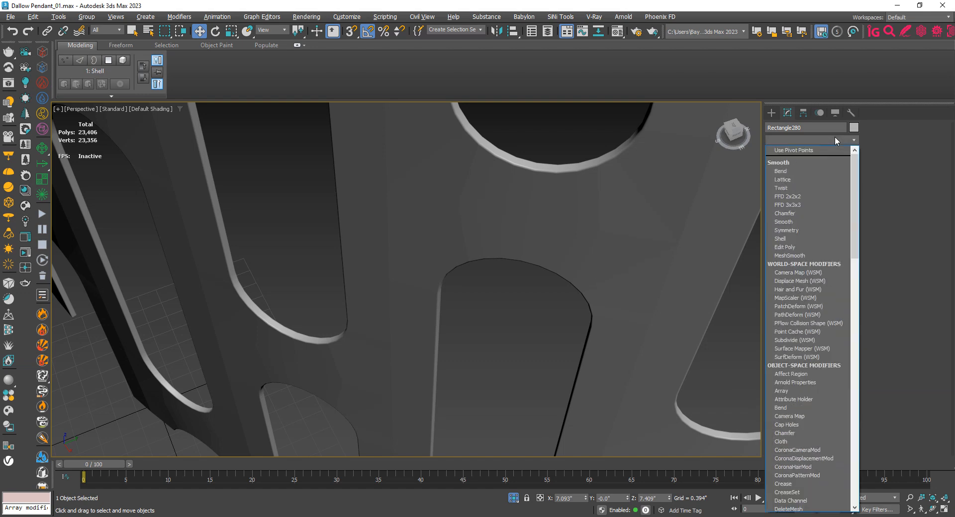
key(s)
key(s)
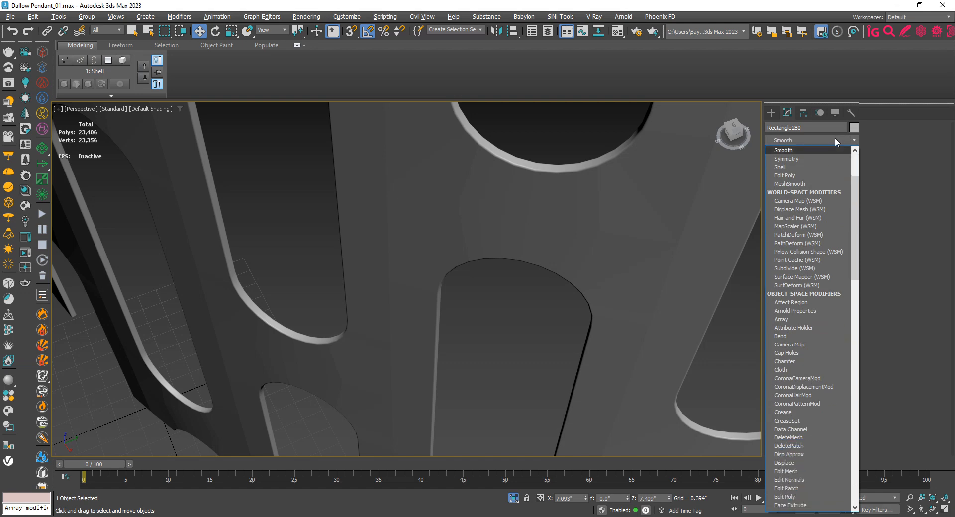
key(Return)
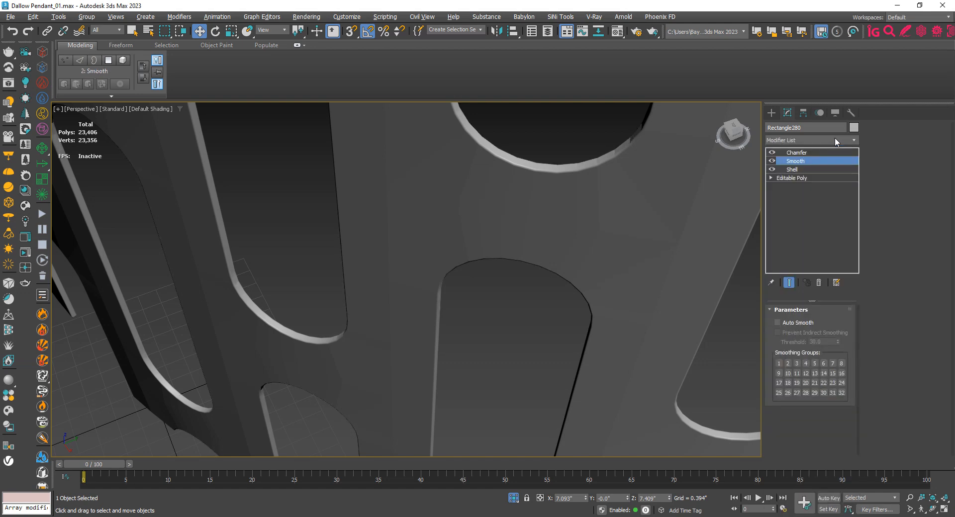
click(786, 322)
scroll(341, 356, down, 5)
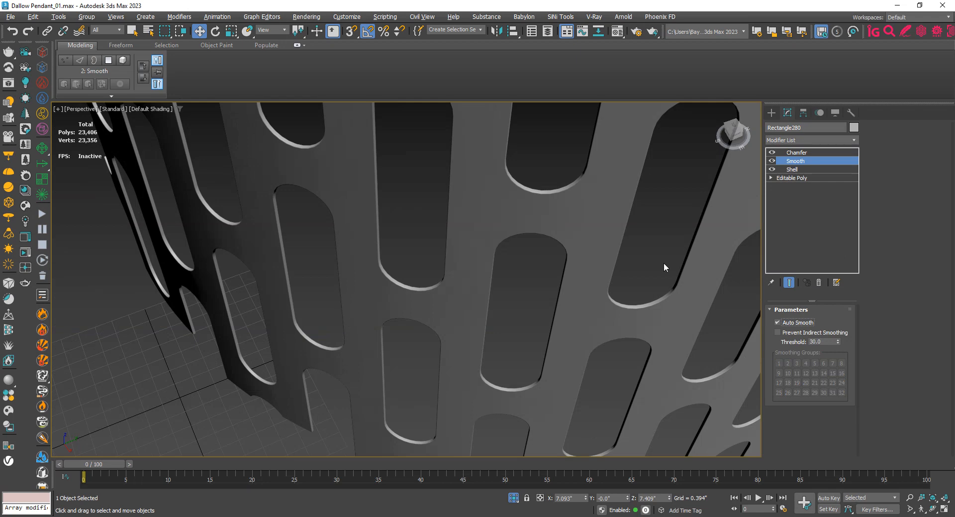
scroll(436, 284, up, 5)
middle_drag(603, 269, 708, 233)
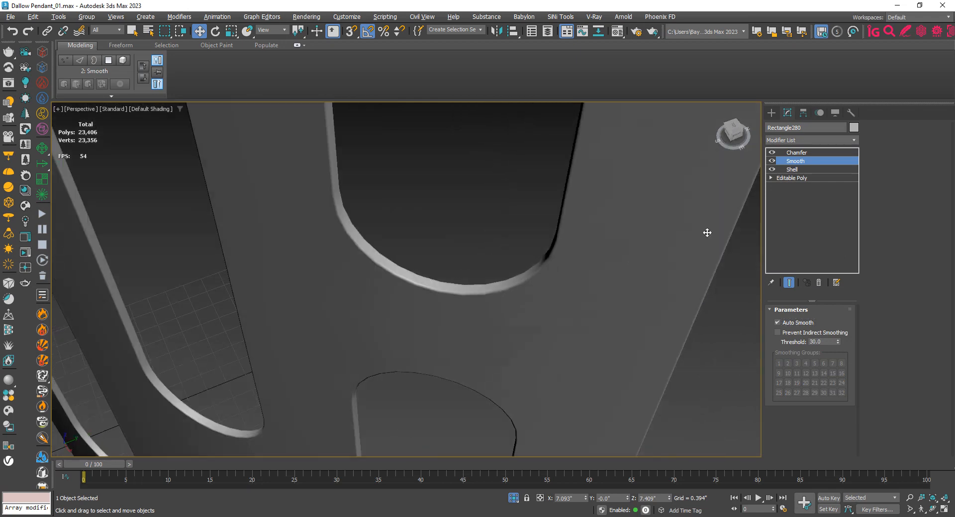
Compare the section's surface shading with the Smooth modifier switched off and on
click(771, 161)
scroll(696, 197, down, 2)
click(772, 160)
scroll(405, 345, down, 5)
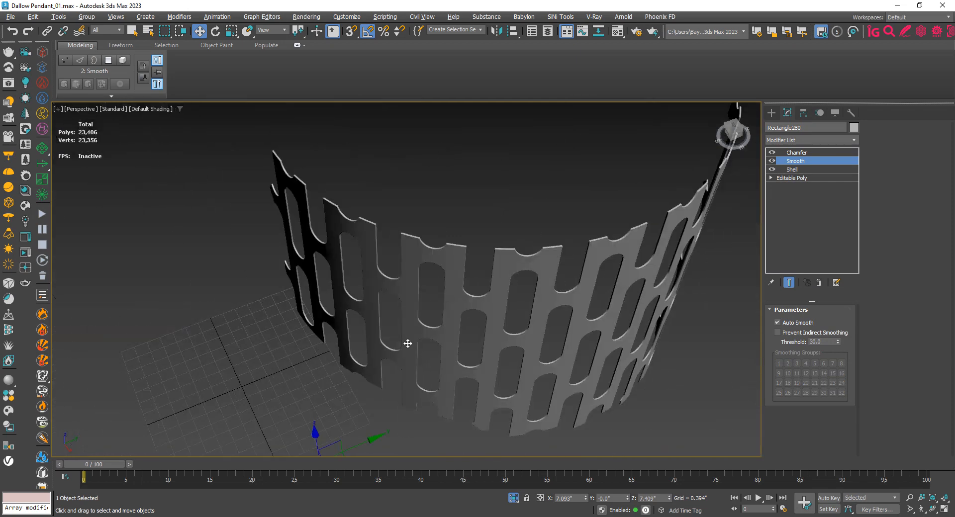
scroll(461, 340, up, 4)
scroll(384, 335, down, 5)
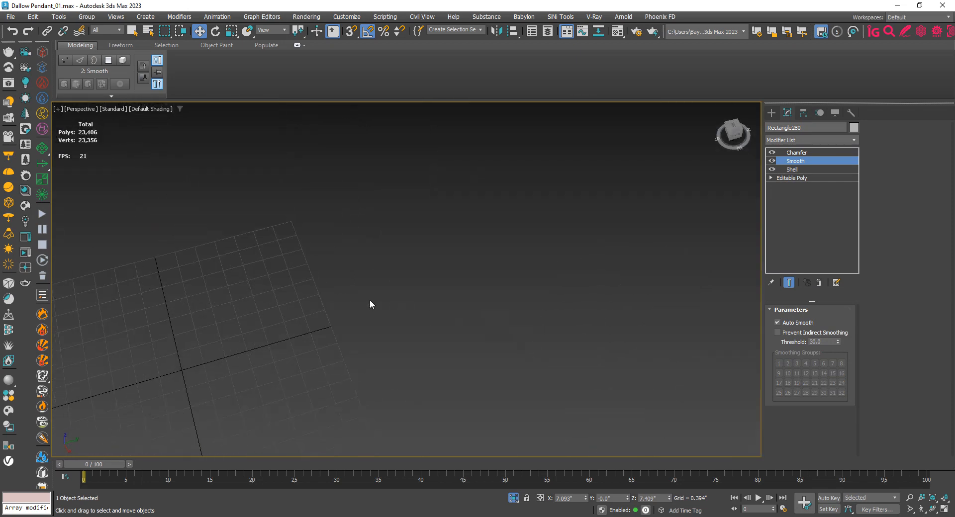
scroll(371, 303, up, 8)
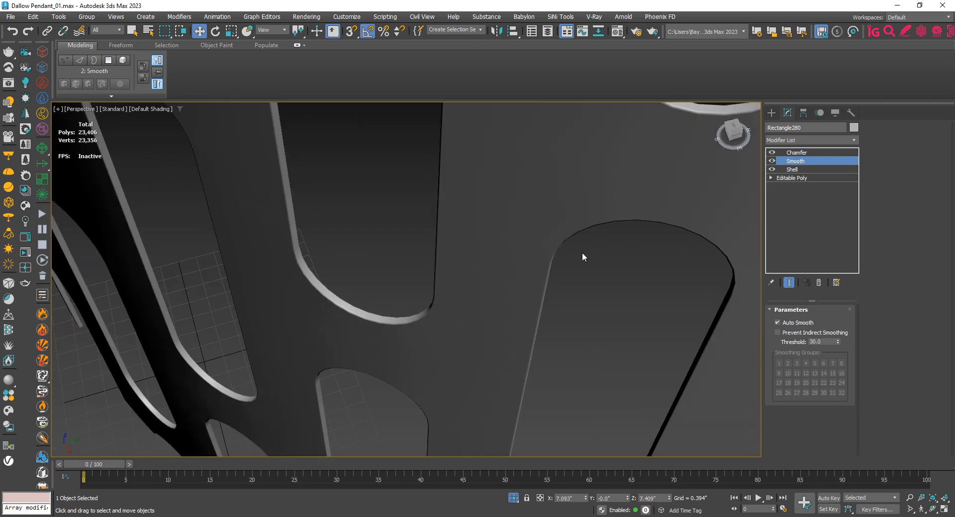
Exit isolation and copy the section's Chamfer and Smooth modifiers together from its stack
click(808, 152)
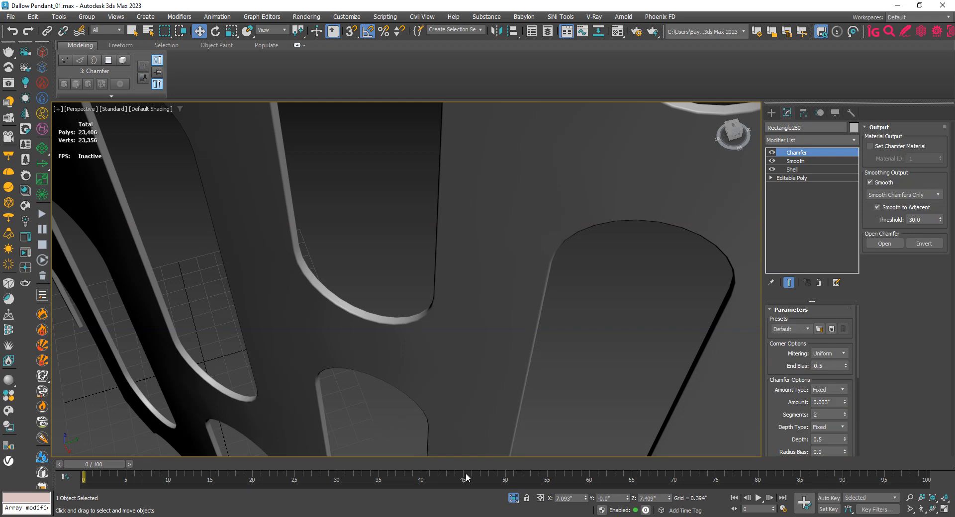
click(513, 498)
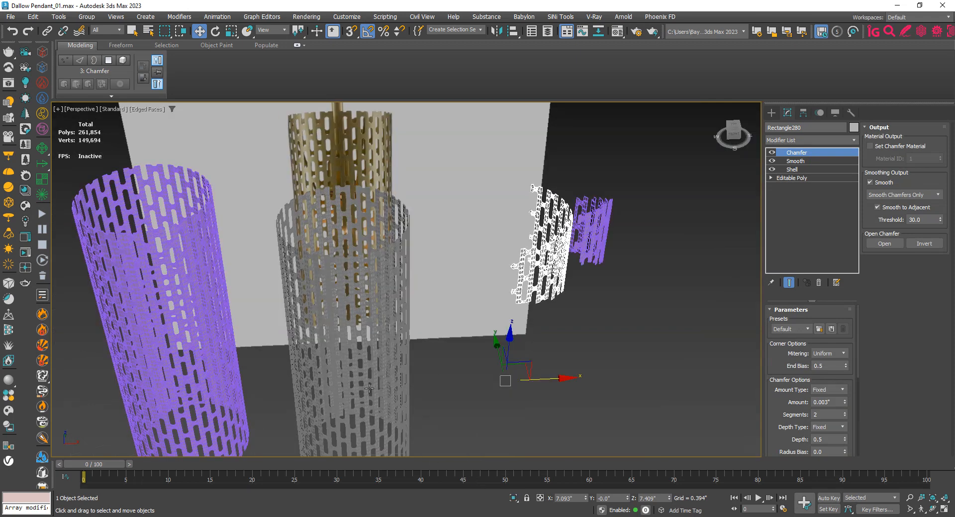
ctrl+click(797, 161)
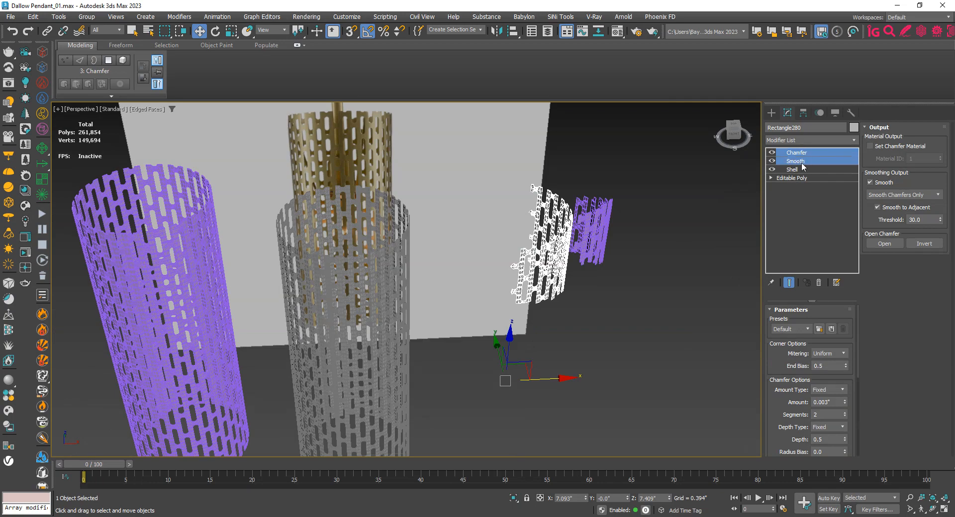
scroll(342, 320, up, 8)
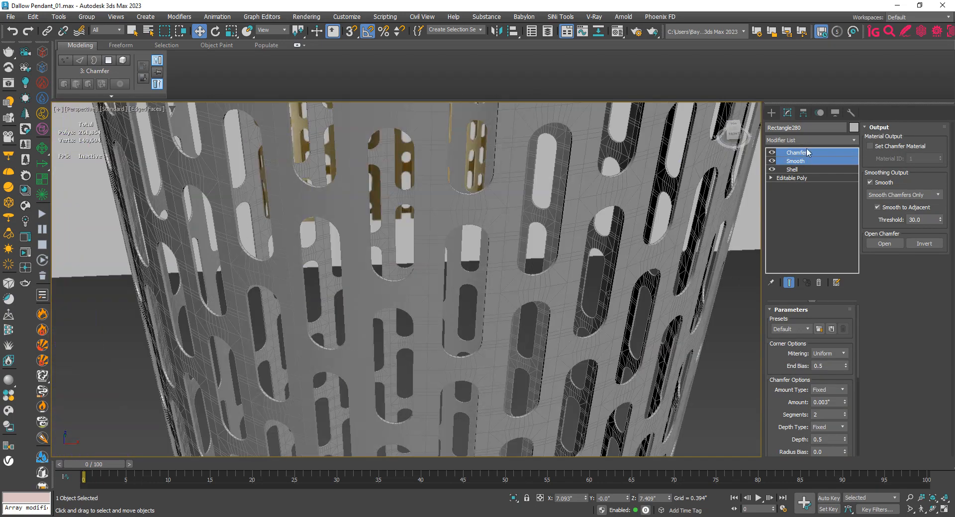
right_click(813, 157)
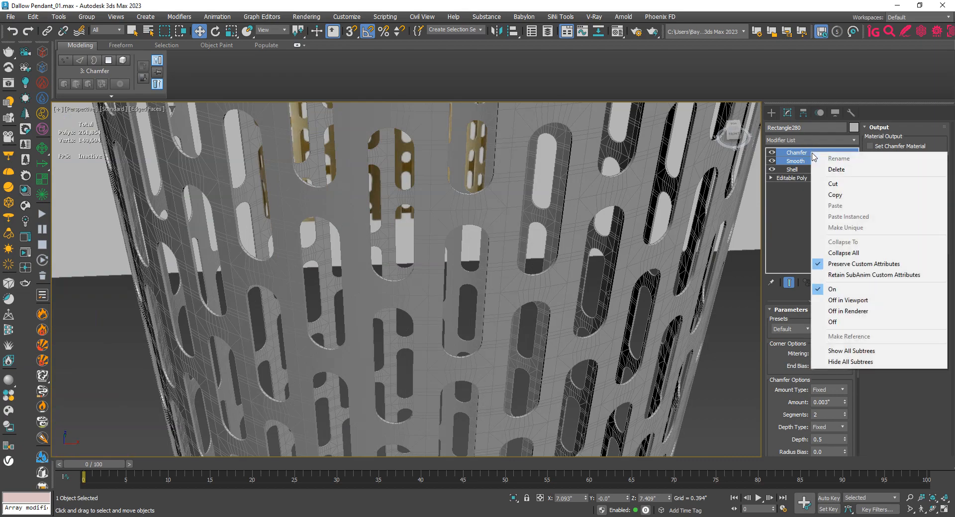
click(828, 196)
Paste the copied Smooth and Chamfer modifiers above Shell in the full perforated shade's modifier stack
scroll(633, 240, up, 3)
click(633, 218)
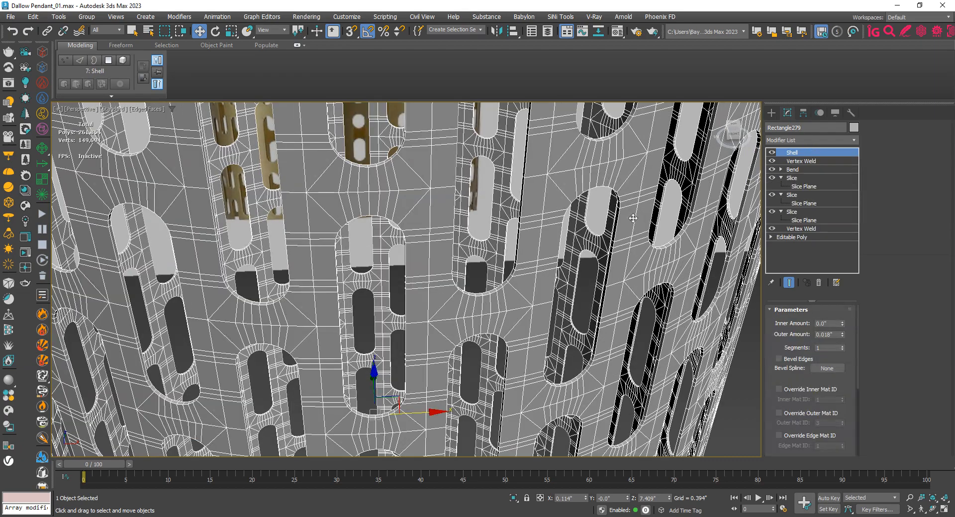
scroll(632, 218, up, 3)
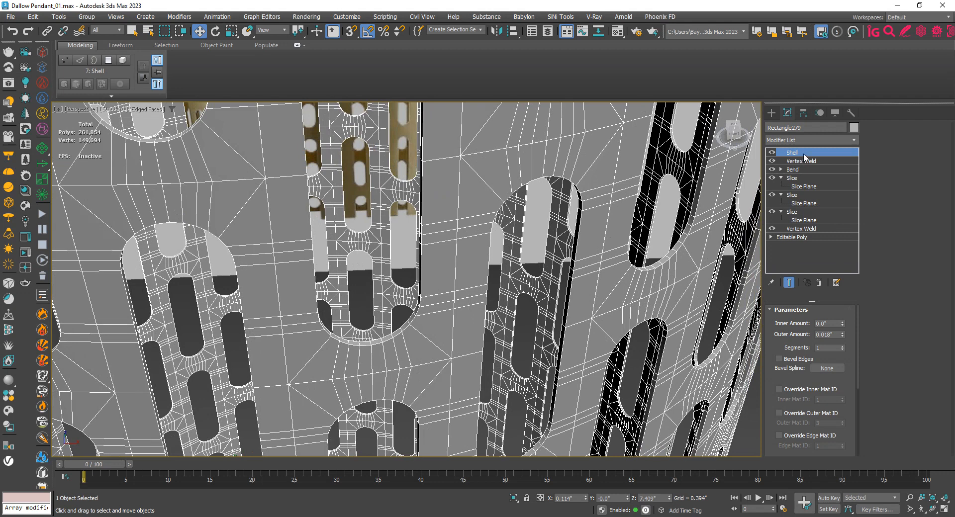
right_click(804, 153)
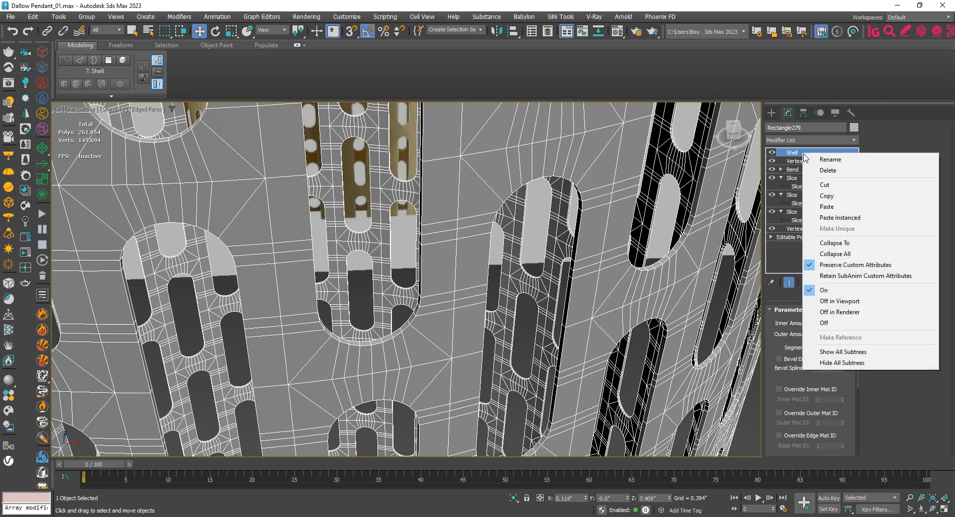
click(824, 207)
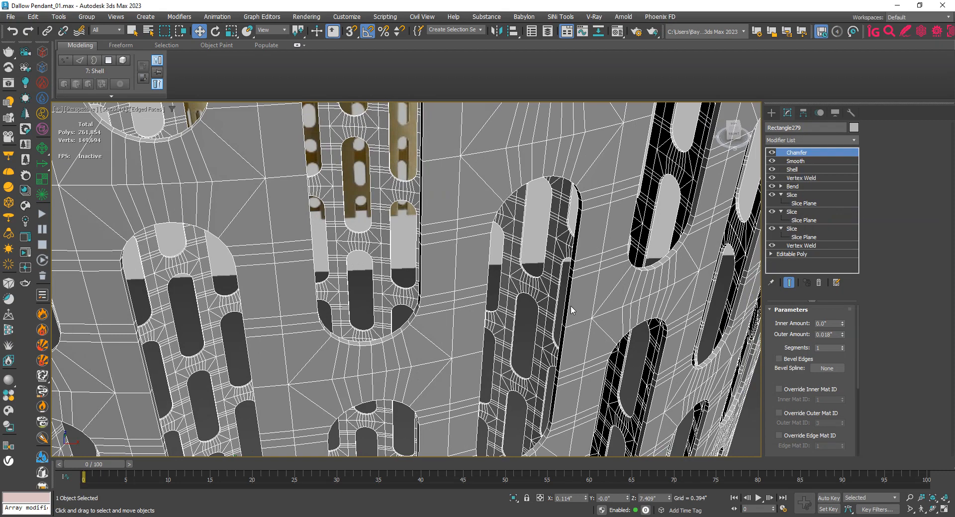
Examine the chamfered slot edges on the full shade up close and compare the shade with the copied section
scroll(567, 328, up, 2)
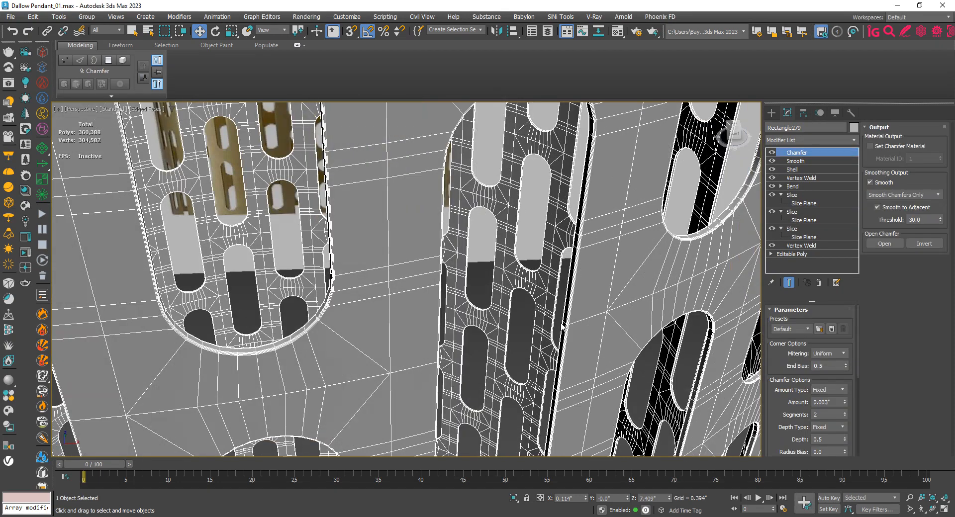
scroll(562, 327, down, 2)
mouse_move(563, 327)
middle_down()
mouse_move(521, 256)
mouse_move(545, 276)
mouse_move(567, 343)
middle_up()
scroll(545, 276, down, 3)
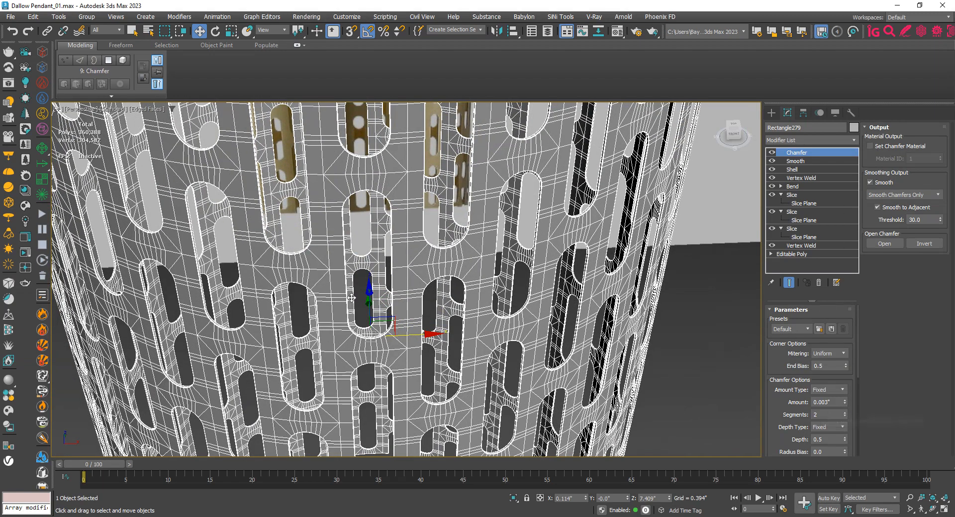
scroll(429, 316, down, 8)
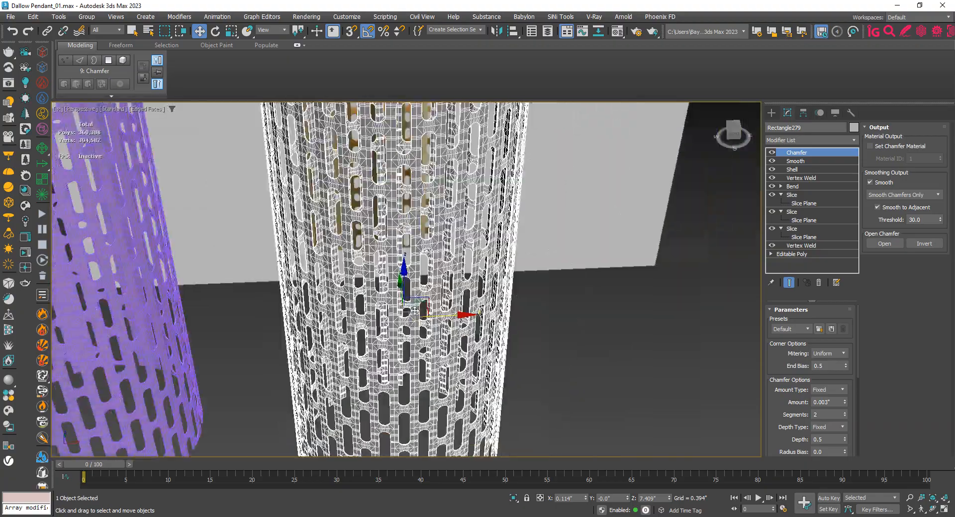
middle_drag(430, 316, 302, 356)
scroll(465, 257, up, 8)
scroll(463, 259, down, 5)
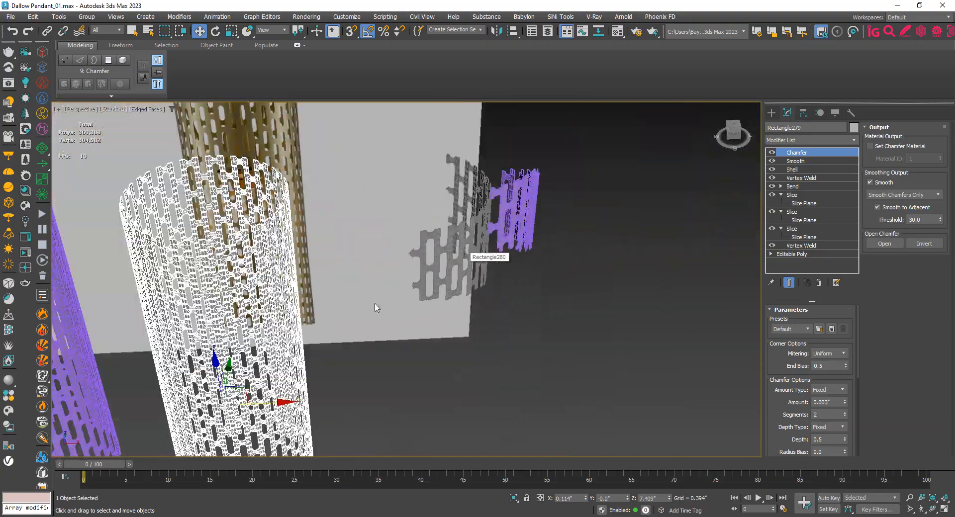
middle_drag(214, 355, 285, 323)
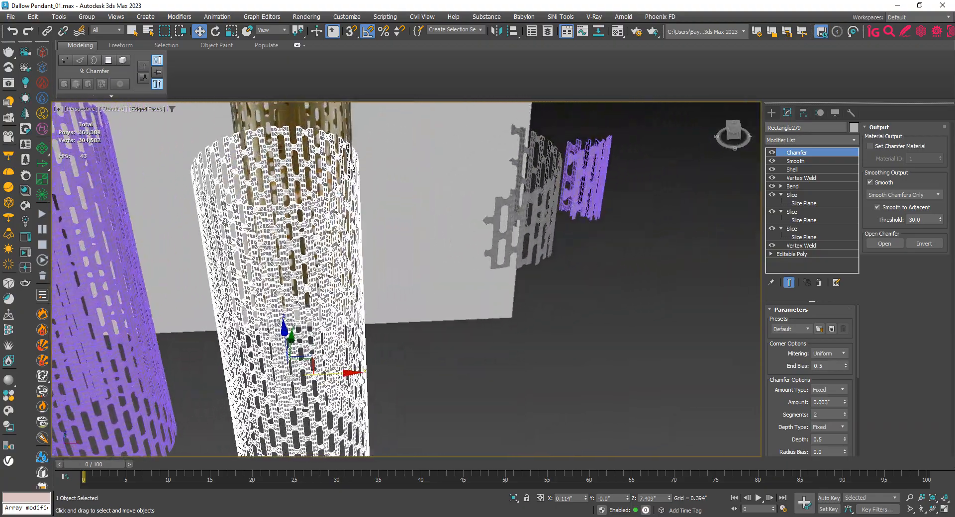
scroll(557, 221, up, 3)
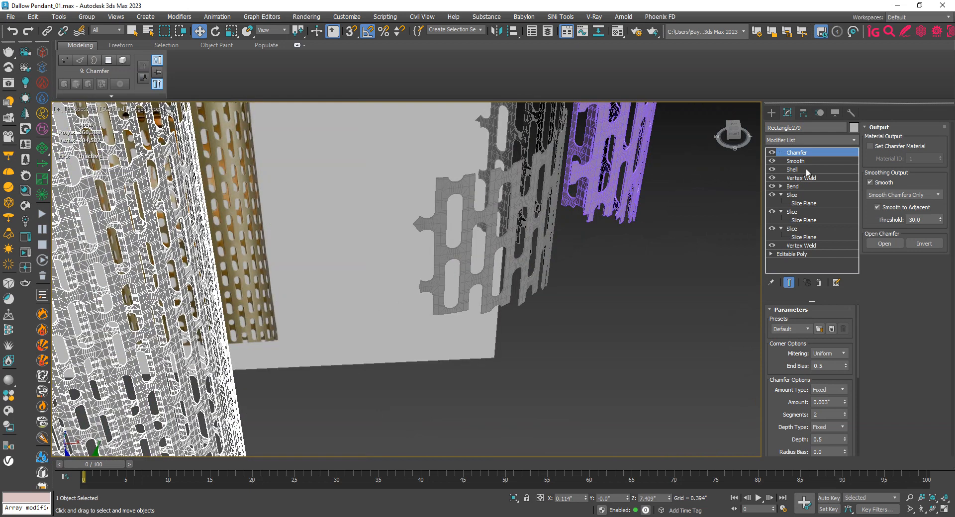
Center the copied section's pivot to the object using Affect Pivot Only
click(506, 241)
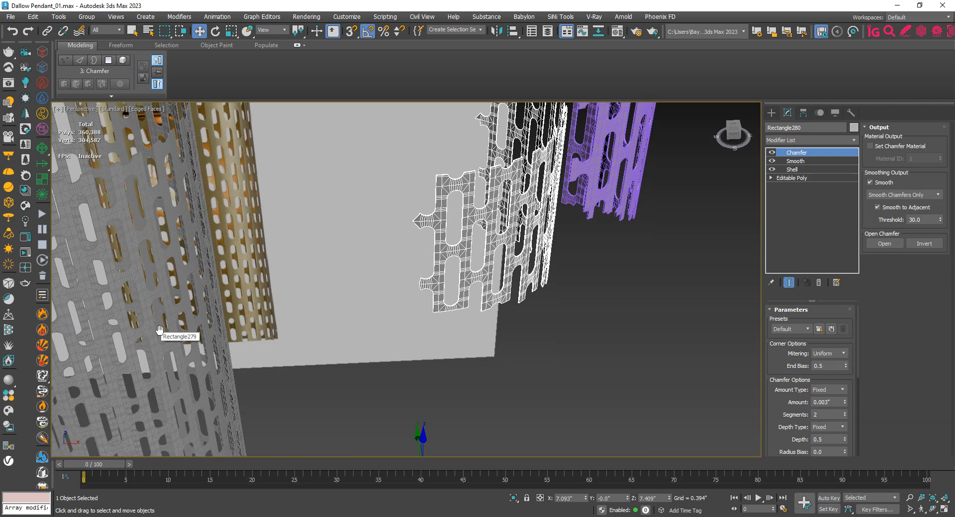
scroll(169, 353, down, 5)
middle_drag(187, 373, 219, 348)
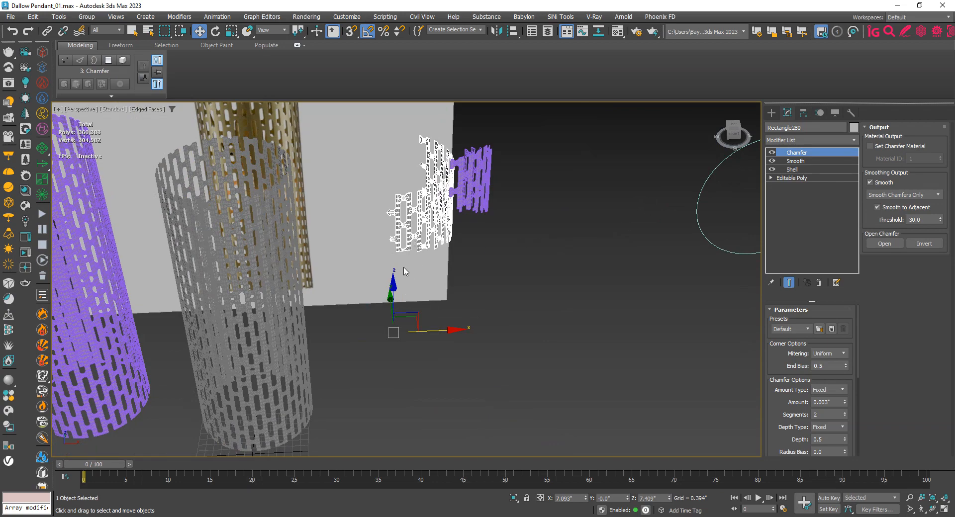
middle_drag(388, 280, 479, 266)
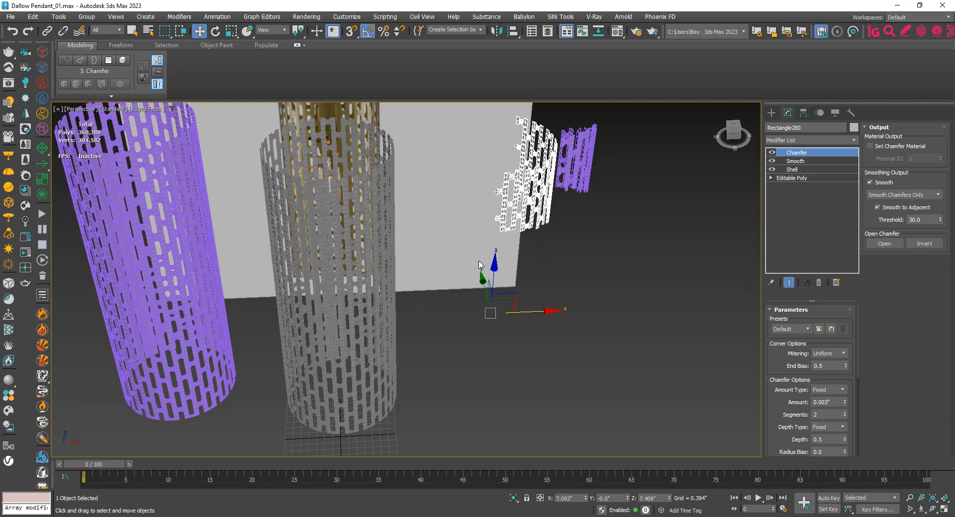
click(803, 113)
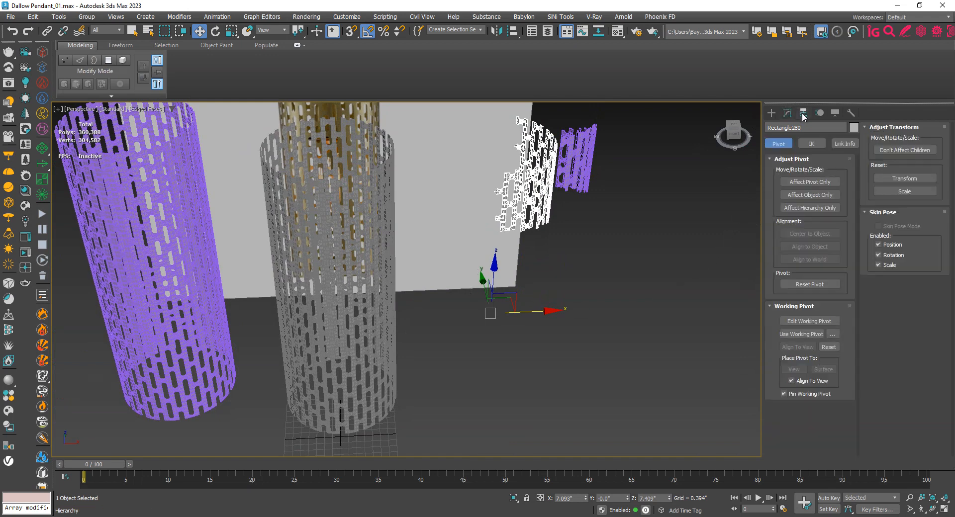
click(809, 182)
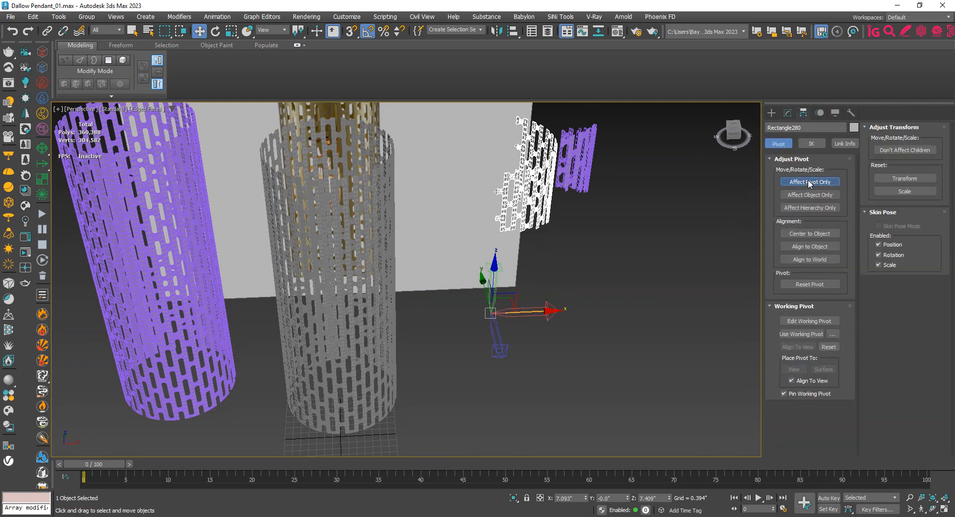
click(809, 234)
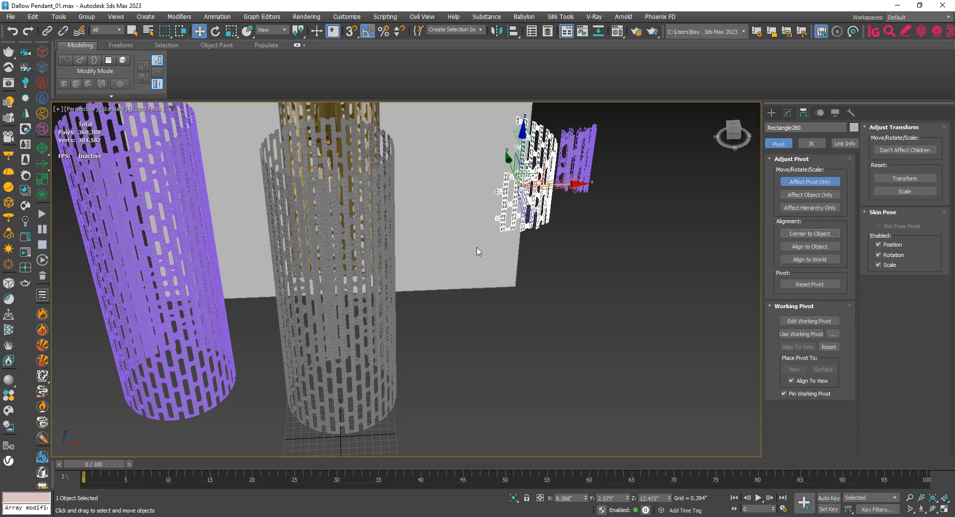
Center the full shade's pivot to the object, end pivot editing and return to its modifier stack
click(350, 323)
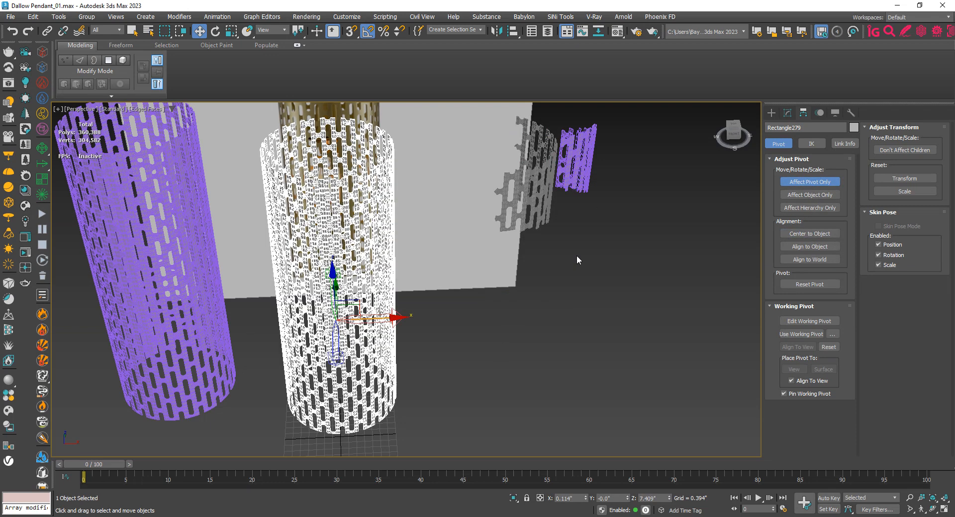
click(809, 234)
click(809, 182)
click(788, 113)
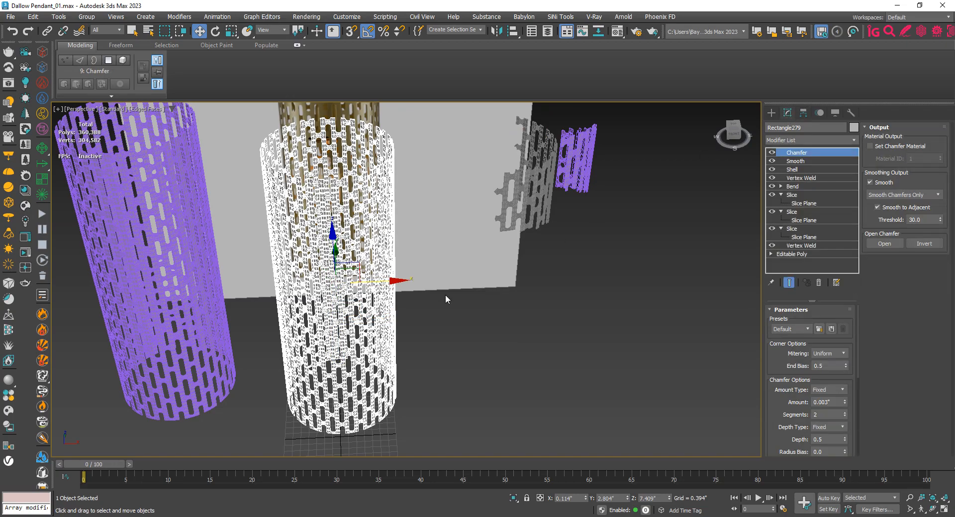
Isolate the full shade, inspect its slots and bottom rim with edged faces off and on, and exit isolation
middle_drag(446, 294, 411, 286)
key(alt+q)
key(F4)
scroll(410, 398, up, 6)
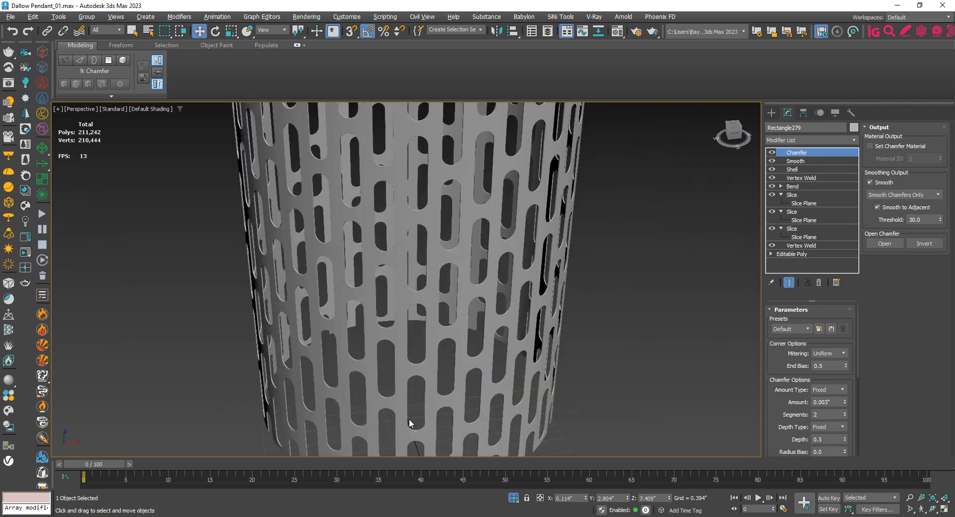
scroll(410, 388, down, 4)
middle_drag(410, 388, 424, 315)
key(F4)
scroll(426, 315, up, 5)
scroll(425, 316, down, 7)
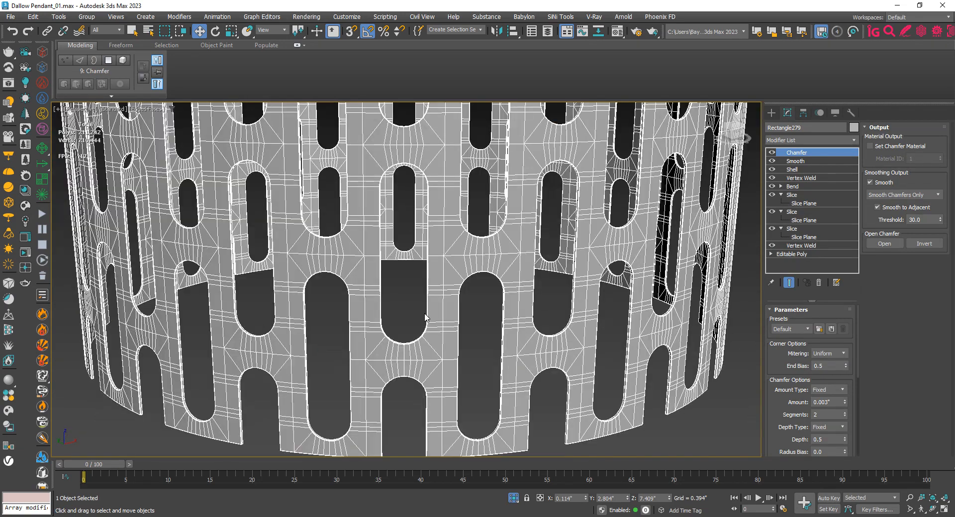
scroll(426, 315, up, 4)
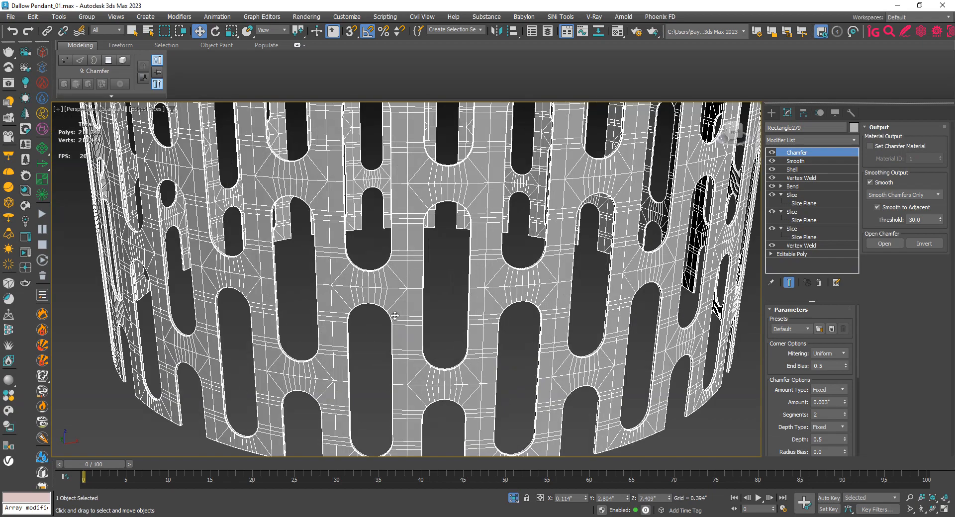
scroll(394, 316, down, 3)
scroll(396, 306, down, 8)
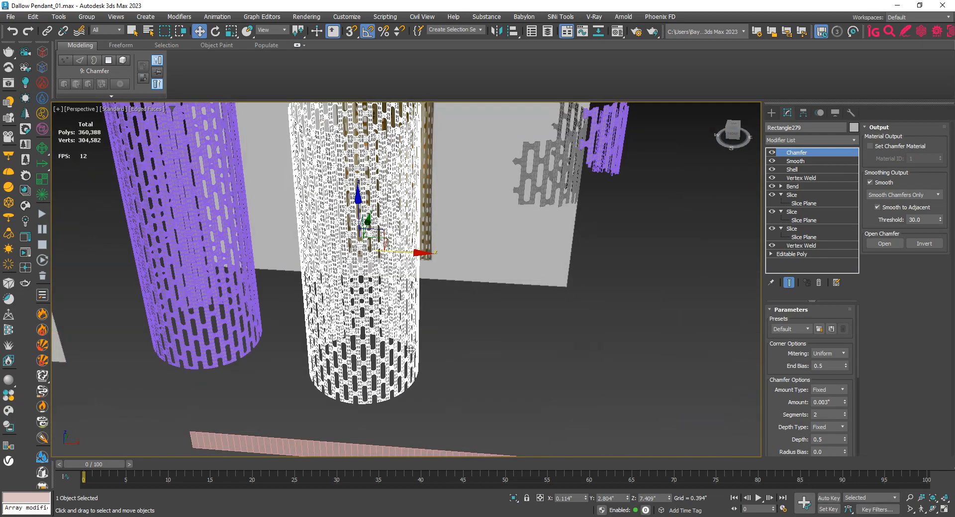
Maximize the Front view and select the flat pink strip plane below the shade
scroll(411, 350, down, 5)
key(alt+w)
middle_click(556, 220)
key(alt+w)
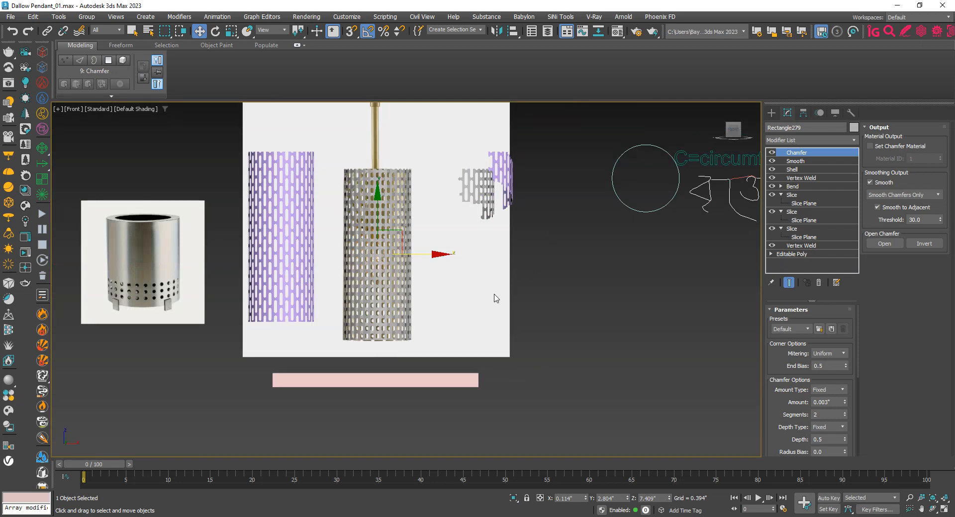
middle_drag(495, 299, 554, 253)
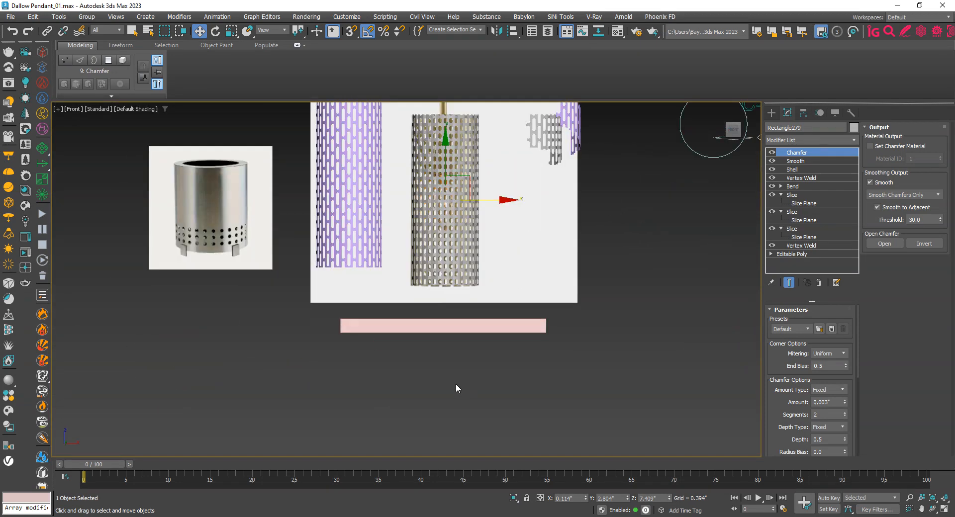
click(444, 324)
scroll(446, 323, up, 5)
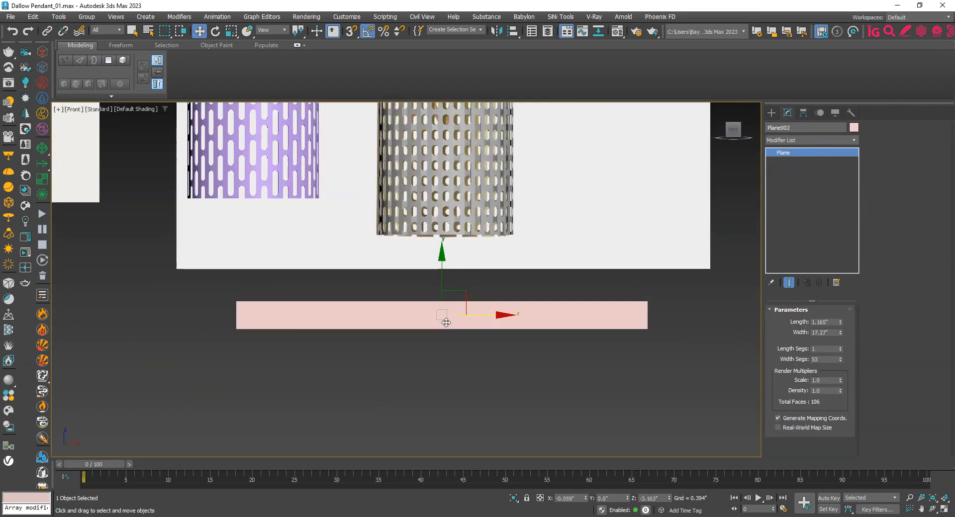
middle_drag(446, 323, 402, 394)
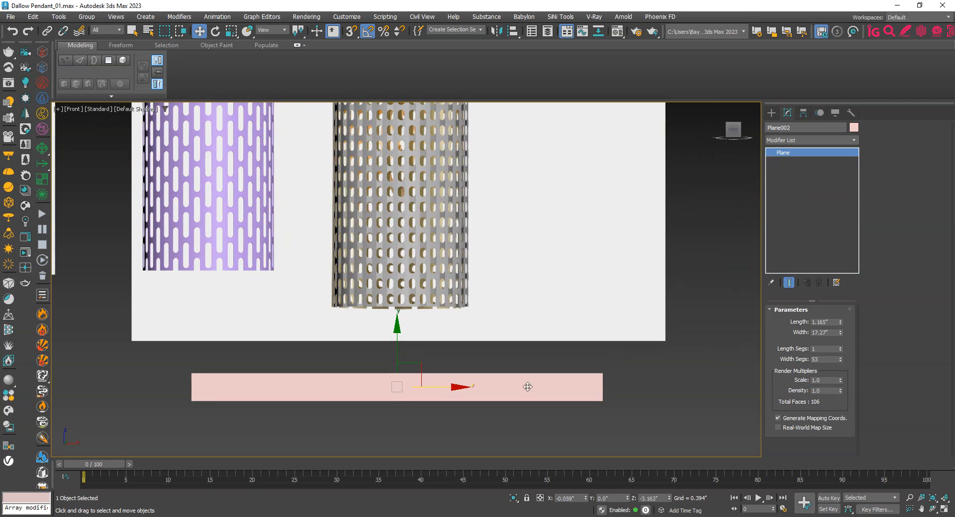
Examine the shade's perforation rows and overall fit against the reference image in the Front view
scroll(473, 386, down, 2)
scroll(379, 254, up, 4)
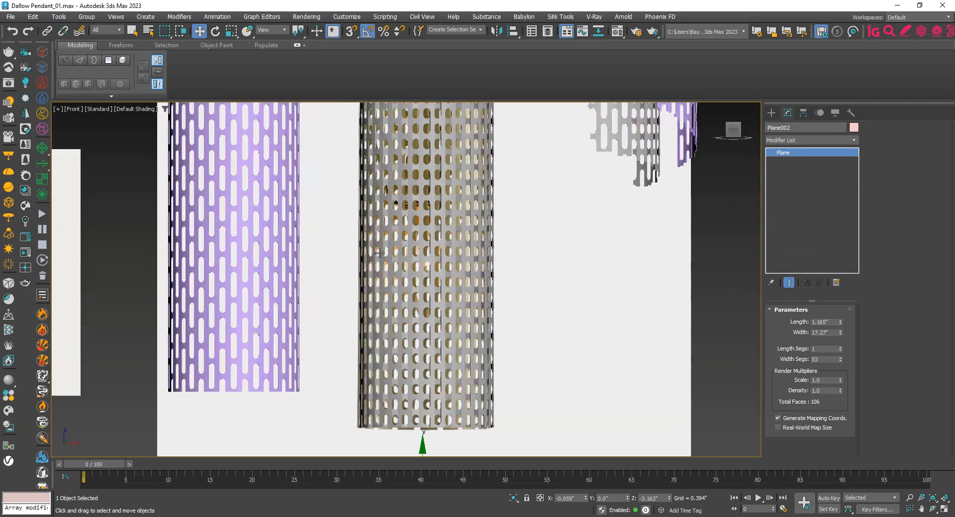
scroll(416, 291, up, 3)
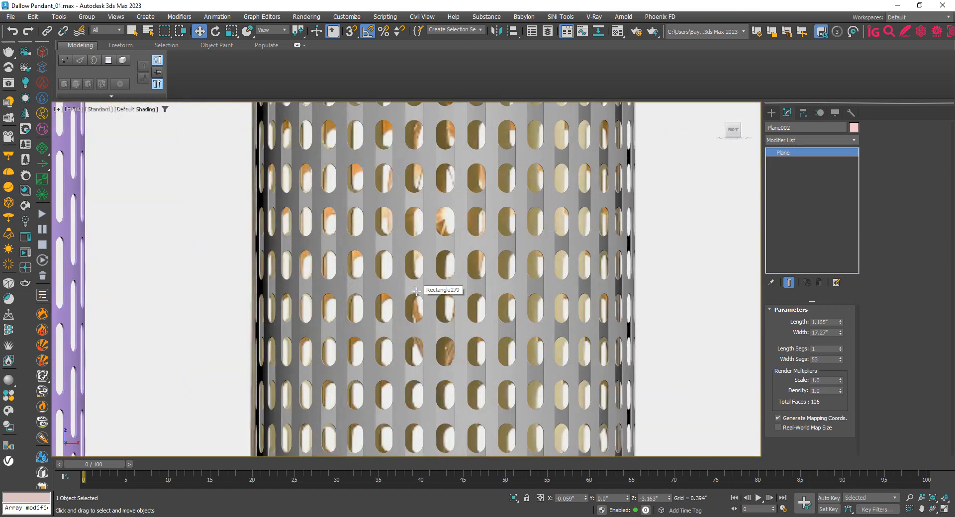
scroll(416, 291, down, 5)
scroll(418, 289, down, 3)
middle_drag(382, 351, 299, 307)
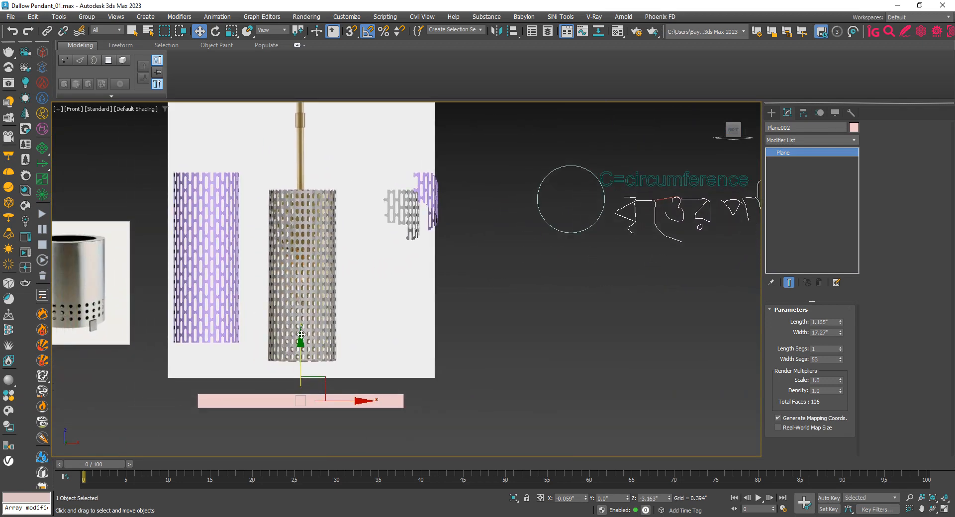
scroll(301, 335, up, 3)
scroll(300, 362, down, 1)
middle_drag(300, 363, 190, 427)
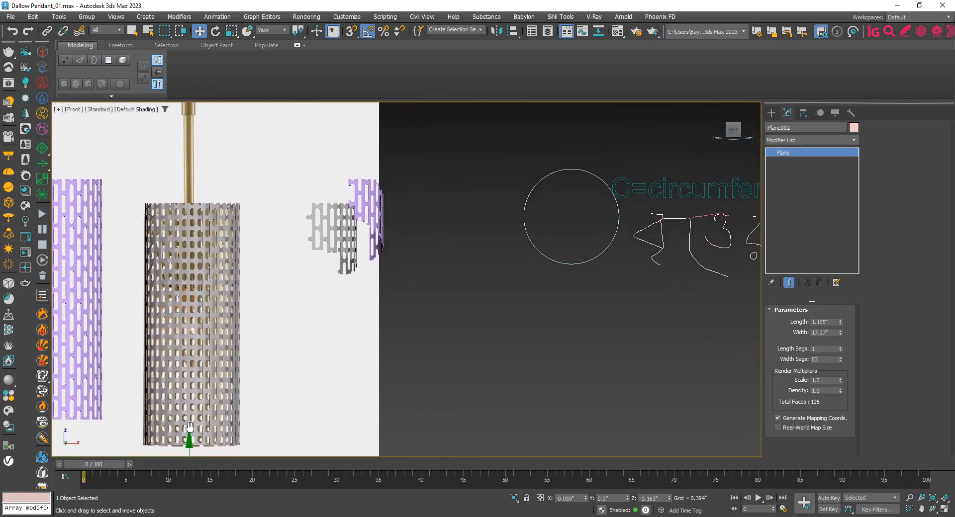
scroll(189, 426, down, 2)
scroll(532, 280, up, 2)
Review the circle, the circumference notes and the 2πr formula placed beside the model
middle_drag(486, 293, 274, 323)
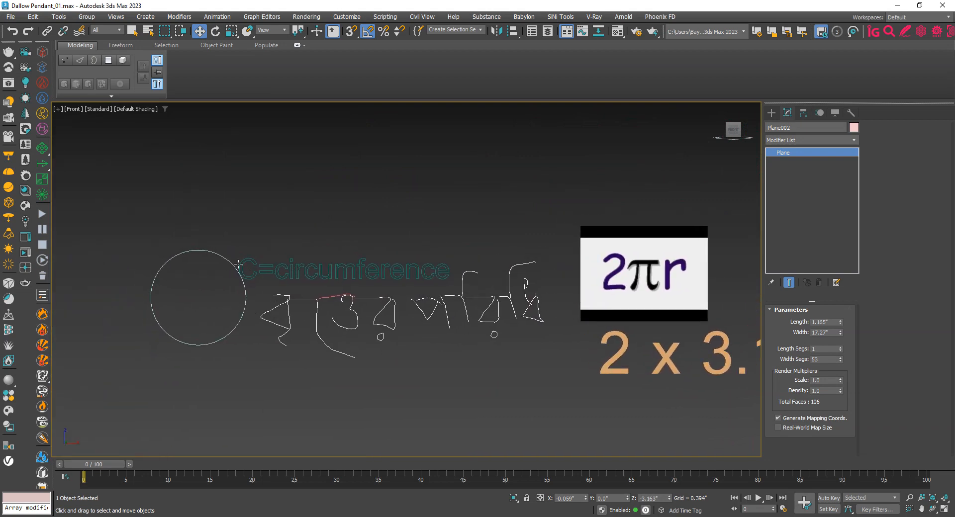
scroll(237, 271, up, 2)
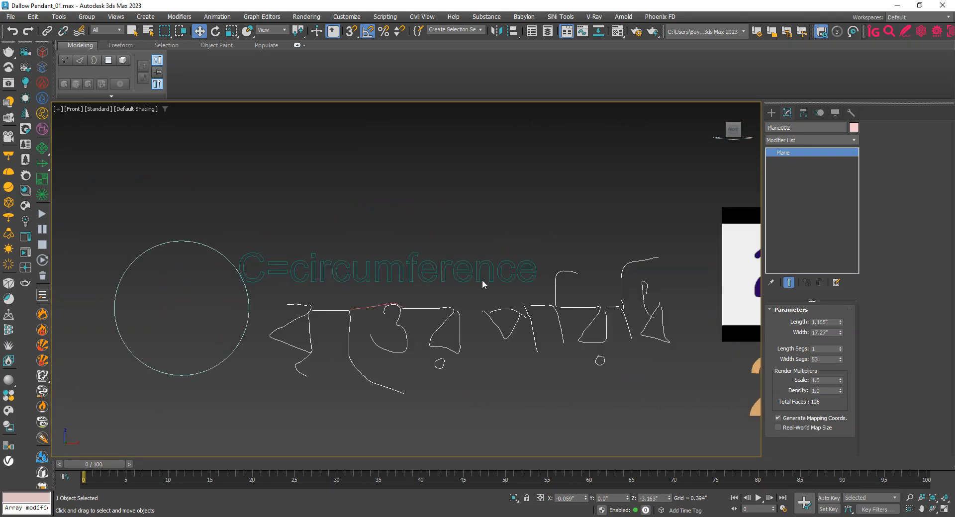
scroll(425, 304, down, 2)
middle_drag(423, 304, 318, 279)
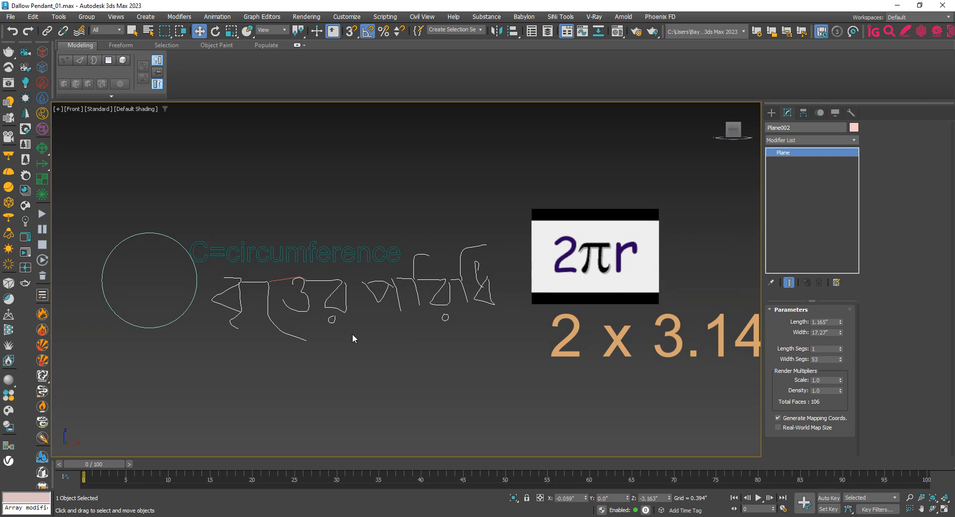
middle_drag(373, 324, 319, 278)
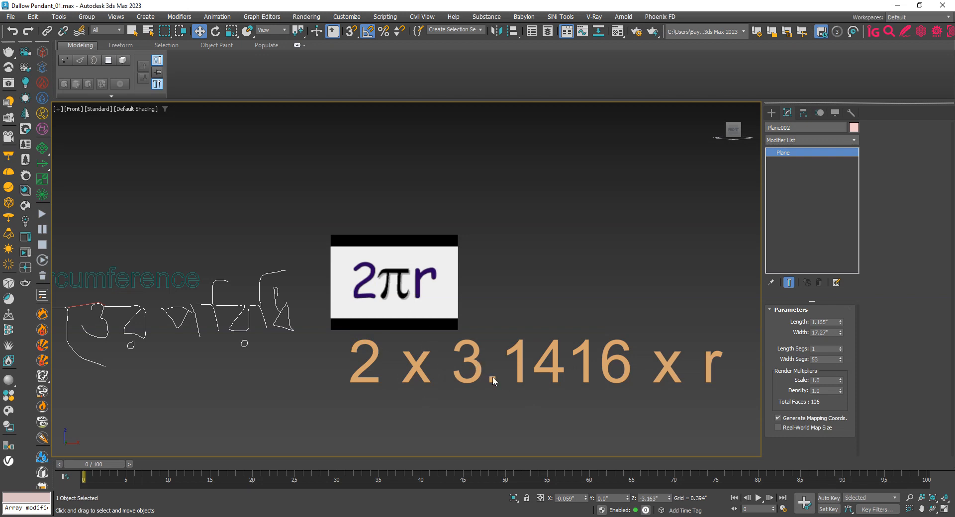
middle_drag(590, 376, 571, 369)
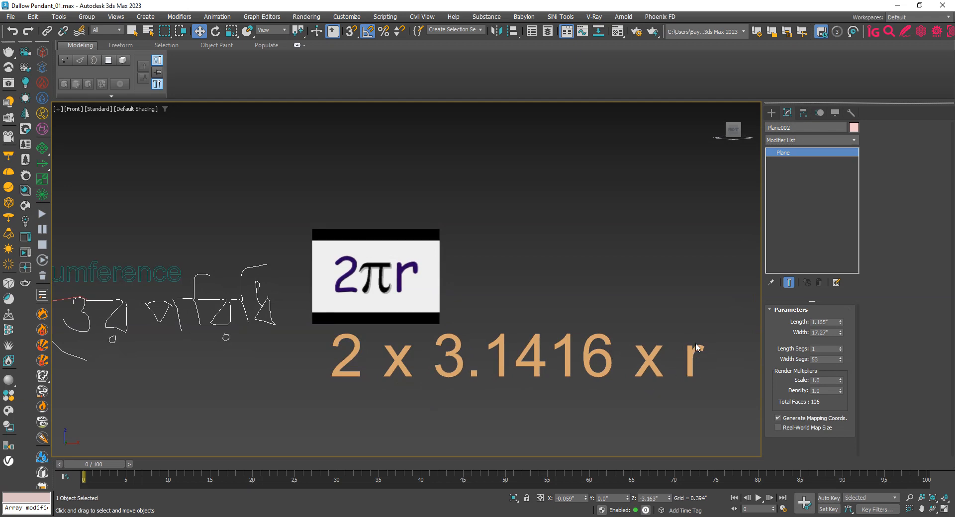
Turn on edged faces and hide the modelled perforated shade covering the reference image in the Front view
scroll(281, 347, down, 3)
middle_drag(182, 352, 472, 299)
scroll(295, 332, up, 1)
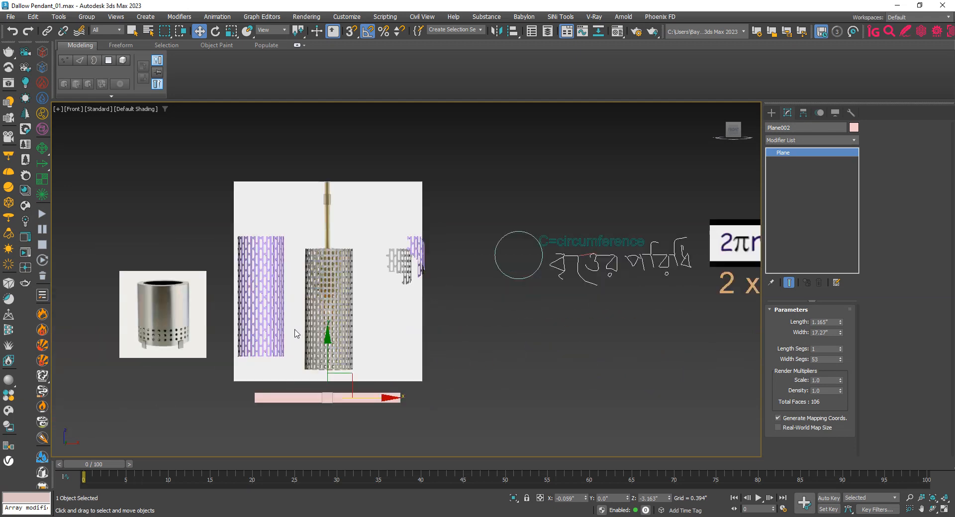
scroll(295, 332, up, 4)
scroll(364, 323, up, 3)
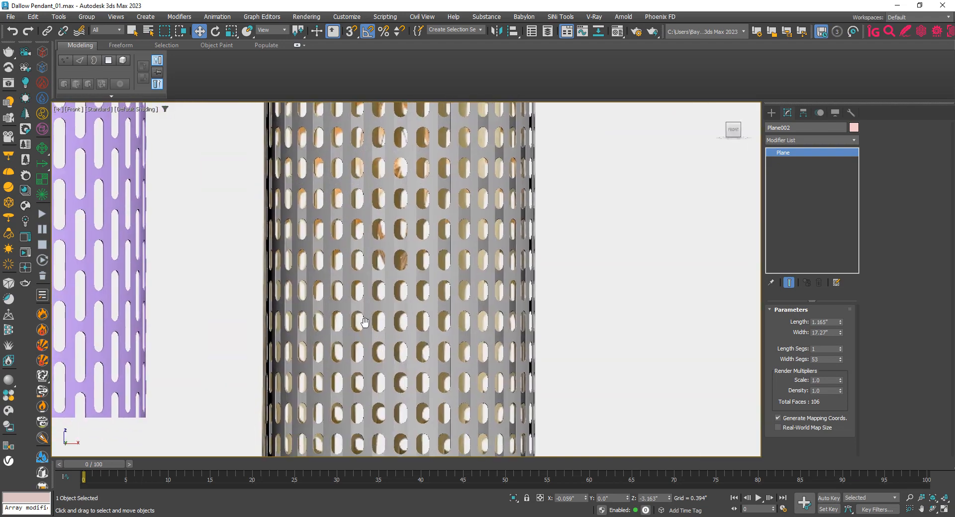
key(F4)
scroll(365, 325, down, 4)
scroll(364, 348, up, 2)
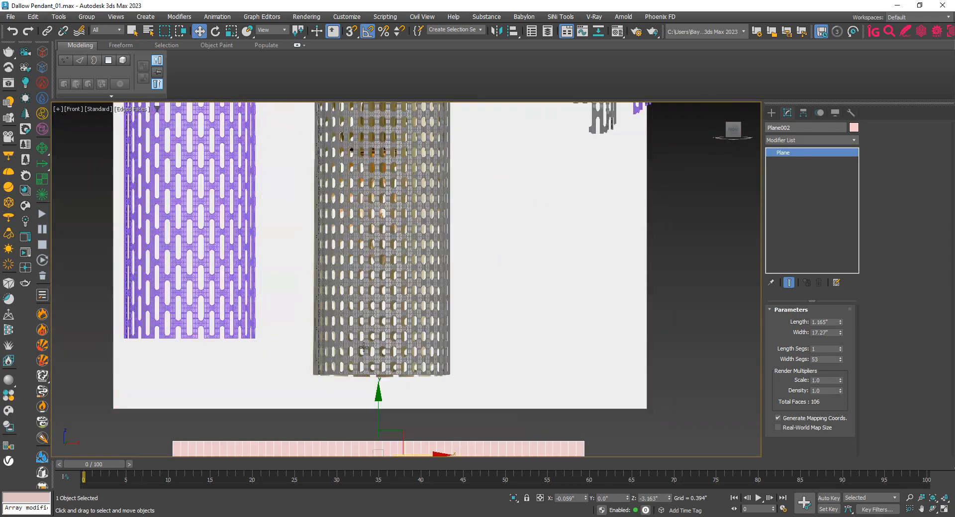
scroll(364, 348, up, 2)
click(358, 321)
right_click(358, 321)
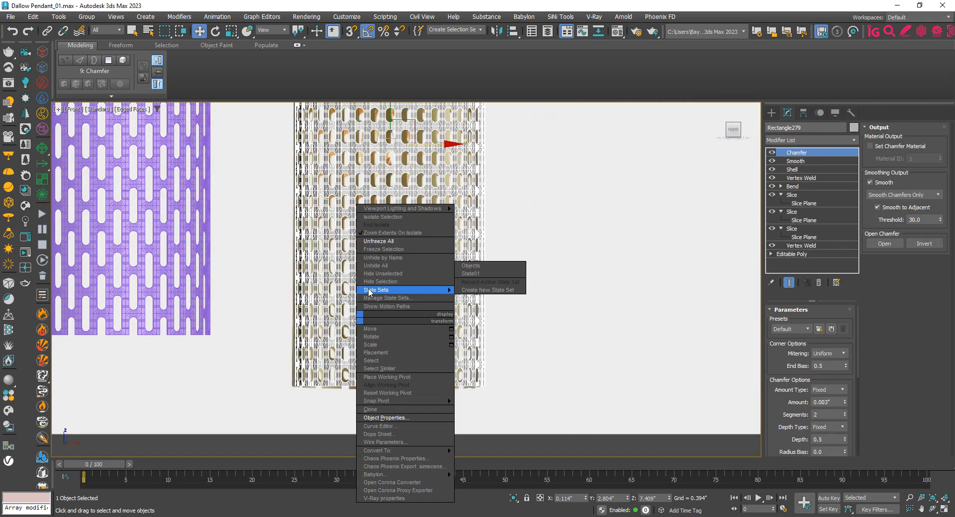
click(368, 292)
Draw a circle spline about 2.771" in radius over the reference shade and shift it horizontally toward the shade's centre
click(770, 113)
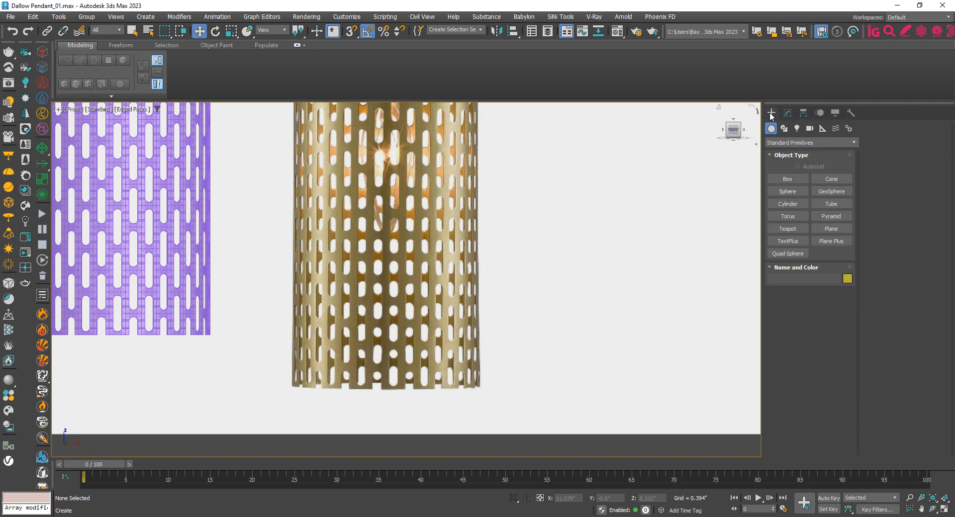
click(784, 129)
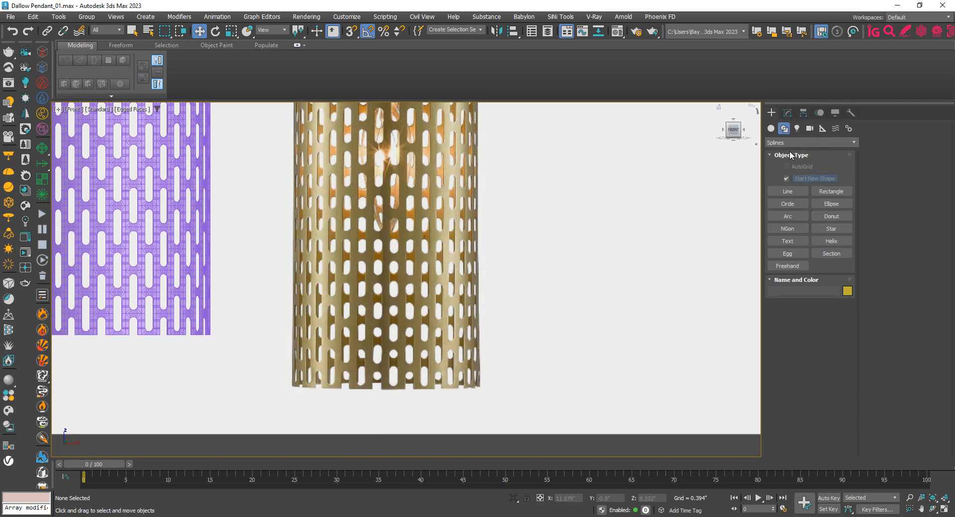
click(792, 203)
scroll(352, 194, up, 3)
drag(407, 195, 500, 358)
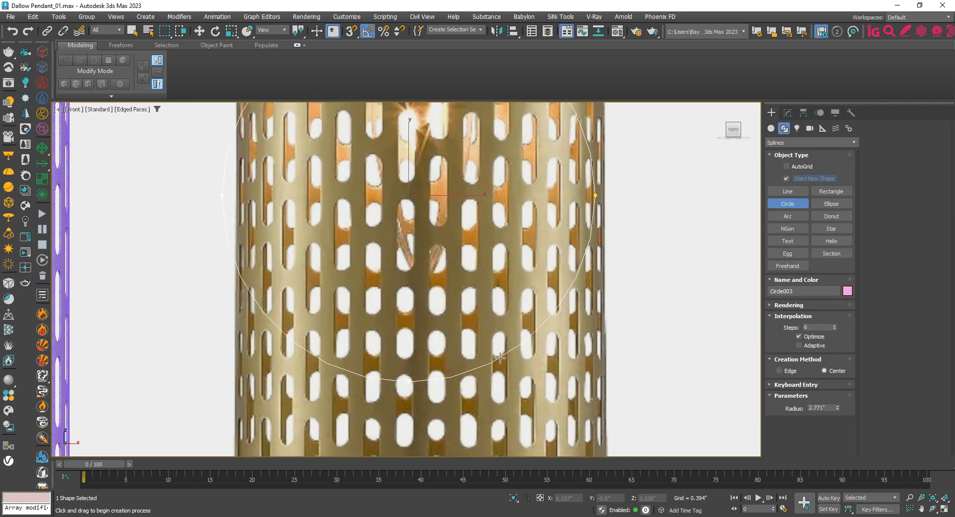
click(788, 113)
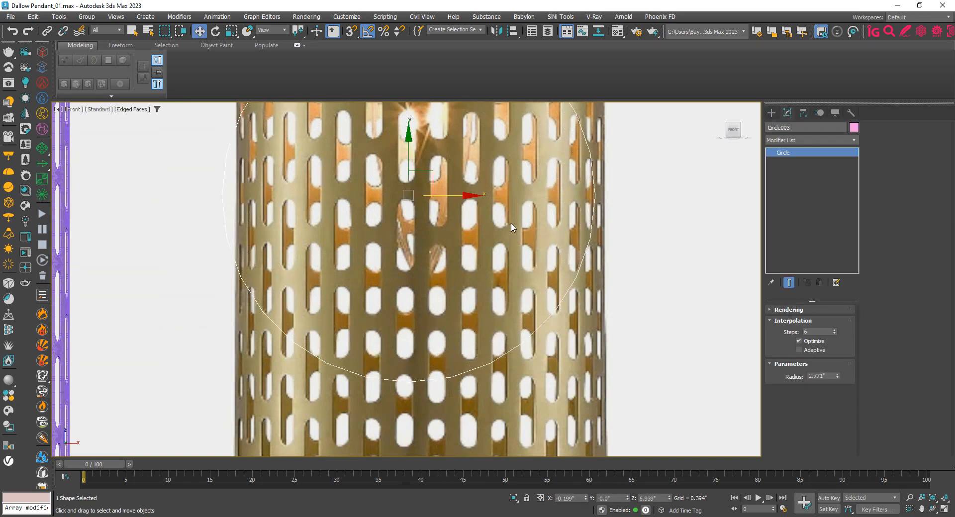
drag(457, 196, 467, 197)
middle_drag(467, 197, 436, 248)
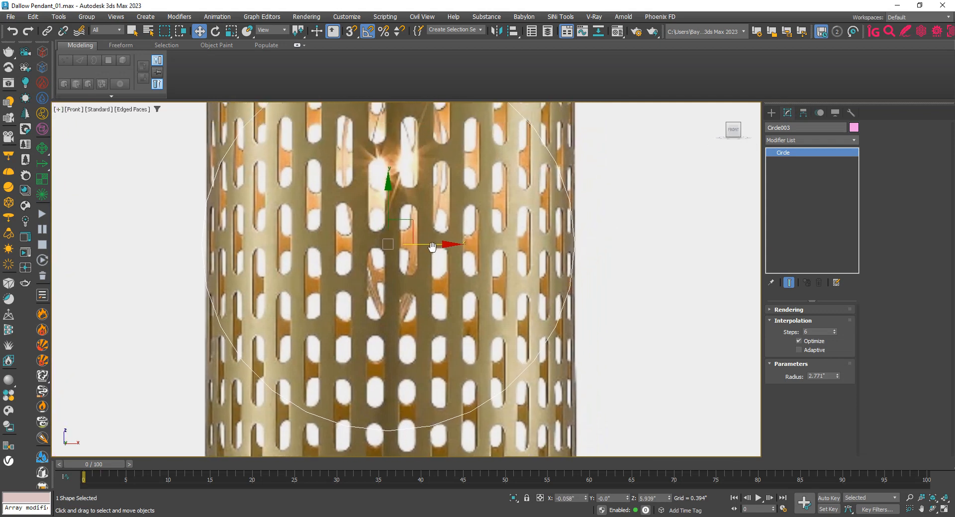
Set the circle's interpolation steps to 100 and radius to 2.719", and align it horizontally with the reference shade's width
scroll(436, 250, up, 2)
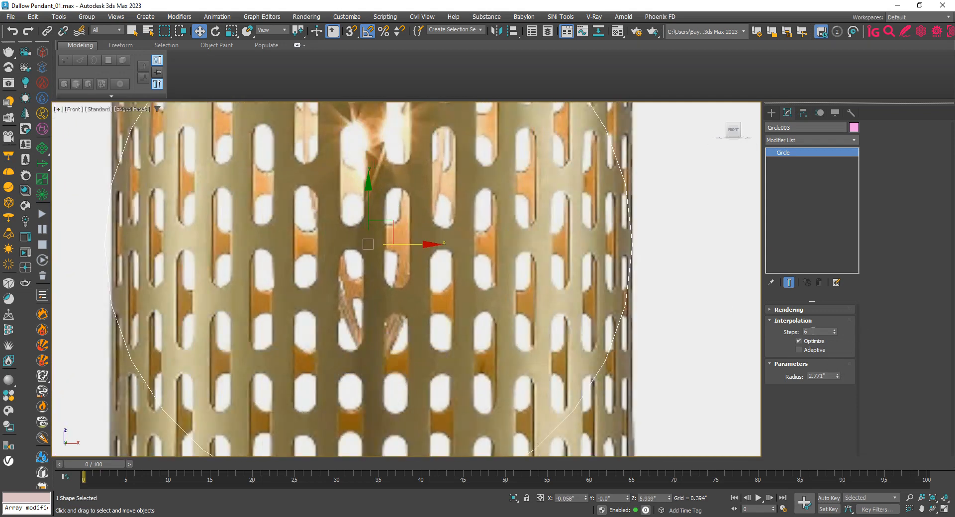
drag(836, 334, 836, 272)
scroll(523, 268, down, 1)
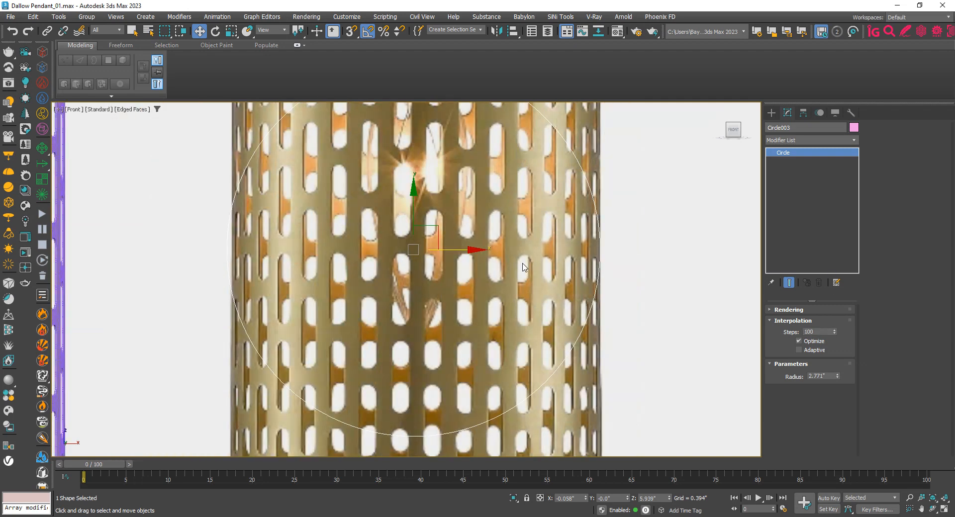
drag(837, 376, 838, 383)
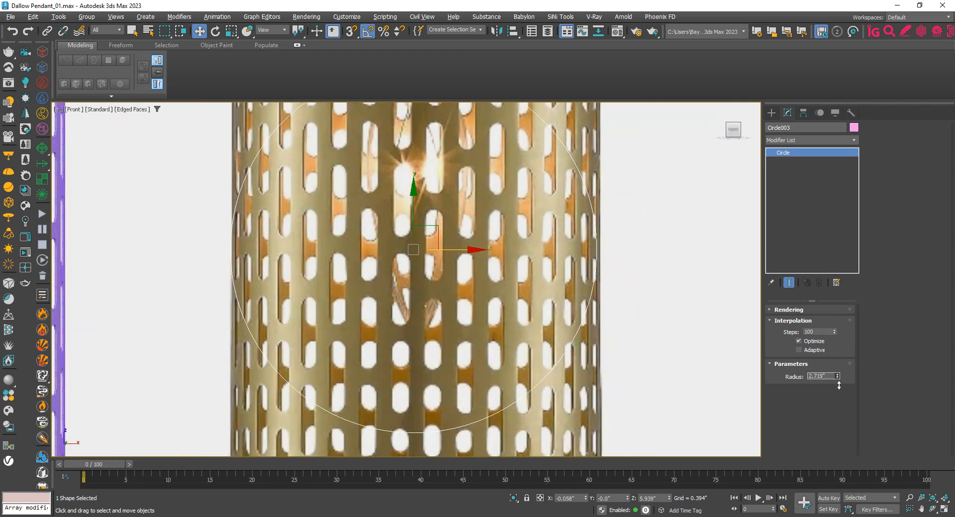
drag(474, 249, 476, 251)
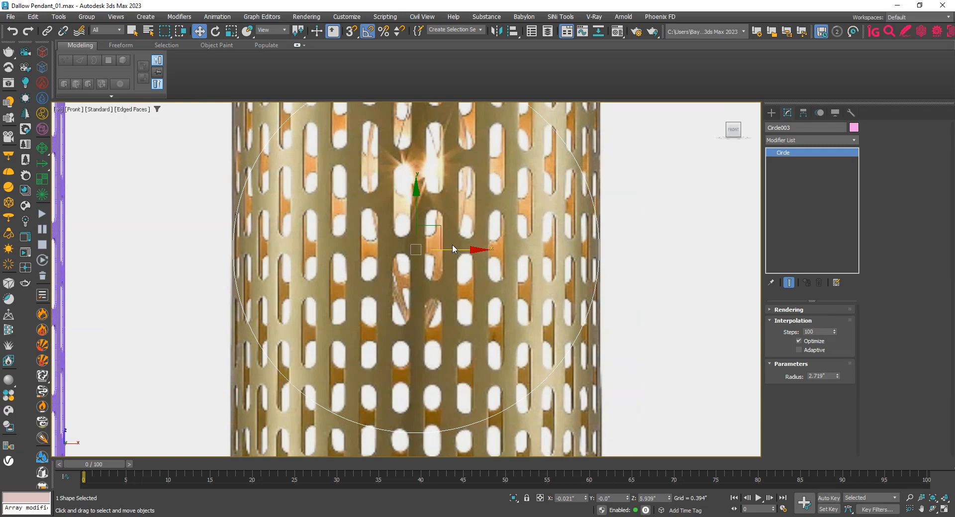
scroll(583, 253, up, 5)
scroll(449, 259, down, 10)
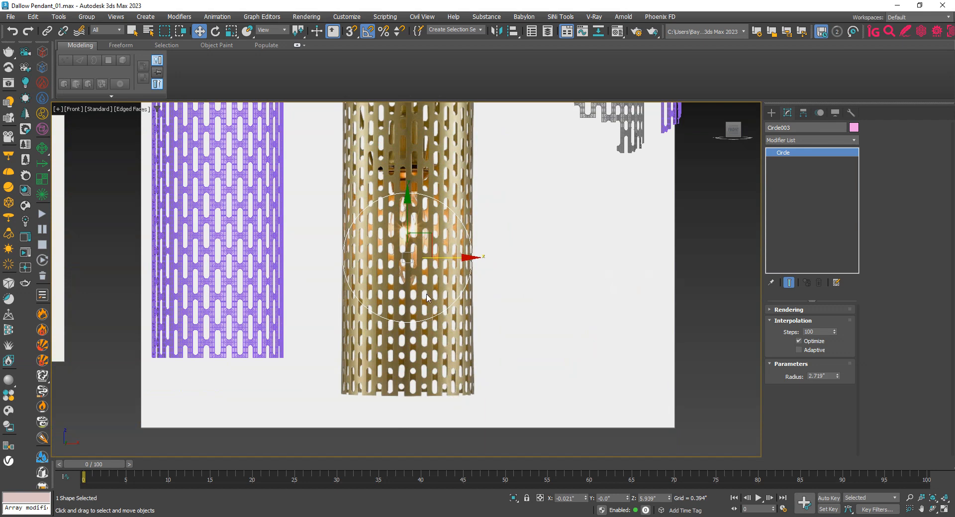
middle_drag(428, 298, 423, 305)
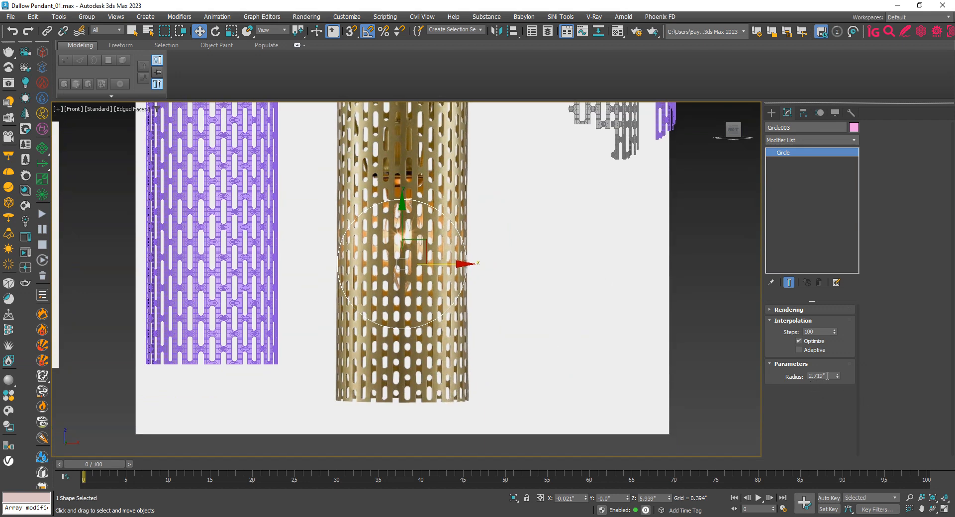
Review the 2 x 3.1416 x r circumference formula against the new circle and its radius value
scroll(599, 305, down, 3)
middle_drag(599, 306, 336, 342)
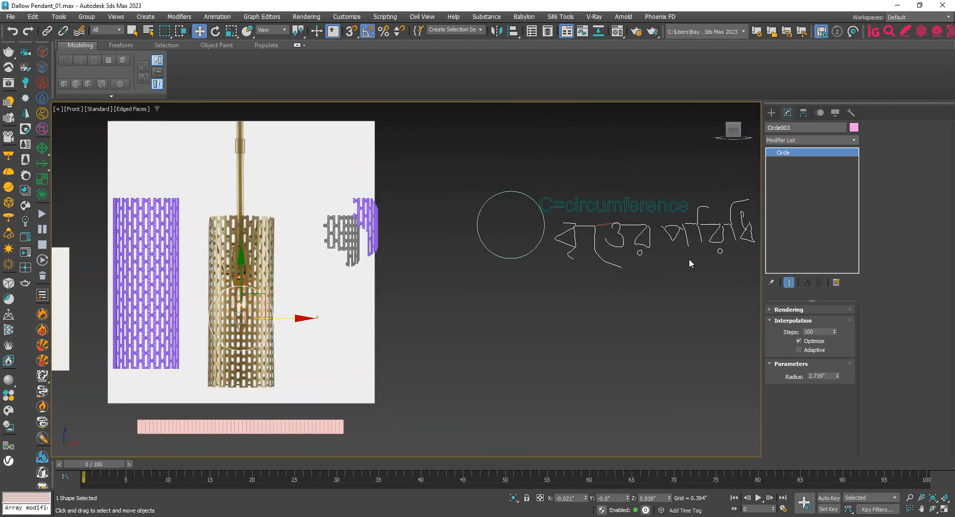
middle_drag(688, 259, 391, 297)
middle_drag(486, 267, 419, 242)
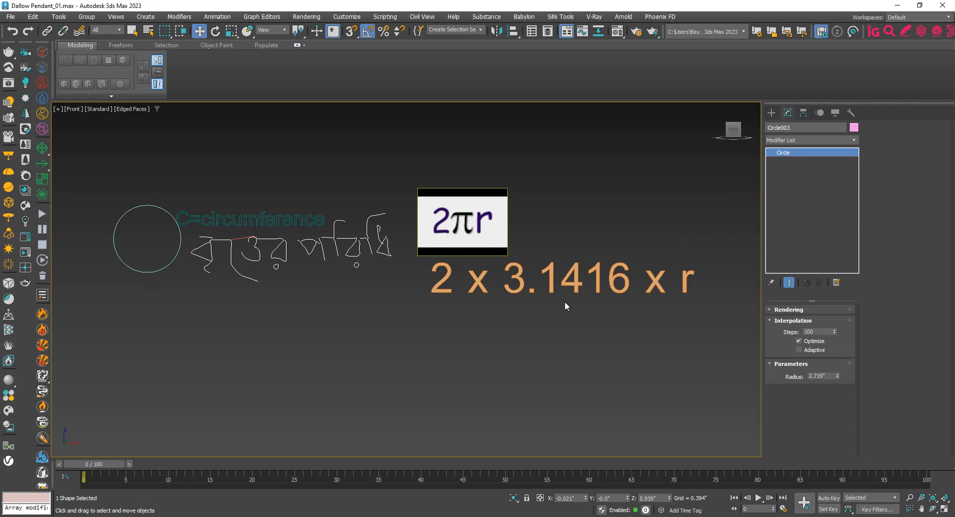
scroll(505, 269, down, 3)
scroll(177, 302, up, 4)
middle_drag(176, 302, 264, 309)
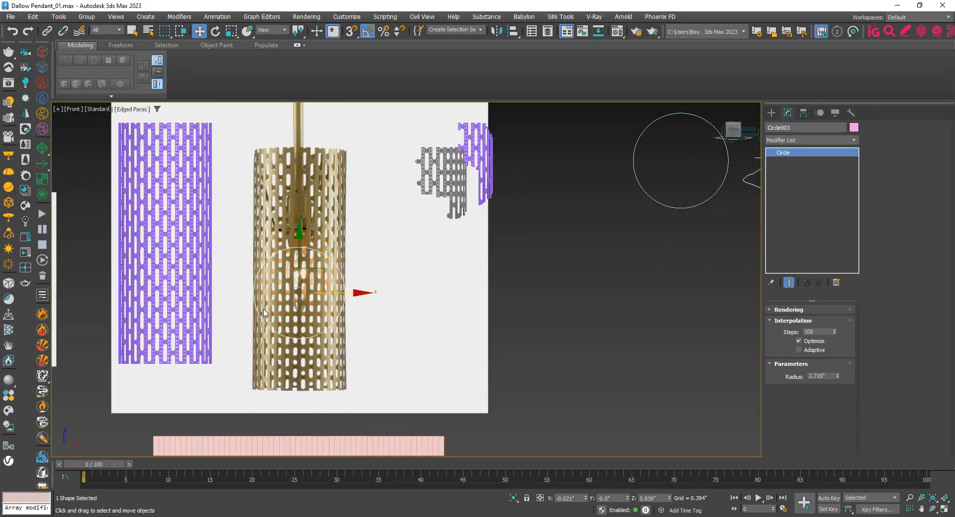
scroll(263, 313, up, 2)
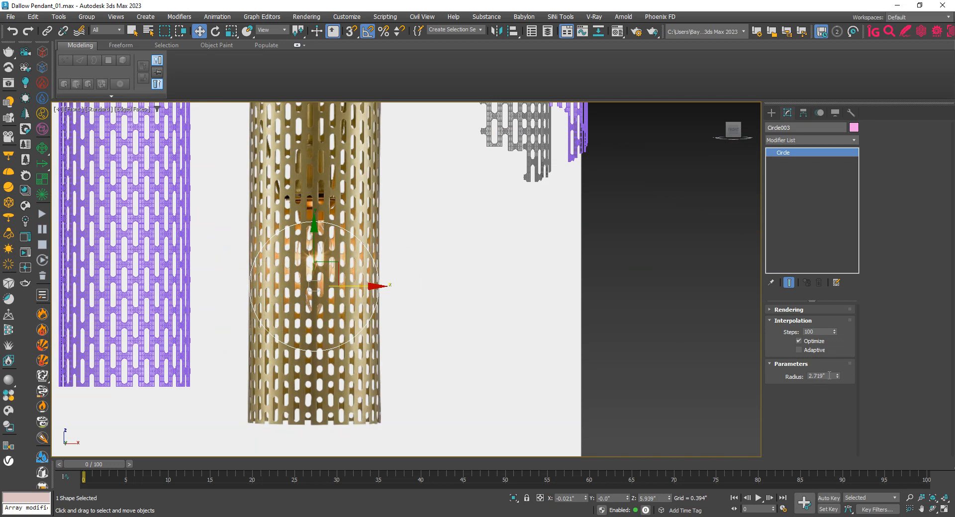
double_click(829, 375)
scroll(580, 345, down, 3)
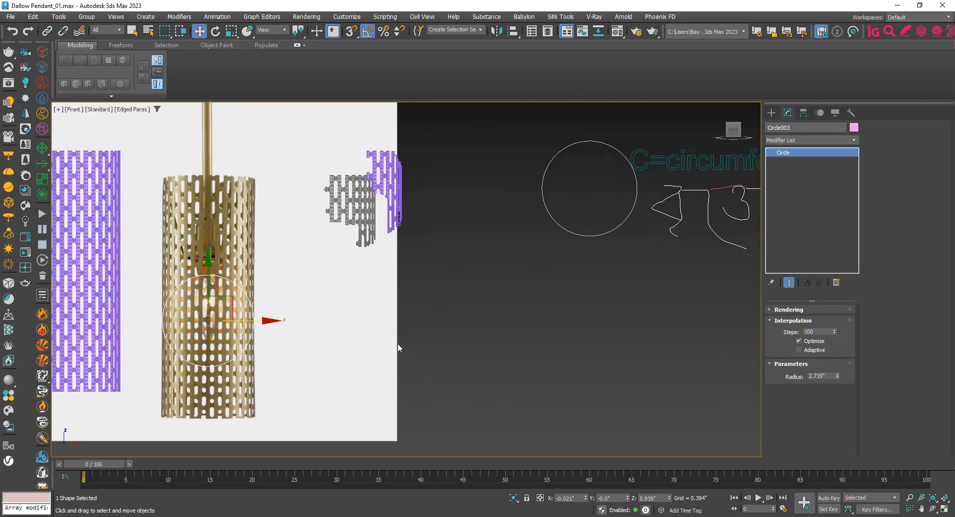
Open the Windows Calculator and bring it up beside the enlarged circumference formula
key(super)
text(ca)
key(Return)
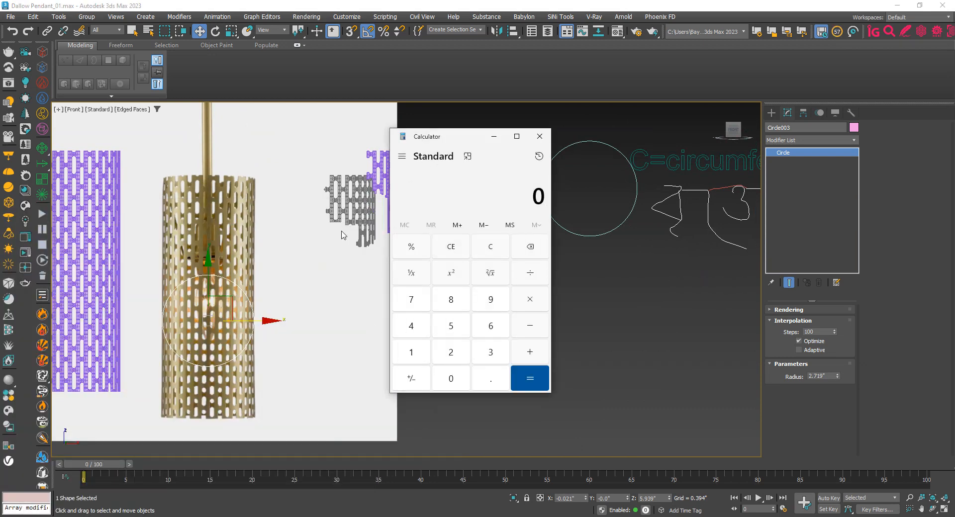
middle_drag(308, 248, 123, 279)
scroll(123, 279, down, 4)
middle_drag(477, 263, 313, 291)
scroll(449, 318, up, 4)
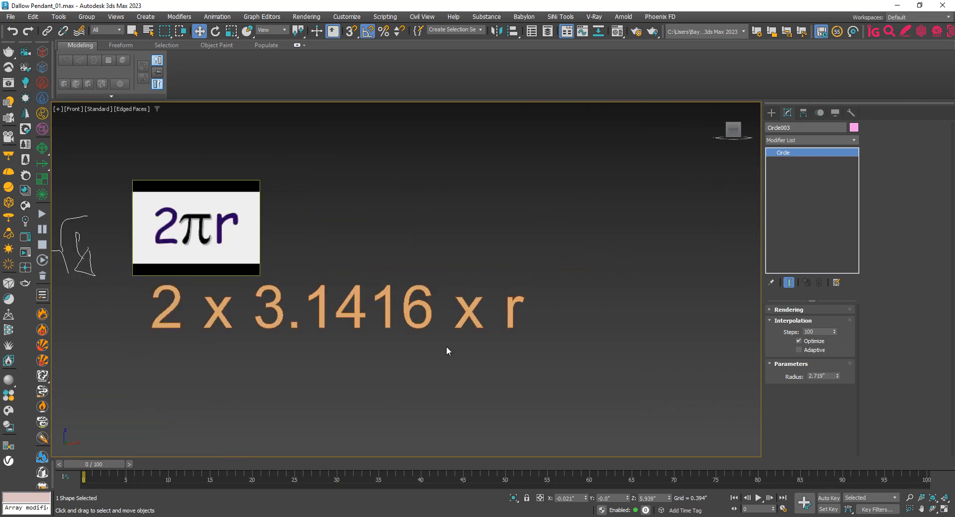
key(alt+Tab)
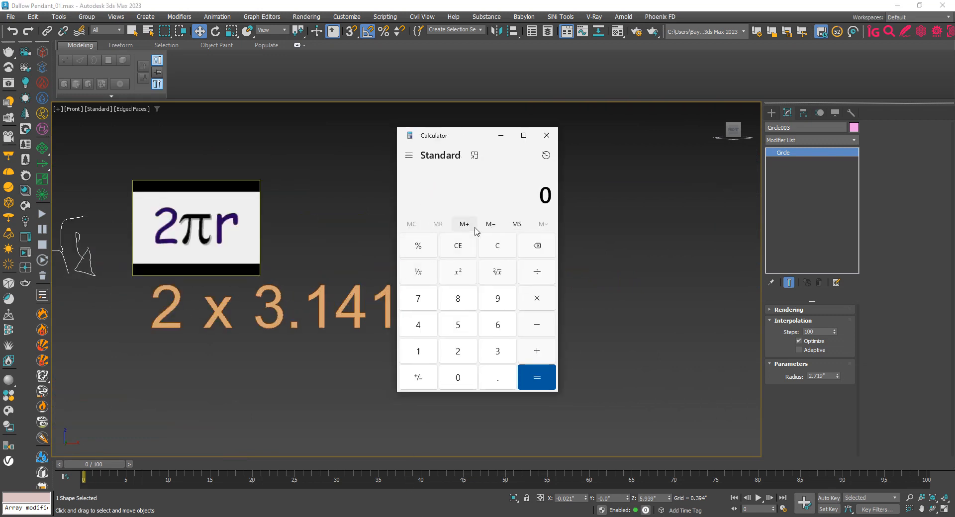
Calculate 2 × 3.1416 × 2.719 for the circle's circumference and close the Calculator
text(2 × )
text(3.1416)
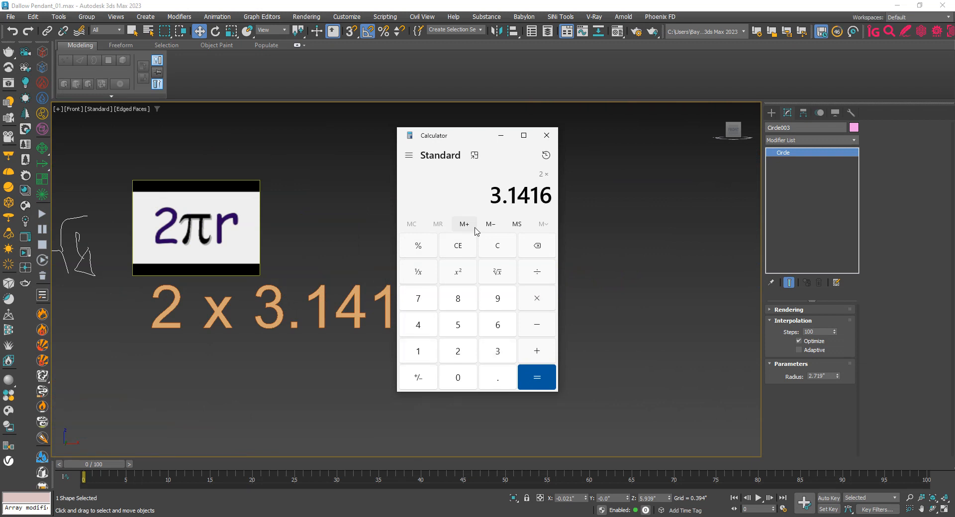
key(asterisk)
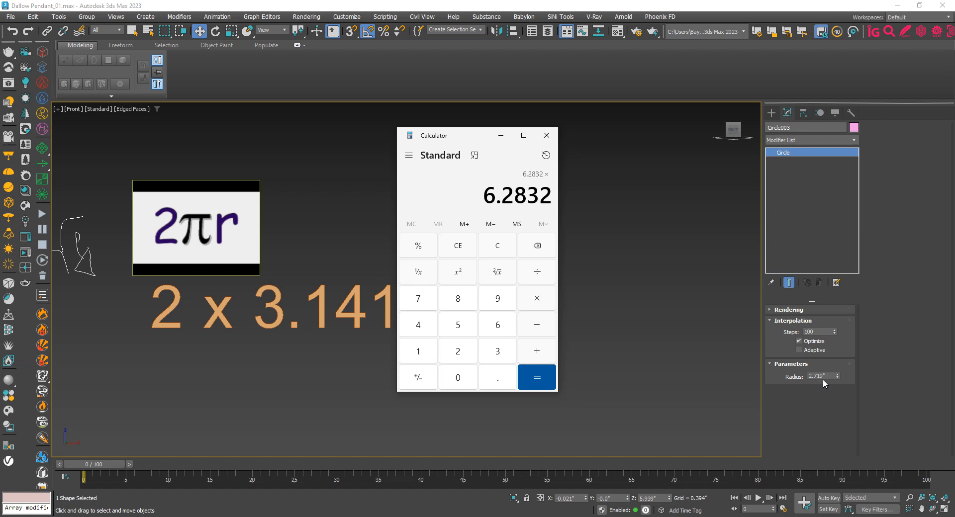
text(2)
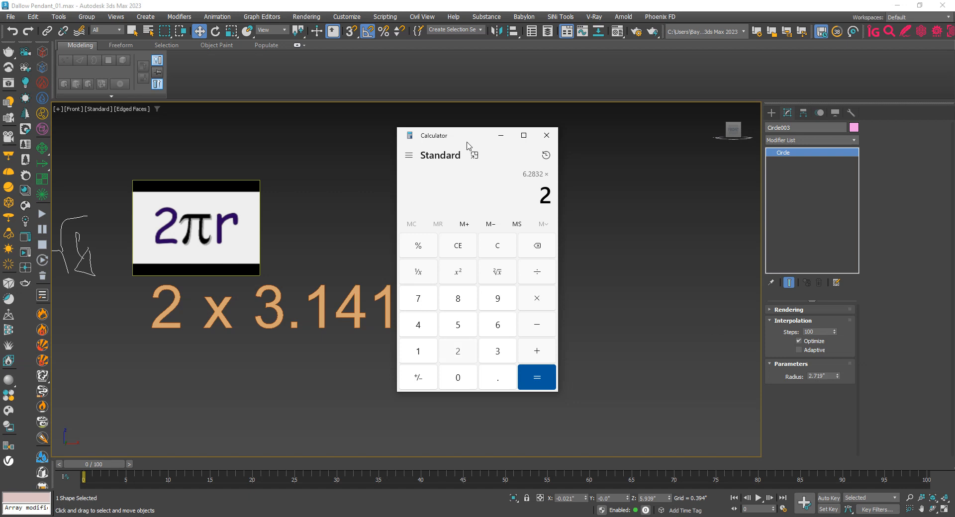
text(.741)
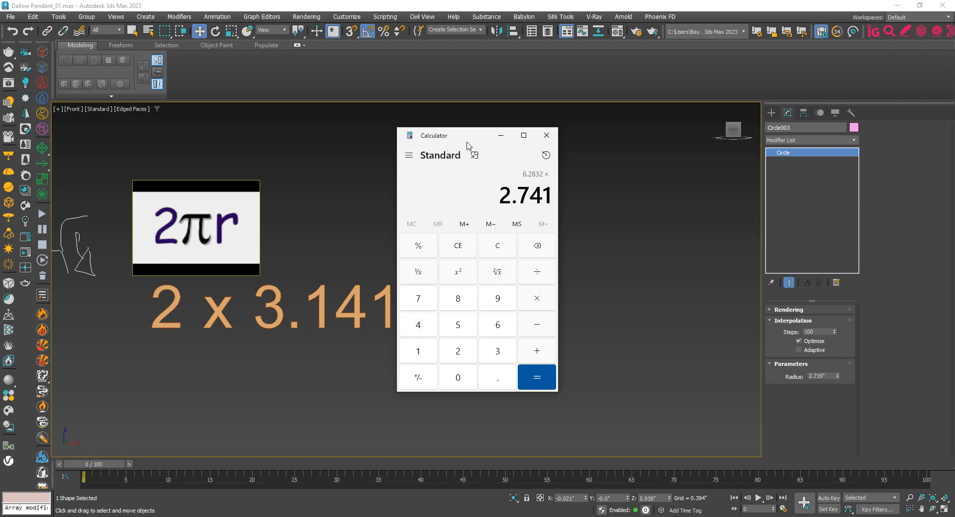
key(BackSpace)
key(BackSpace)
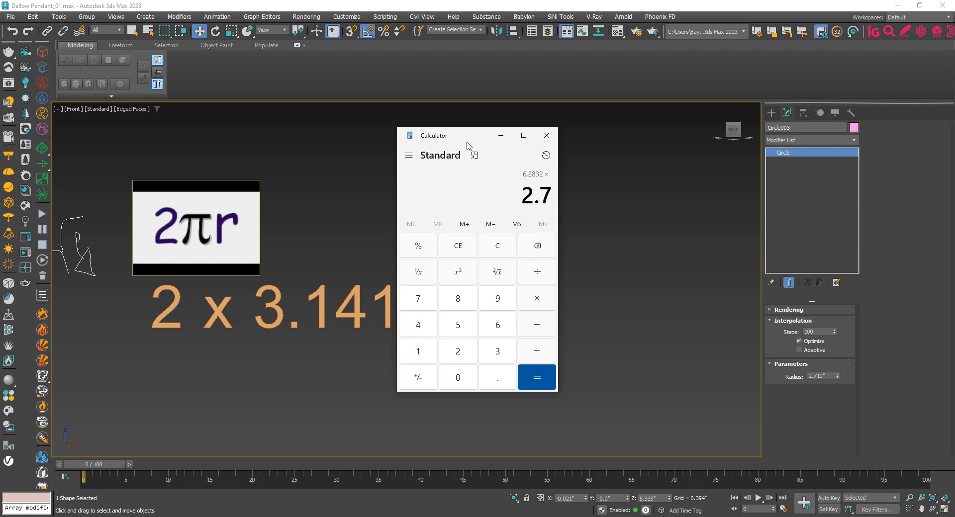
text(19)
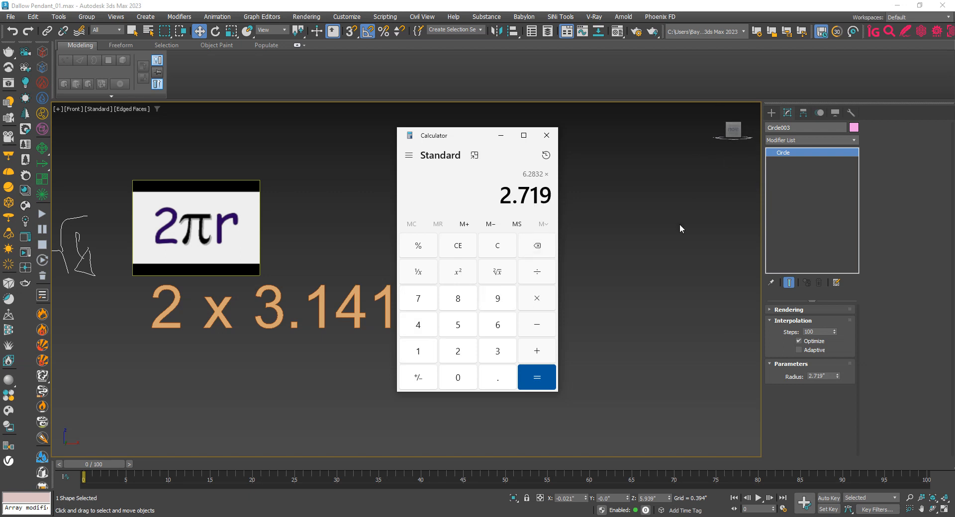
click(541, 380)
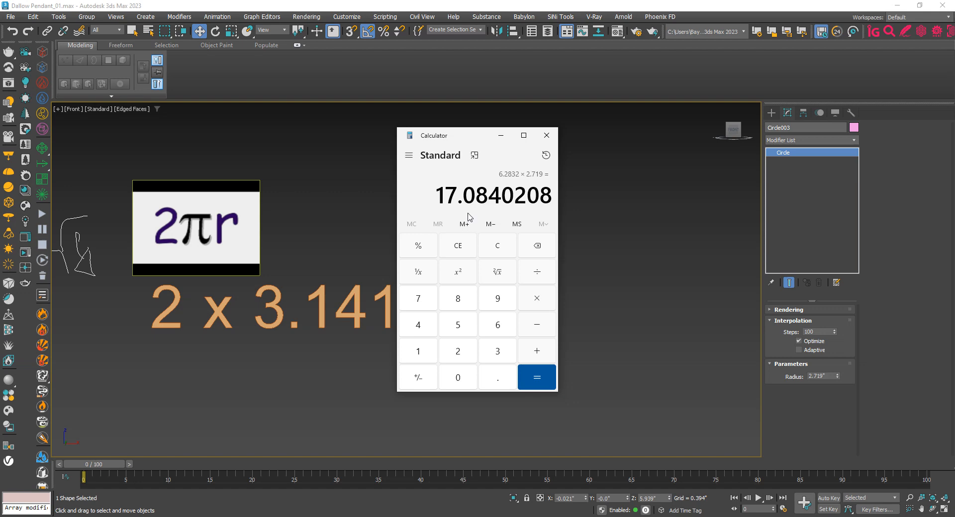
click(547, 135)
Draw a thin plane about 9.4" wide and 0.4" long just above the existing strip below the reference image
scroll(436, 234, down, 4)
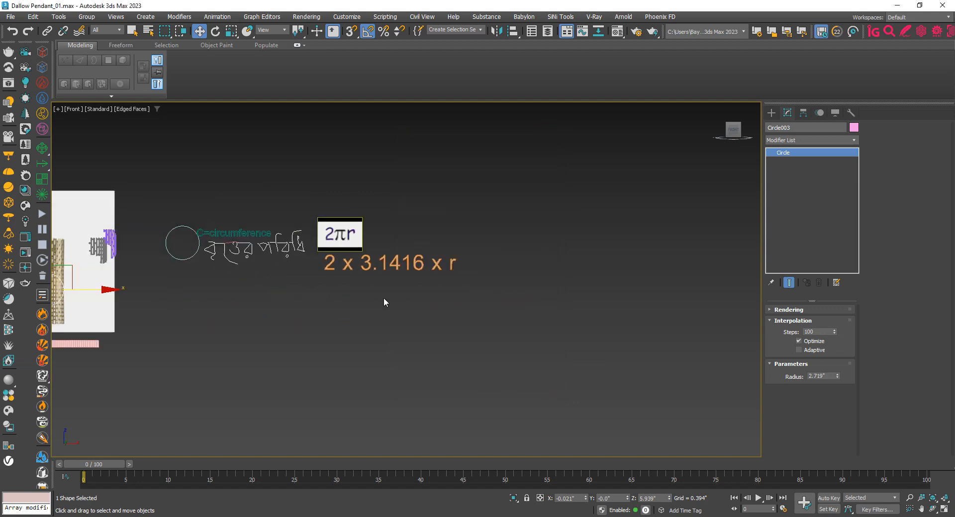
middle_drag(384, 297, 539, 261)
scroll(301, 251, up, 8)
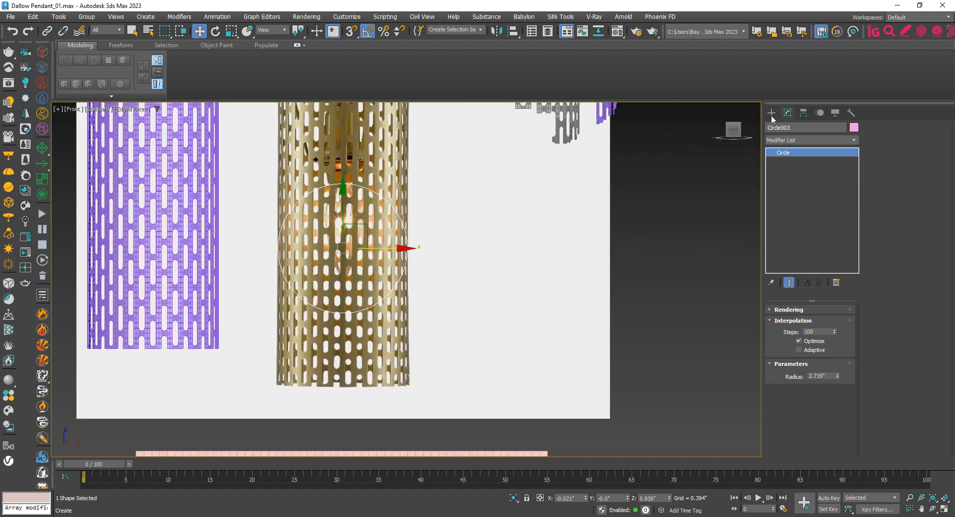
click(770, 113)
scroll(408, 249, down, 6)
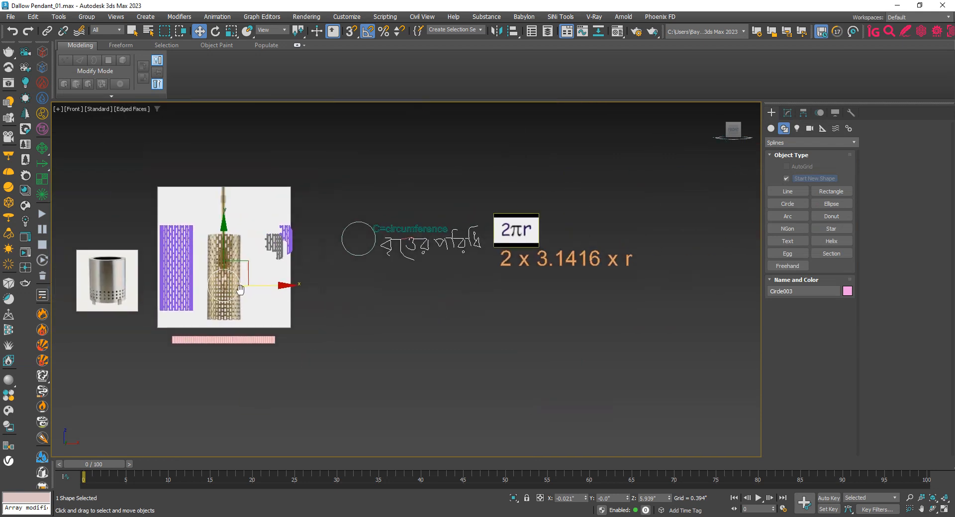
middle_drag(240, 289, 198, 303)
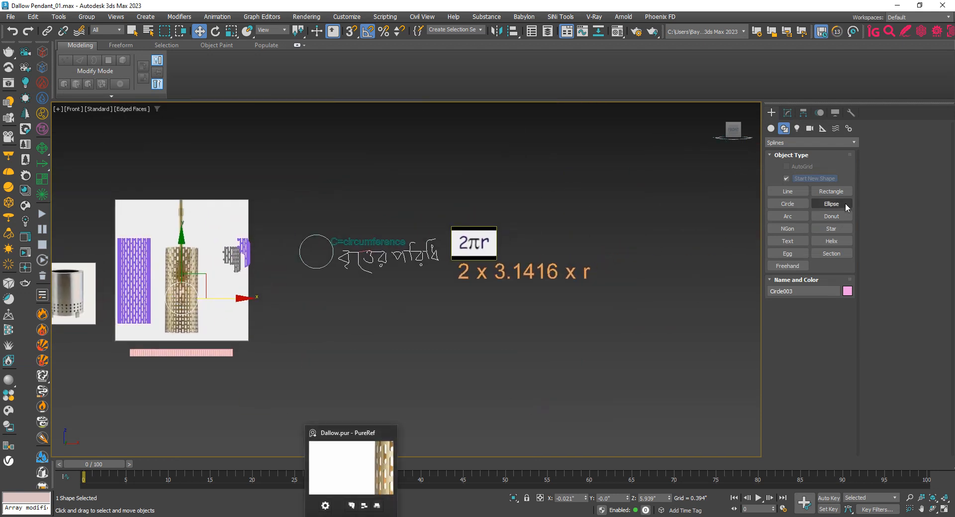
click(771, 129)
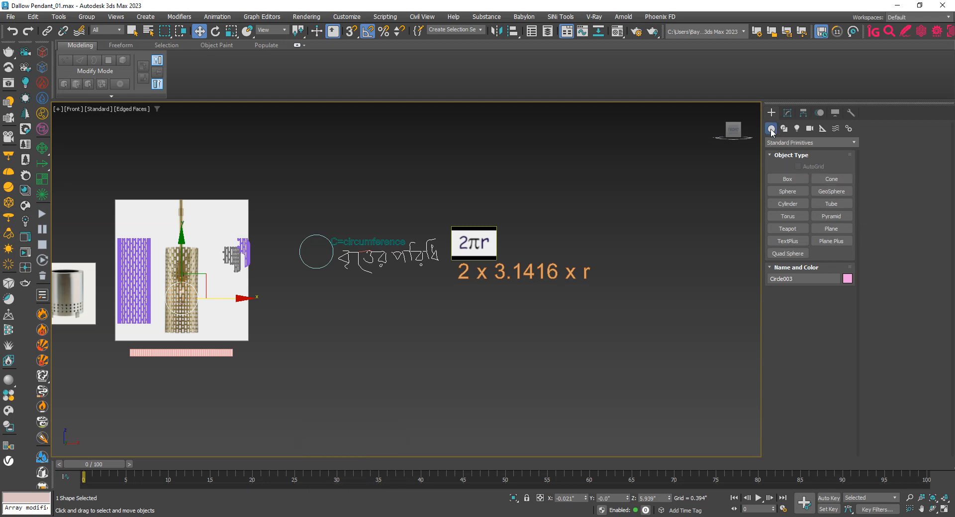
click(821, 228)
scroll(153, 330, up, 5)
middle_drag(153, 330, 194, 279)
scroll(207, 318, up, 3)
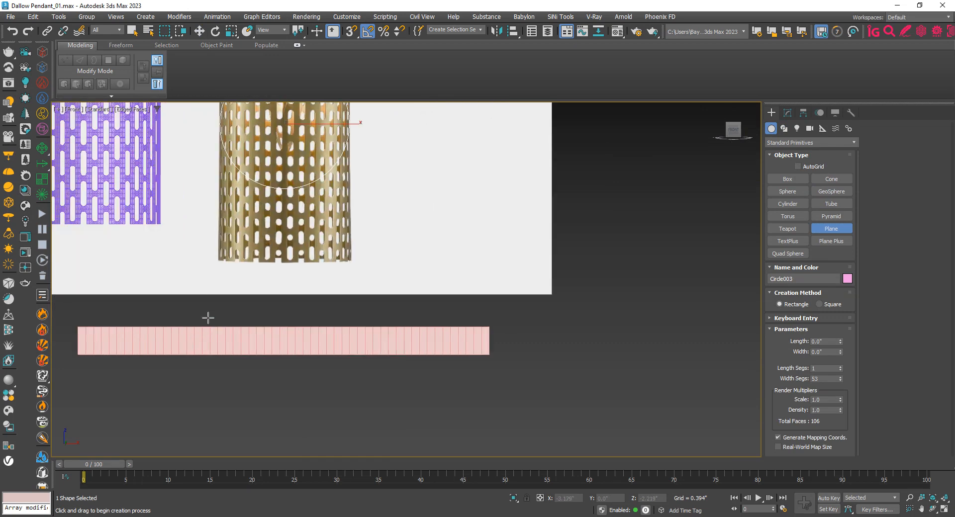
drag(190, 310, 414, 319)
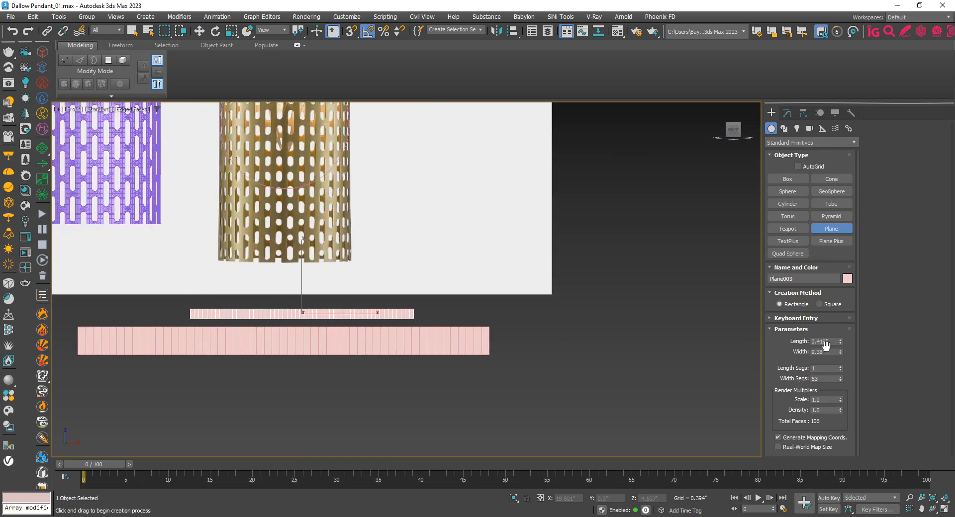
Set the new plane's length to about 0.514" and its width to 17.09"
drag(841, 340, 840, 338)
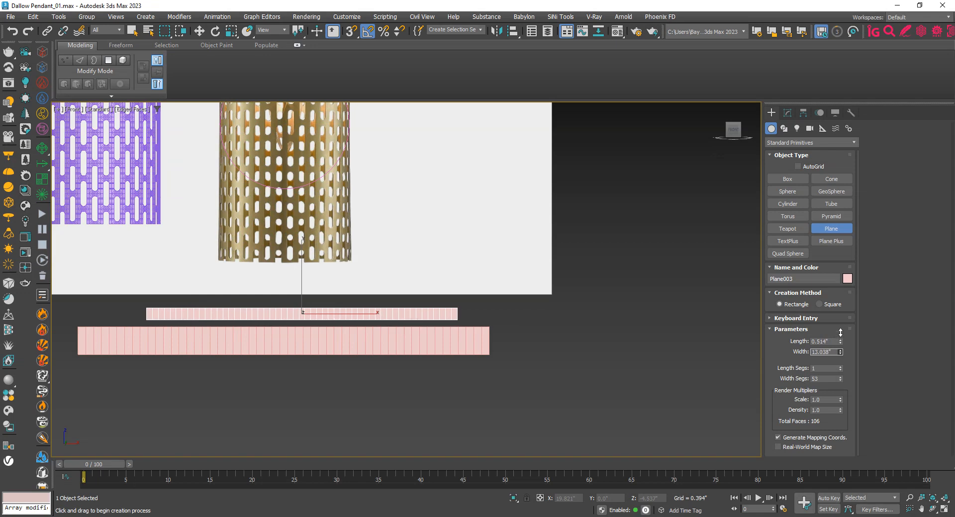
click(821, 352)
text(17.09)
key(Return)
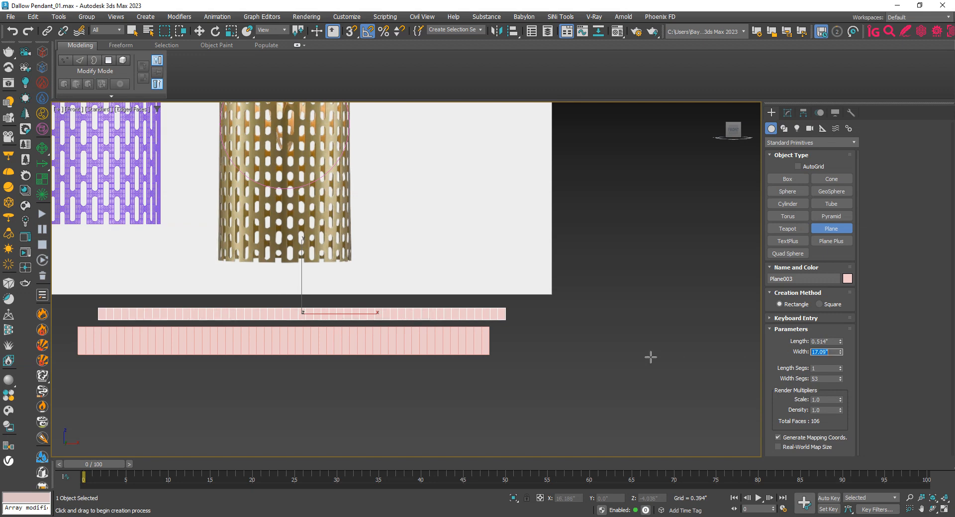
Line the new plane up over the existing strip to compare widths, and move it up to just below the reference shade
middle_drag(275, 289, 288, 297)
key(w)
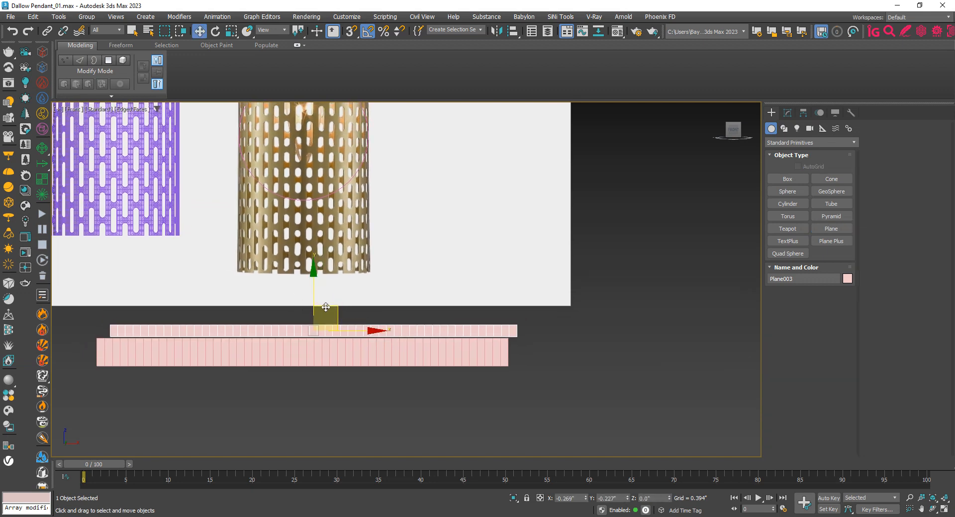
drag(326, 308, 315, 307)
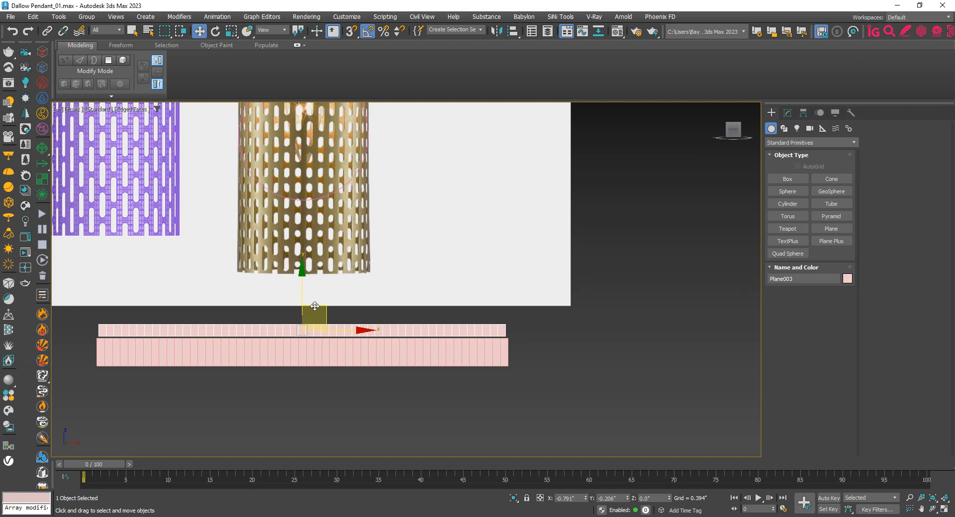
click(785, 114)
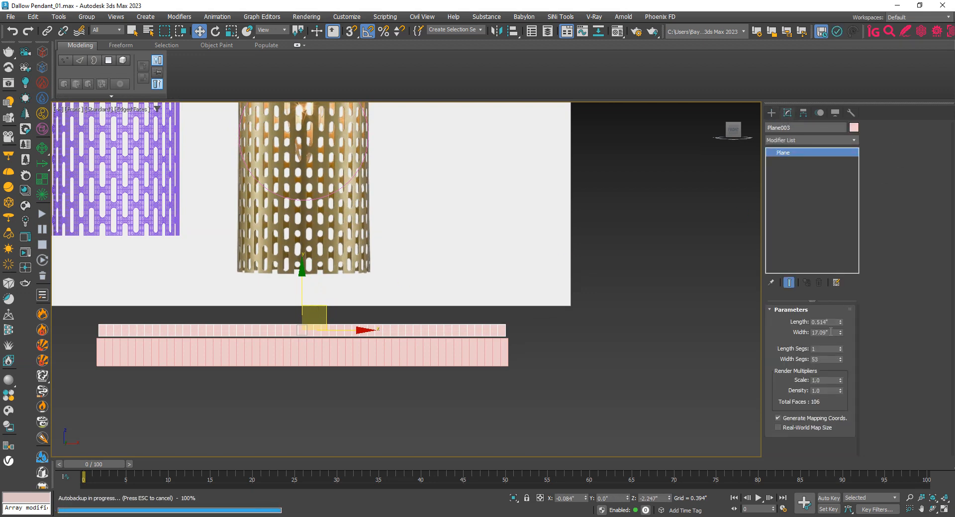
middle_drag(292, 141, 292, 155)
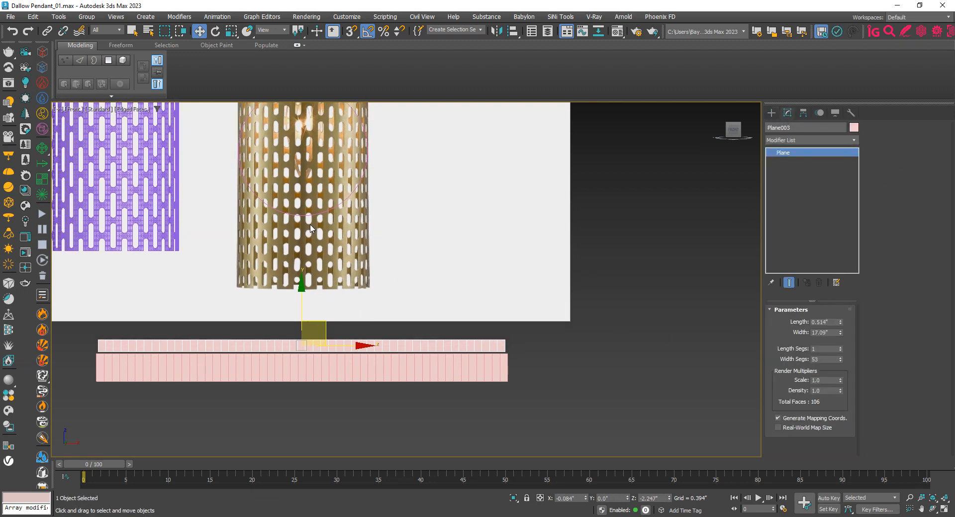
middle_drag(310, 228, 312, 238)
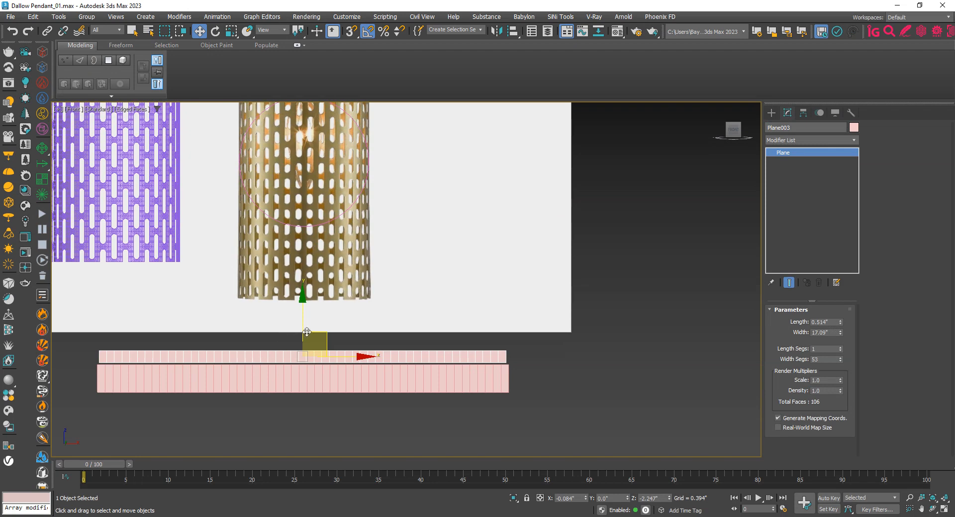
drag(306, 332, 336, 288)
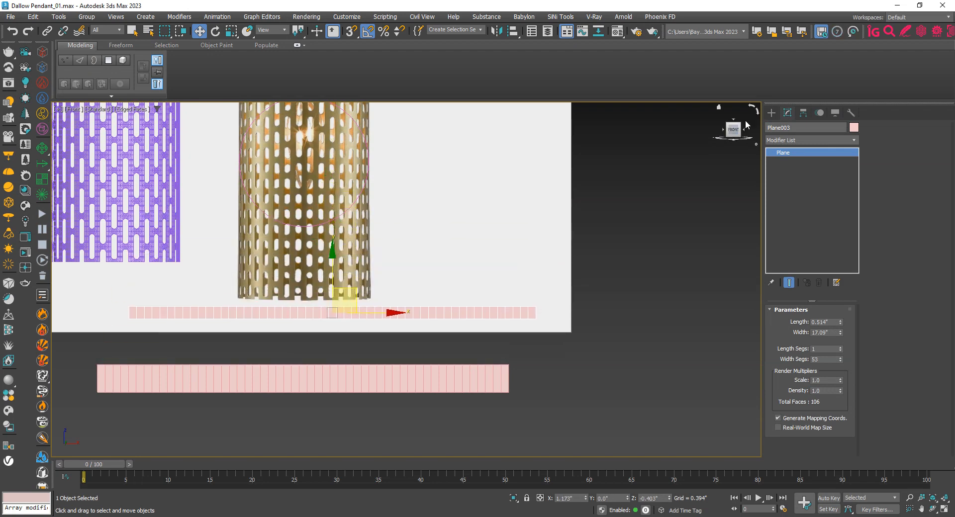
Add a Bend modifier to the new plane with a 360° angle on the X axis
click(827, 141)
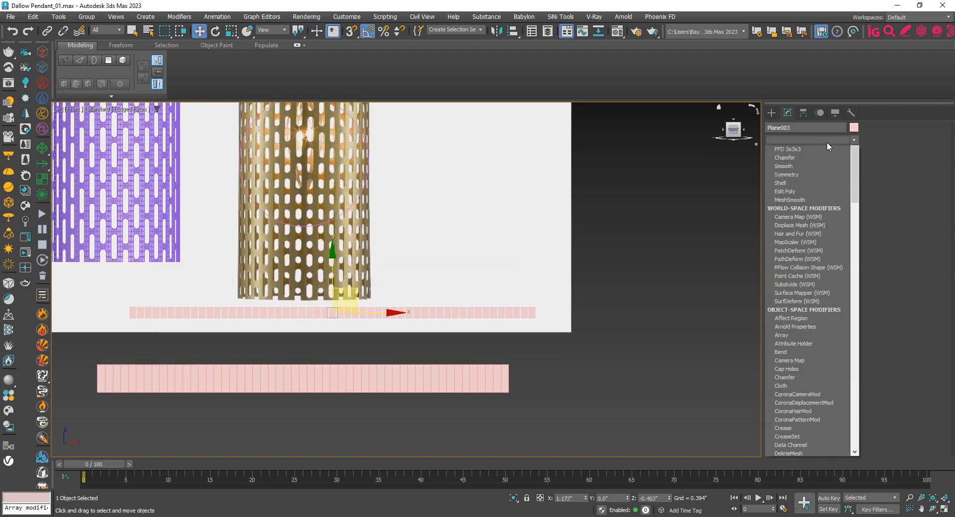
key(b)
key(Return)
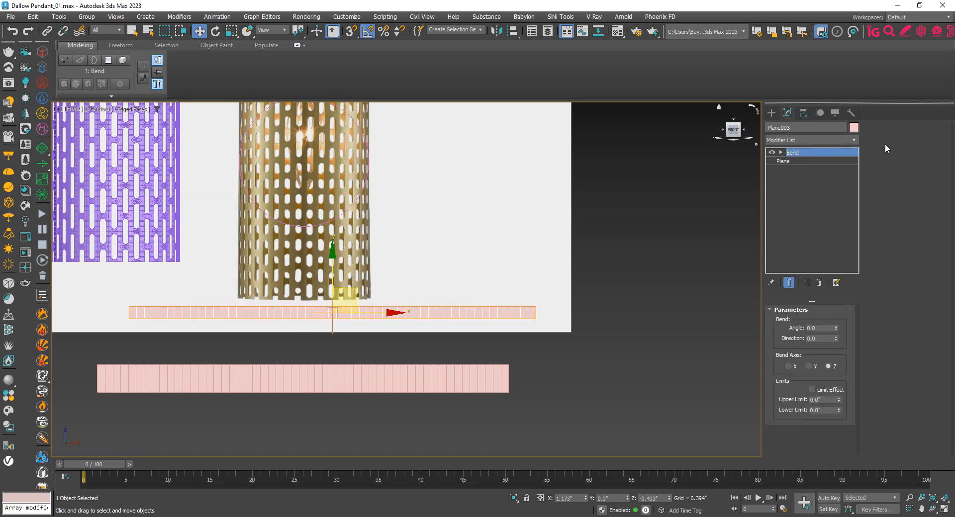
drag(836, 327, 836, 308)
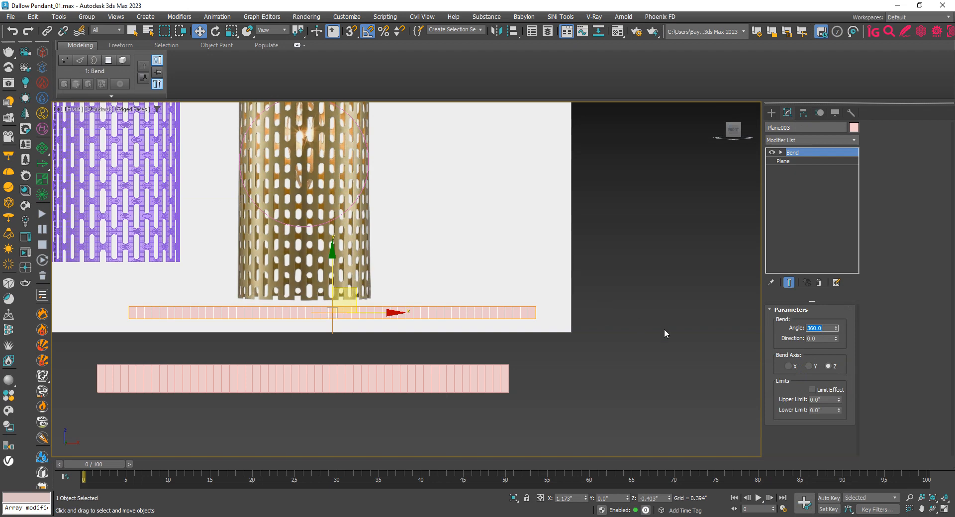
click(808, 366)
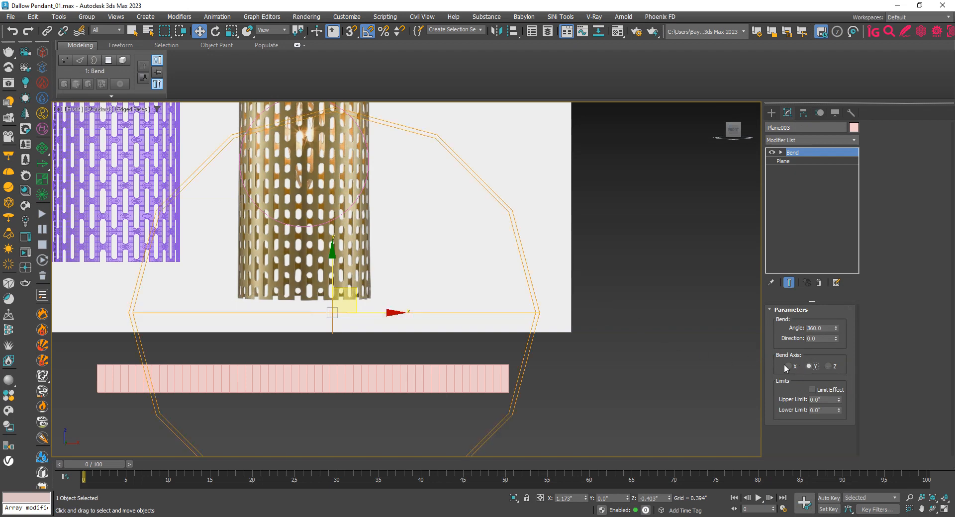
alt+middle_drag(458, 269, 452, 297)
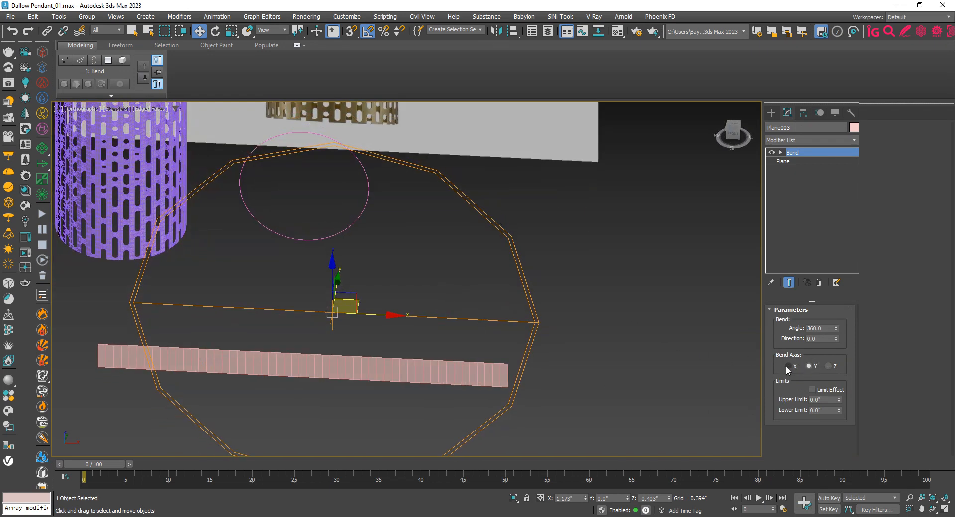
click(789, 366)
scroll(371, 285, down, 5)
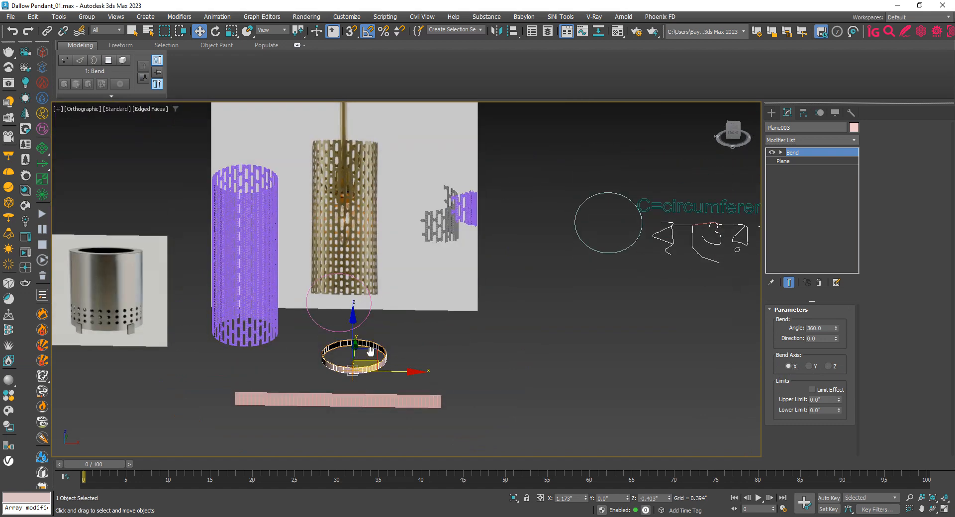
In the Front view, move the bent ring onto the lower part of the reference shade, centred on its width
key(alt+w)
key(alt+w)
key(f)
scroll(405, 330, up, 8)
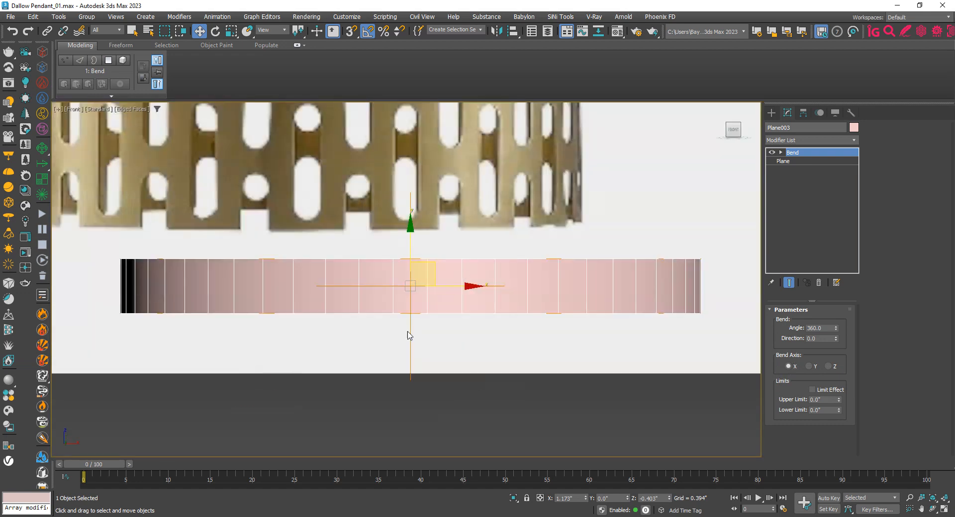
scroll(403, 331, down, 3)
drag(418, 301, 376, 172)
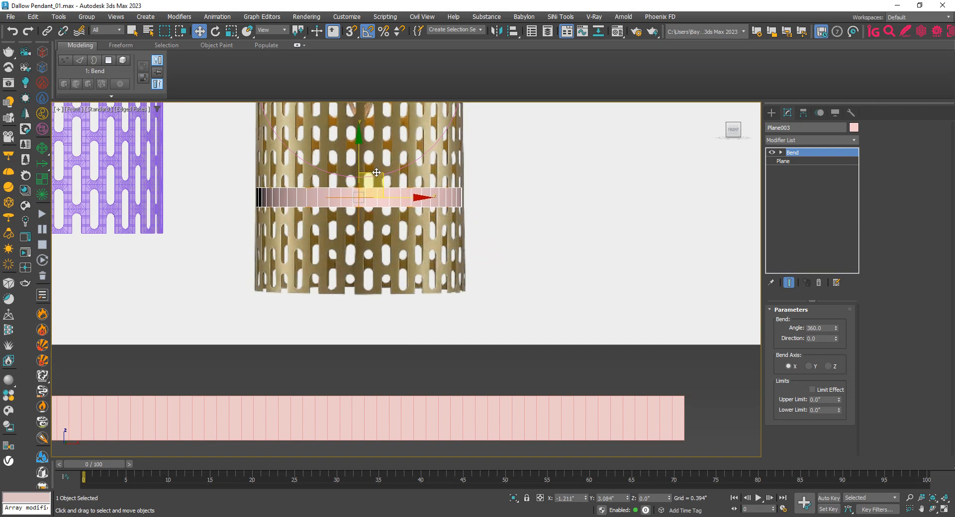
Compare the ring's width with the shade and the fitted circle, and raise it to about the circle's centre height
scroll(376, 173, up, 4)
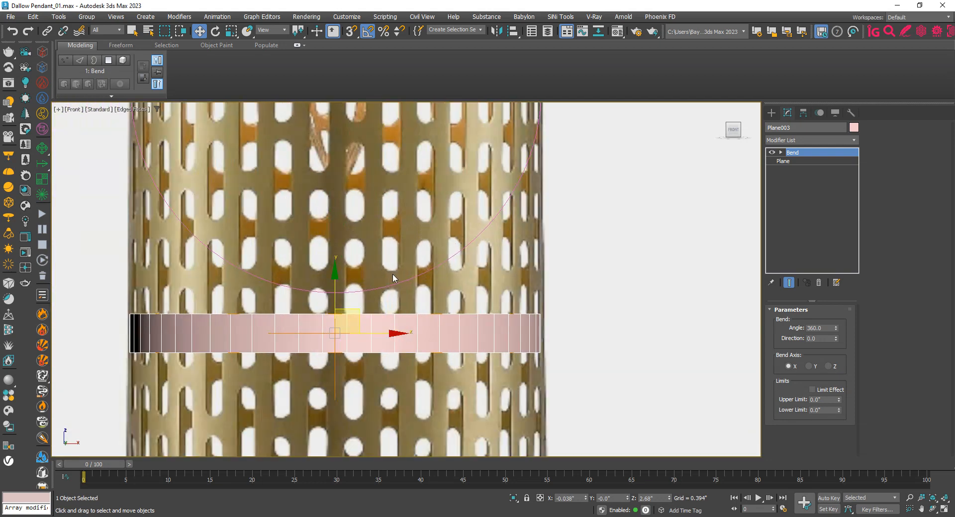
middle_drag(392, 278, 398, 379)
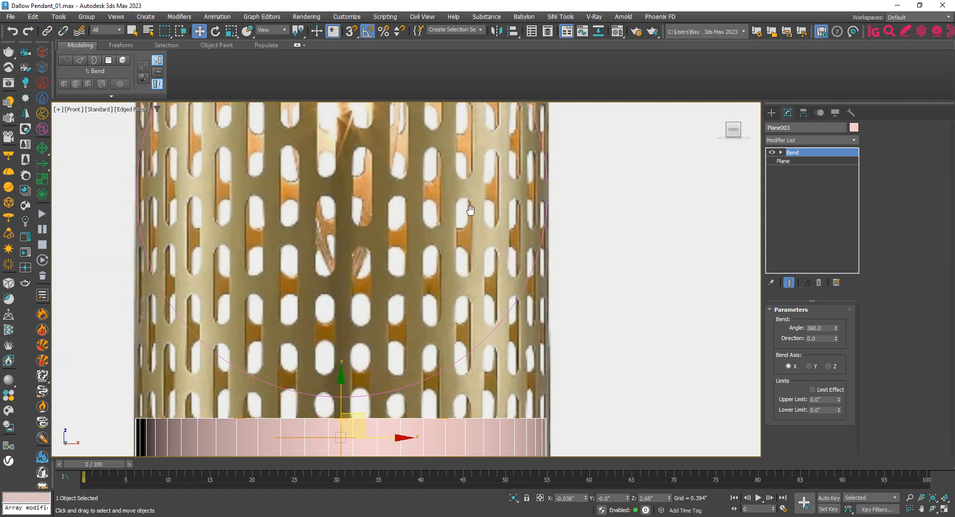
middle_drag(470, 210, 460, 235)
scroll(459, 244, down, 5)
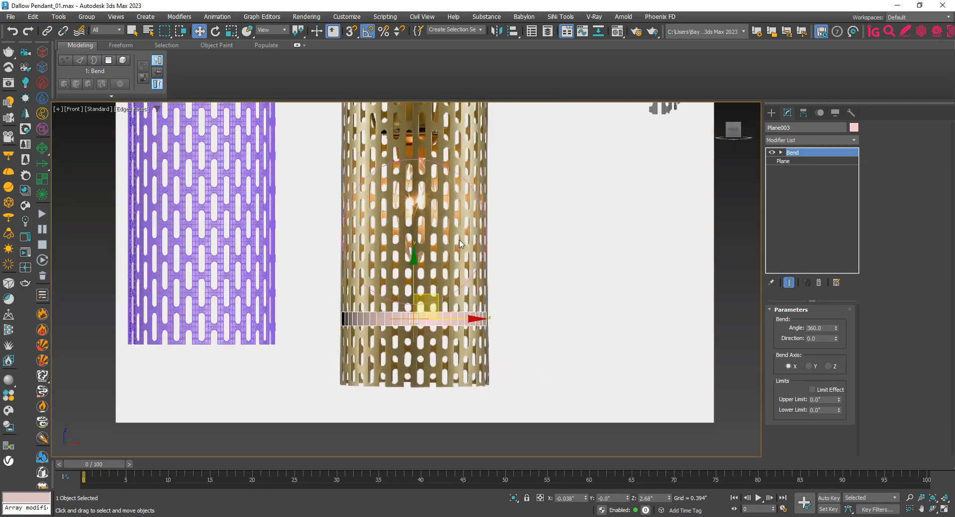
scroll(459, 244, down, 2)
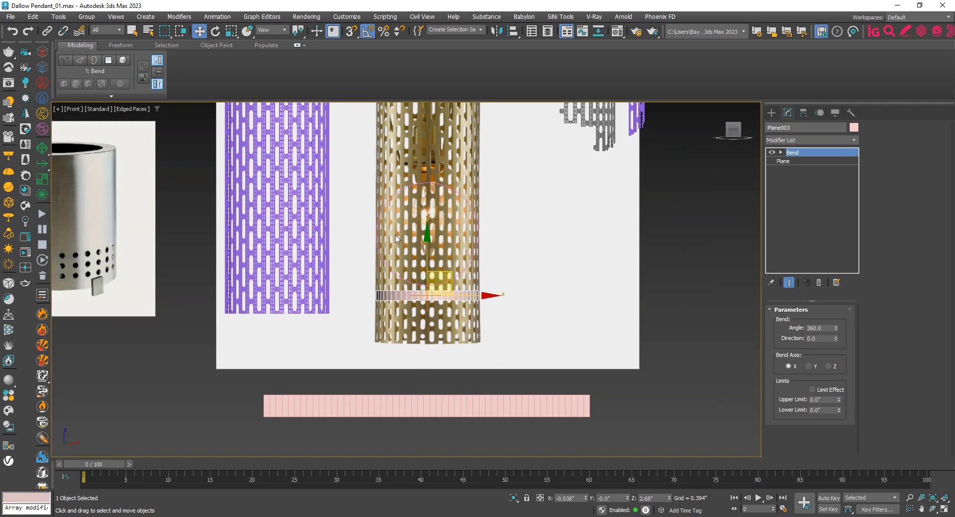
scroll(397, 239, up, 5)
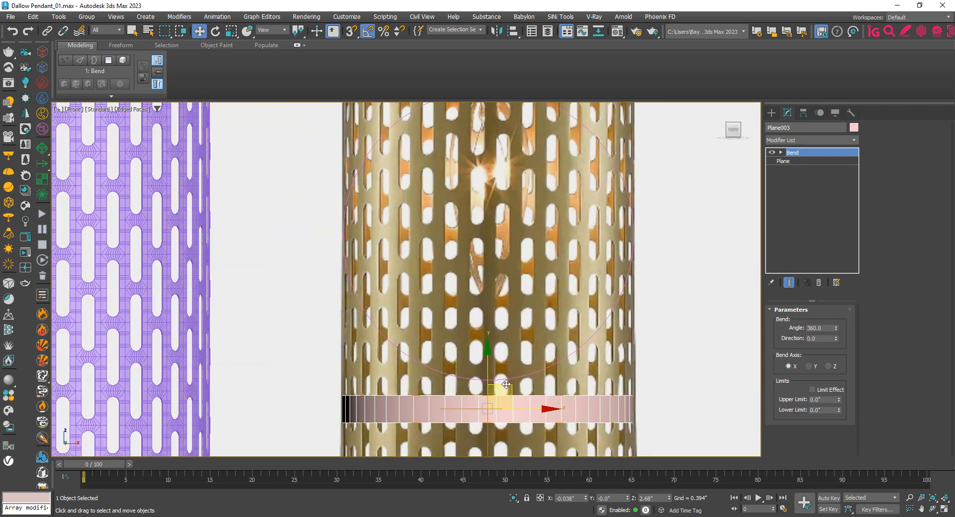
drag(506, 384, 508, 211)
scroll(478, 258, down, 7)
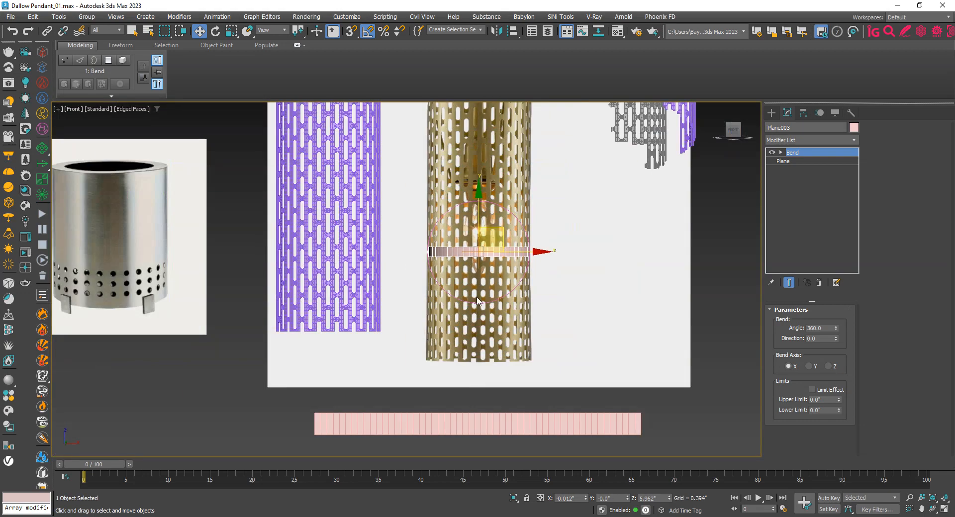
Select the original flat strip below the reference image to check its length and width parameters
scroll(484, 322, down, 2)
middle_drag(484, 322, 384, 321)
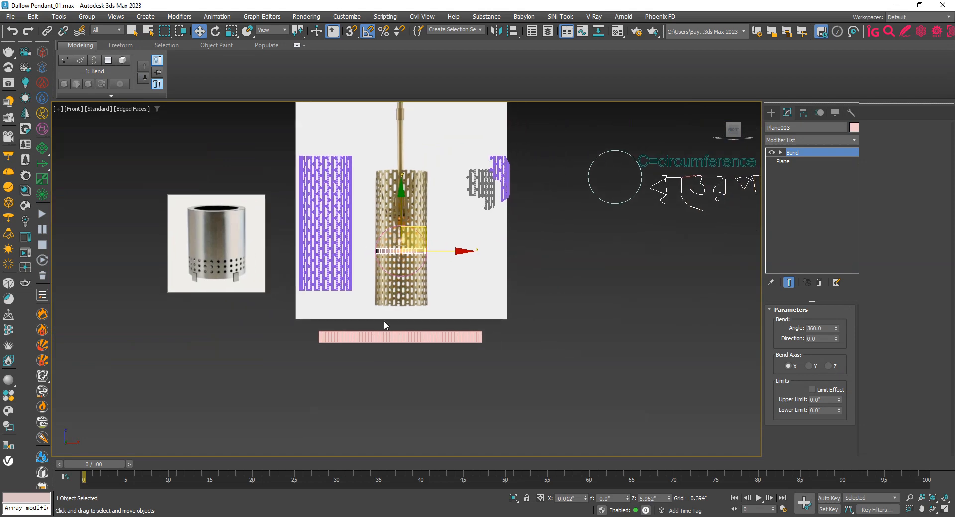
scroll(384, 323, up, 5)
click(382, 349)
click(339, 339)
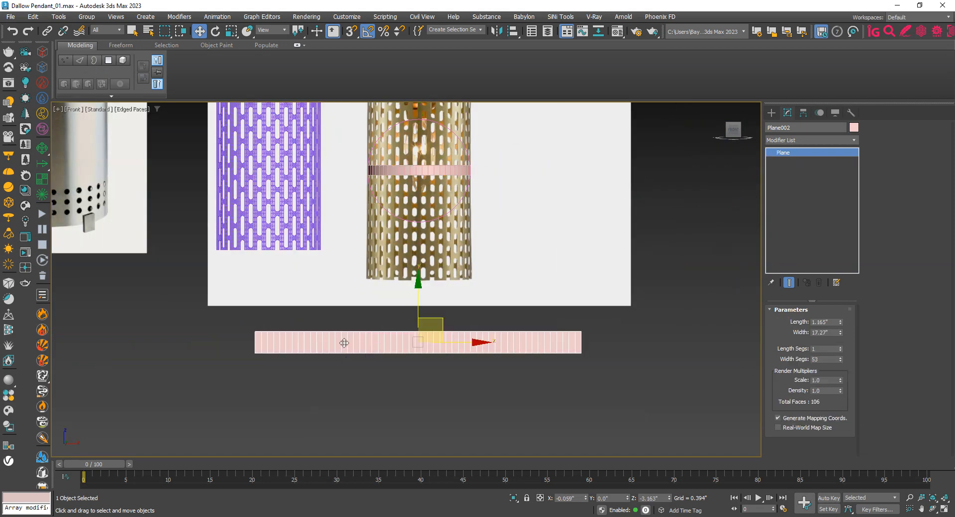
scroll(461, 331, down, 6)
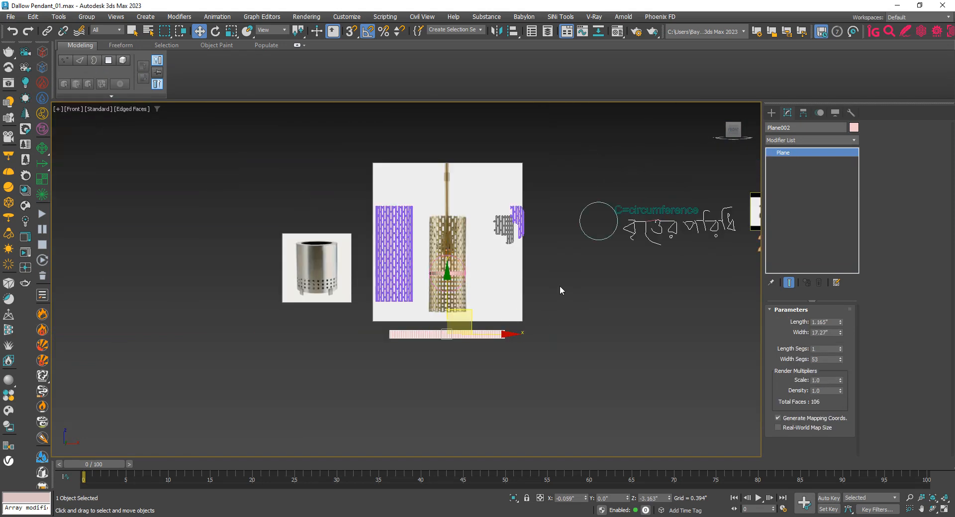
Review the 2πr circumference formula again and examine the hole rows on the metal cylinder reference image
middle_drag(560, 286, 344, 328)
scroll(450, 268, up, 3)
middle_drag(451, 268, 373, 258)
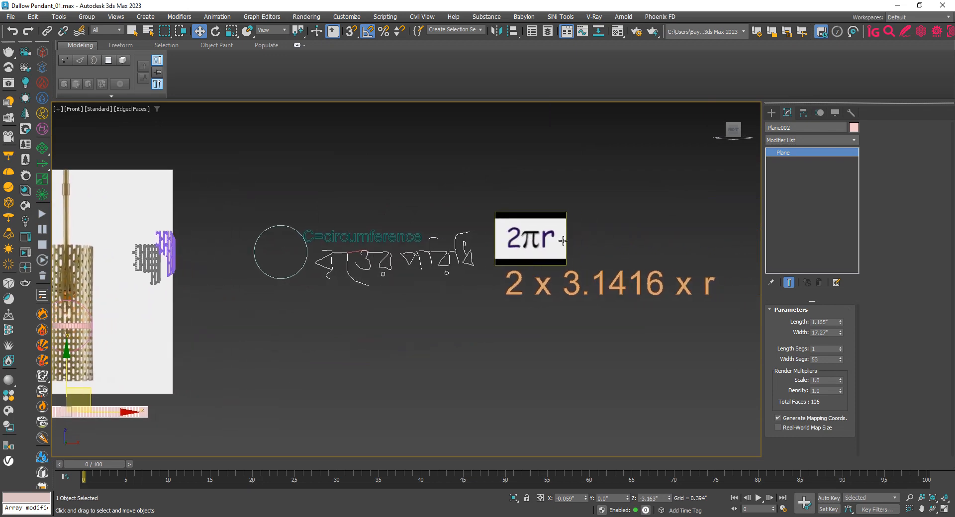
scroll(272, 324, down, 2)
middle_drag(272, 324, 497, 313)
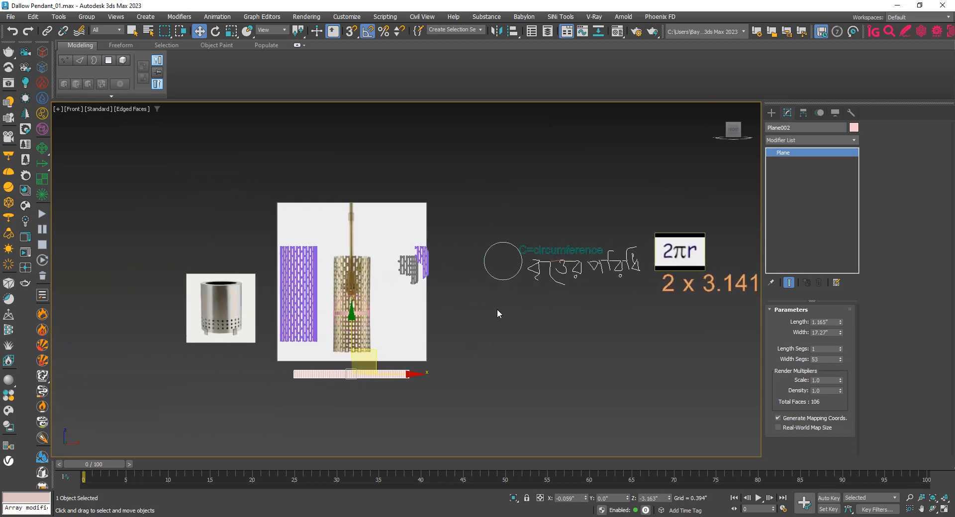
scroll(214, 348, up, 8)
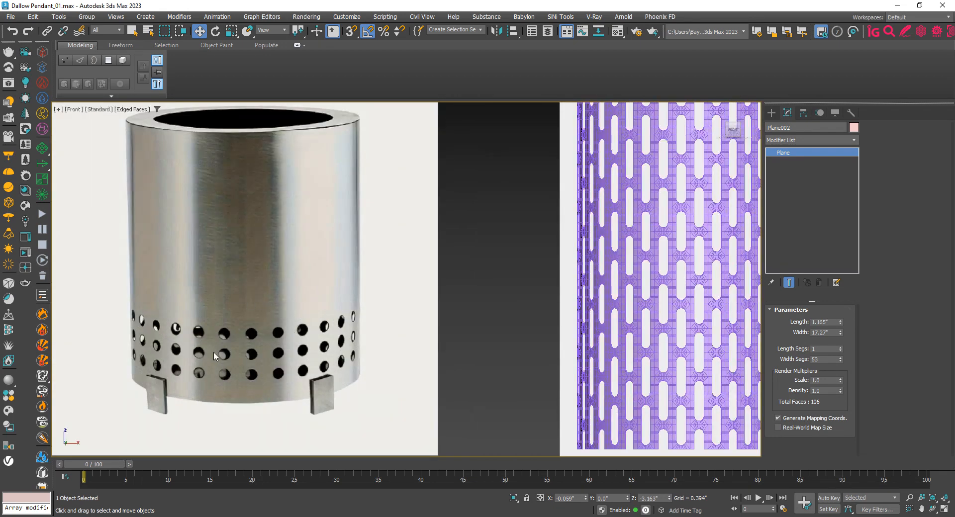
Draw a circle with a radius of about 2.38" over the middle of the metal cylinder reference in the Front view
middle_drag(250, 259, 332, 243)
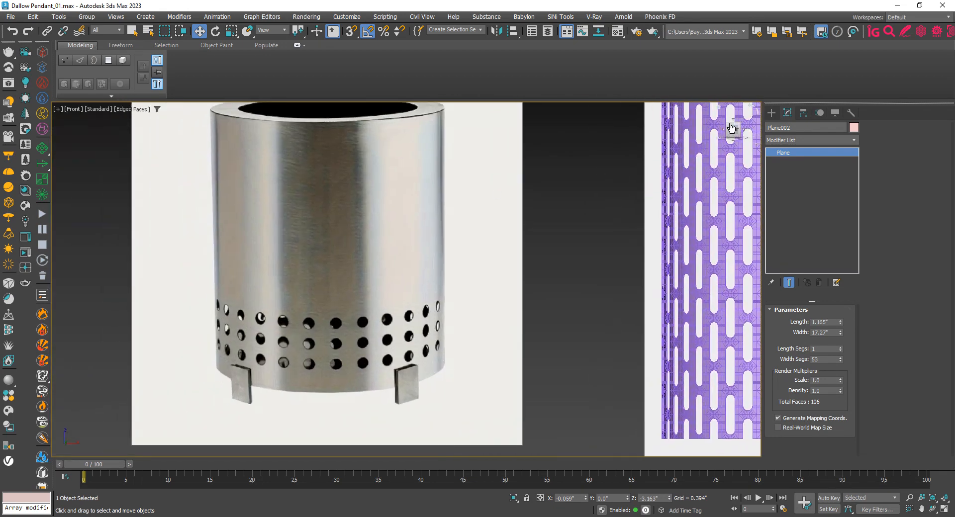
middle_drag(470, 287, 485, 269)
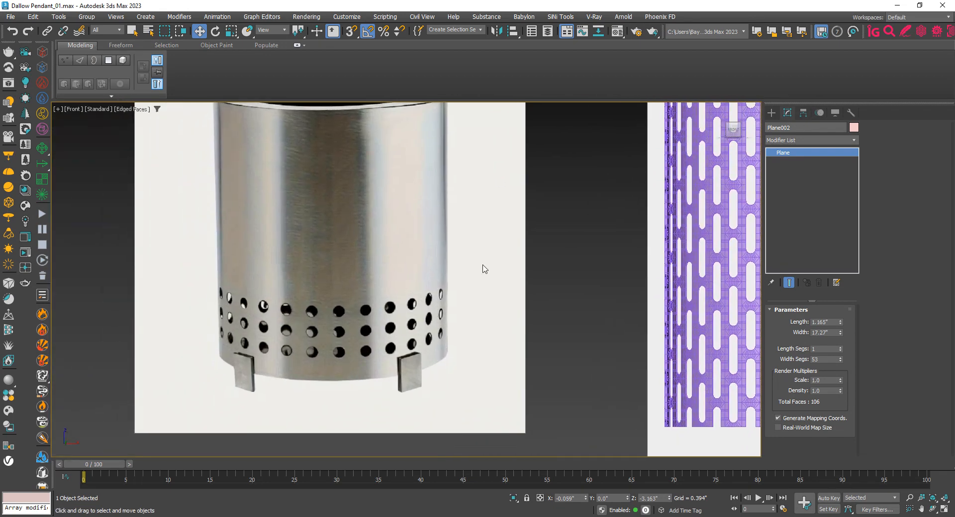
click(772, 112)
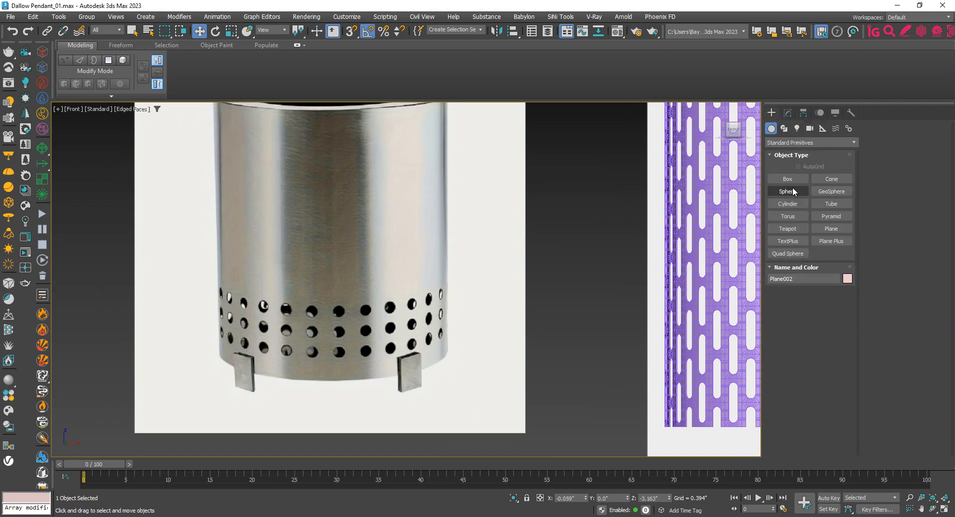
click(783, 128)
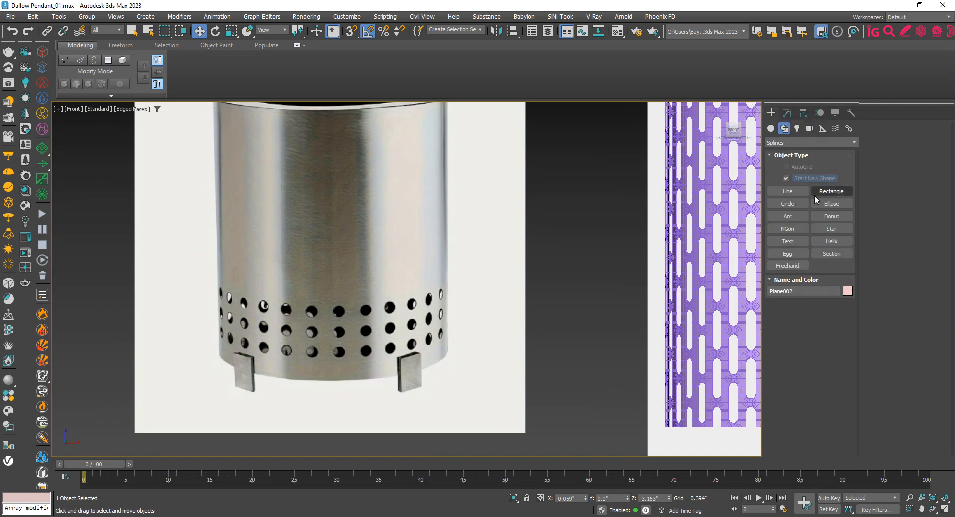
click(788, 204)
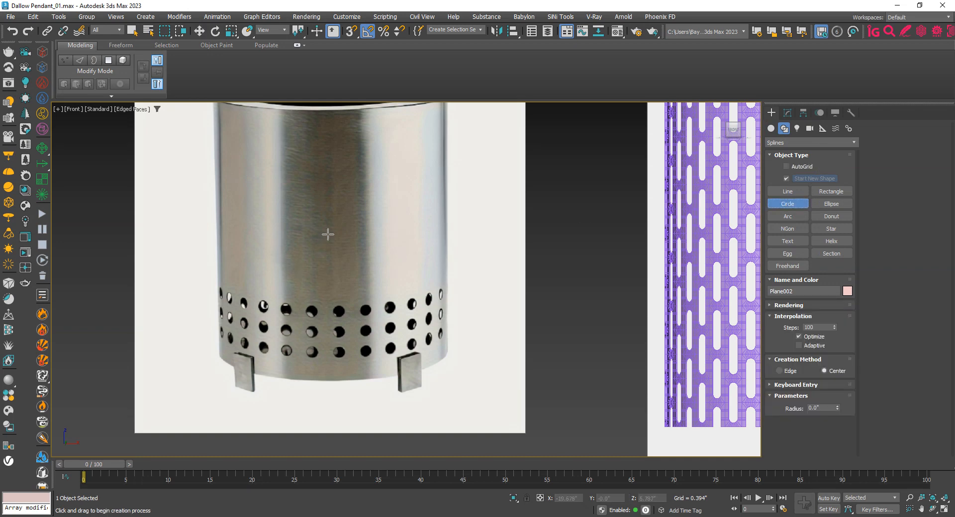
drag(327, 221, 357, 308)
click(788, 113)
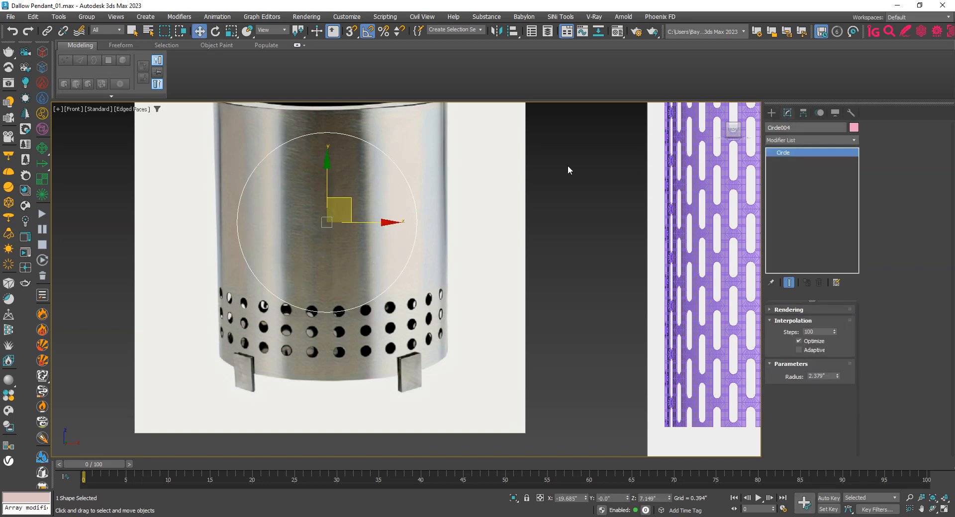
Fit the circle to the metal cylinder's width by setting its radius to 3.057" and centring it between the side edges
scroll(332, 248, up, 5)
drag(363, 233, 370, 241)
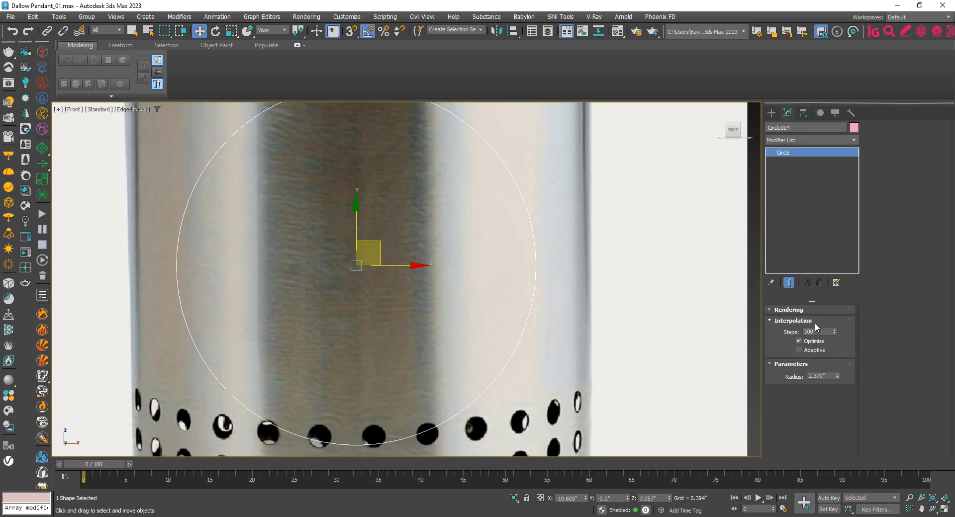
drag(837, 374, 810, 230)
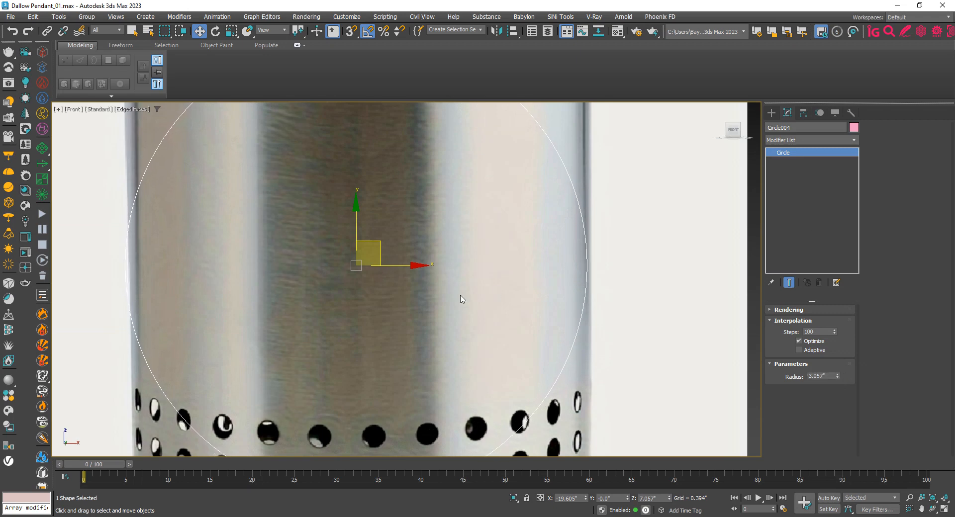
drag(401, 266, 406, 266)
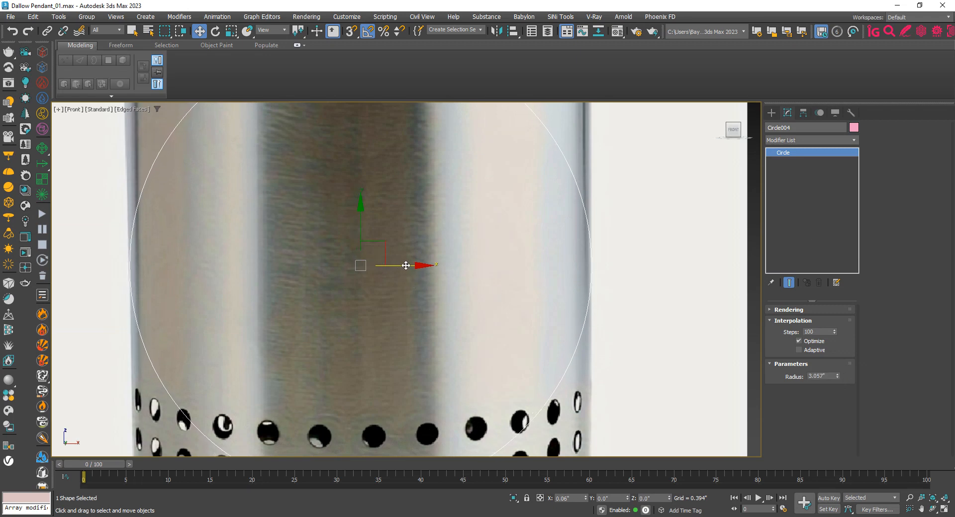
scroll(406, 265, down, 3)
middle_drag(405, 266, 399, 236)
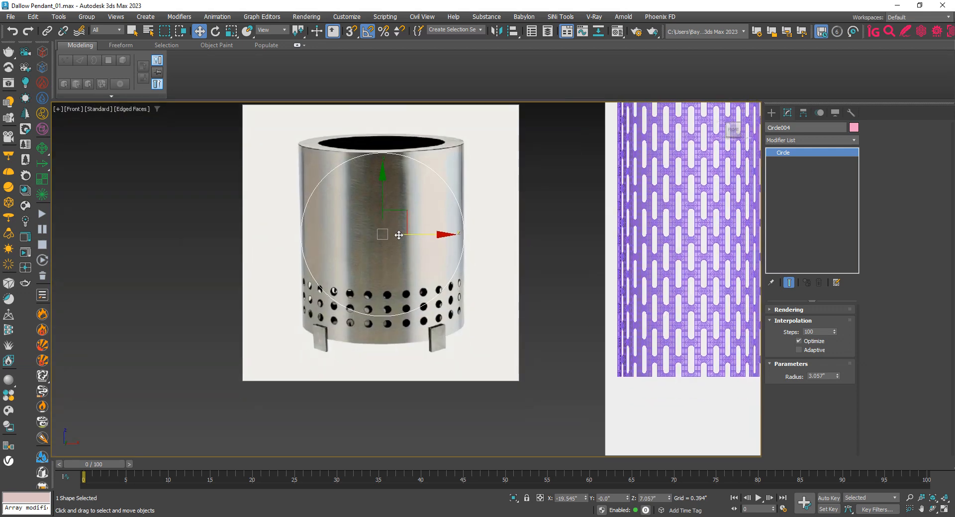
scroll(399, 235, up, 1)
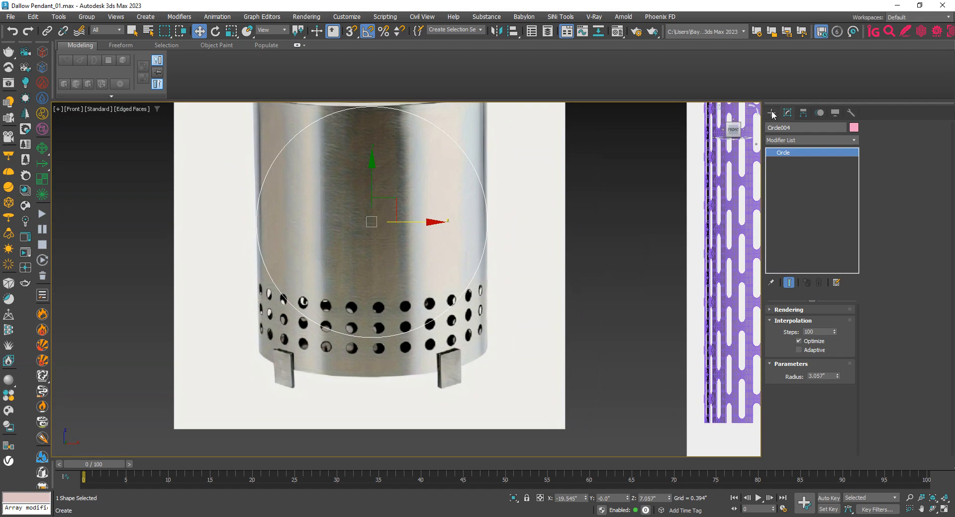
middle_drag(503, 282, 489, 297)
Calculate the circle's circumference in Calculator as 2 × 3.1416 × 3.057, and close Calculator
key(super)
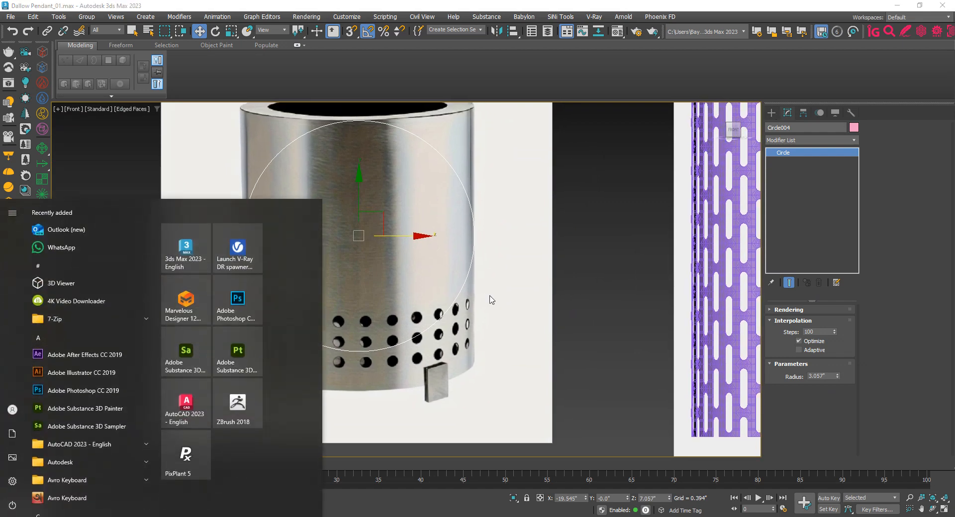
text(ca)
key(Return)
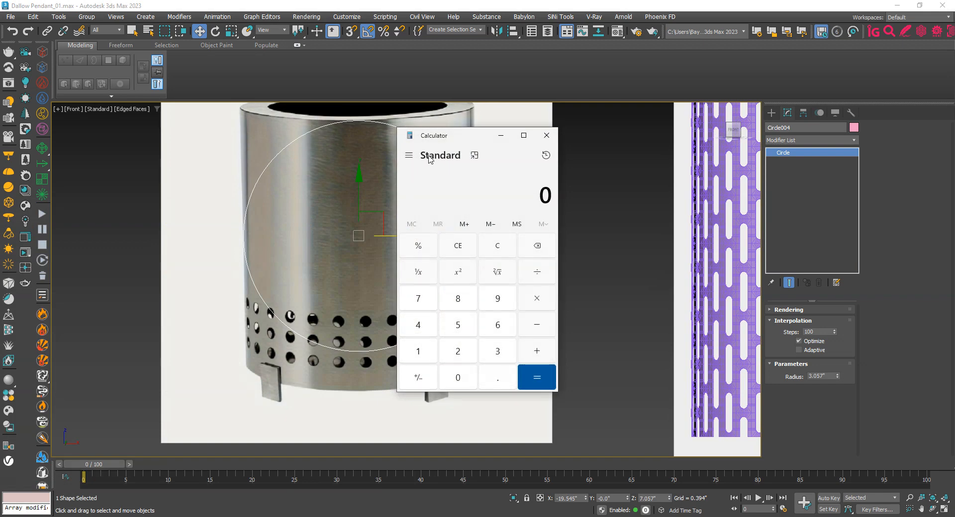
drag(452, 143, 101, 168)
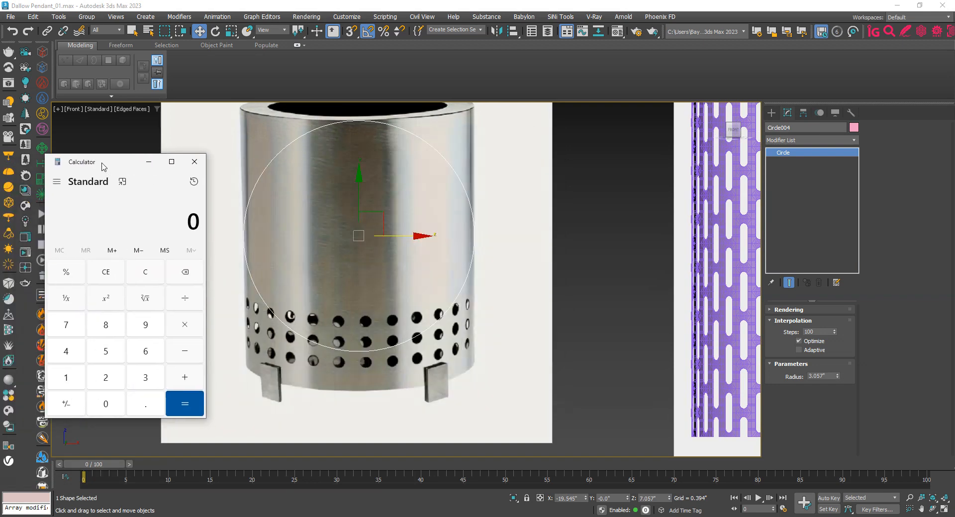
key(2)
text(3.1416)
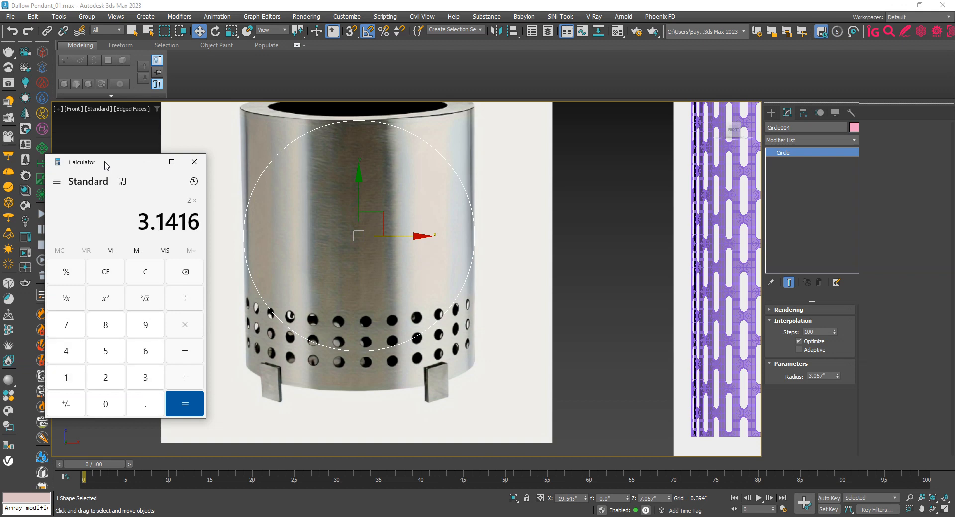
key(asterisk)
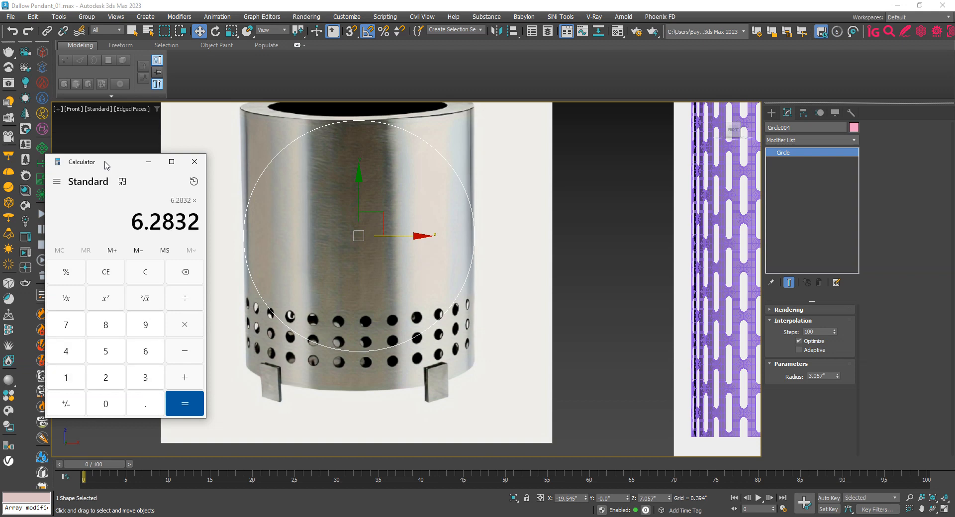
text(3.057)
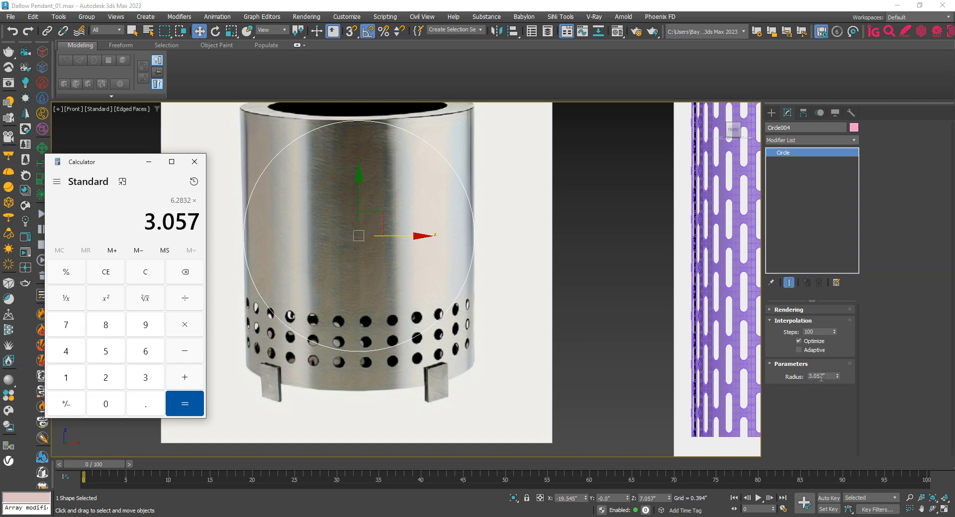
click(185, 407)
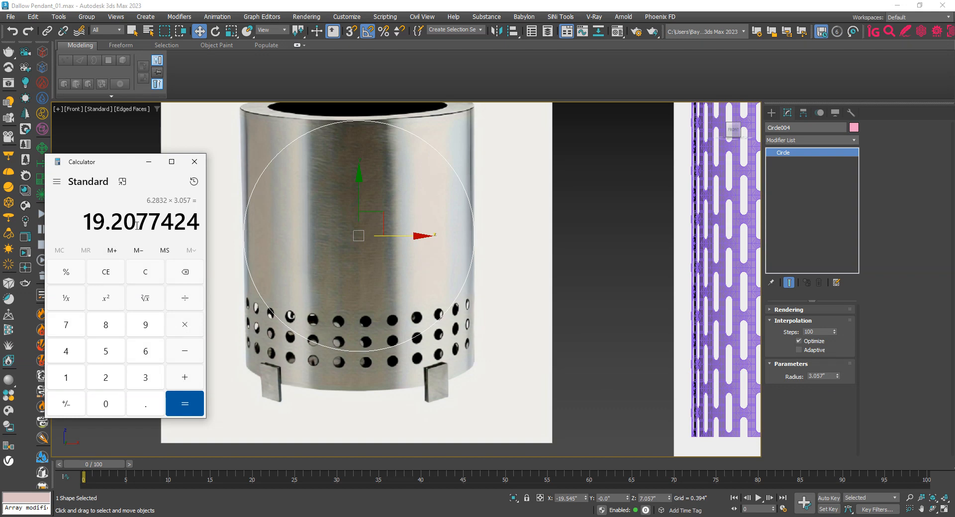
click(195, 162)
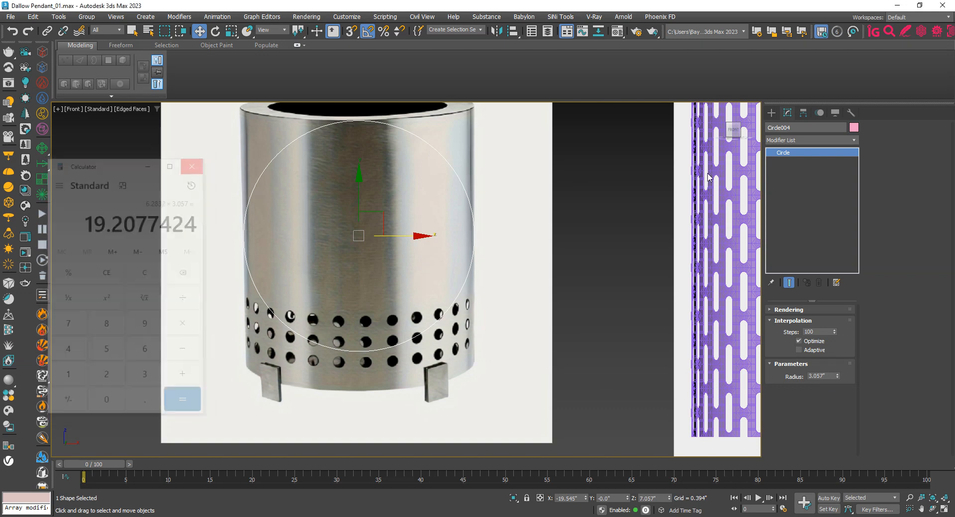
Create a flat plane strip below the cylinder reference, about 0.645" long, and set its width to 19.2"
click(771, 113)
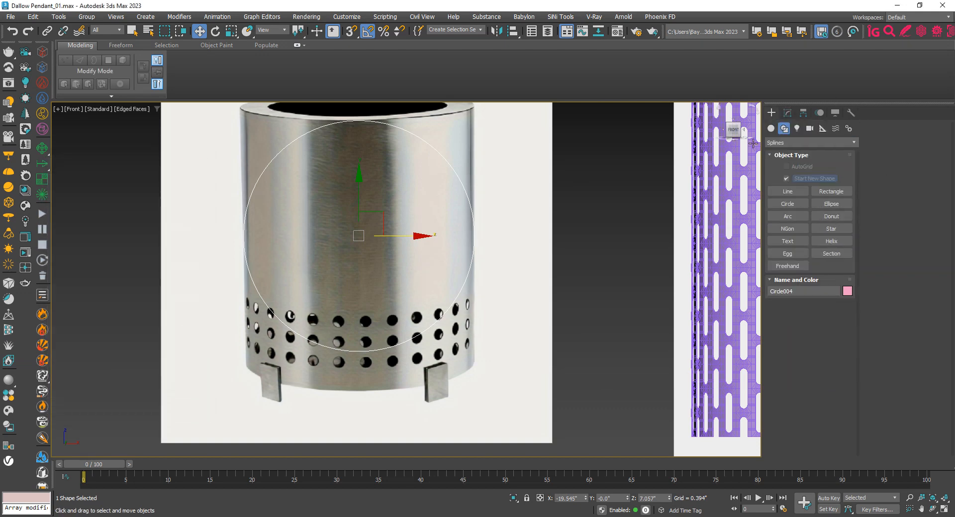
click(771, 128)
click(831, 228)
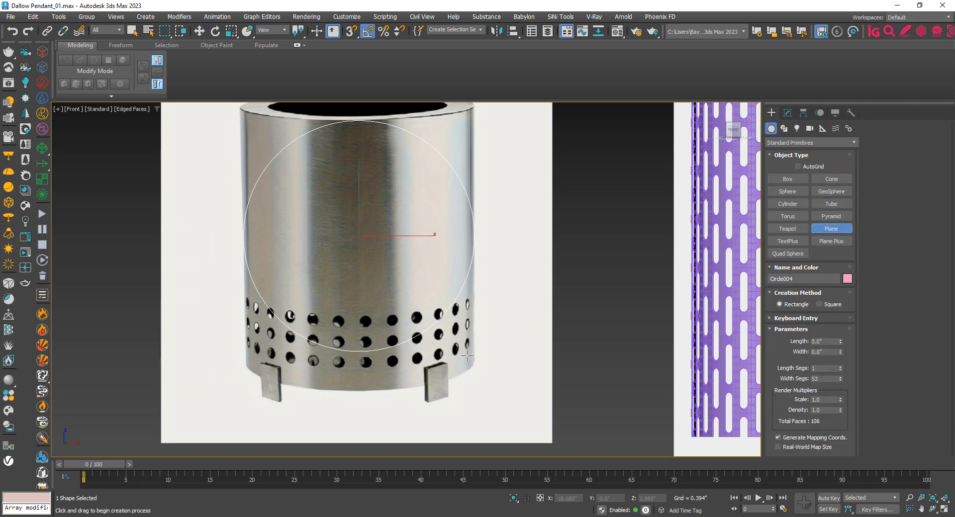
middle_drag(467, 357, 460, 267)
drag(198, 377, 395, 400)
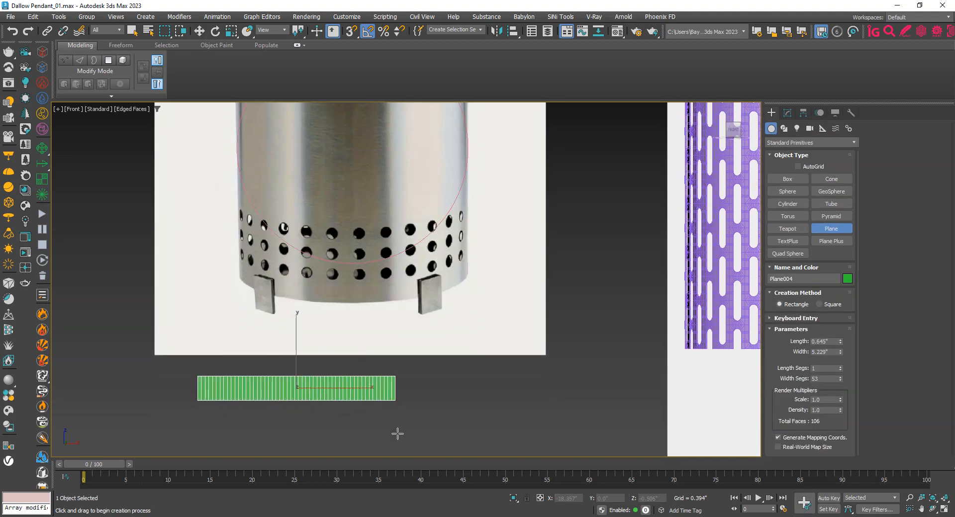
click(825, 352)
text(19)
key(Return)
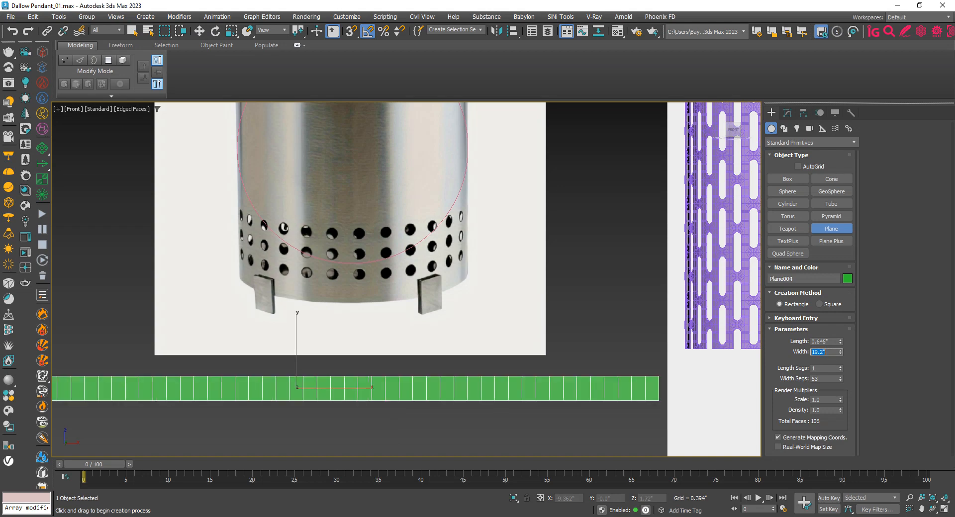
scroll(384, 413, down, 3)
key(w)
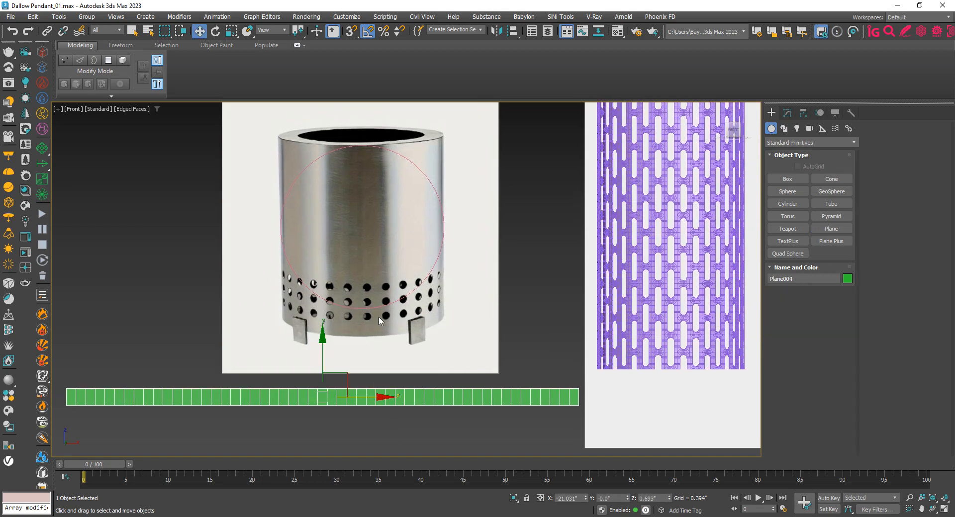
Add a Bend modifier to the new strip with an angle of 360 and the bend axis set to X
scroll(341, 236, up, 5)
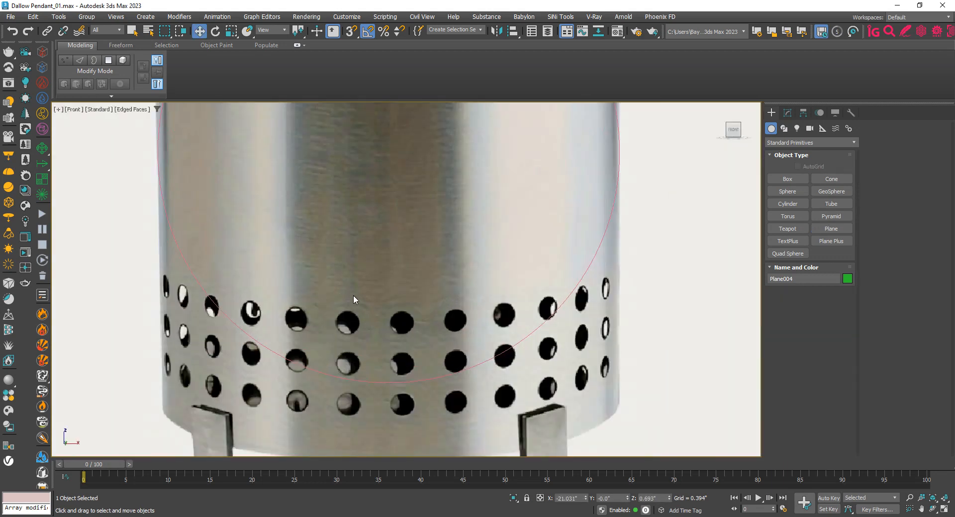
scroll(354, 294, down, 5)
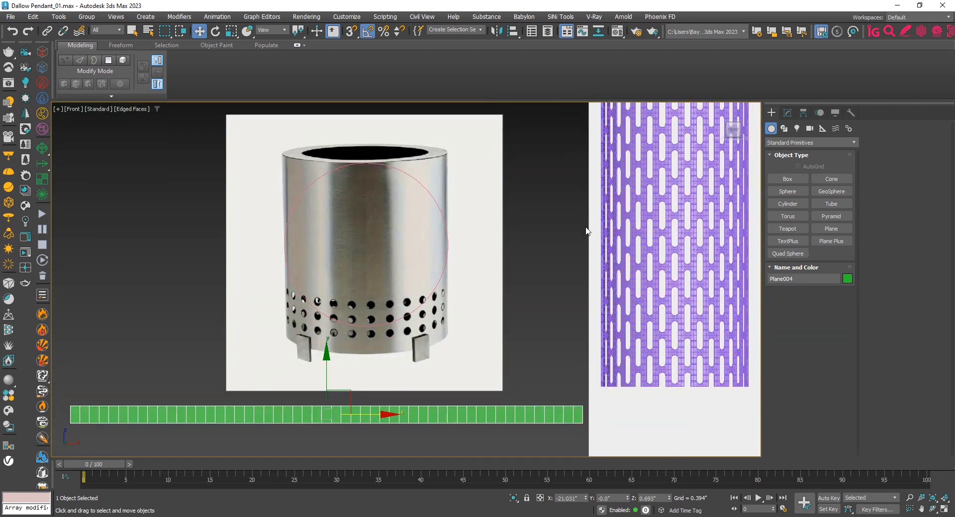
click(787, 113)
click(810, 140)
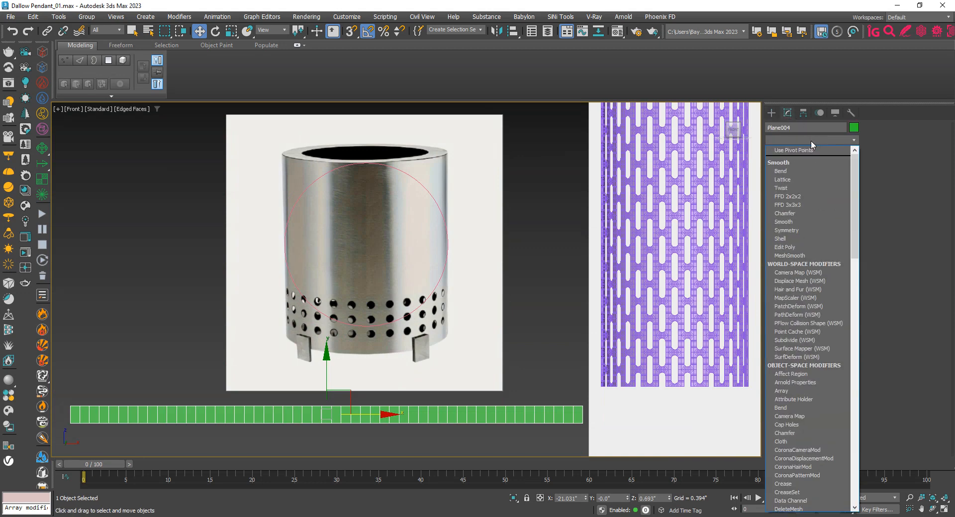
text(bend)
key(Return)
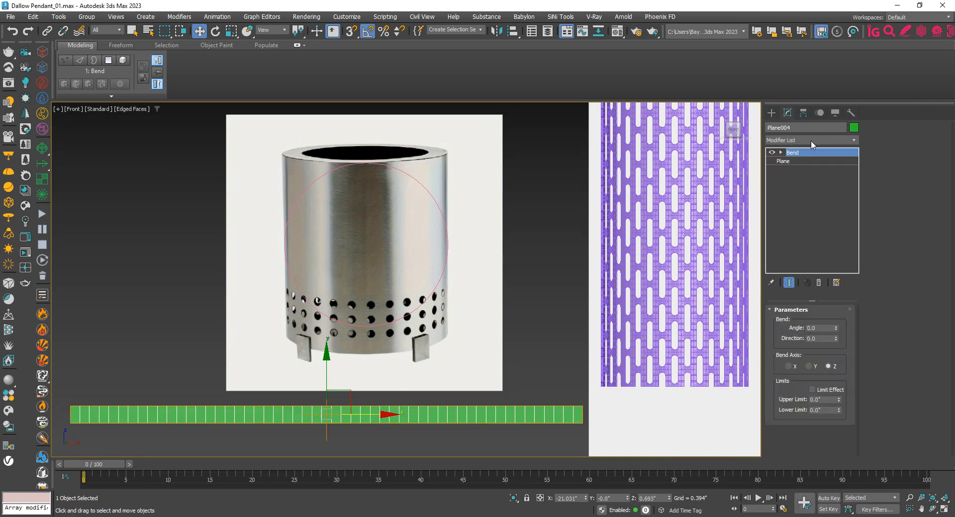
click(819, 328)
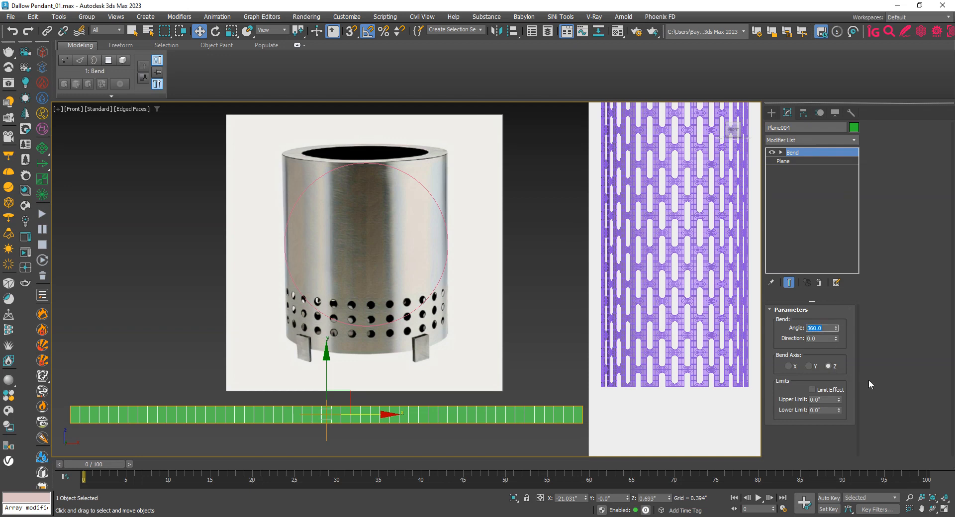
click(788, 366)
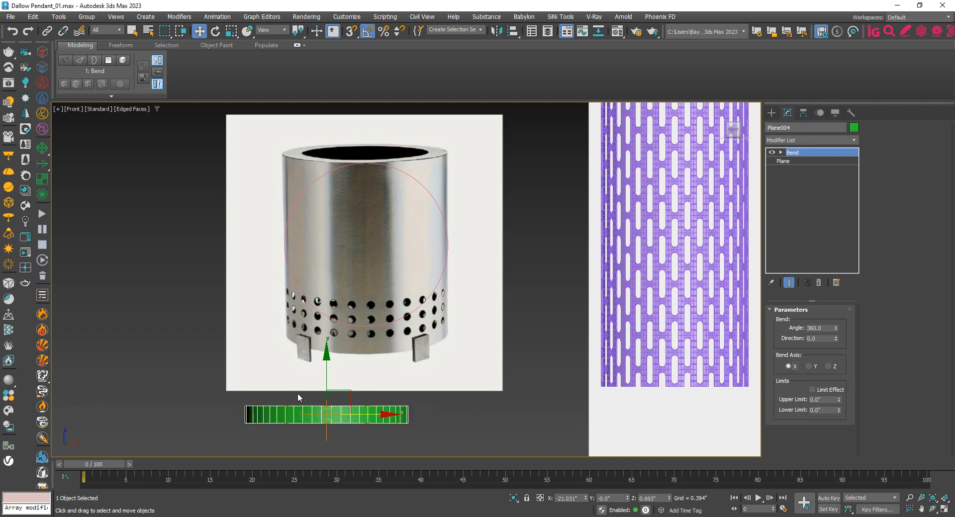
scroll(338, 391, up, 2)
drag(341, 396, 364, 159)
scroll(364, 159, down, 2)
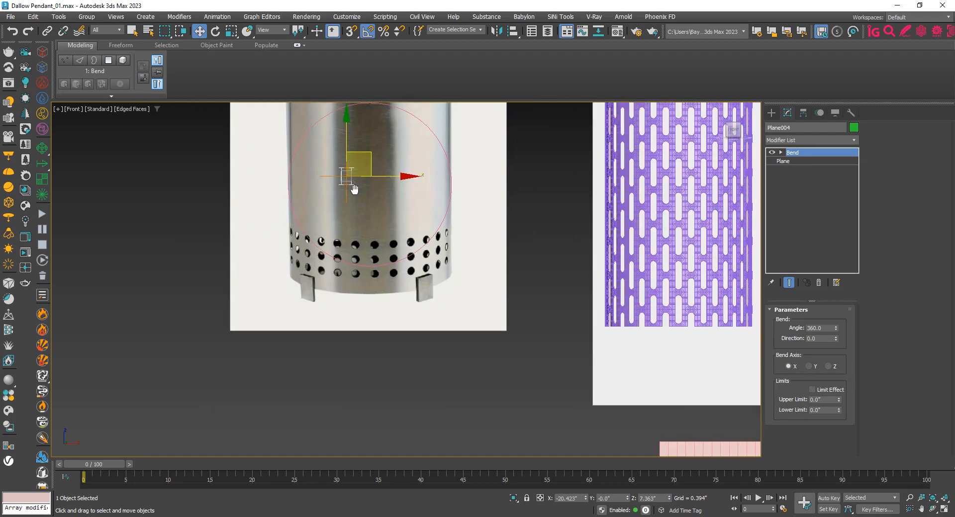
key(ctrl+z)
drag(331, 310, 356, 196)
key(ctrl+z)
In the Perspective view, move the green bent ring about 8.73" along Y so it sits in front of the cylinder reference
key(alt+w)
key(alt+w)
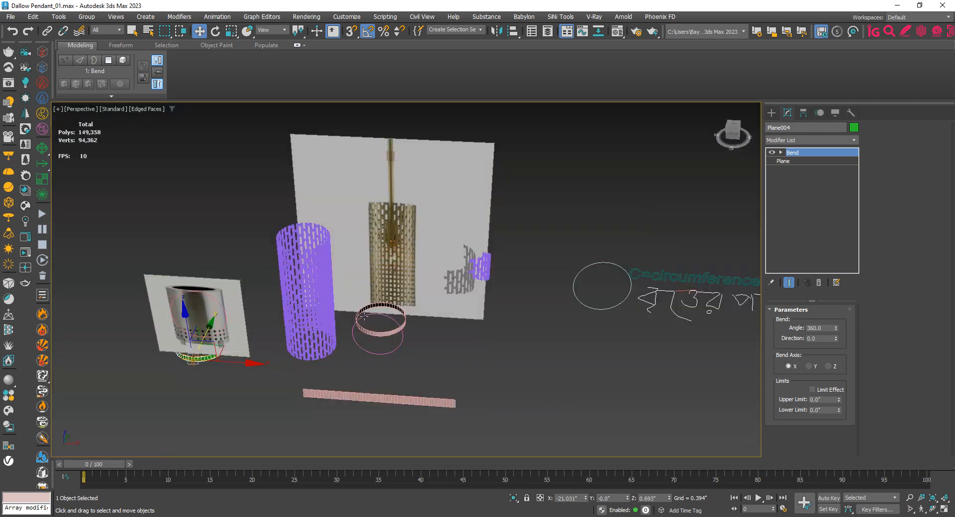
alt+middle_drag(508, 380, 250, 312)
drag(249, 313, 221, 367)
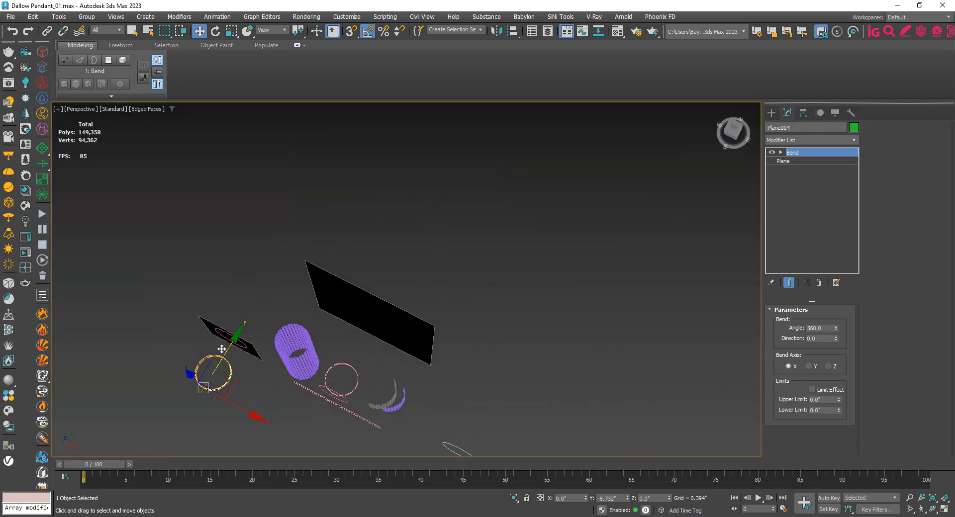
In the Front view, move the green bent ring onto the middle of the metal cylinder, aligned with the fitted circle's width
key(alt+w)
key(alt+w)
scroll(380, 316, up, 2)
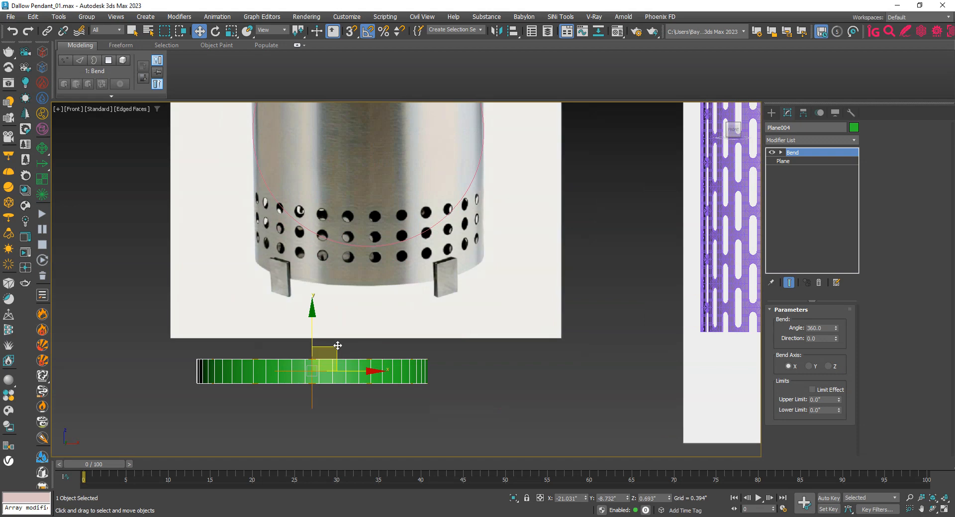
drag(340, 347, 393, 126)
middle_drag(393, 126, 385, 272)
drag(385, 272, 383, 259)
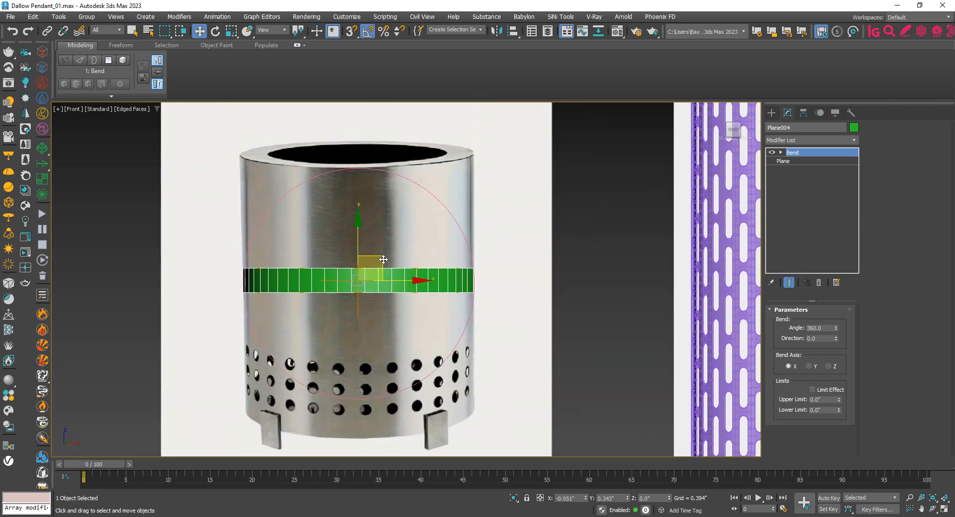
Examine the green bent ring on the metal cylinder alongside the pendant reference and its pink ring
middle_drag(385, 291, 336, 221)
scroll(332, 240, down, 5)
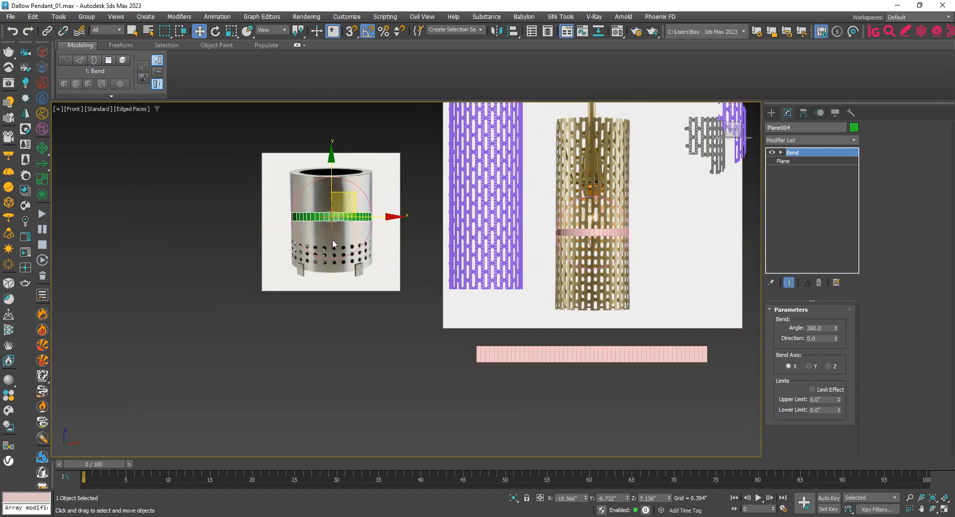
scroll(332, 243, up, 8)
scroll(332, 243, down, 5)
scroll(332, 243, up, 5)
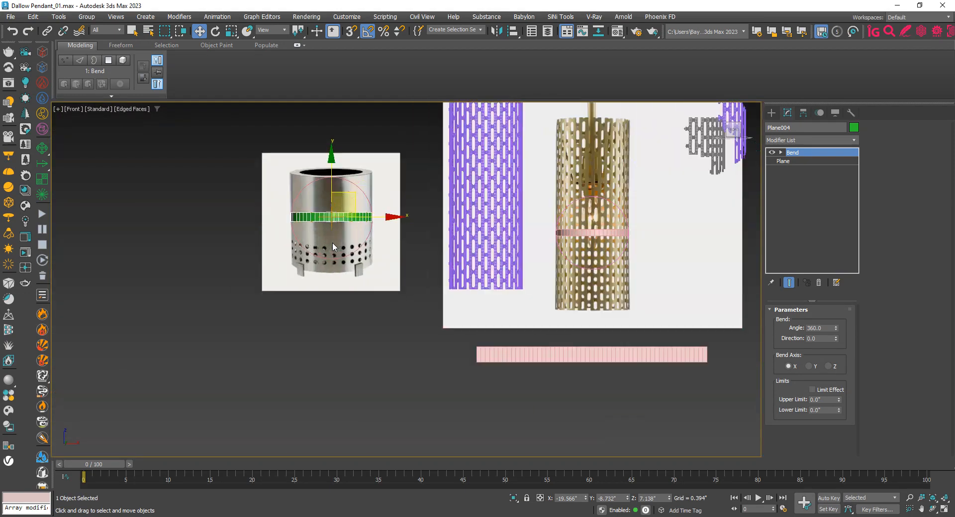
scroll(332, 243, down, 6)
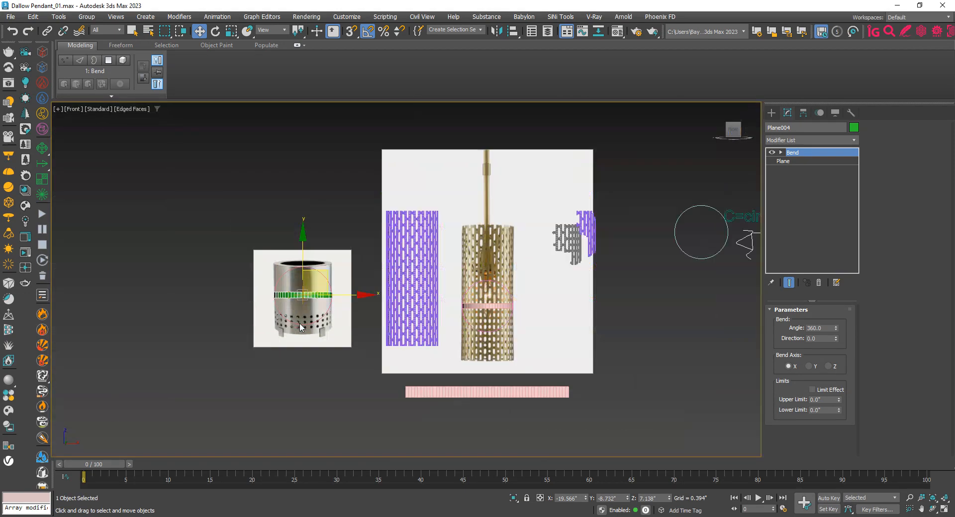
Review the circle, the circumference notes and the 2πr formula written as 2 x 3.1416 x r beside the pendant reference
middle_drag(639, 275, 475, 318)
scroll(570, 288, up, 5)
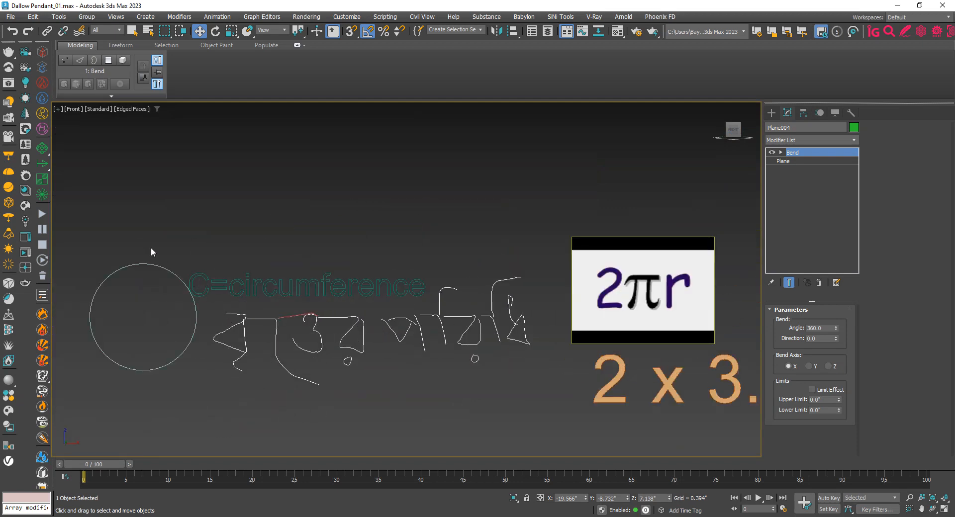
scroll(350, 354, up, 2)
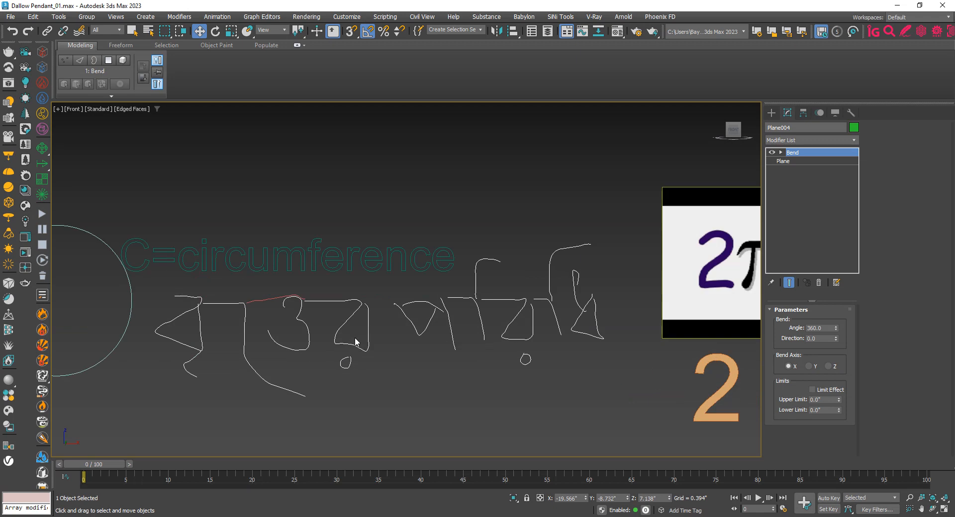
scroll(290, 305, down, 7)
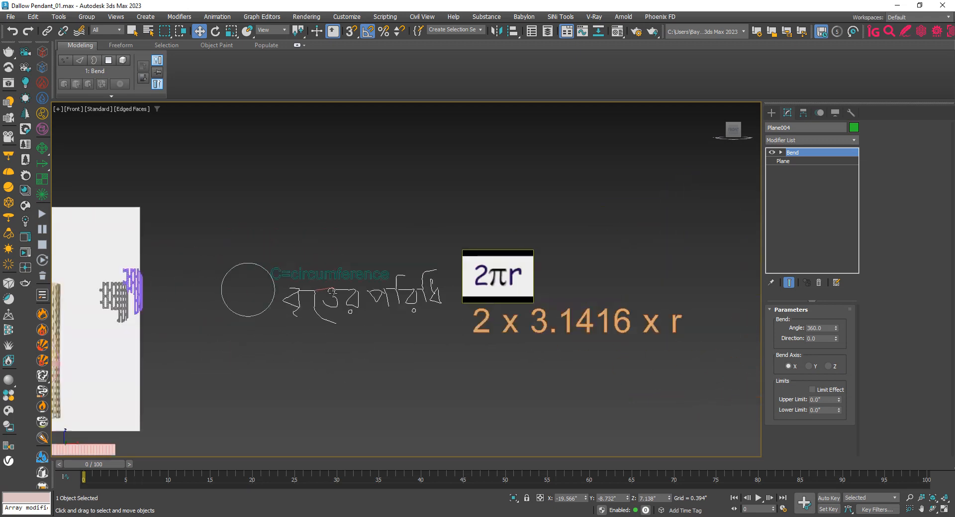
middle_drag(319, 322, 532, 291)
scroll(231, 314, up, 8)
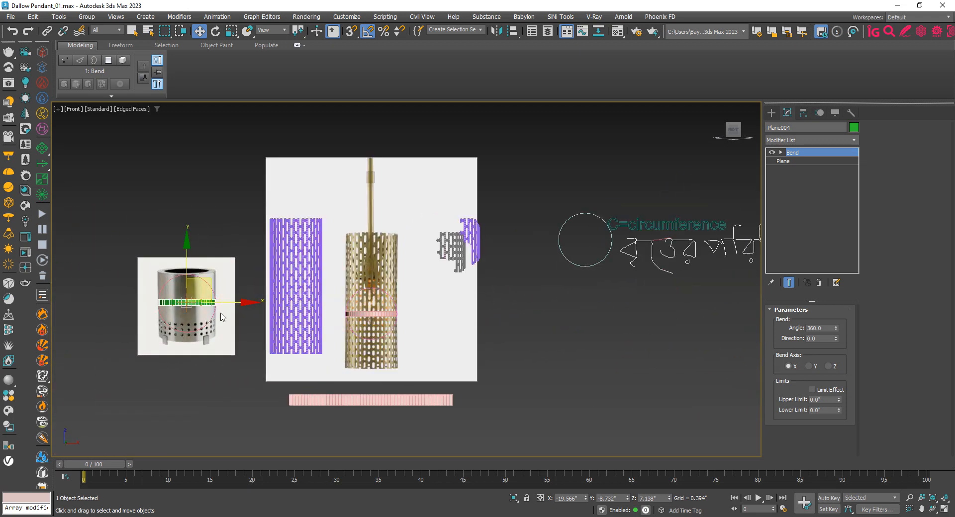
scroll(320, 316, down, 9)
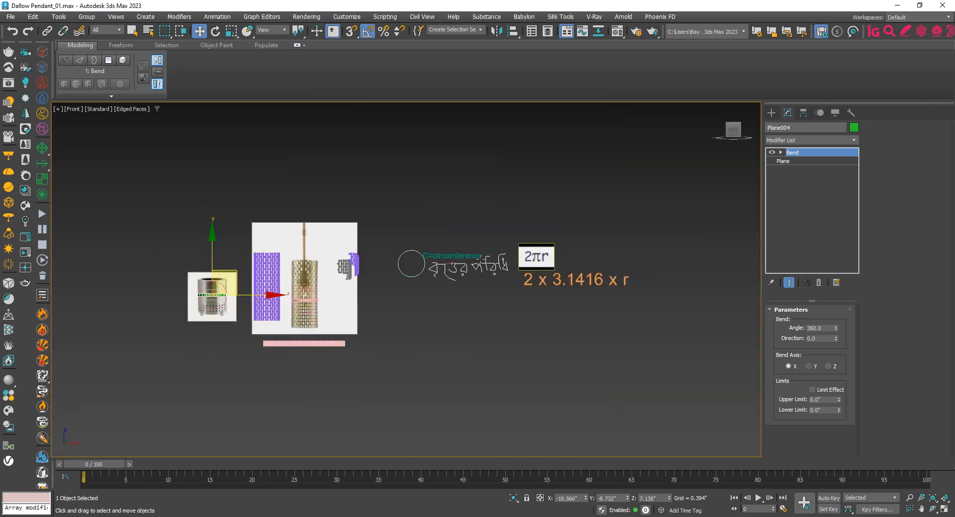
scroll(461, 273, up, 10)
scroll(427, 272, down, 2)
middle_drag(428, 272, 209, 273)
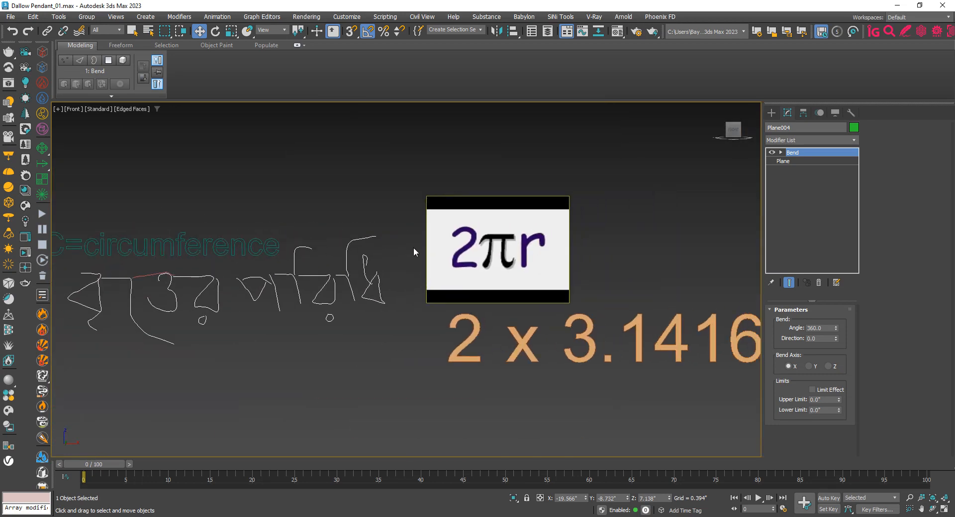
scroll(508, 250, down, 3)
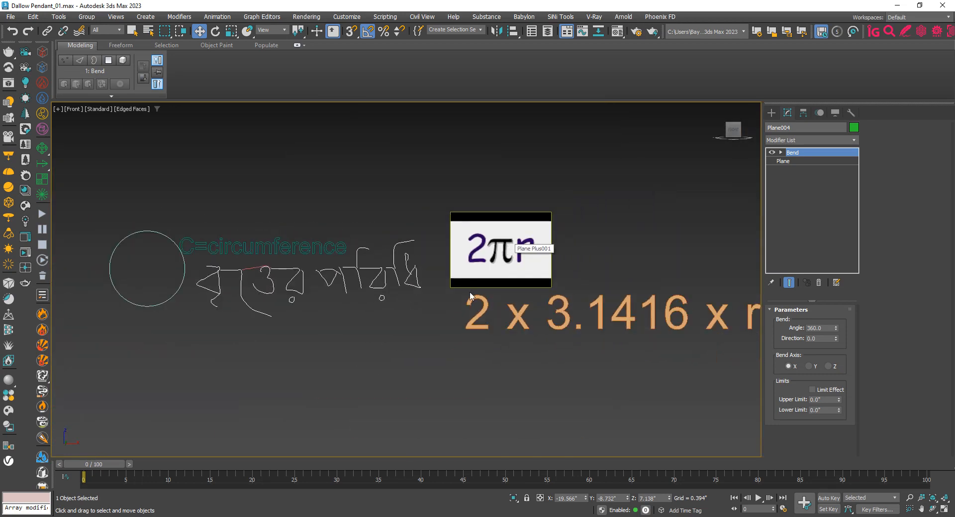
middle_drag(464, 298, 564, 273)
middle_drag(275, 264, 464, 271)
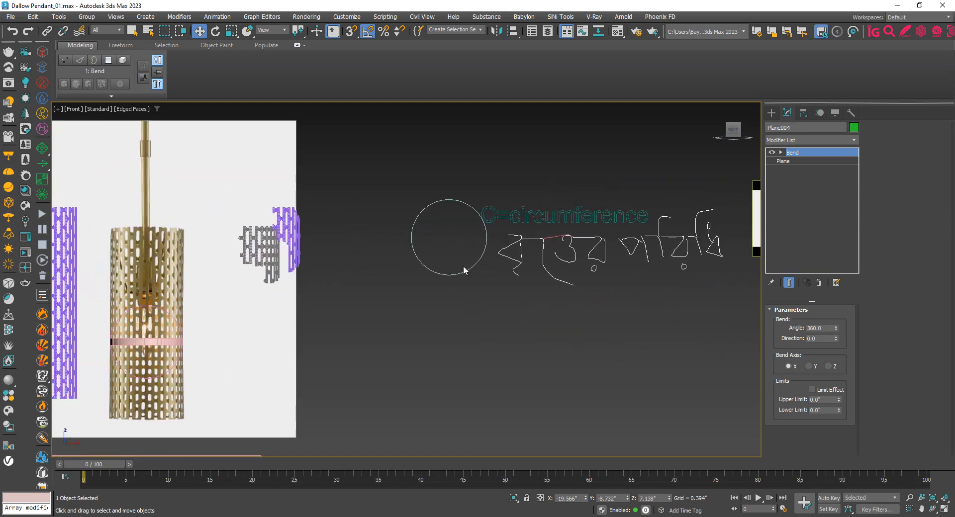
Inspect up close how both ends of the green bent ring line up with the metal cylinder's side edges
mouse_move(254, 304)
middle_down()
mouse_move(309, 279)
mouse_move(501, 279)
mouse_move(552, 318)
middle_up()
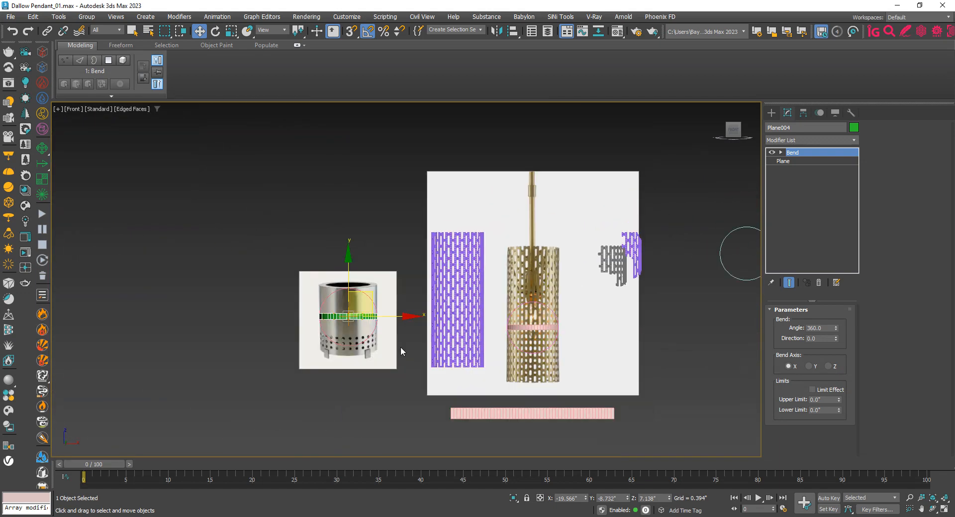
scroll(347, 342, up, 3)
scroll(343, 288, up, 2)
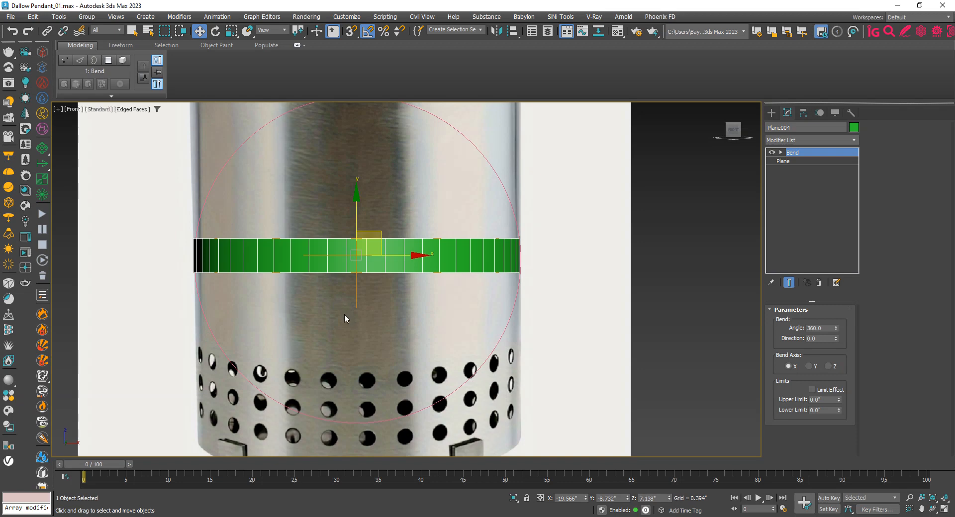
middle_drag(344, 315, 349, 253)
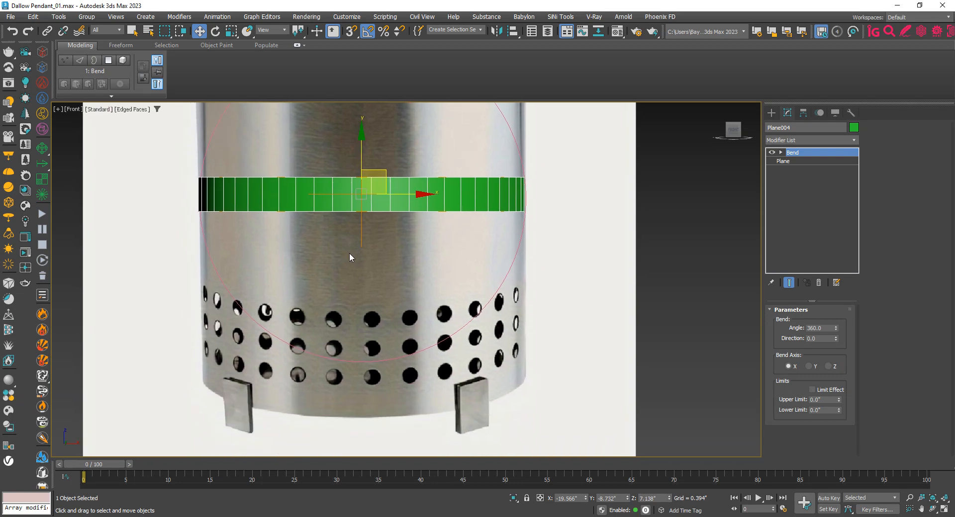
scroll(333, 344, down, 3)
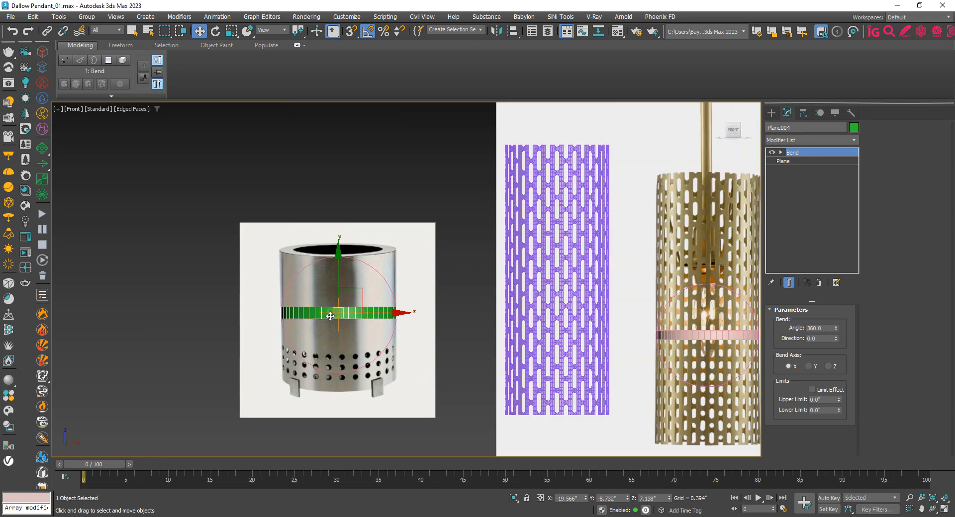
scroll(330, 314, up, 6)
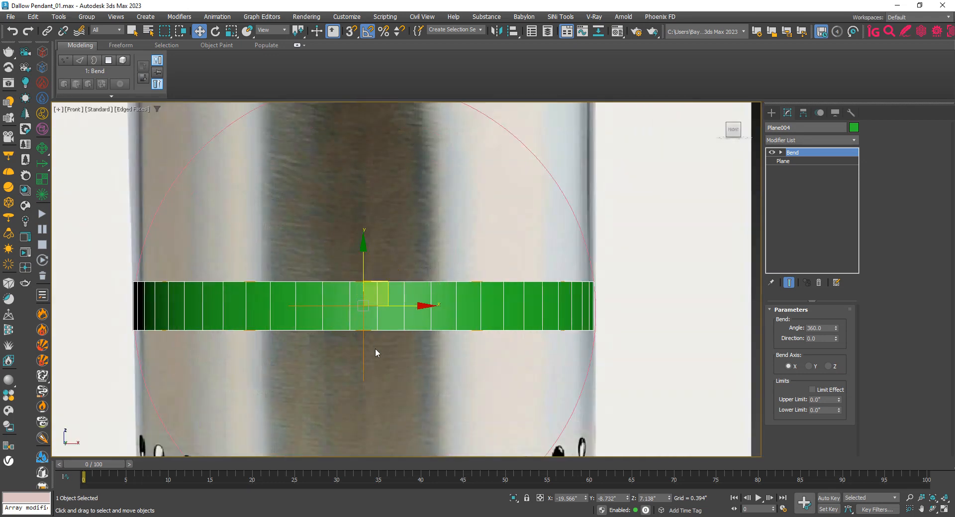
middle_drag(377, 350, 401, 271)
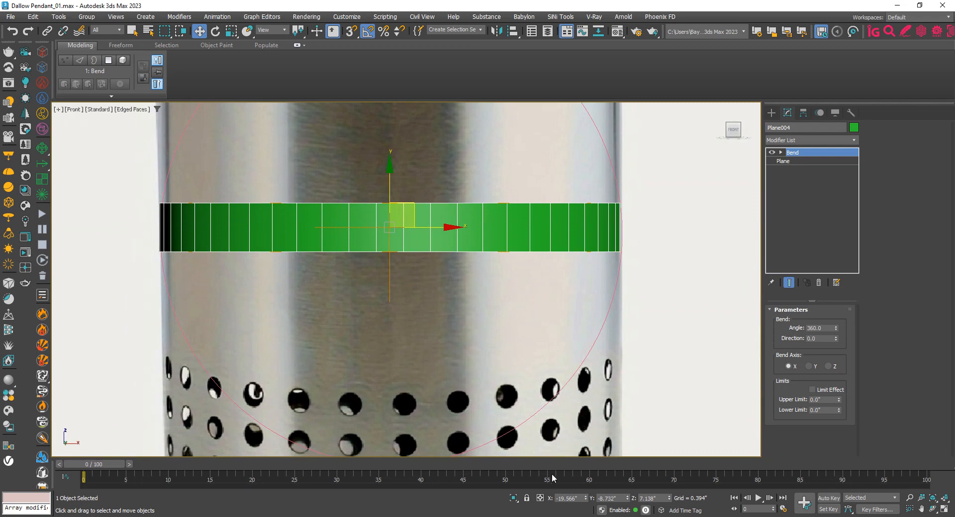